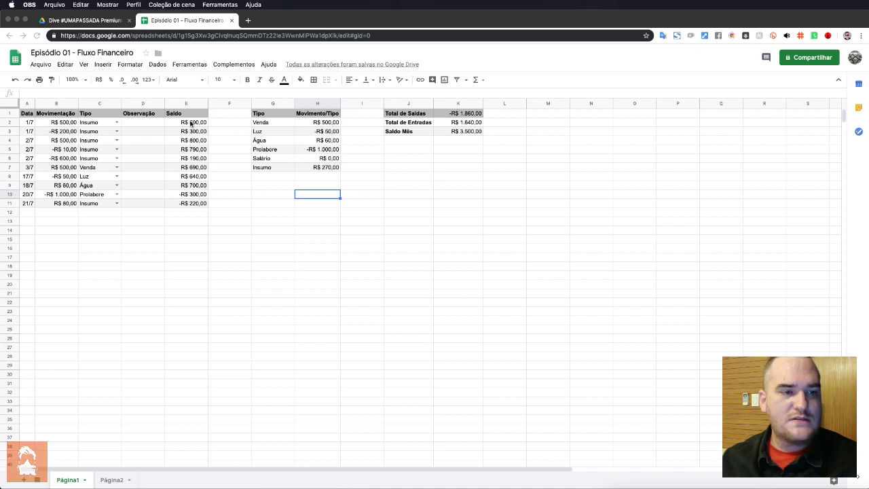
pyautogui.click(460, 117)
pyautogui.click(461, 116)
pyautogui.click(458, 123)
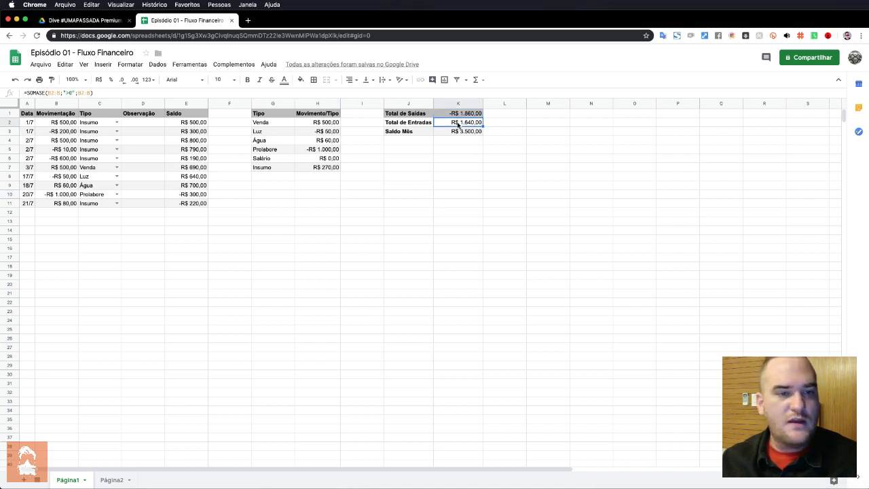
pyautogui.moveTo(277, 125); pyautogui.dragTo(314, 169)
pyautogui.click(304, 179)
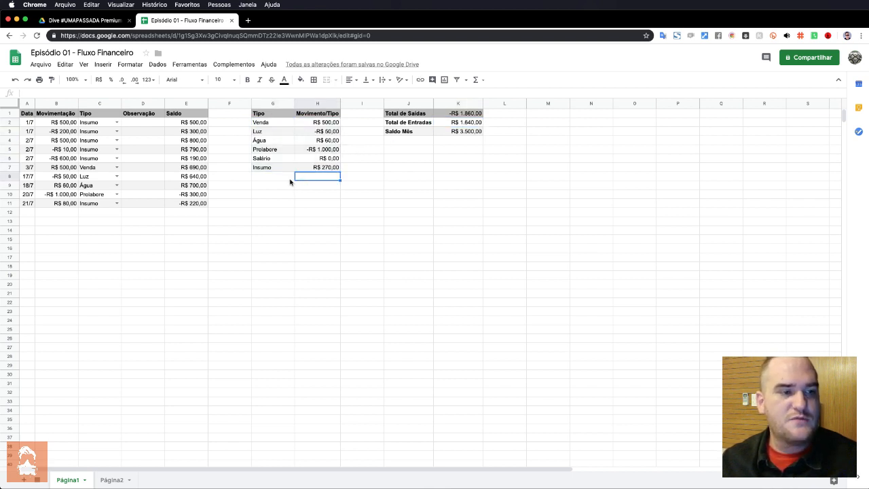
pyautogui.click(170, 234)
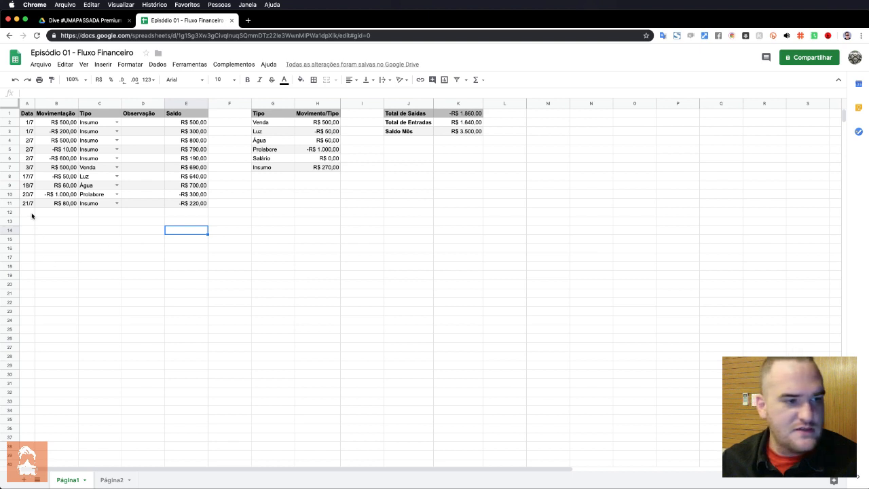
# Clear the last three entries of the cash-flow table, in rows 9 to 11 from Data through Saldo.
pyautogui.click(33, 185)
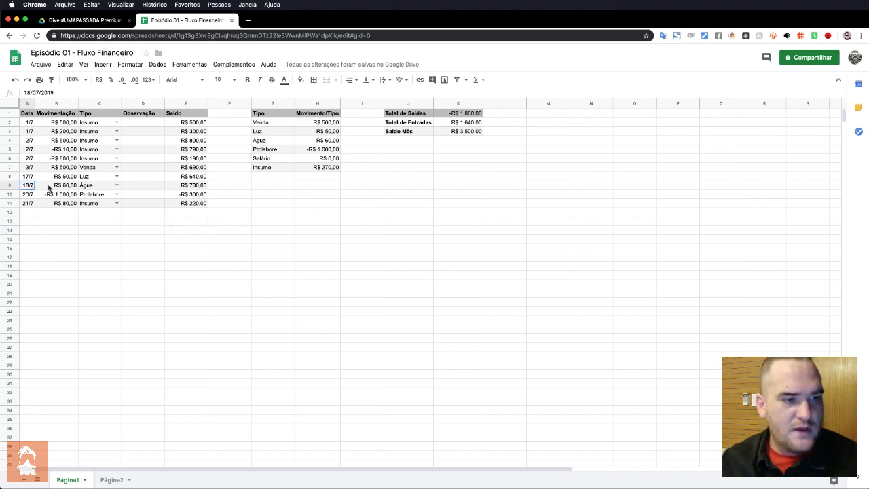
pyautogui.moveTo(38, 186); pyautogui.dragTo(188, 204)
pyautogui.press('Delete')
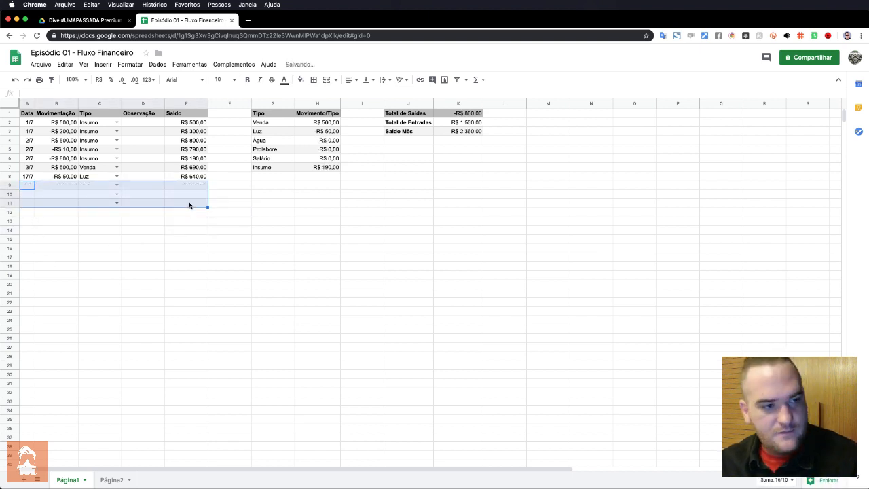
pyautogui.click(143, 229)
# Start a new entry in row 9 with the date 17/7 and a movement of -1500.
pyautogui.click(26, 185)
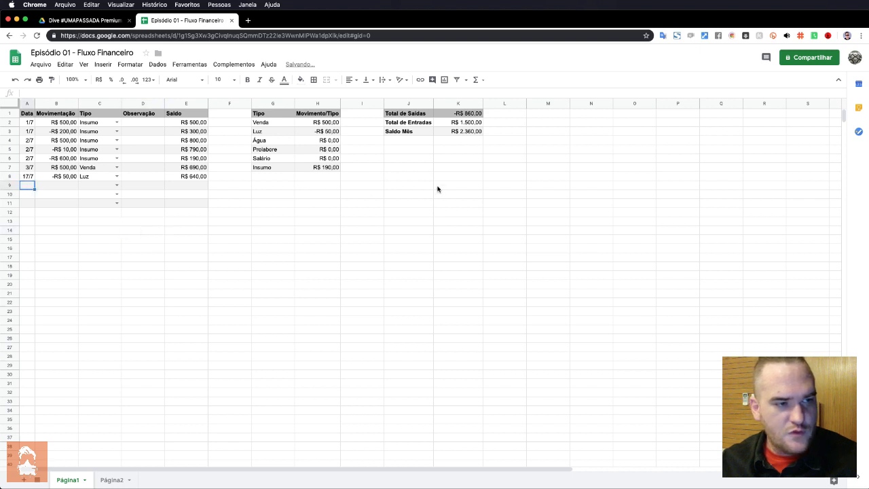
pyautogui.write('17/')
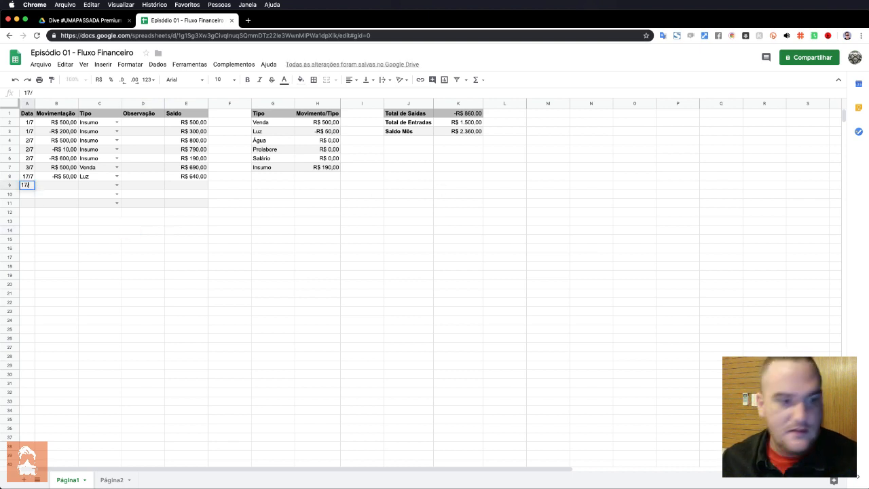
pyautogui.press('Return')
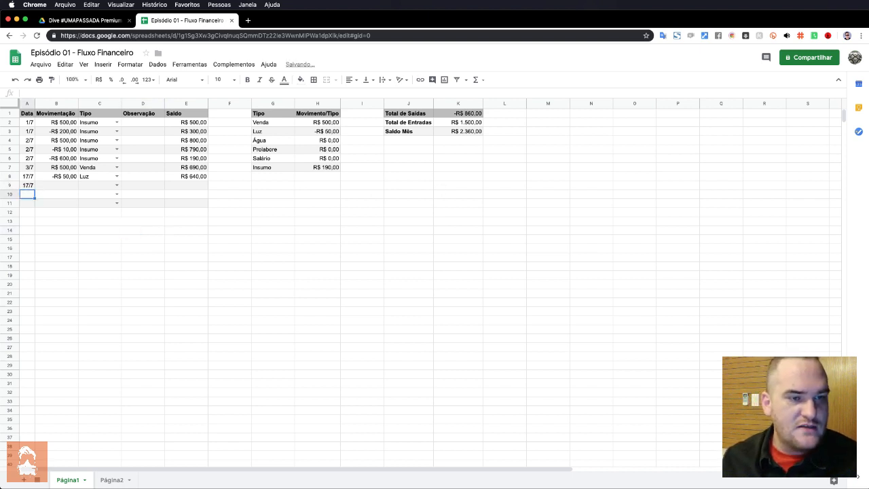
pyautogui.click(56, 185)
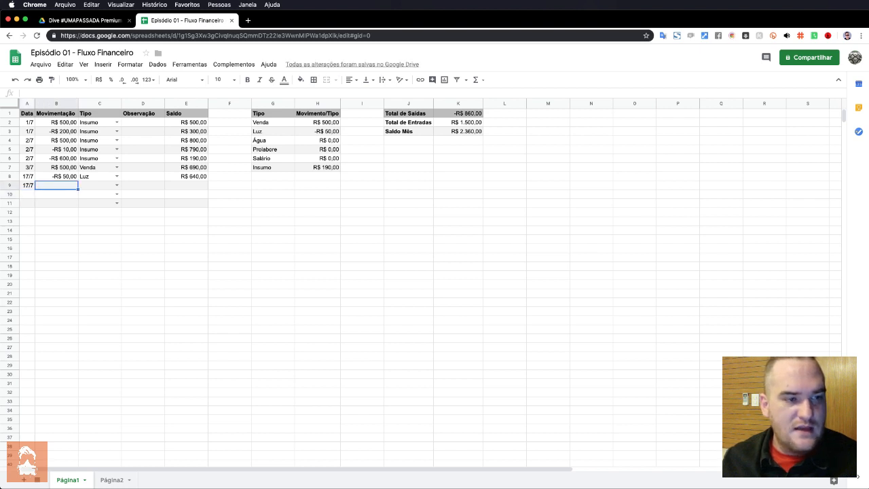
pyautogui.write('15')
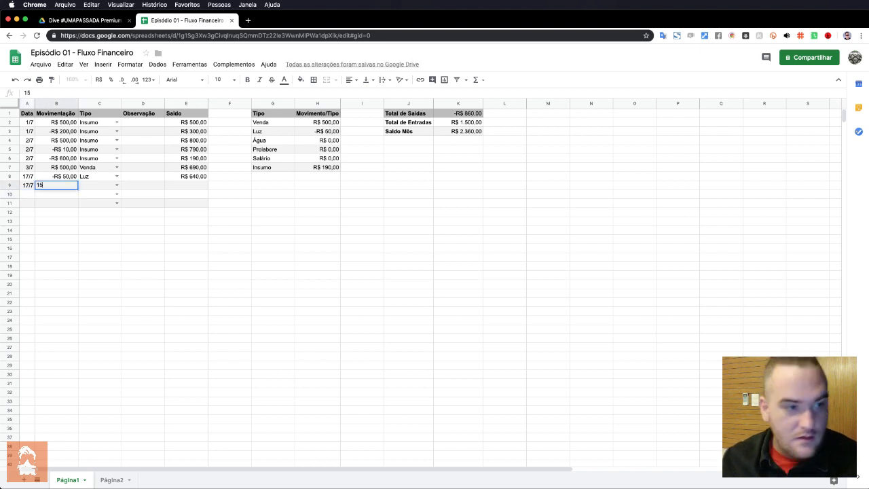
pyautogui.write('-1500')
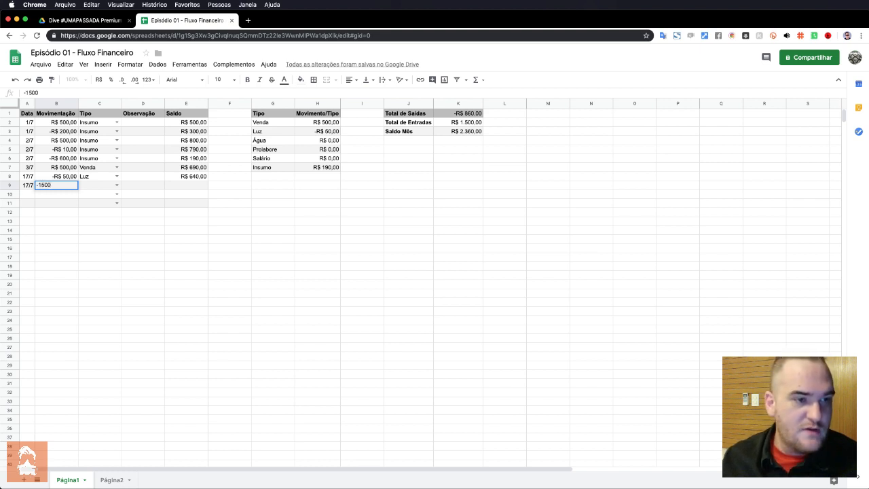
pyautogui.press('Tab')
# Set the row 9 entry's type to Salário and extend the Saldo formula from row 8 to row 9.
pyautogui.click(117, 185)
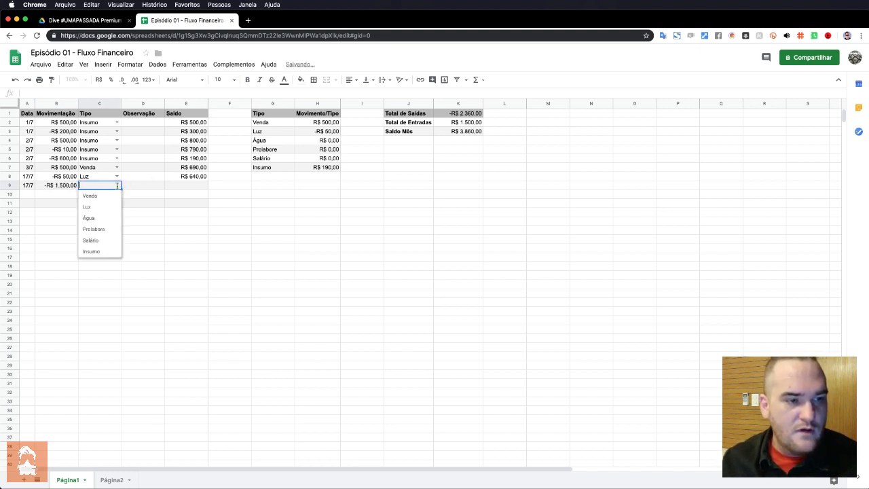
pyautogui.click(105, 240)
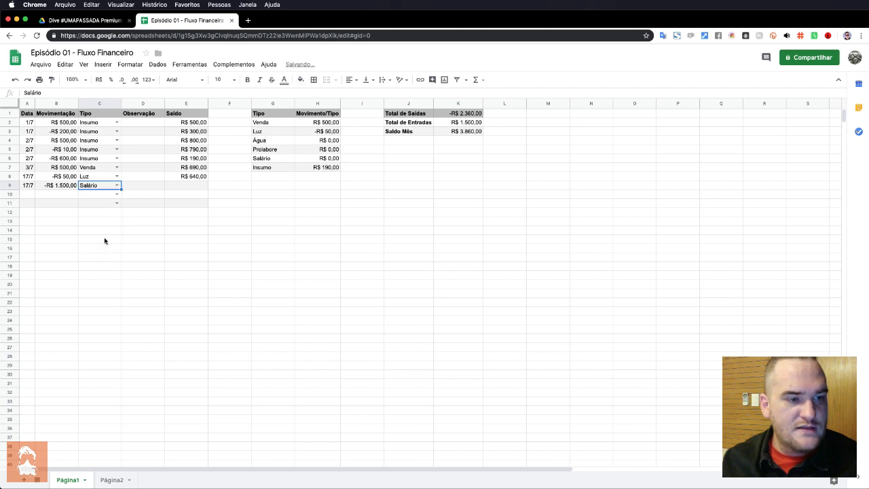
pyautogui.click(194, 177)
pyautogui.moveTo(206, 180); pyautogui.dragTo(194, 208)
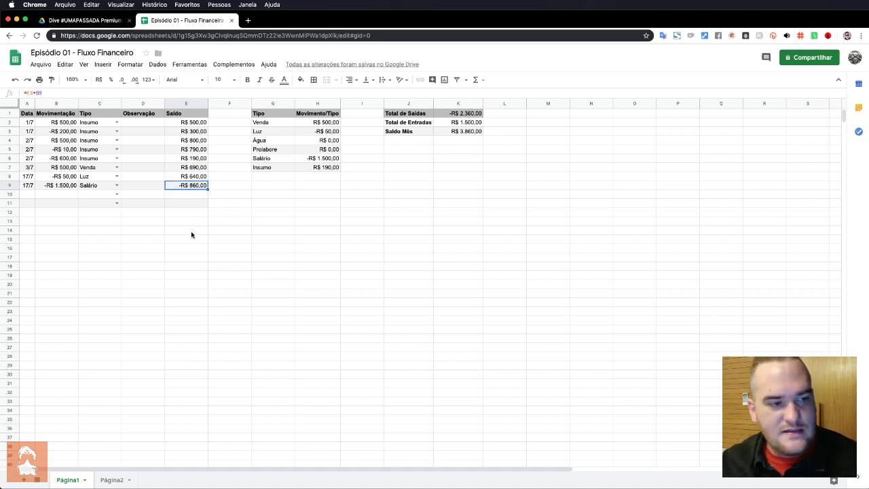
# Start a new entry in row 10 with the date 17/7 and a movement of 2500.
pyautogui.click(27, 194)
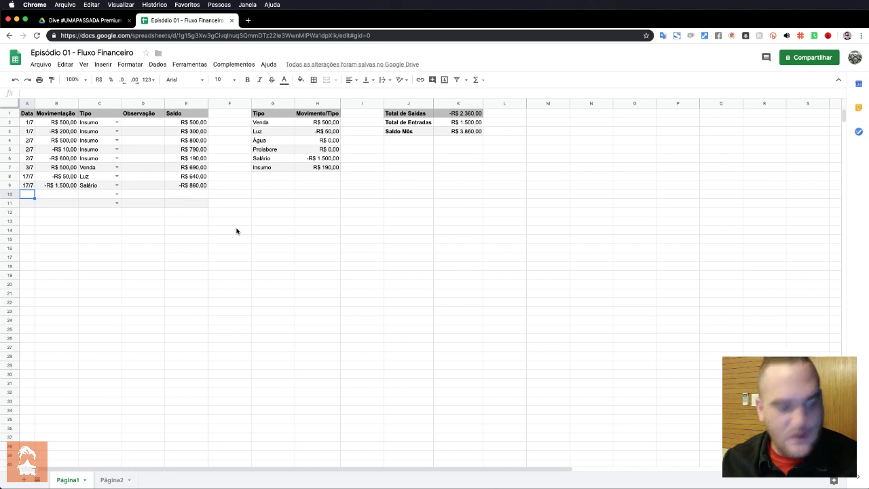
pyautogui.write('17')
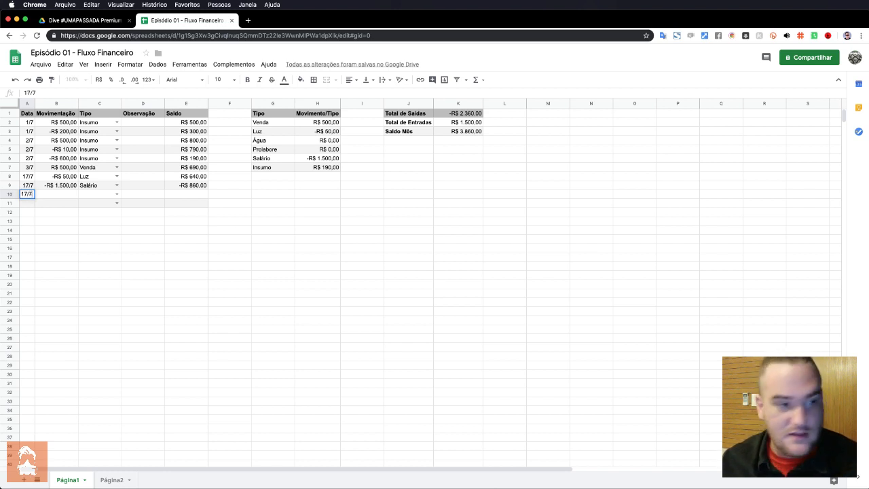
pyautogui.write('/7')
pyautogui.press('Tab')
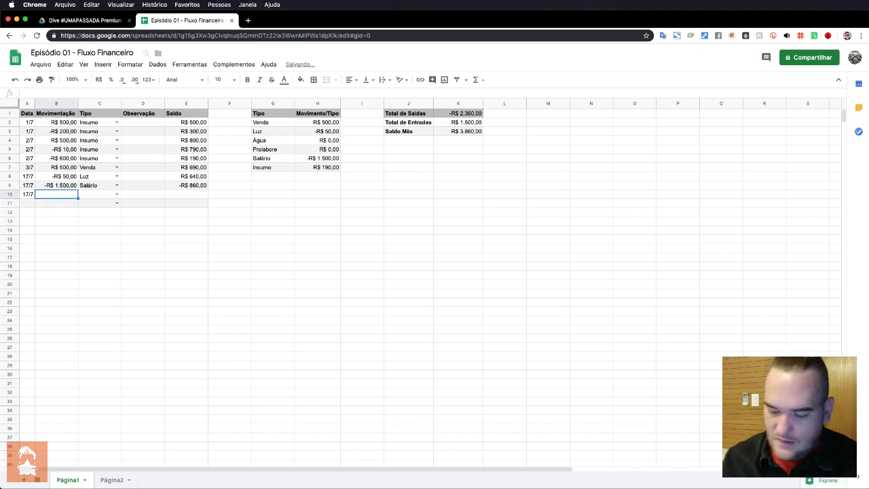
pyautogui.write('2')
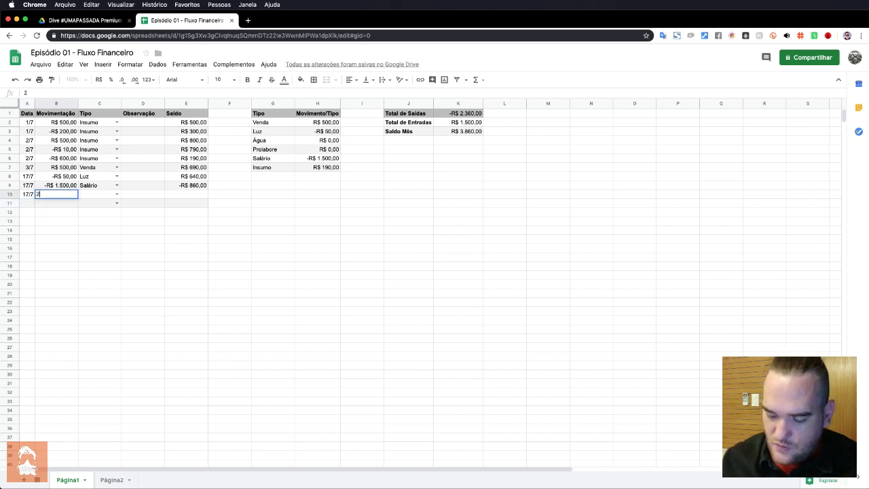
pyautogui.write('500')
pyautogui.press('Tab')
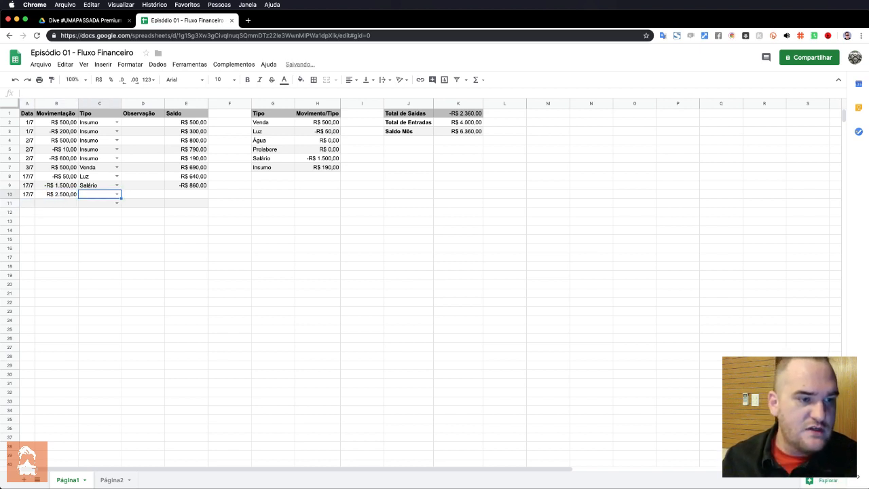
# Set the row 10 entry's type to Venda and extend the Saldo formula from row 9 to row 10.
pyautogui.click(116, 194)
pyautogui.click(113, 204)
pyautogui.click(198, 186)
pyautogui.moveTo(207, 189); pyautogui.dragTo(203, 196)
pyautogui.click(191, 197)
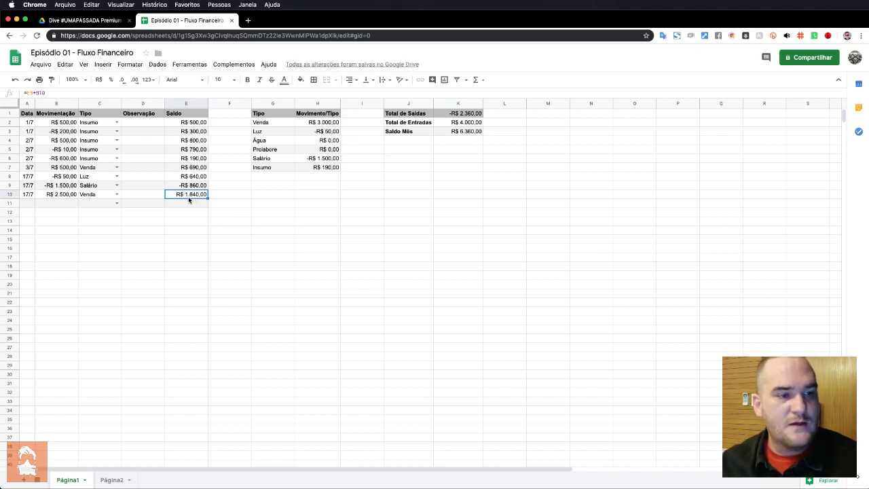
pyautogui.click(116, 195)
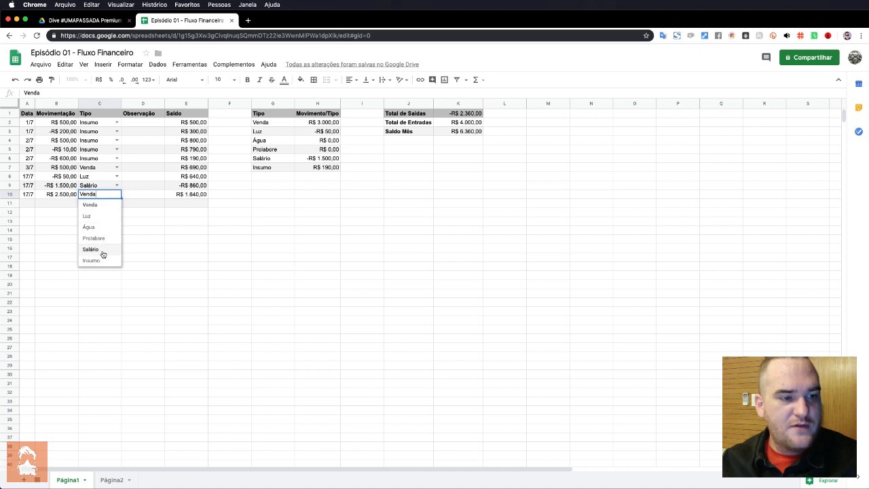
pyautogui.click(133, 198)
# Start a new entry in row 11 with the date 17/7 and a movement of -500.
pyautogui.click(31, 204)
pyautogui.write('17')
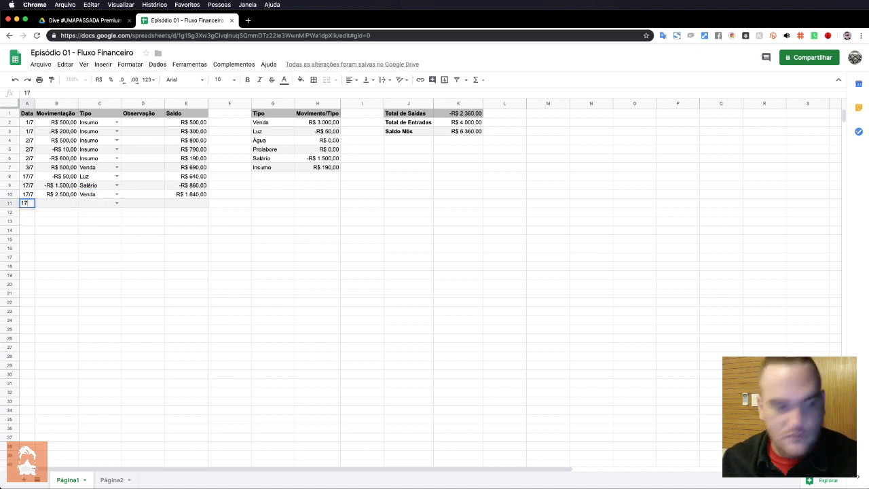
pyautogui.press('Tab')
pyautogui.write('-R$ 5')
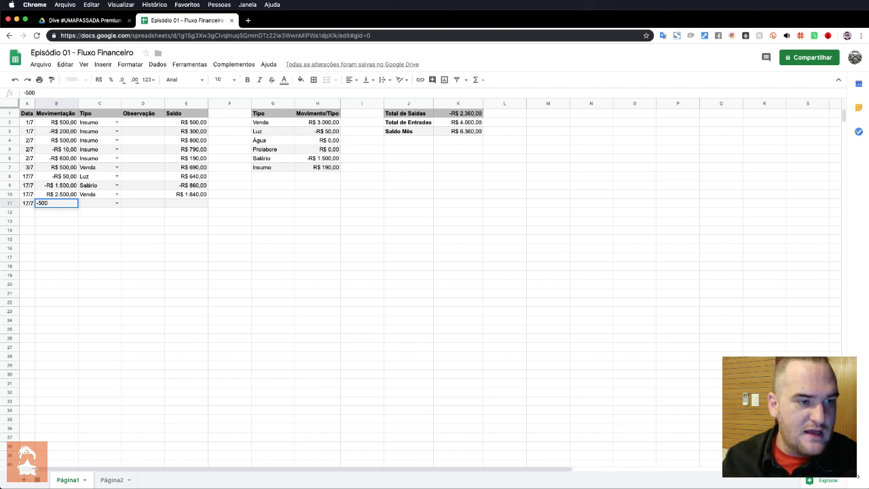
pyautogui.write('00')
pyautogui.press('Tab')
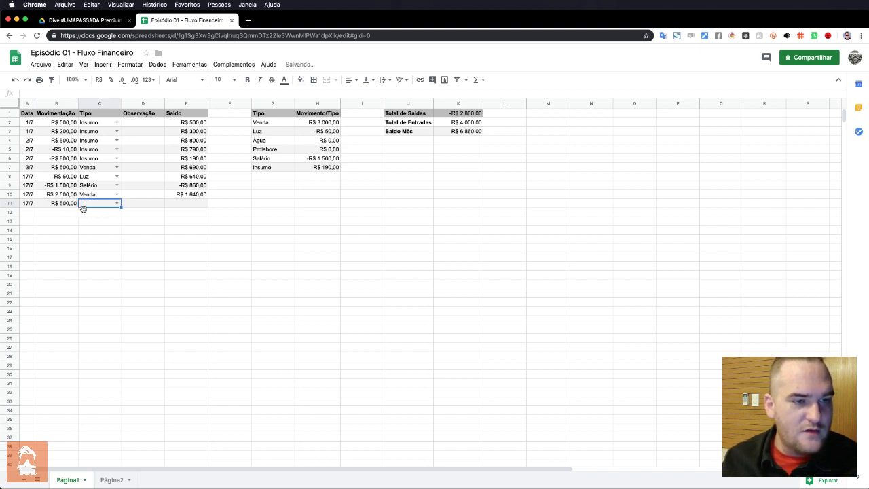
# Add the type Adiantamento below Insumo in the Tipo summary list, in cell G8.
pyautogui.click(117, 203)
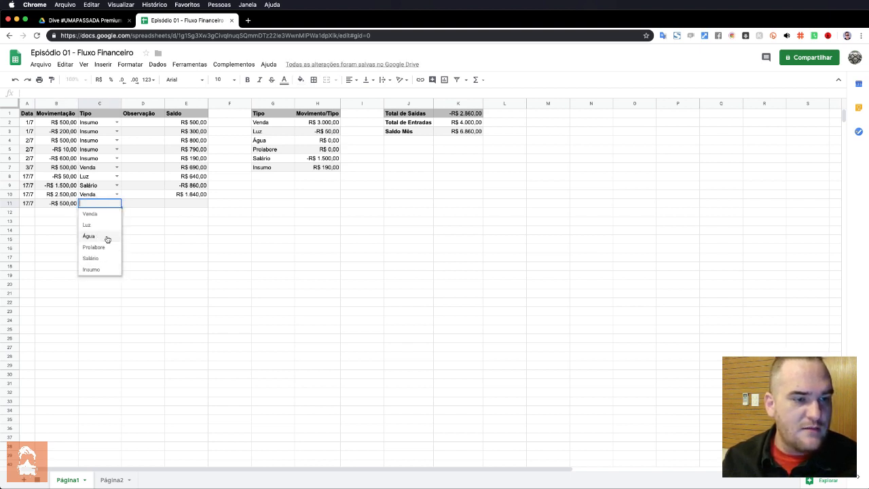
pyautogui.click(276, 177)
pyautogui.write('Adiantamento')
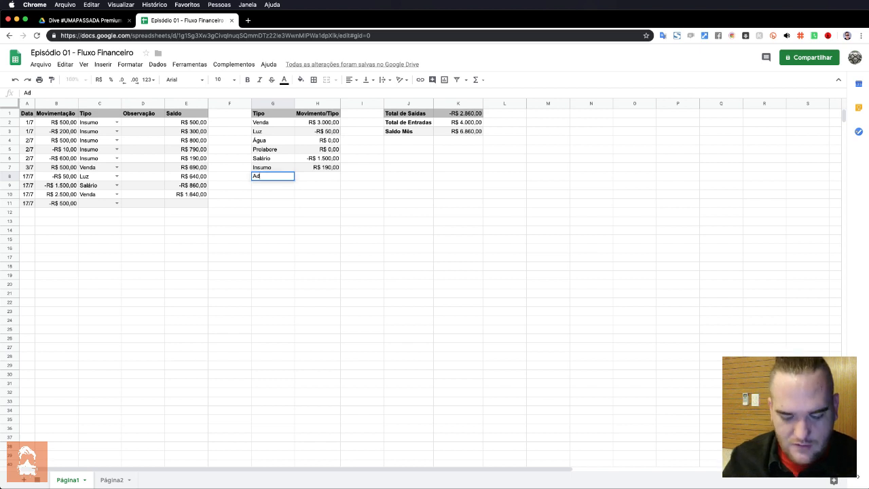
pyautogui.press('Return')
# Set the type of the row 11 entry to Adiantamento.
pyautogui.click(143, 206)
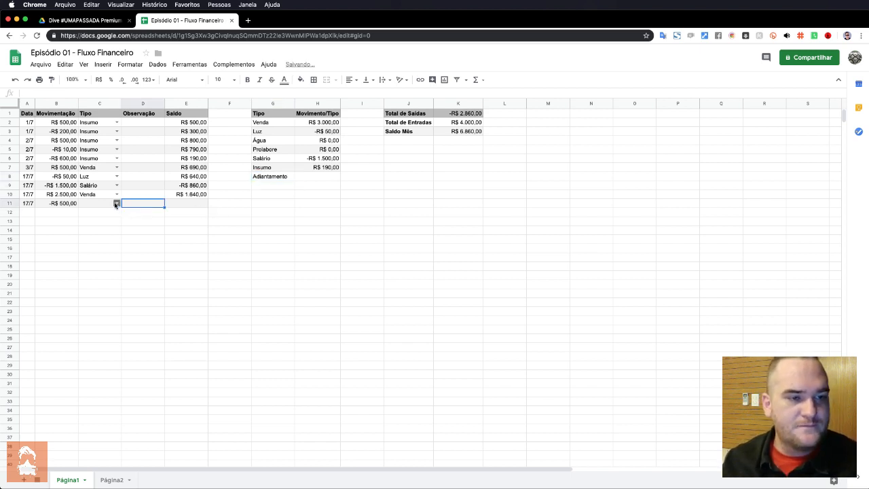
pyautogui.click(116, 203)
pyautogui.click(110, 281)
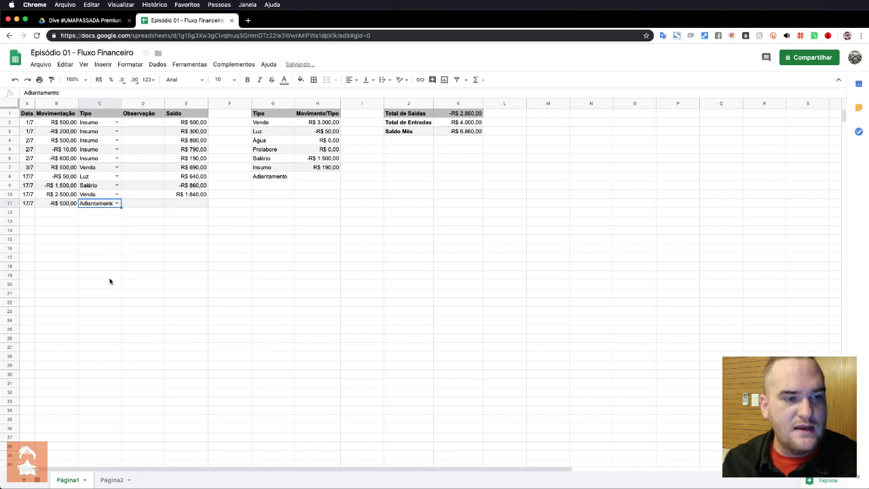
# Extend the Movimento/Tipo SOMASE formula from the Insumo row to the Adiantamento row, cell H8.
pyautogui.click(316, 167)
pyautogui.moveTo(339, 171); pyautogui.dragTo(340, 178)
pyautogui.click(326, 178)
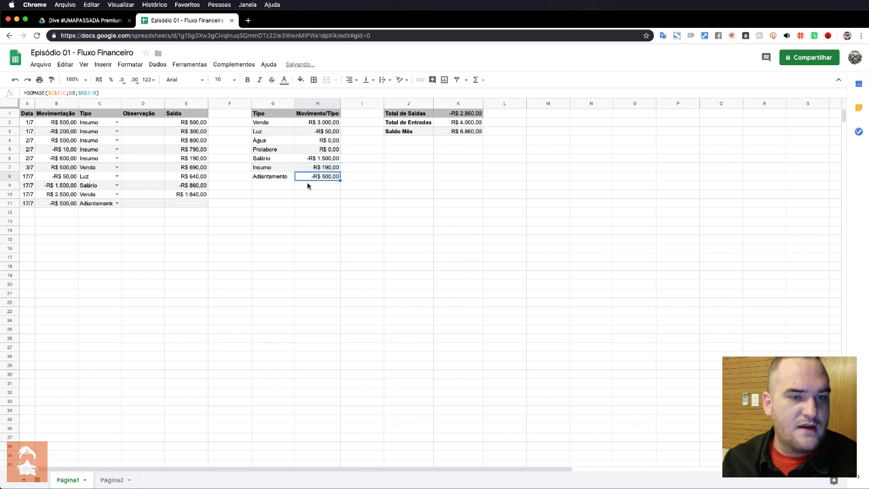
# Extend the Saldo formula from row 10 to row 11.
pyautogui.click(193, 195)
pyautogui.moveTo(207, 198); pyautogui.dragTo(206, 205)
pyautogui.click(183, 204)
# Enter the observation "Adianta pra func X" for the Adiantamento entry in row 11.
pyautogui.click(151, 204)
pyautogui.write('Ad')
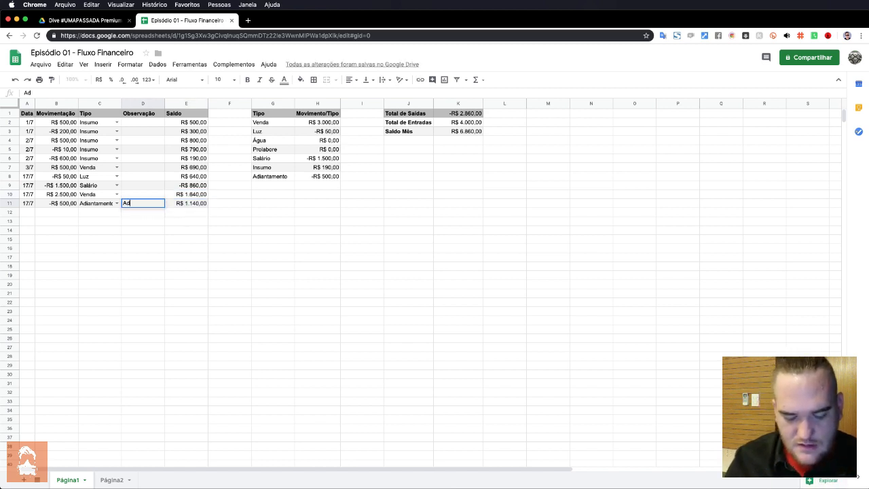
pyautogui.write('ianta pra func X')
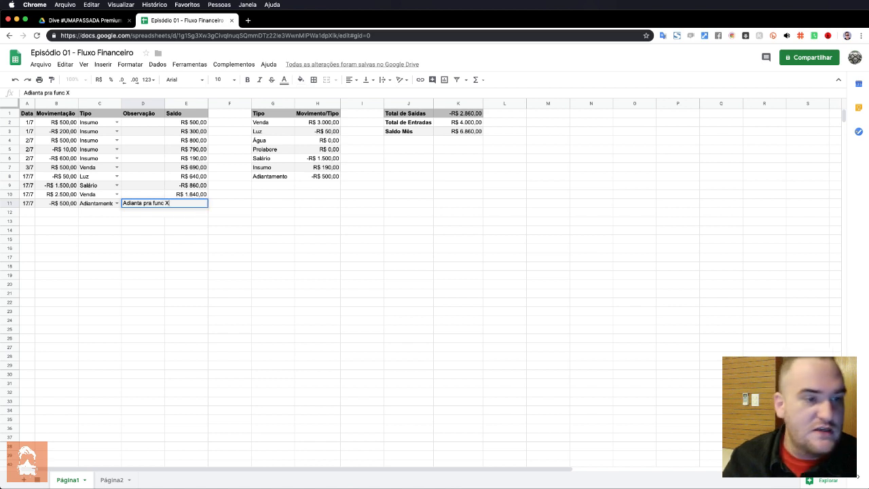
pyautogui.press('Return')
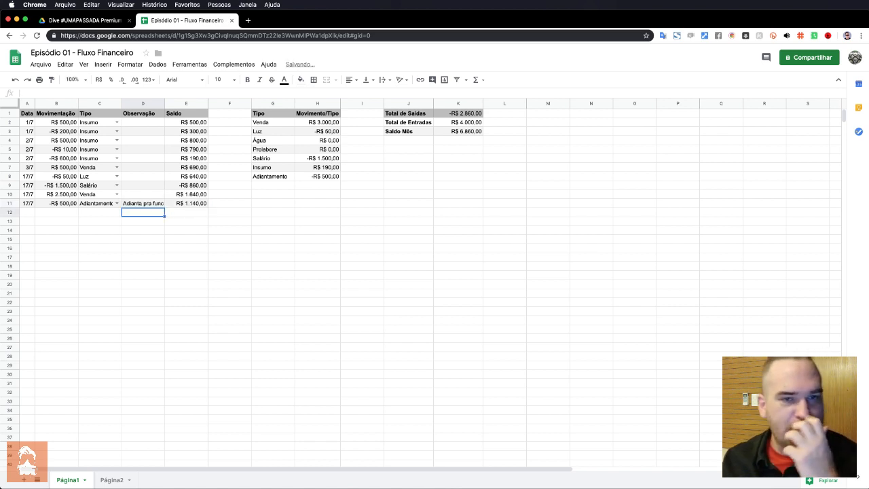
pyautogui.click(320, 177)
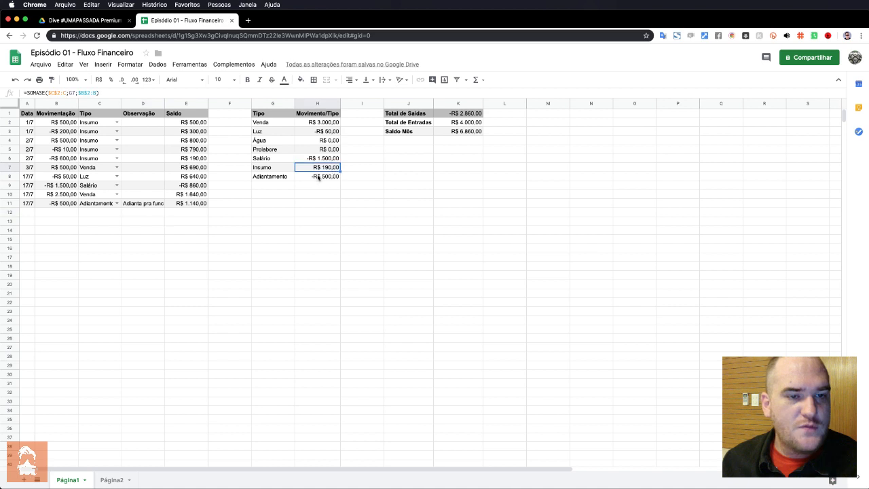
pyautogui.click(326, 150)
pyautogui.click(321, 125)
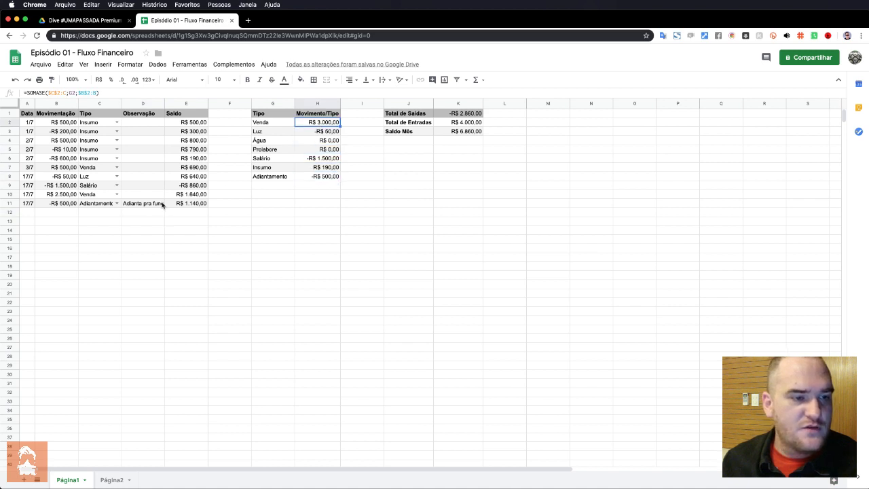
# Record a new movement in row 12 dated 17/7 with an amount of -200.
pyautogui.click(26, 213)
pyautogui.write('17/7')
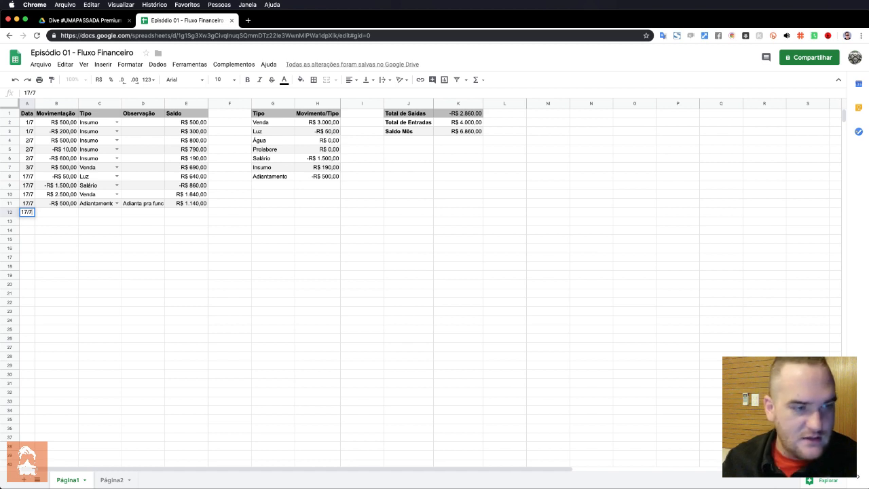
pyautogui.press('Return')
pyautogui.press('Right')
pyautogui.press('Up')
pyautogui.write('-200')
pyautogui.press('Tab')
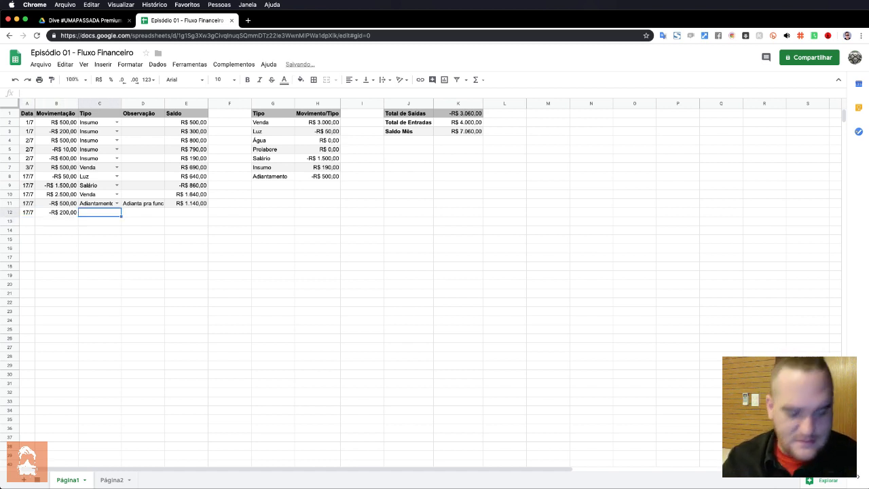
# Set the type of the row 12 entry to Adiantamento by extending the type cell from row 11.
pyautogui.click(117, 202)
pyautogui.click(151, 215)
pyautogui.click(107, 201)
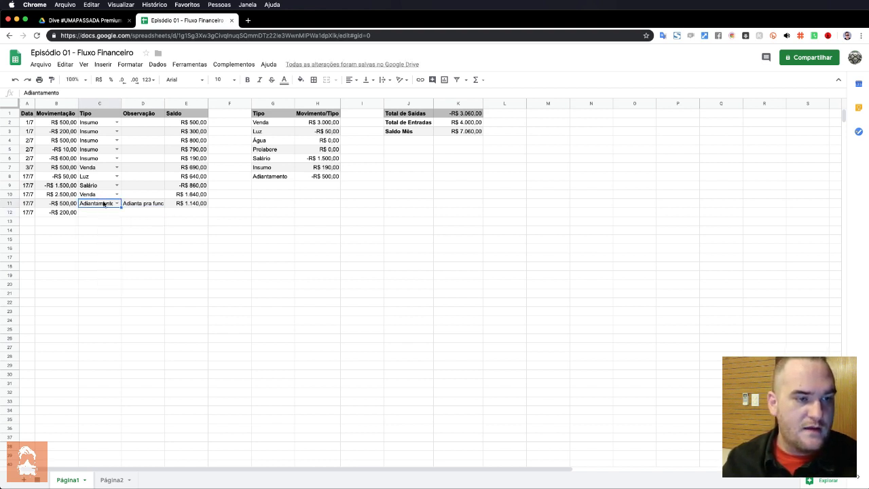
pyautogui.moveTo(121, 207); pyautogui.dragTo(117, 213)
pyautogui.click(117, 213)
pyautogui.click(112, 224)
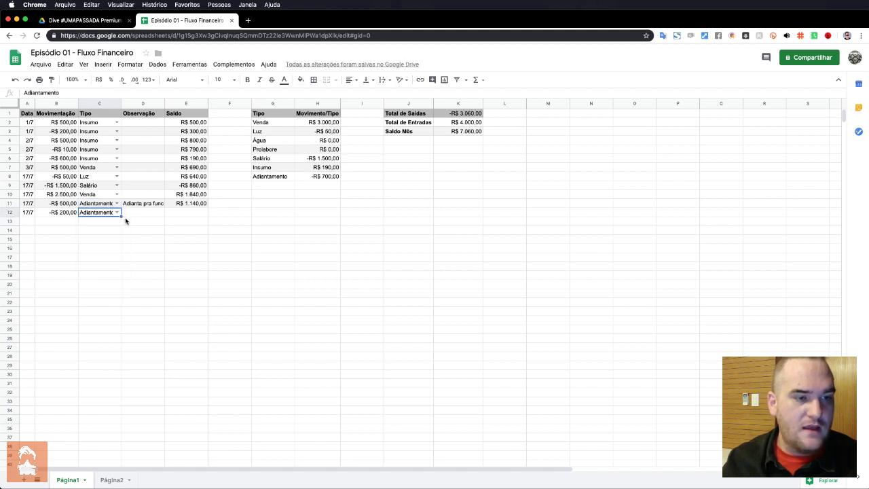
# Enter the observation "Ad Fuc Y" for the row 12 entry.
pyautogui.click(134, 212)
pyautogui.write('Ad Fuc Y')
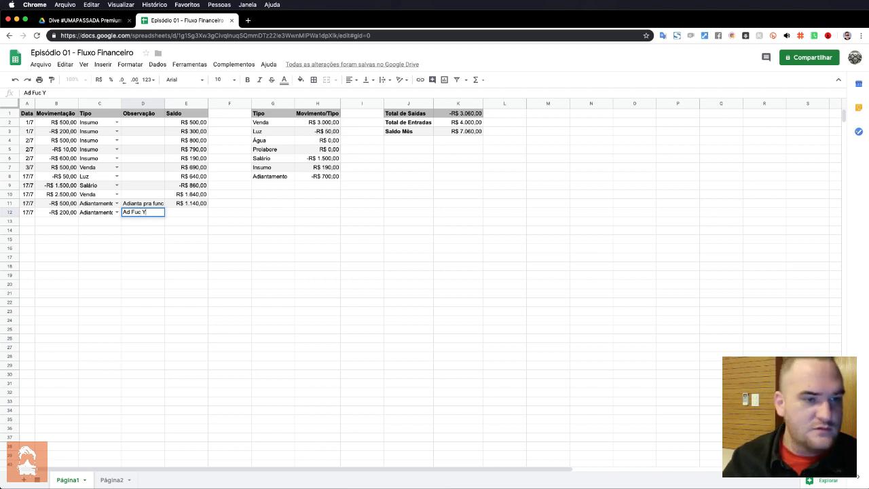
pyautogui.press('Tab')
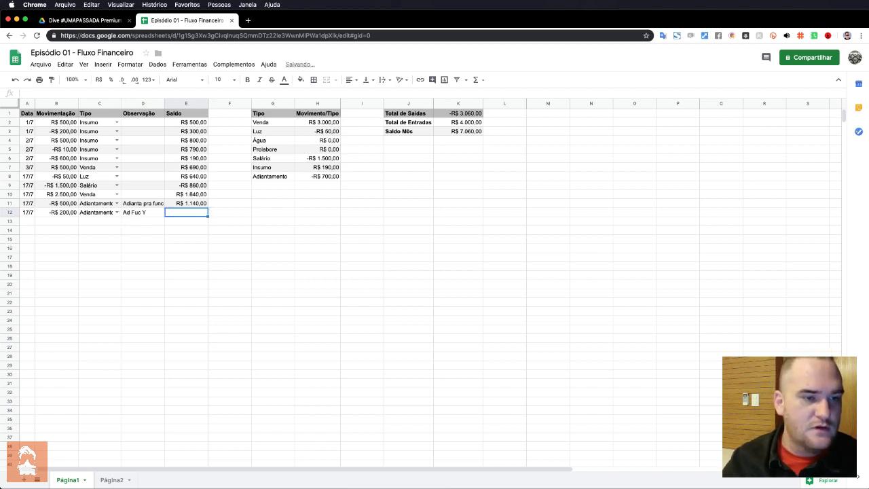
# Extend the Saldo formula from row 11 to row 12.
pyautogui.click(196, 205)
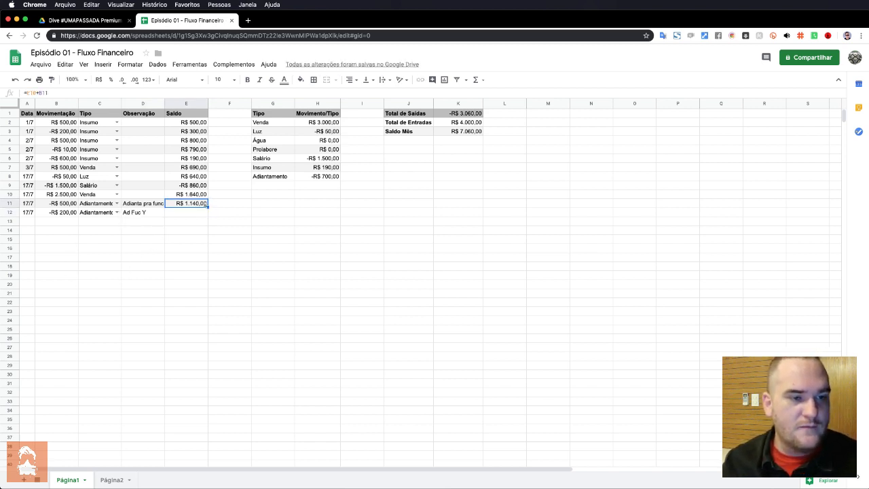
pyautogui.moveTo(207, 207); pyautogui.dragTo(205, 213)
pyautogui.click(192, 214)
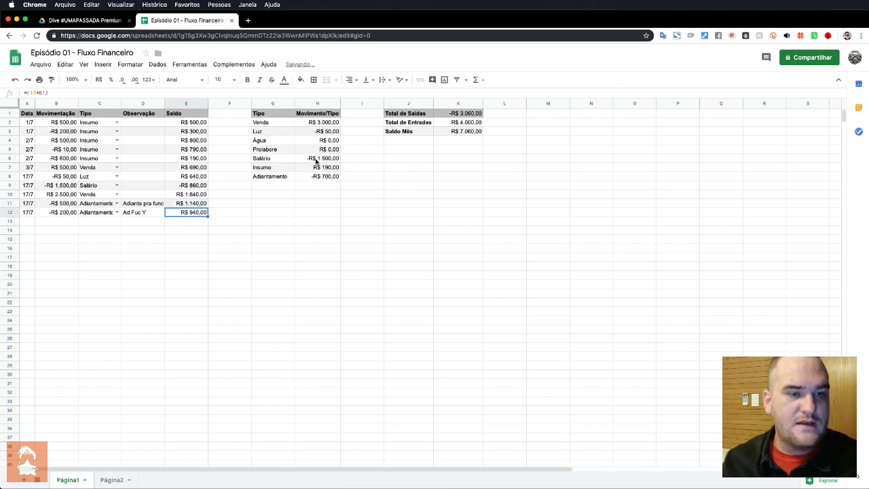
# Check the Adiantamento sum in the per-type summary against the row 12 movement, and review the overall totals block.
pyautogui.click(324, 176)
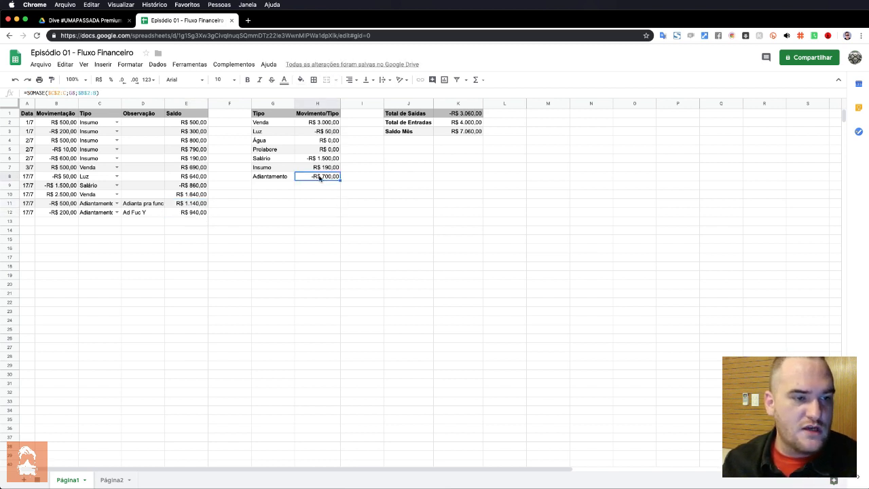
pyautogui.click(59, 213)
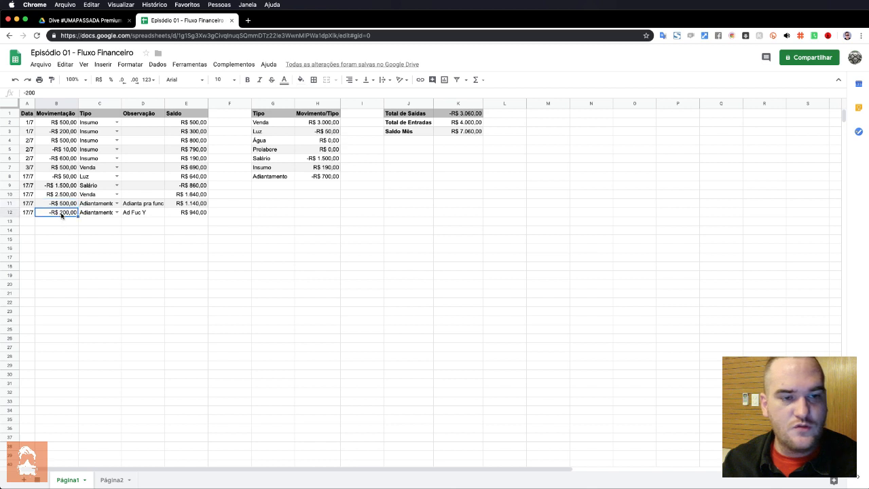
pyautogui.click(323, 177)
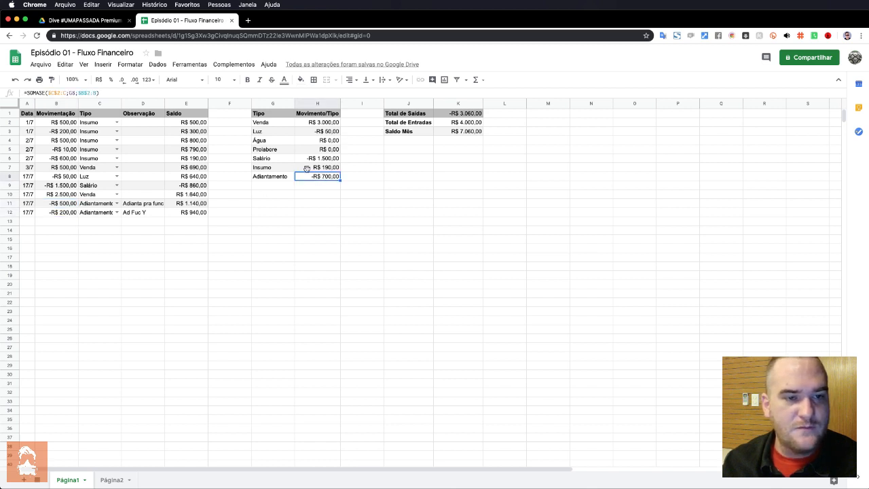
pyautogui.moveTo(277, 123); pyautogui.dragTo(315, 177)
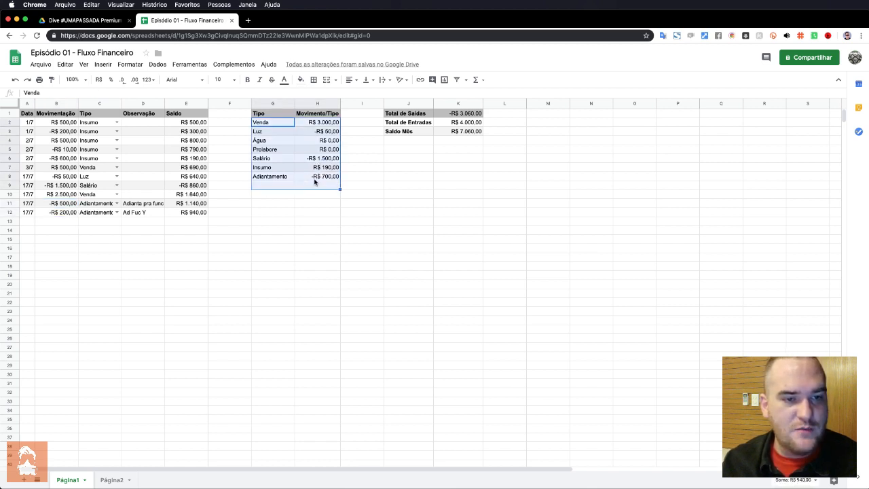
pyautogui.click(316, 176)
pyautogui.moveTo(432, 114); pyautogui.dragTo(452, 135)
pyautogui.click(453, 115)
pyautogui.click(451, 126)
pyautogui.click(467, 146)
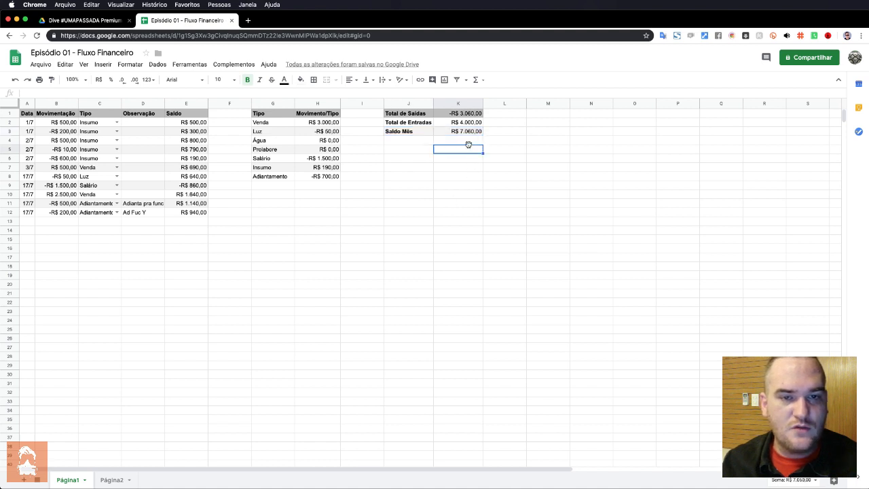
# Re-enter the Saldo Mês formula in K3 as =K2-K1.
pyautogui.click(466, 134)
pyautogui.doubleClick(467, 133)
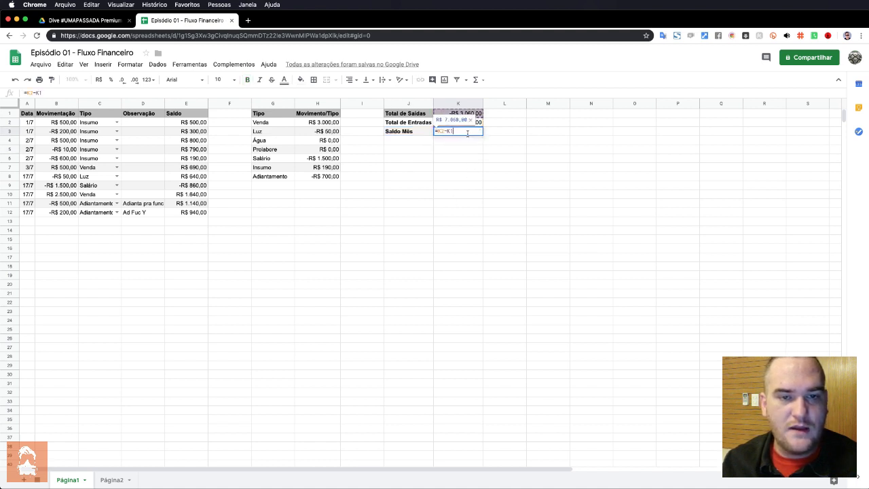
pyautogui.press('Escape')
pyautogui.press('Delete')
pyautogui.write('=K2')
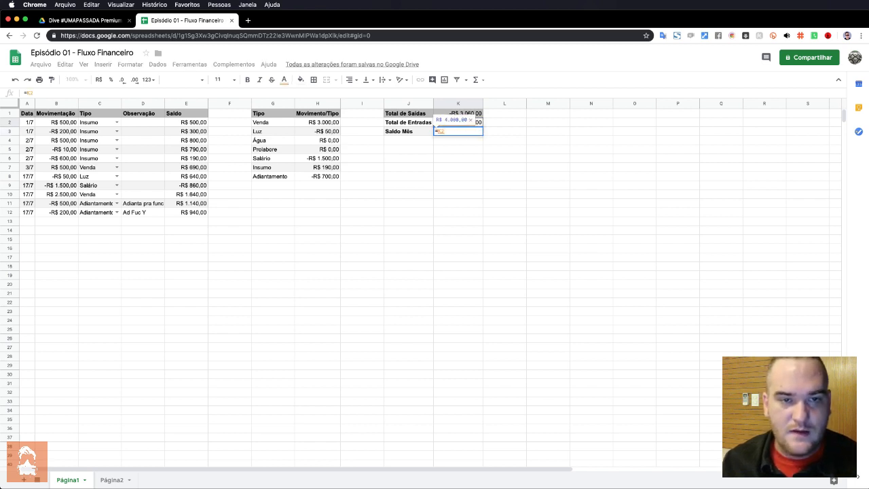
pyautogui.write('-K1')
pyautogui.press('Return')
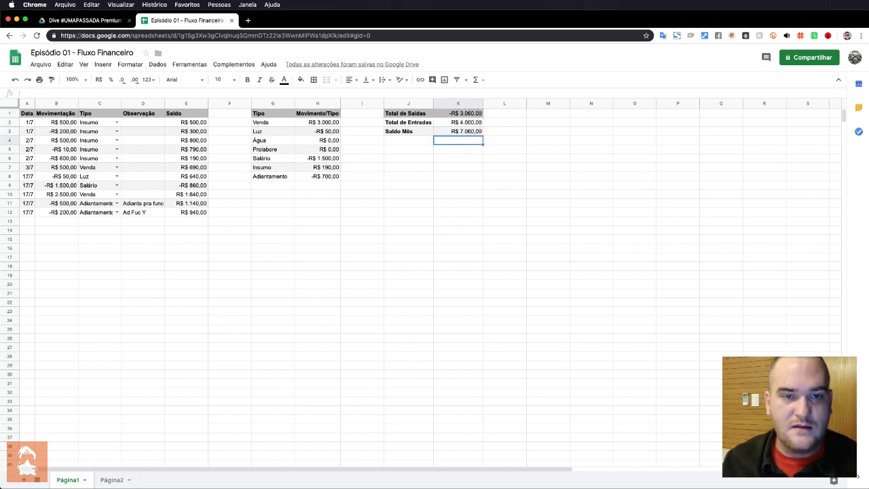
# Try the Saldo Mês formula in K3 with the operands reversed, as =K1-K2.
pyautogui.press('Up')
pyautogui.press('Up')
pyautogui.press('Down')
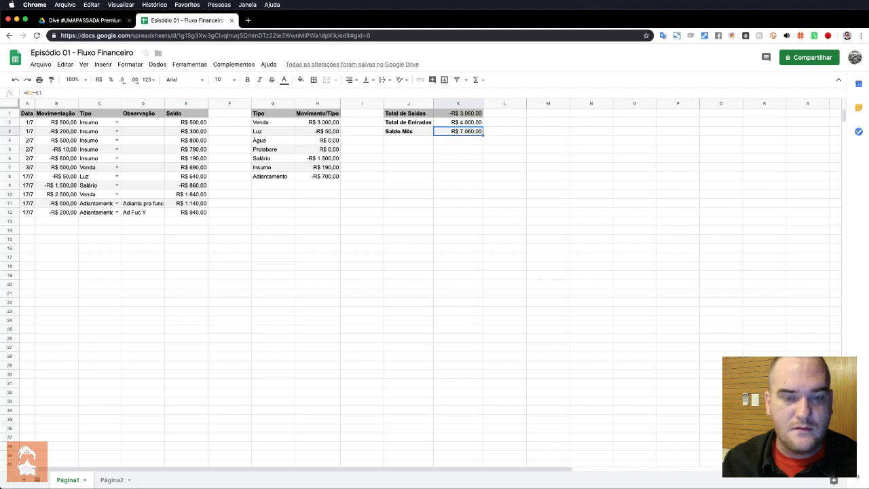
pyautogui.write('=')
pyautogui.press('Up')
pyautogui.press('Up')
pyautogui.write('-')
pyautogui.press('Up')
pyautogui.press('Up')
pyautogui.press('Down')
pyautogui.press('Down')
pyautogui.press('Up')
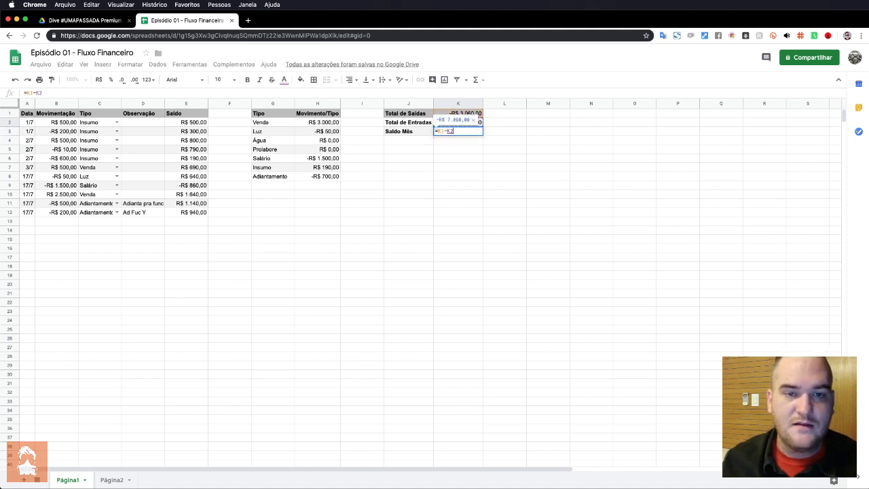
pyautogui.press('Return')
pyautogui.press('Up')
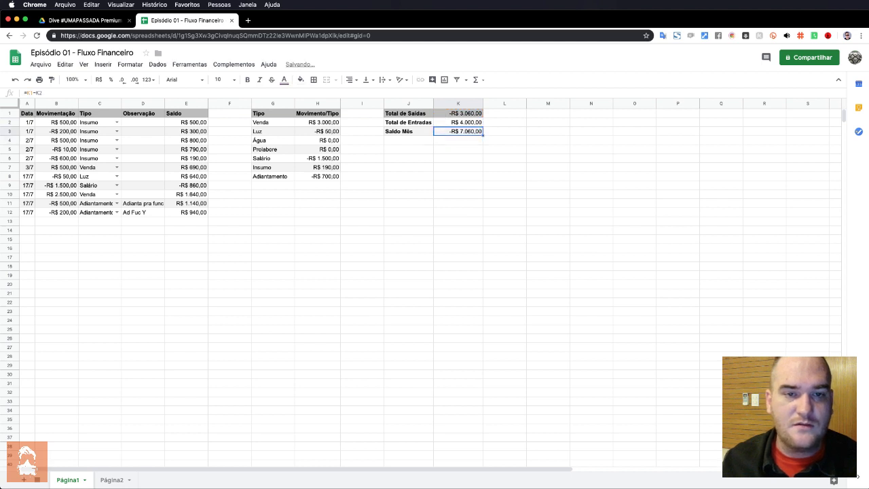
# Clear the Saldo Mês label and formula in J3:K3 and enter =SOMA(K1:K2) in K3.
pyautogui.press('Left')
pyautogui.hotkey('shift', 'Right')
pyautogui.press('Delete')
pyautogui.press('Right')
pyautogui.write('=som')
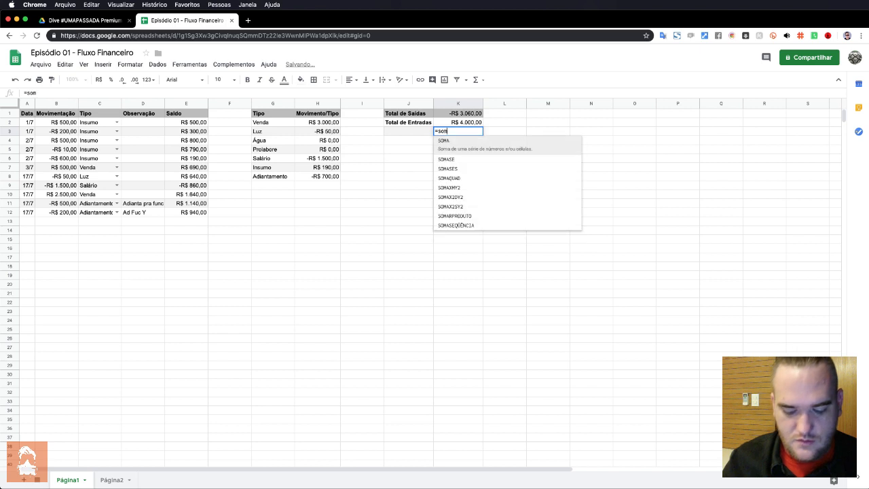
pyautogui.write('a(')
pyautogui.press('Up')
pyautogui.hotkey('shift', 'Up')
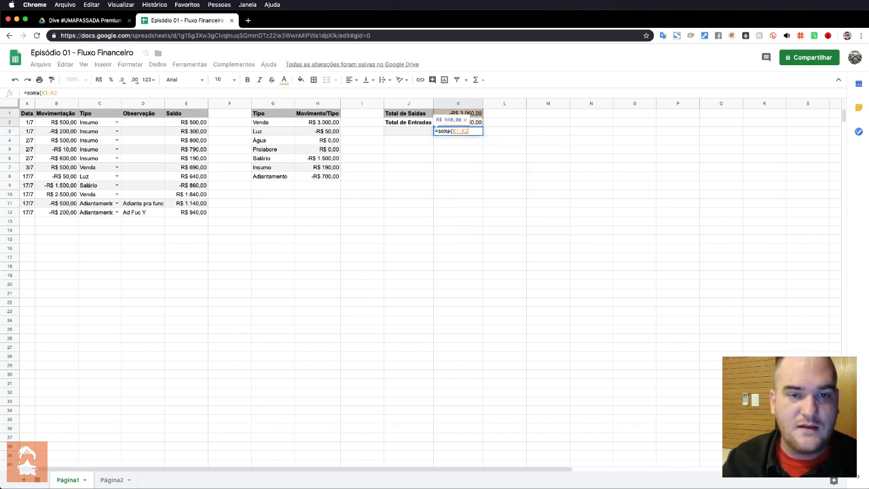
pyautogui.press('Return')
# Label the new sum in cell J3 as Saldo.
pyautogui.press('Up')
pyautogui.press('Left')
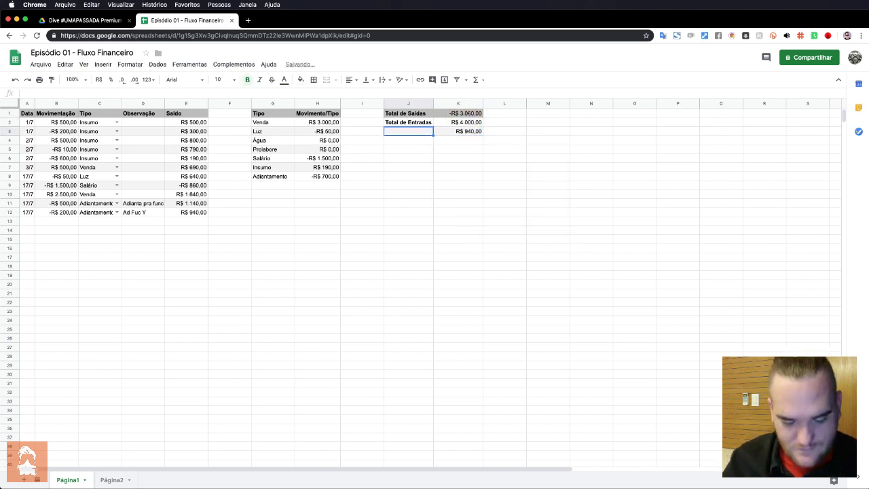
pyautogui.write('Saldo')
pyautogui.press('Return')
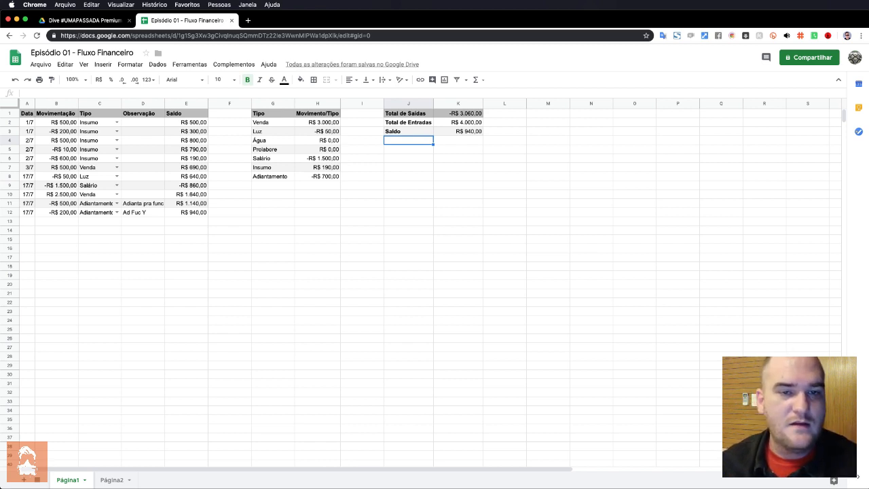
# Review the Saldo formula in K3 together with the Total de Entradas and Total de Saídas cells.
pyautogui.click(459, 131)
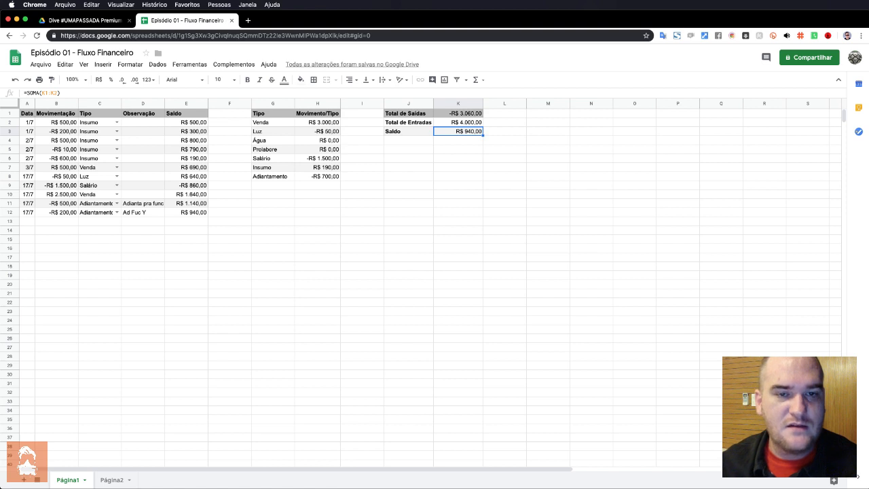
pyautogui.click(458, 122)
pyautogui.press('Up')
pyautogui.press('Down')
pyautogui.press('Down')
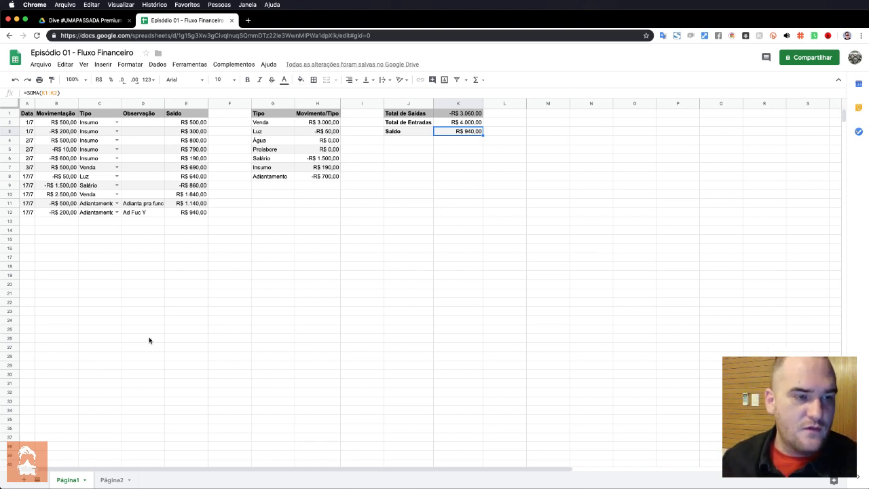
pyautogui.click(112, 479)
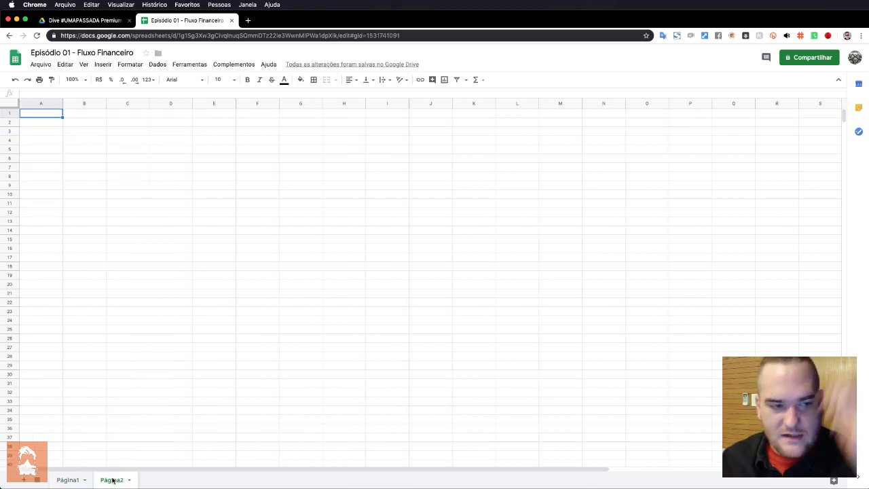
pyautogui.click(68, 480)
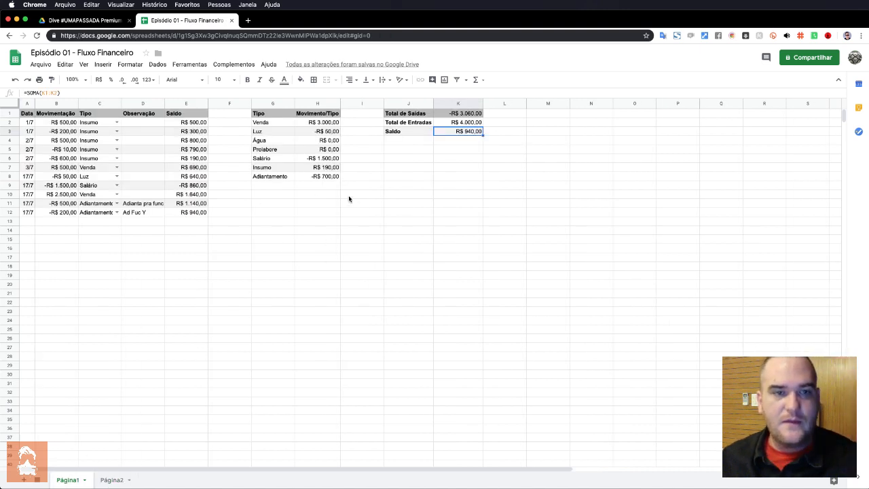
pyautogui.click(84, 19)
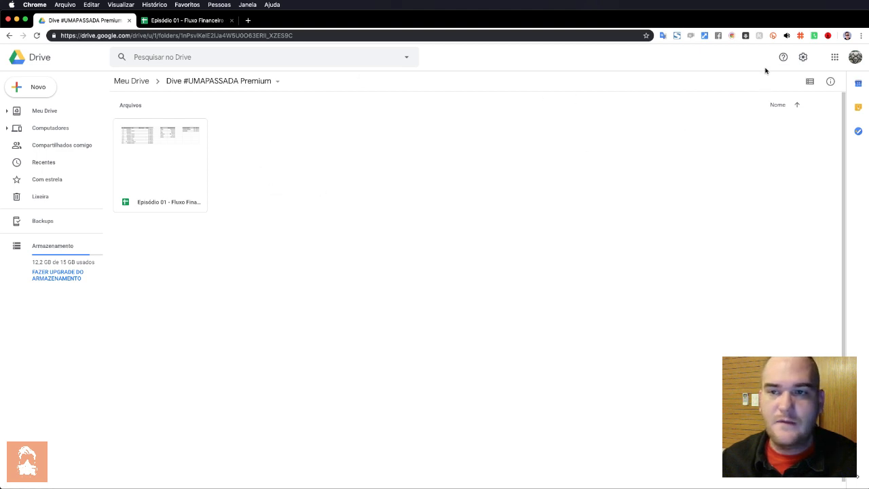
pyautogui.click(802, 57)
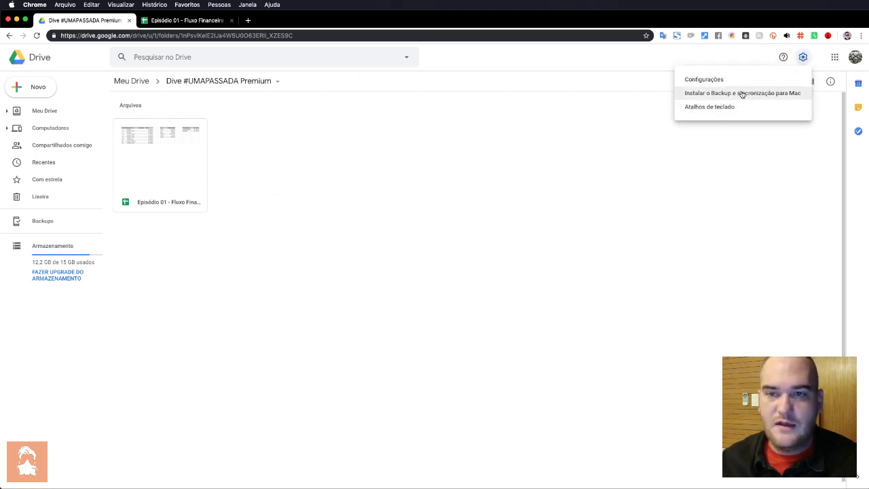
pyautogui.click(740, 152)
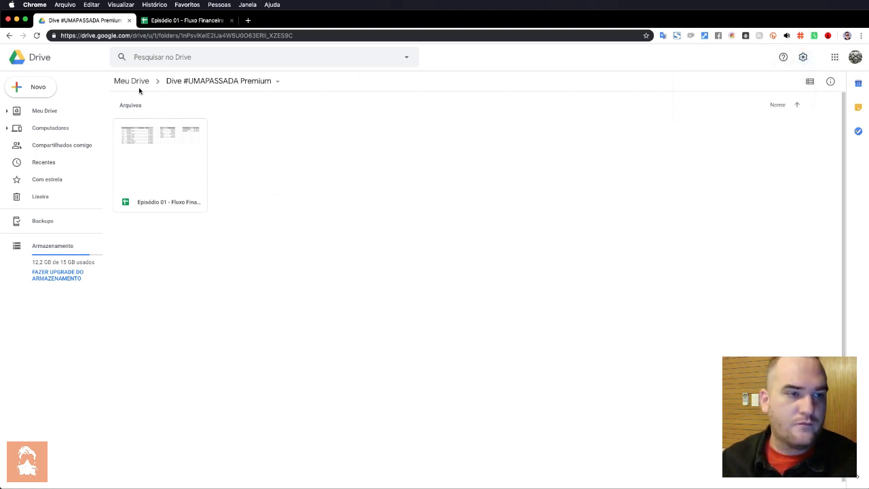
pyautogui.click(180, 21)
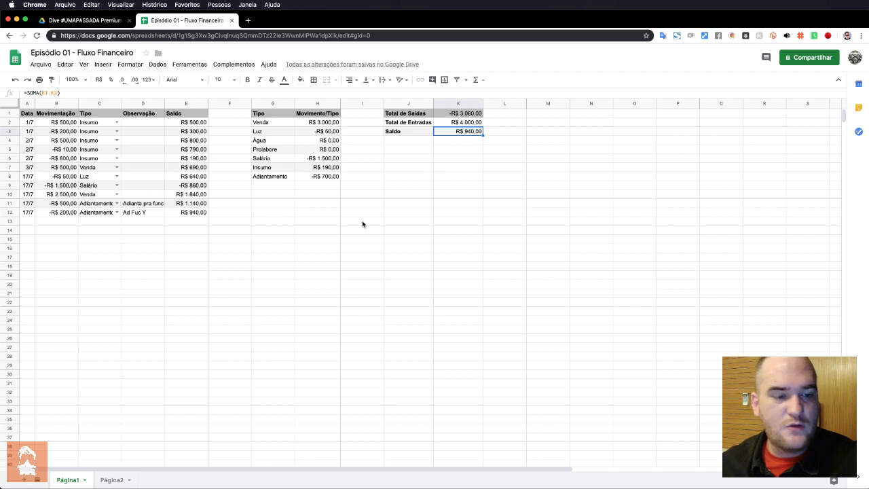
pyautogui.click(112, 480)
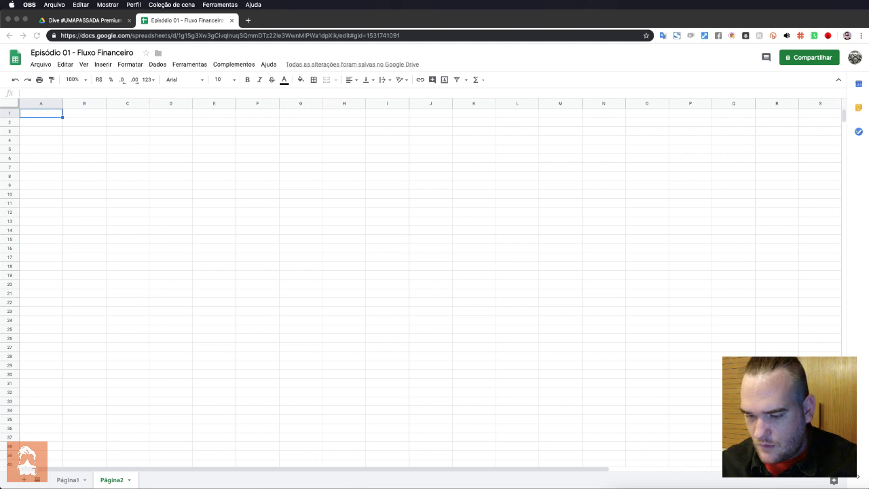
pyautogui.click(99, 166)
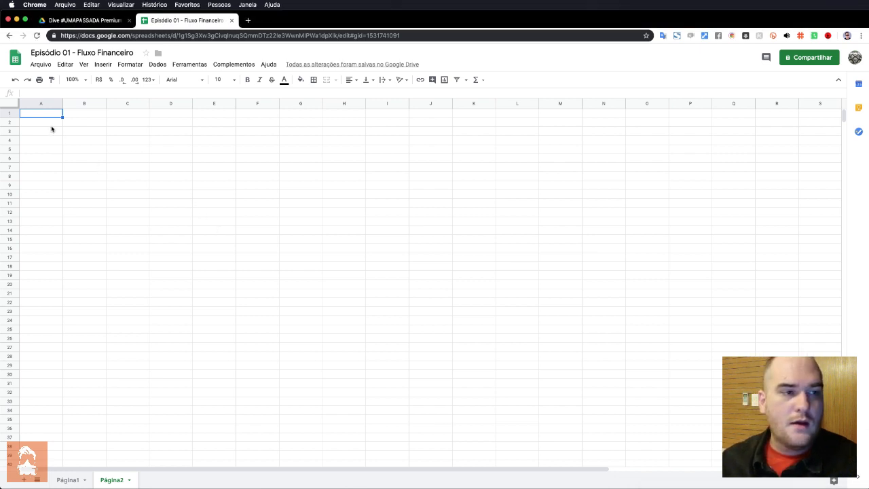
pyautogui.click(70, 479)
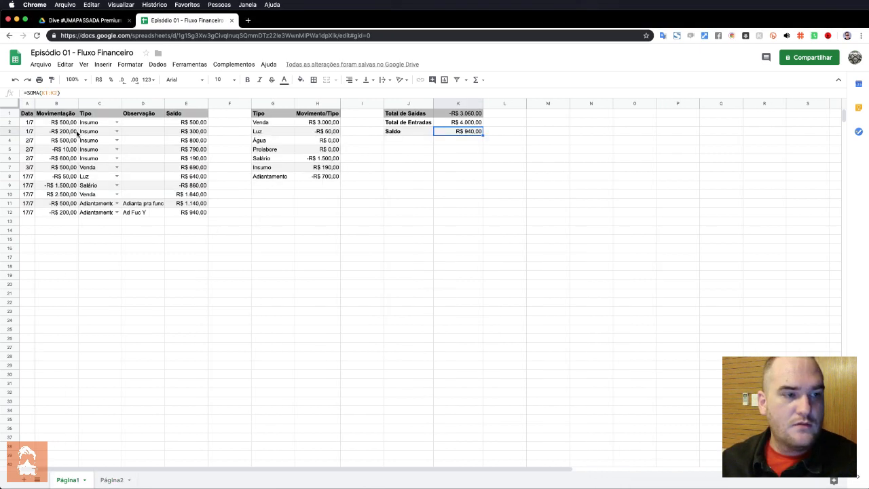
pyautogui.click(28, 115)
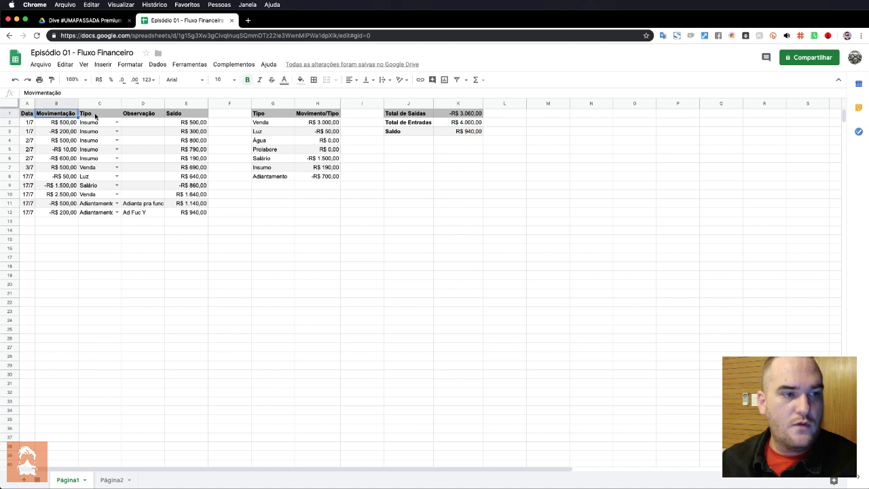
# Review the header cells of the movements table on Página1, and open the Página2 sheet.
pyautogui.click(101, 117)
pyautogui.click(136, 116)
pyautogui.click(200, 116)
pyautogui.click(153, 116)
pyautogui.click(106, 117)
pyautogui.click(62, 116)
pyautogui.click(25, 114)
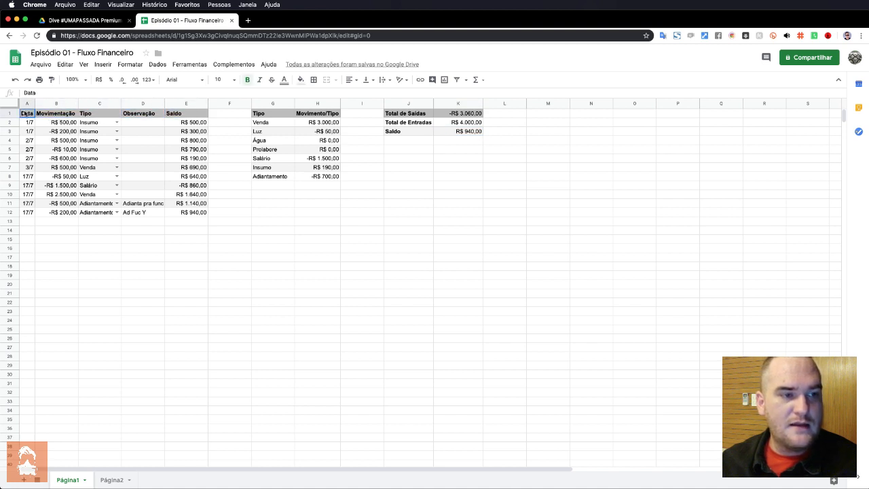
pyautogui.click(56, 114)
pyautogui.click(118, 116)
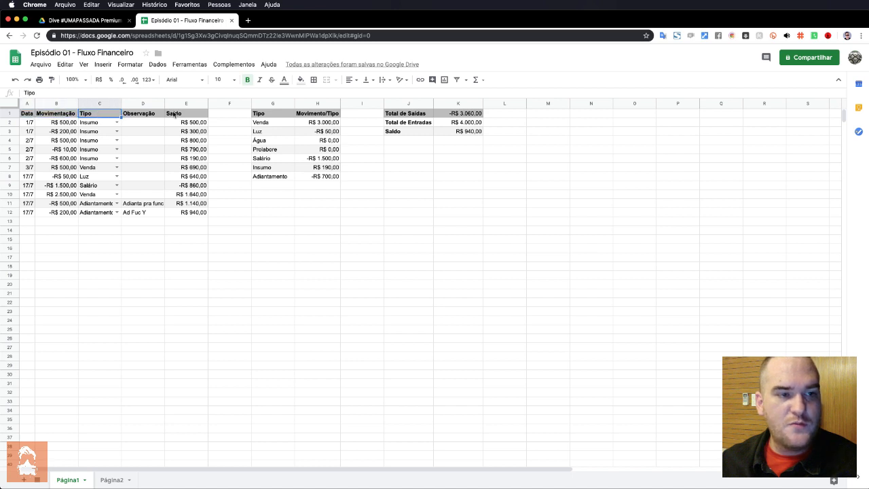
pyautogui.click(111, 479)
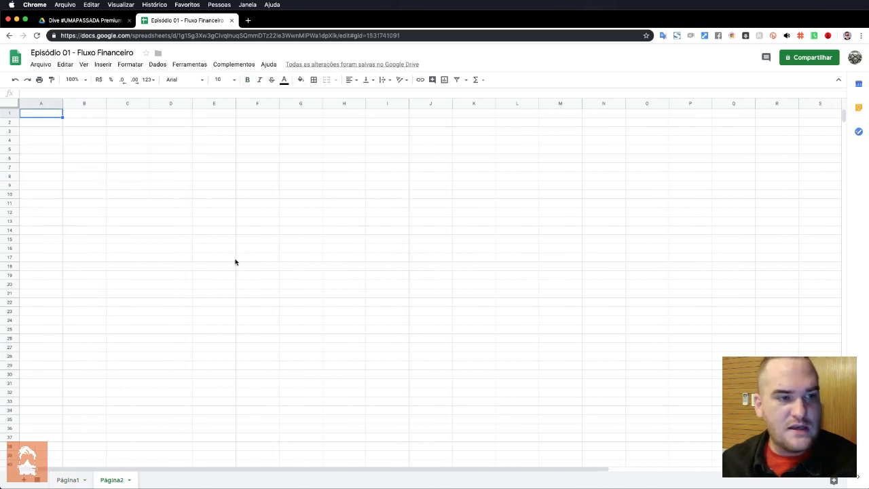
pyautogui.click(78, 162)
pyautogui.click(72, 135)
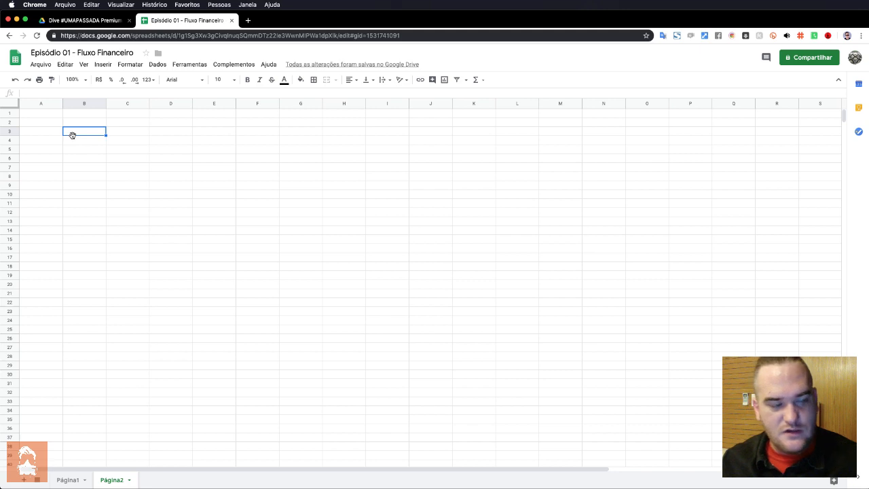
pyautogui.press('Down')
pyautogui.press('Left')
pyautogui.press('Up')
pyautogui.press('Right')
pyautogui.press('Down')
pyautogui.press('Left')
pyautogui.press('Right')
pyautogui.press('Up')
pyautogui.press('Up')
pyautogui.press('Up')
pyautogui.press('Left')
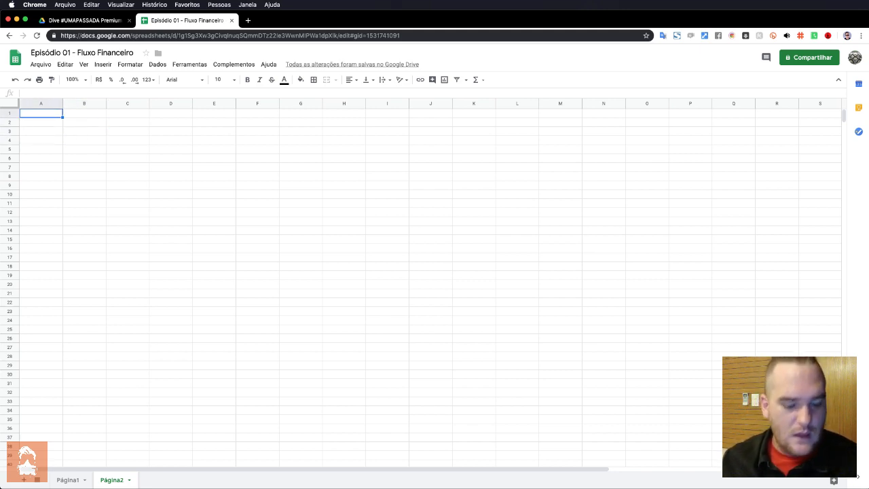
# Enter the column headers Data in A1 and Movimentação in B1 on the Página2 sheet.
pyautogui.write('Data')
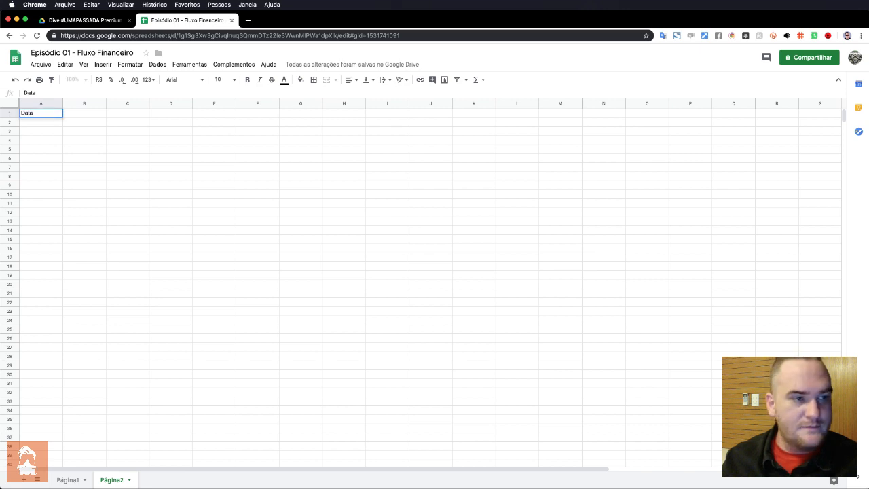
pyautogui.press('Tab')
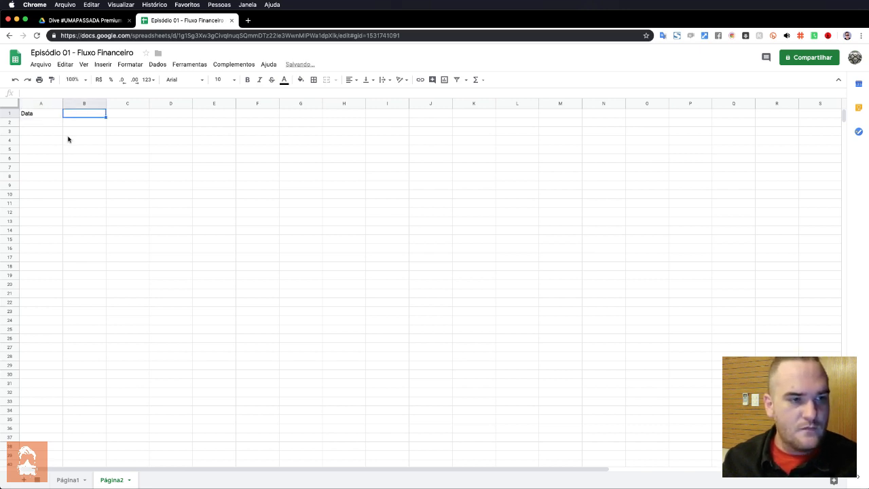
pyautogui.write('Movimentação')
pyautogui.press('Tab')
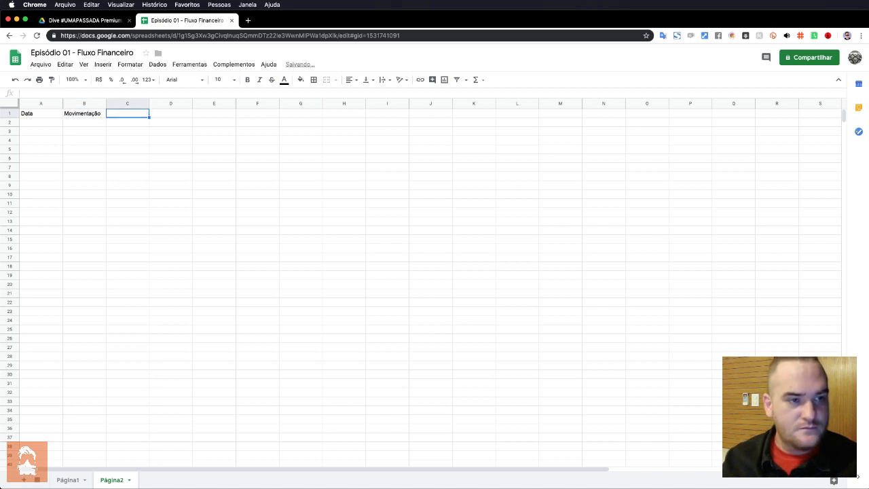
# Complete the header row on Página2 with Tipo in C1, Observação in D1 and Saldo in E1, checking the names against Página1.
pyautogui.click(72, 478)
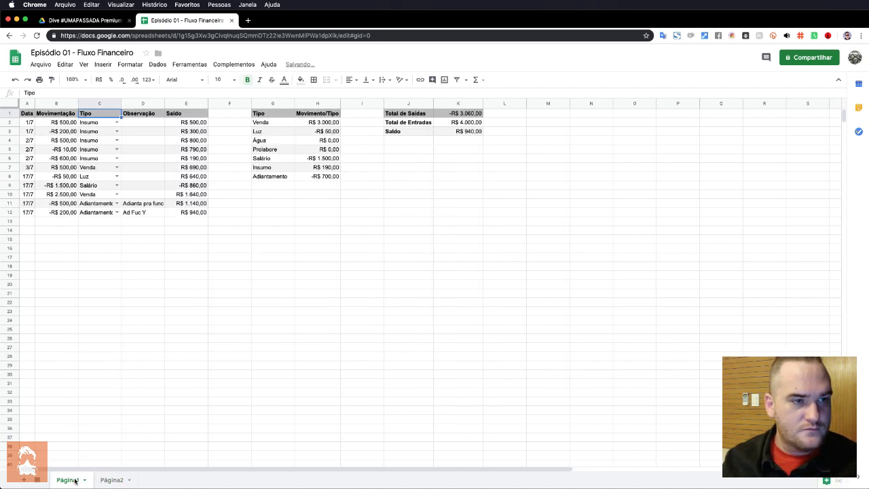
pyautogui.click(112, 480)
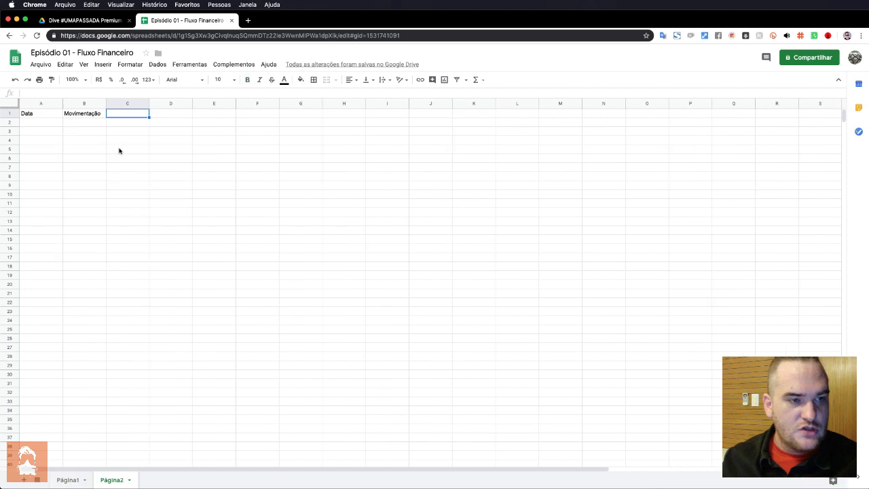
pyautogui.write('Tipo')
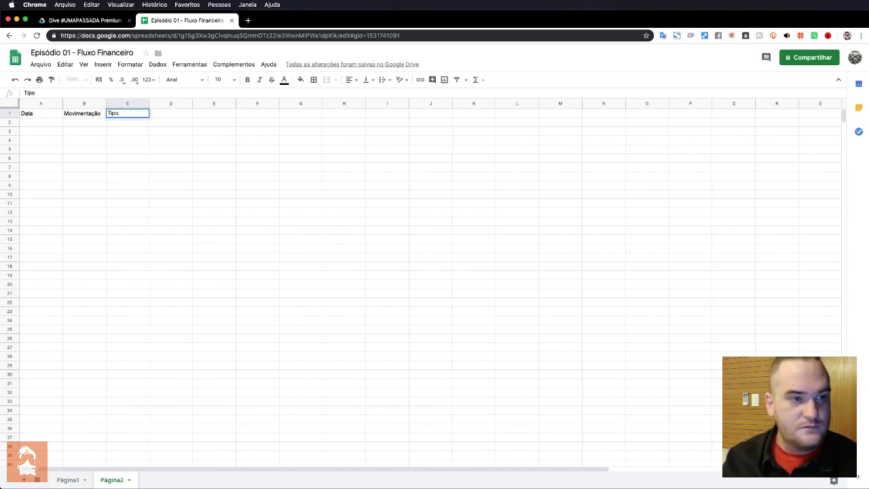
pyautogui.press('Tab')
pyautogui.write('Observação')
pyautogui.press('Tab')
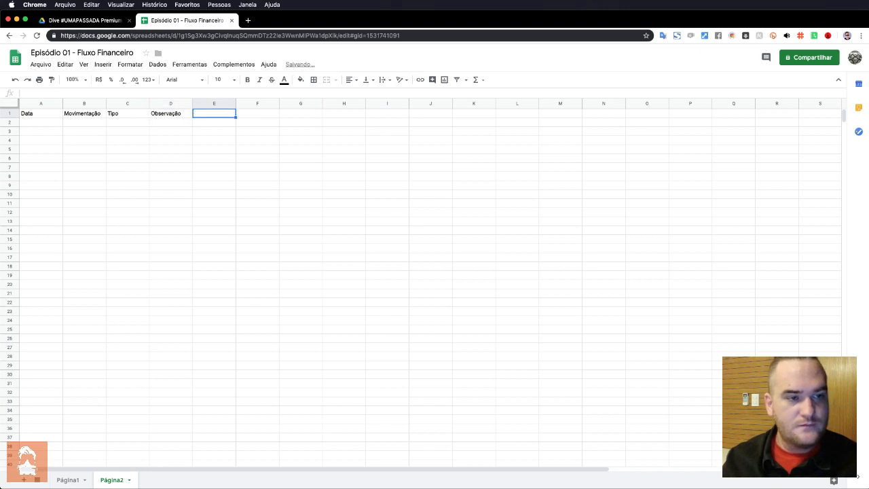
pyautogui.click(68, 479)
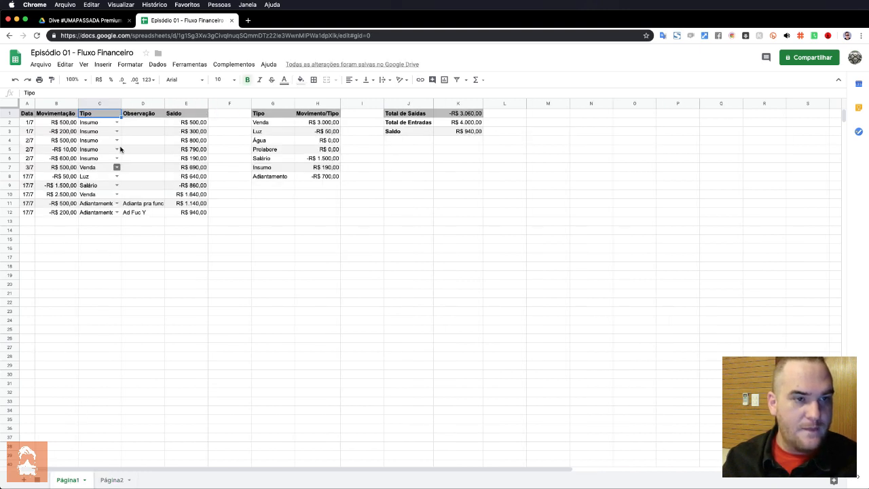
pyautogui.click(111, 479)
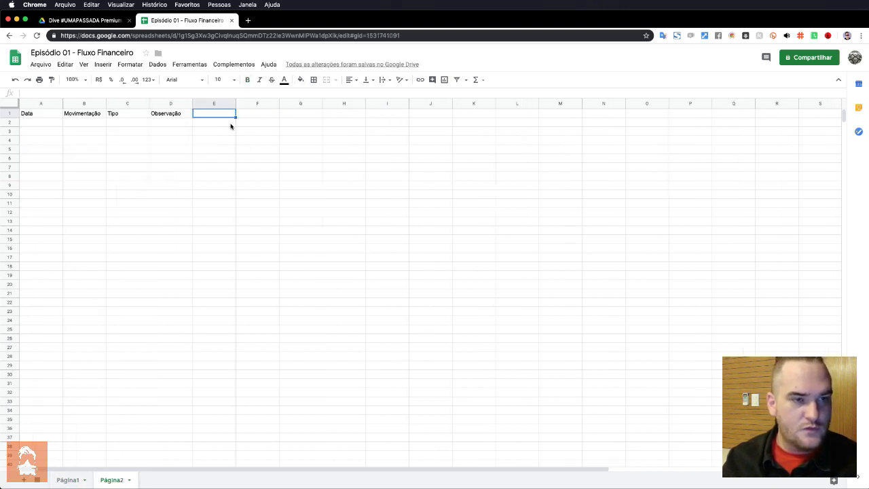
pyautogui.write('Saldo')
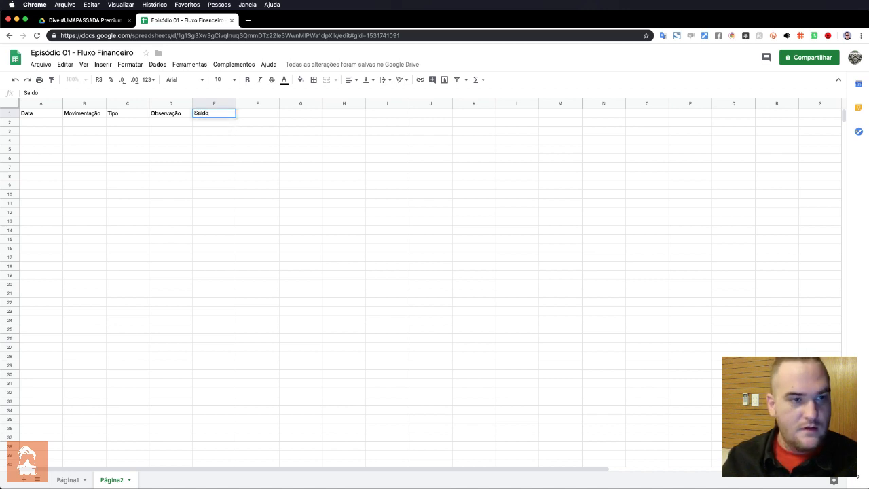
pyautogui.press('Return')
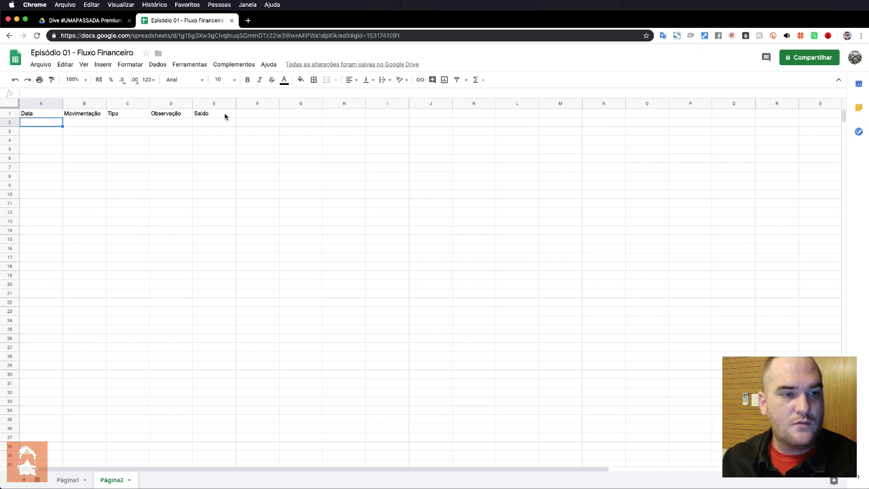
# Make the header cells A1:E1 bold and centre their text horizontally.
pyautogui.moveTo(42, 113); pyautogui.dragTo(216, 113)
pyautogui.click(247, 79)
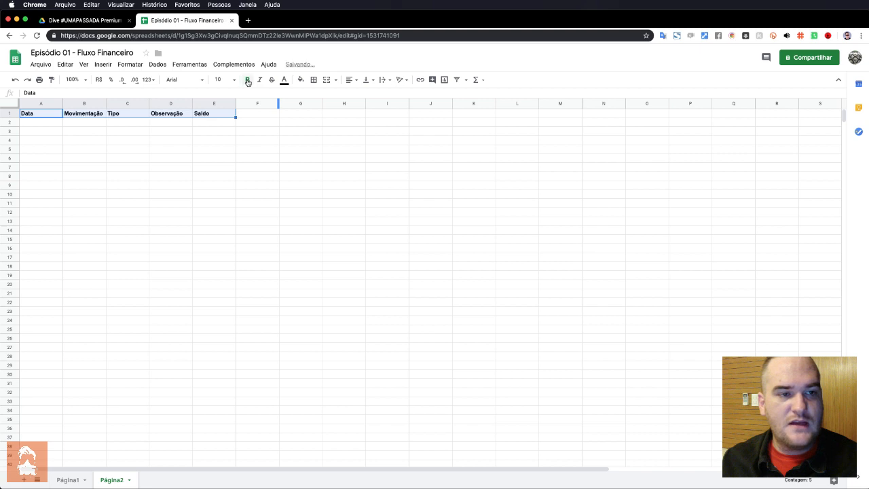
pyautogui.click(351, 79)
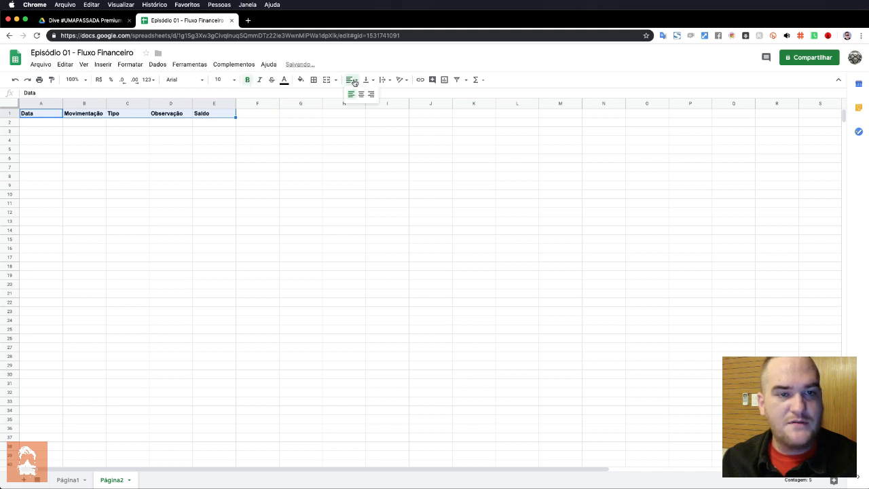
pyautogui.click(360, 94)
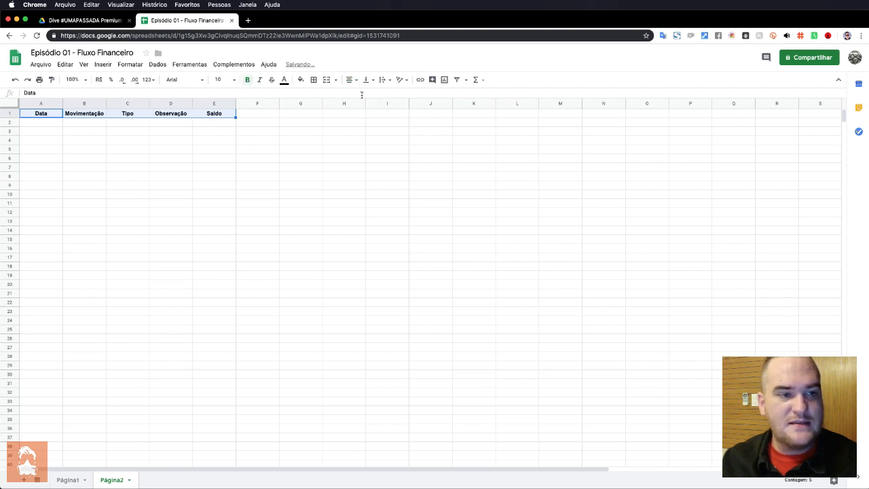
pyautogui.click(224, 123)
pyautogui.click(228, 158)
pyautogui.click(244, 149)
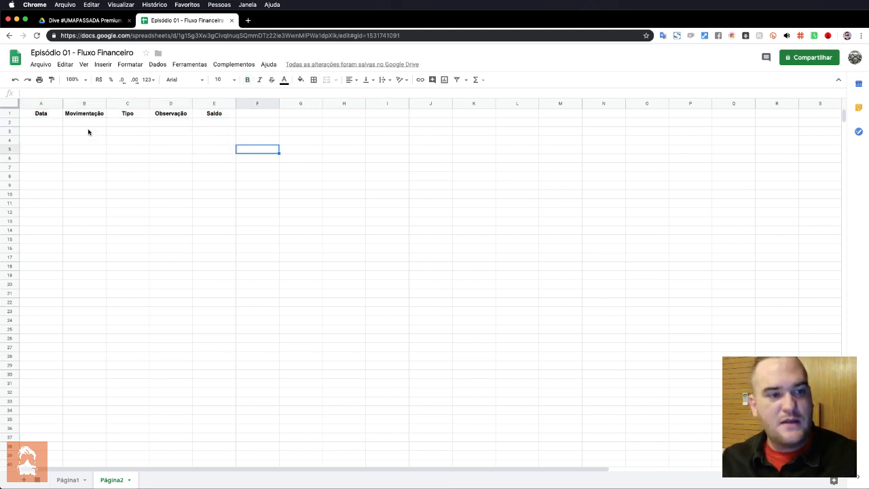
# Enter the date 17/7 in cell A2 under the Data header.
pyautogui.click(51, 123)
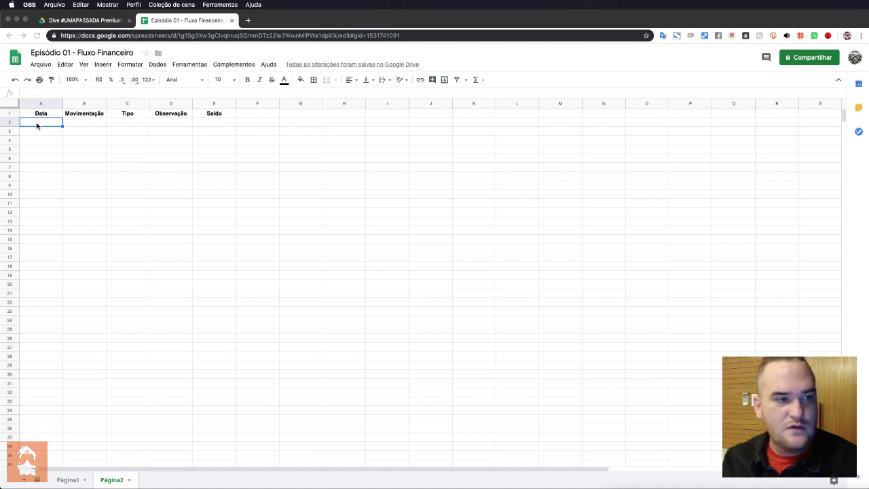
pyautogui.click(38, 125)
pyautogui.write('17/7')
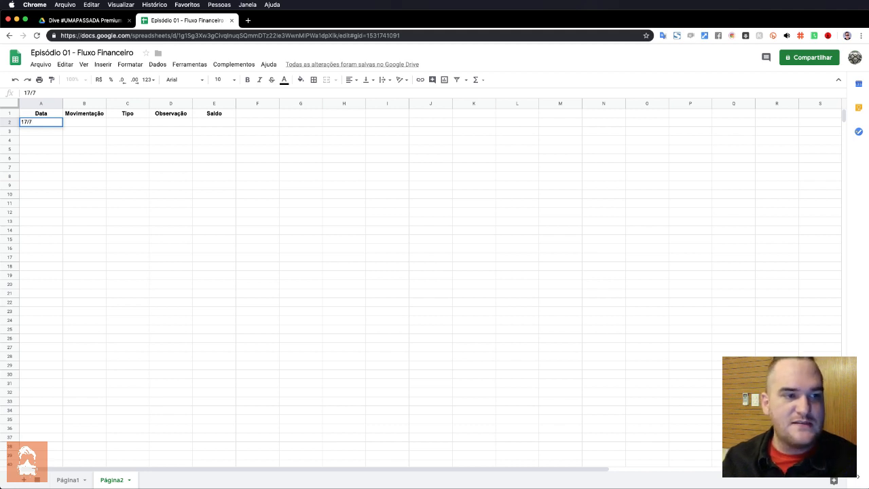
pyautogui.press('Return')
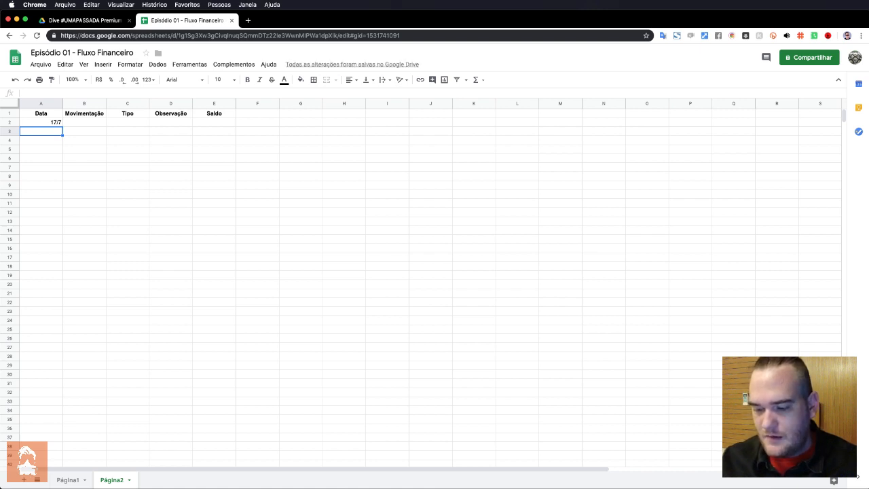
# Examine the date in cell A2 and its calendar picker without picking another day.
pyautogui.click(48, 124)
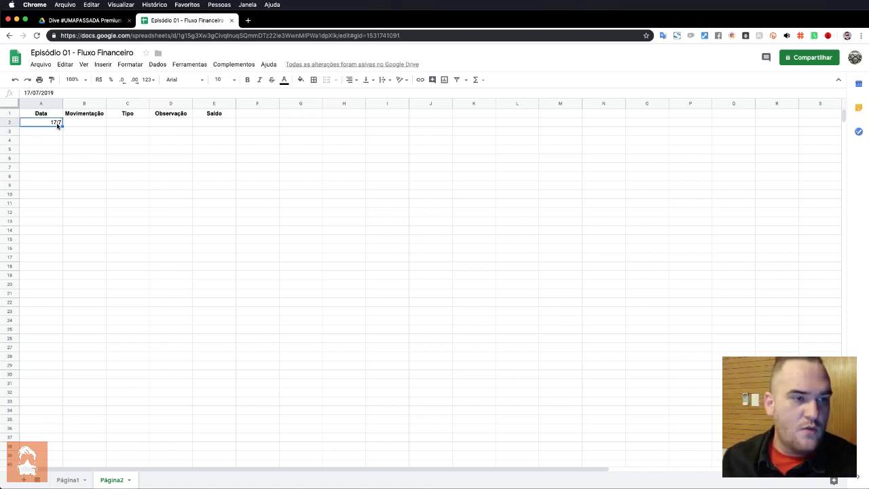
pyautogui.doubleClick(54, 125)
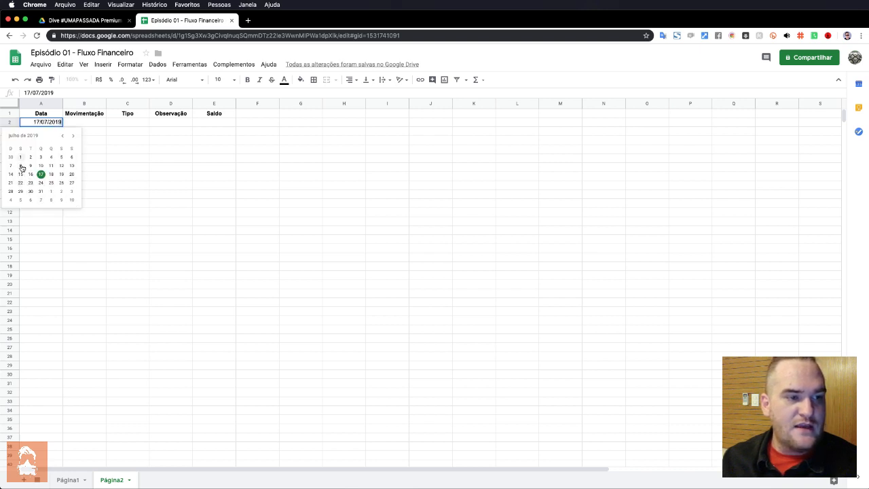
pyautogui.click(120, 157)
pyautogui.click(55, 122)
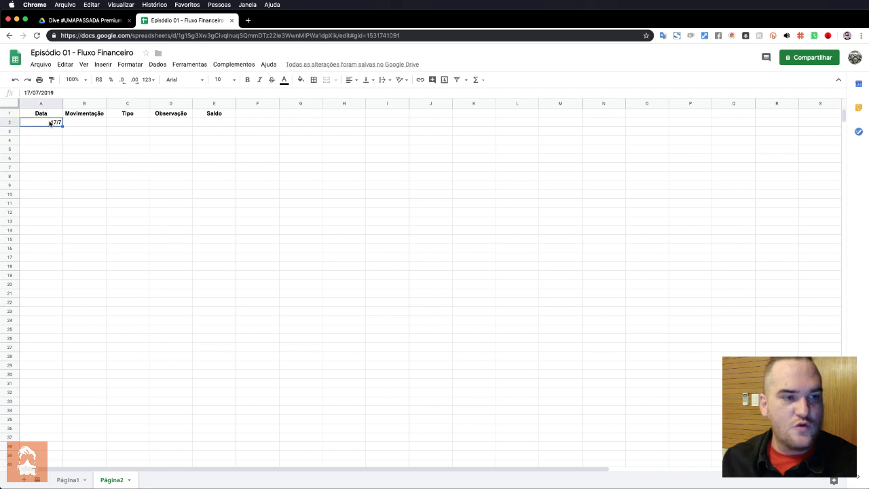
pyautogui.doubleClick(54, 124)
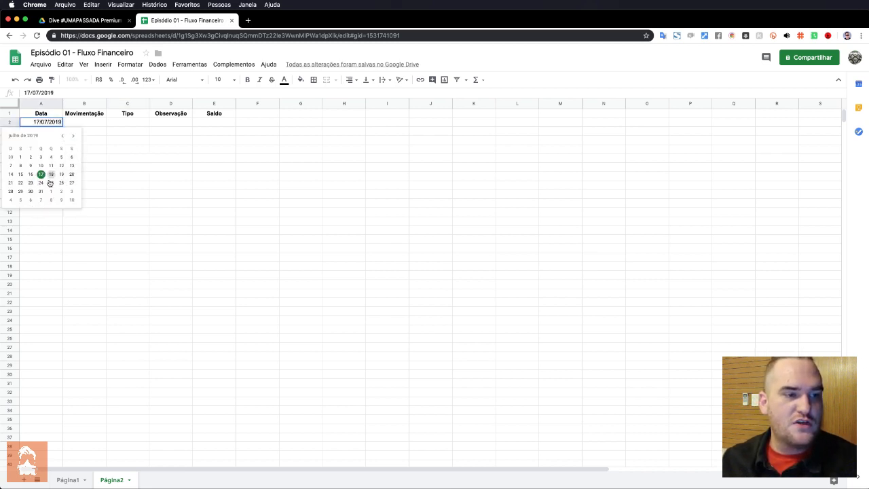
pyautogui.click(103, 165)
pyautogui.doubleClick(51, 122)
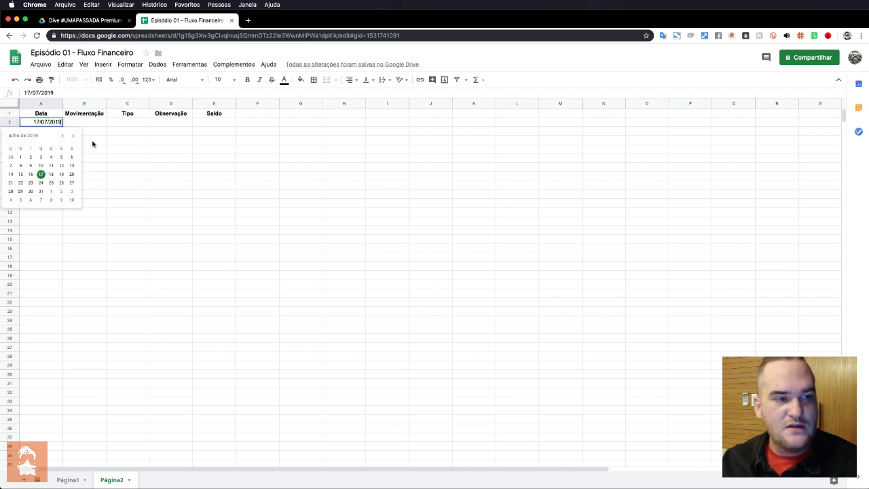
pyautogui.click(95, 143)
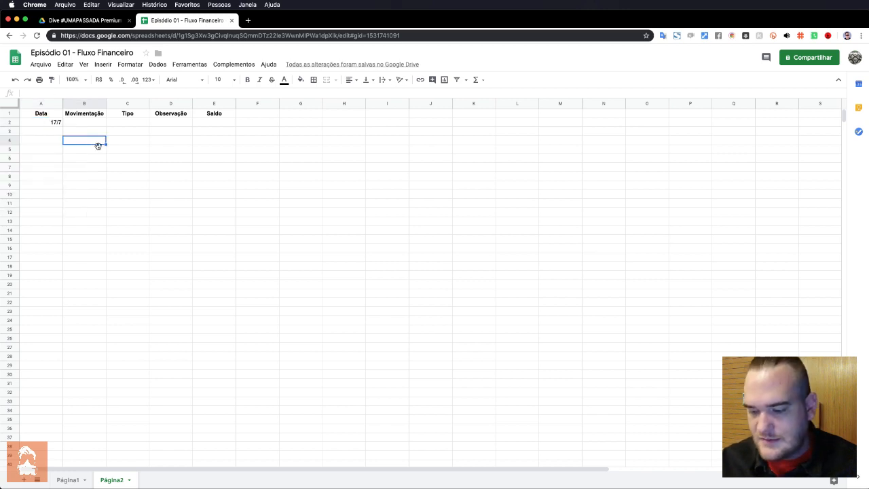
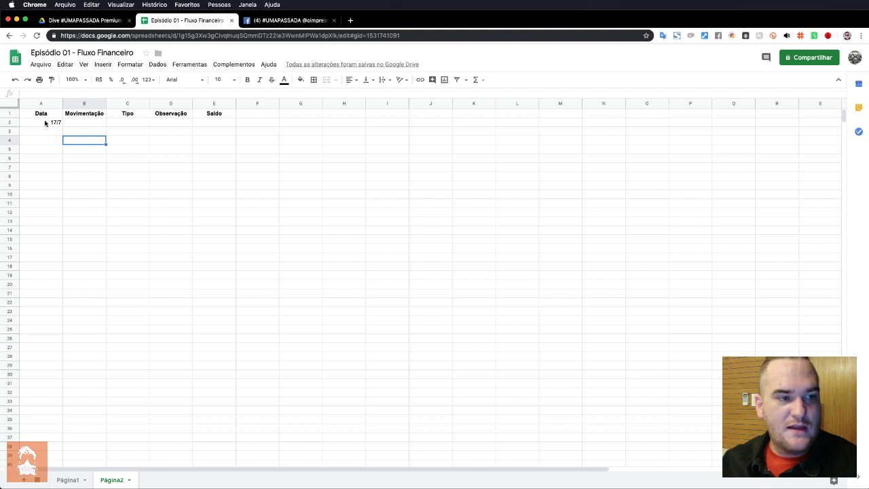
pyautogui.click(47, 125)
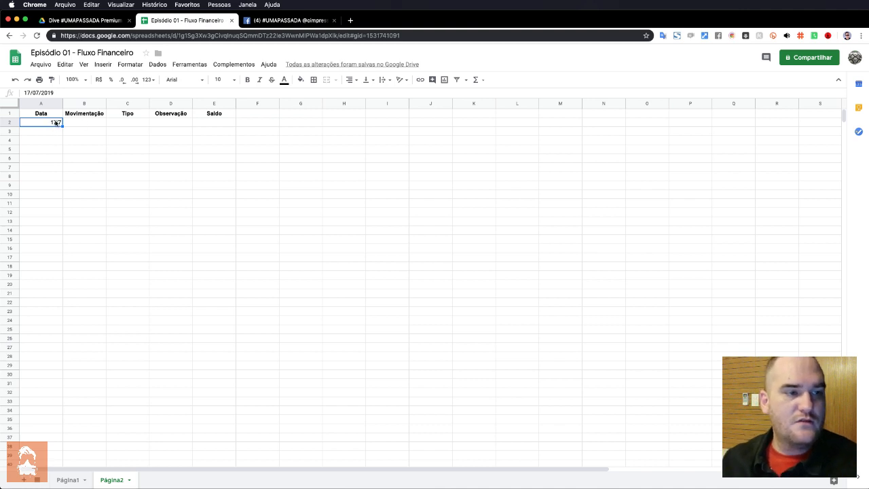
pyautogui.doubleClick(56, 123)
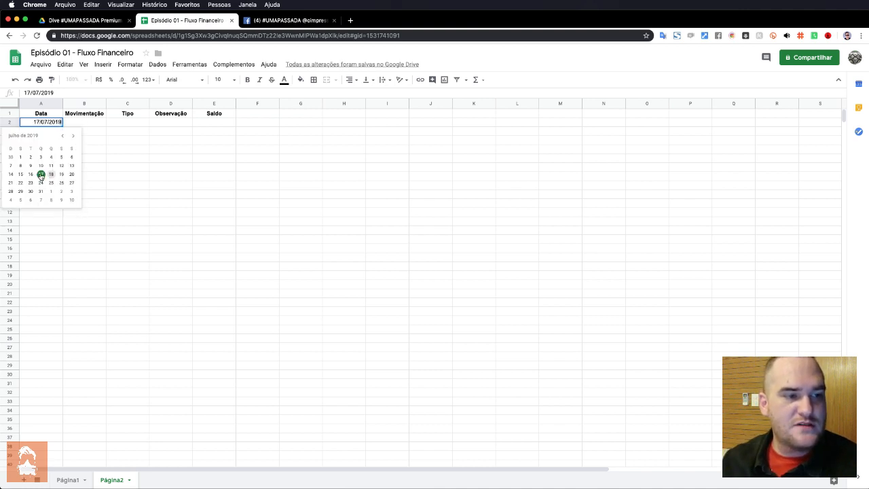
pyautogui.click(111, 204)
# Enter 100 in cell B2 as the first Movimentação value.
pyautogui.click(91, 123)
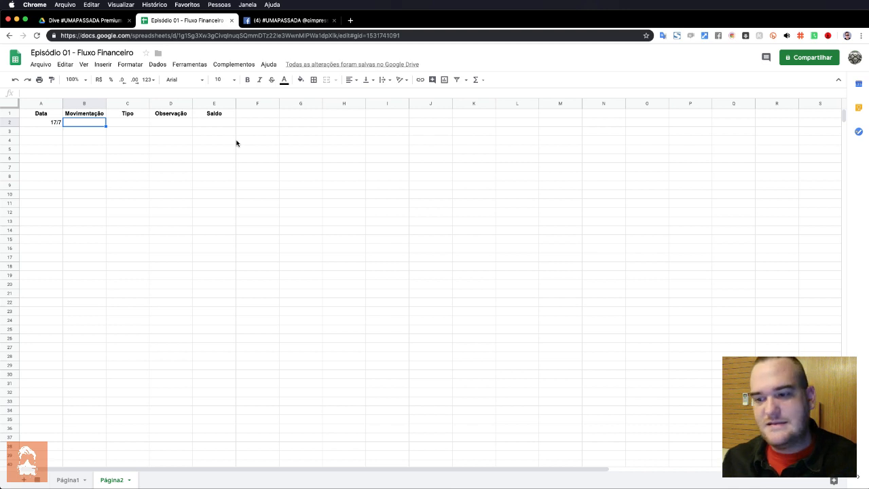
pyautogui.write('100')
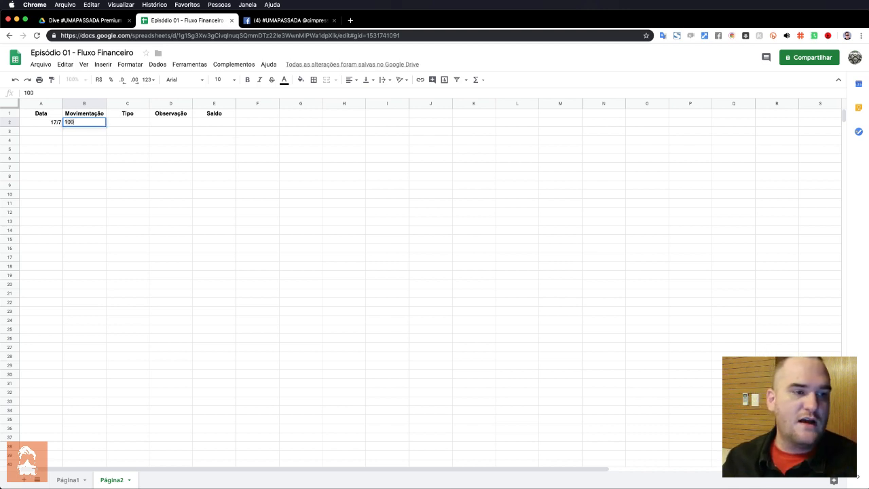
pyautogui.press('Return')
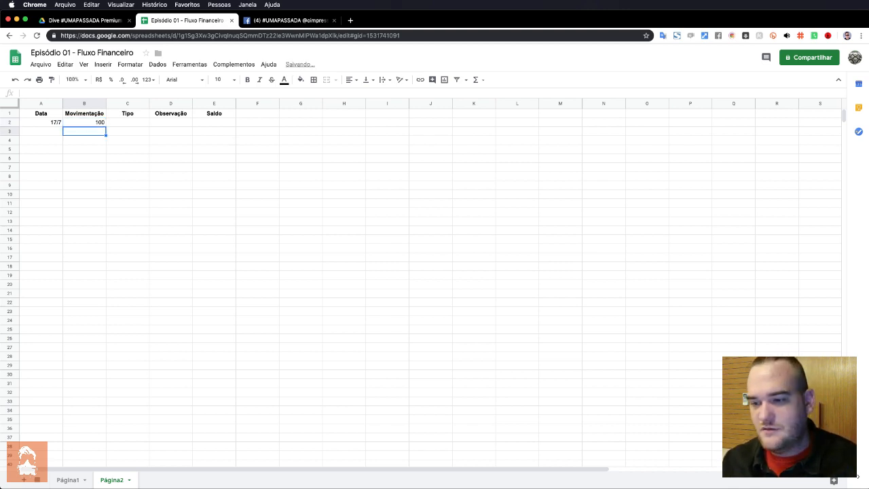
# Replace the Movimentação value in cell B2 with -100.
pyautogui.press('Up')
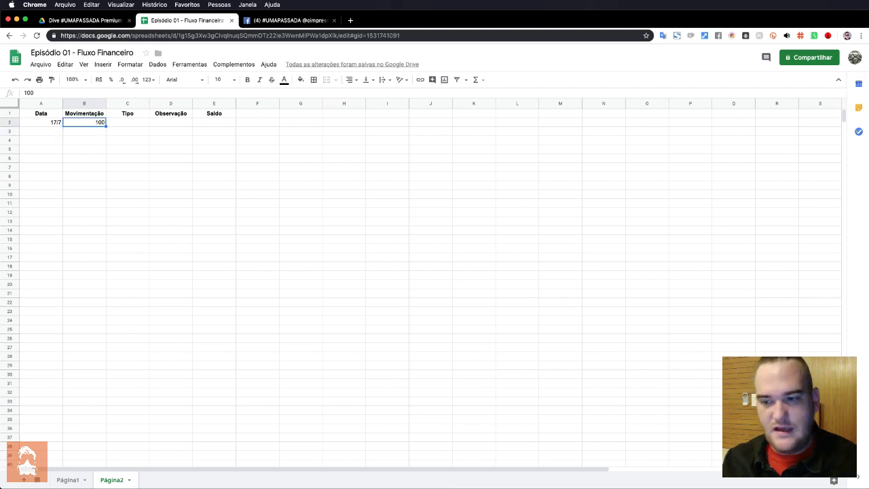
pyautogui.press('BackSpace')
pyautogui.write('-1')
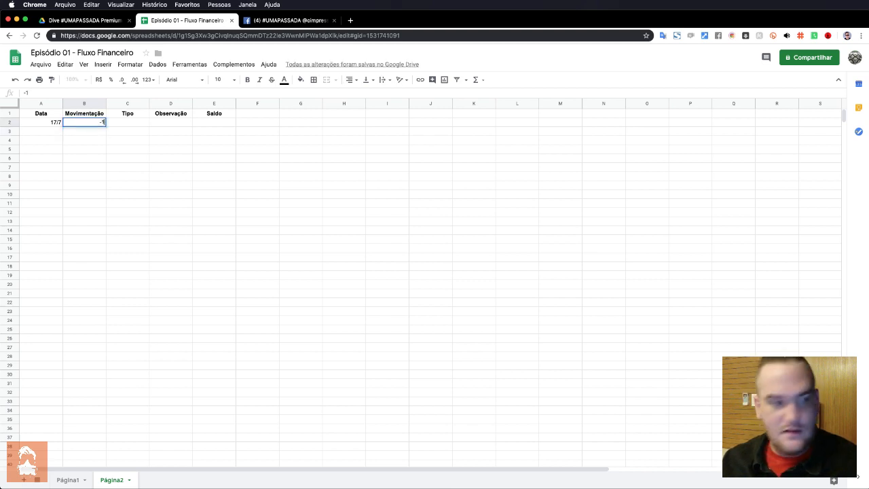
pyautogui.write('00')
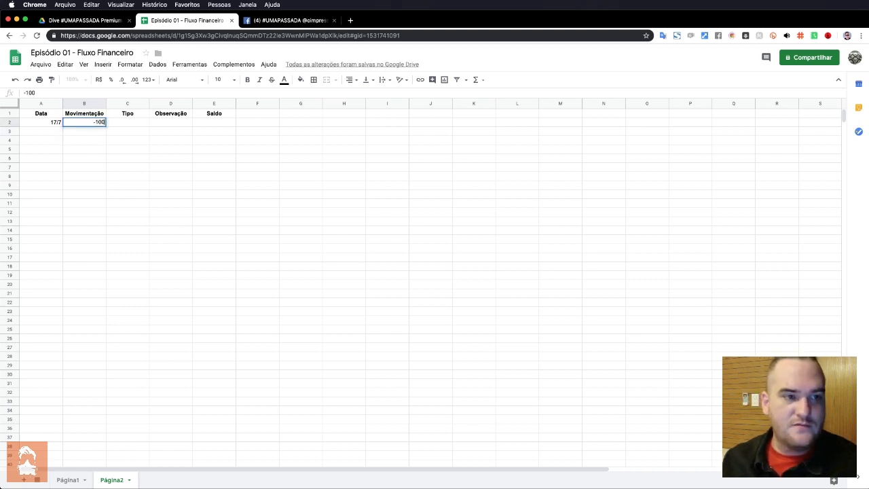
pyautogui.press('Return')
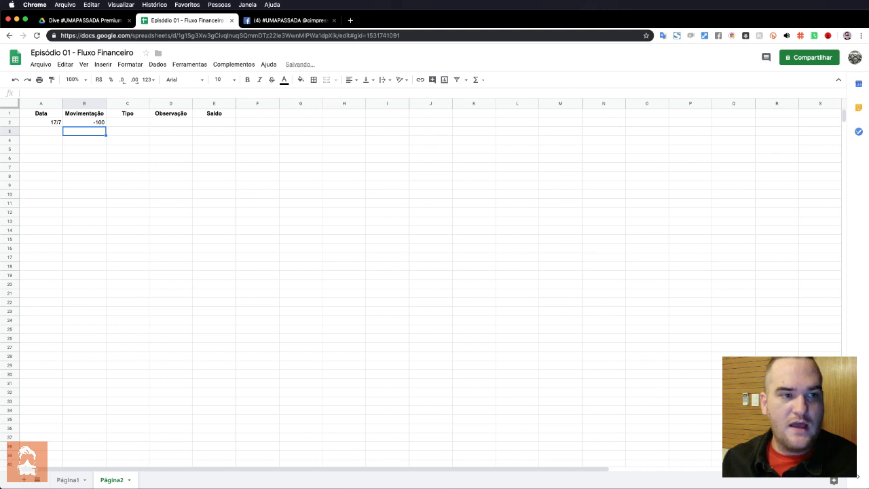
# Format the Movimentação value in cell B2 as Brazilian real currency (R$).
pyautogui.click(85, 80)
pyautogui.click(77, 150)
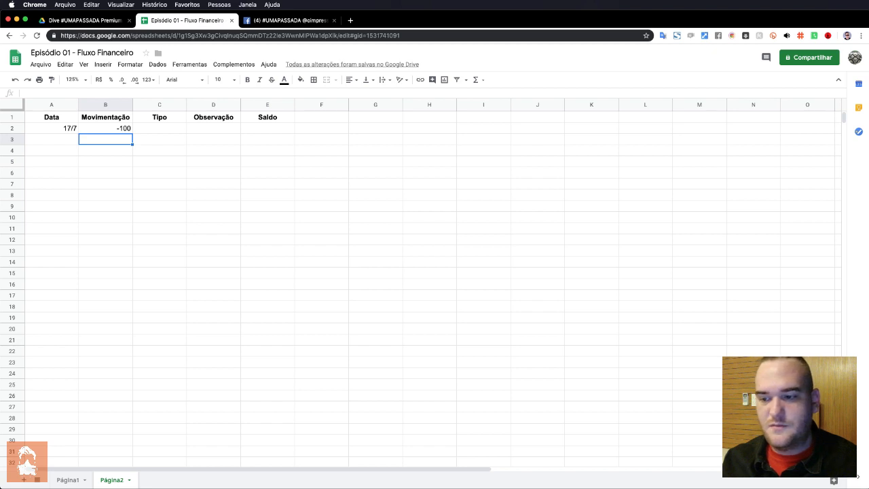
pyautogui.click(107, 128)
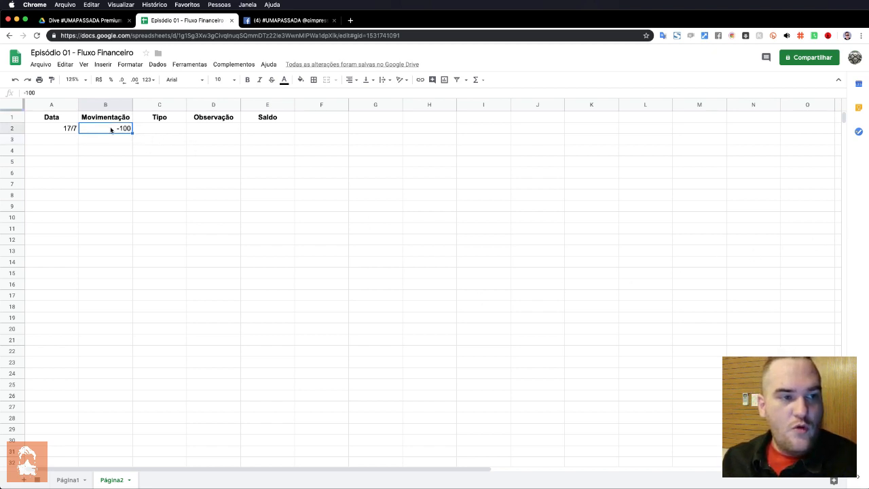
pyautogui.click(99, 80)
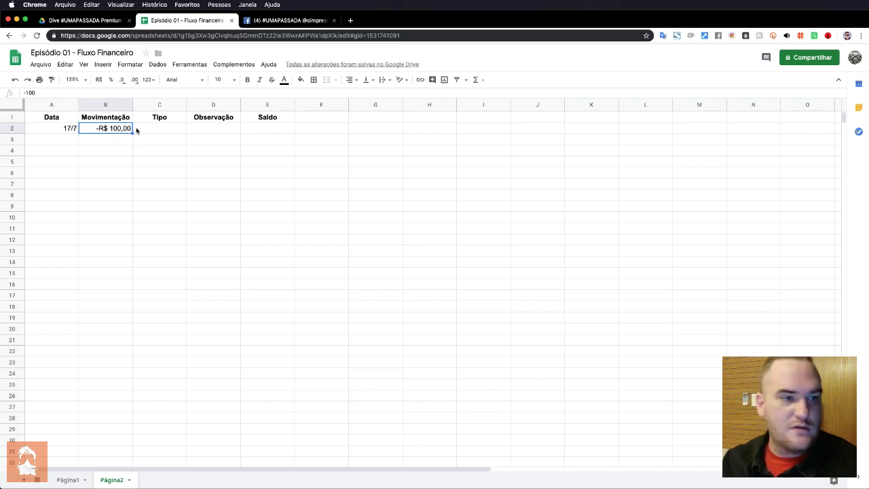
# Try the positive values 1001 and 100 in the currency-formatted cell B2.
pyautogui.write('1001')
pyautogui.press('Return')
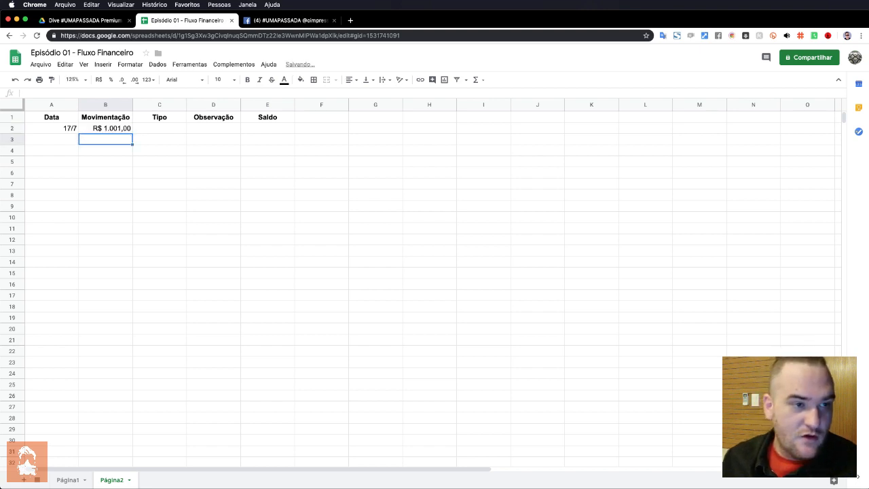
pyautogui.press('Up')
pyautogui.write('100')
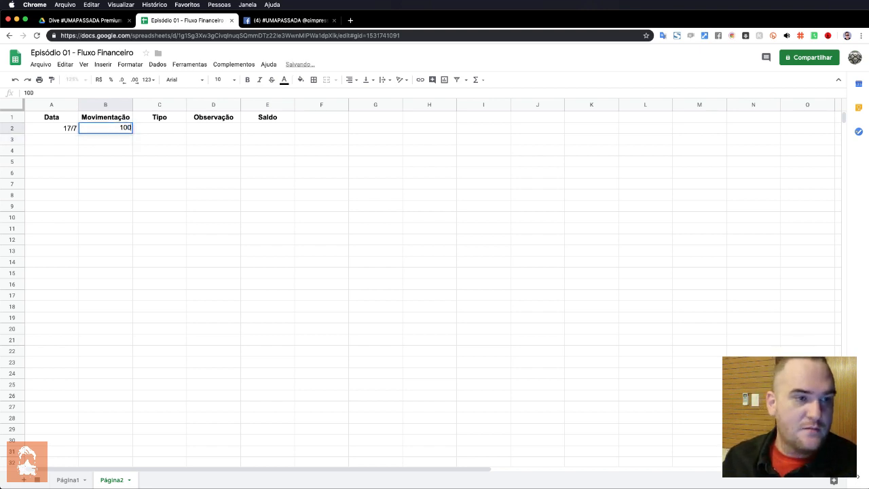
pyautogui.press('Return')
pyautogui.press('Up')
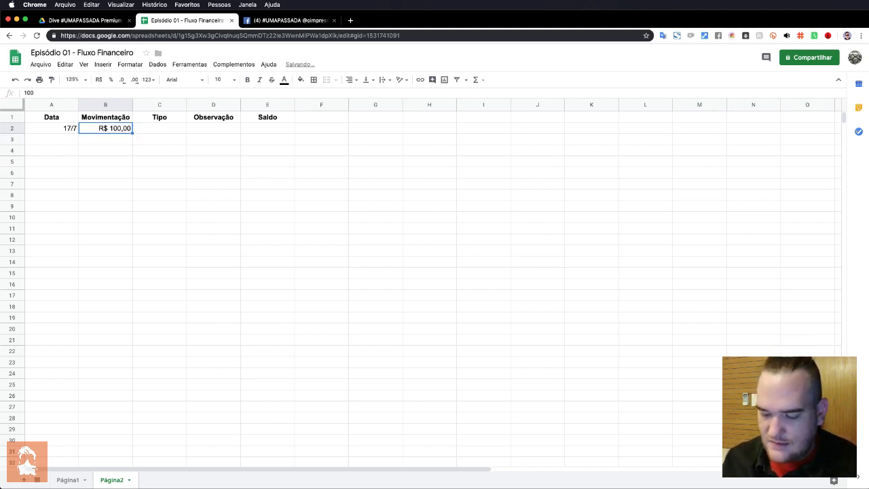
# Enter -100 in cell B2 as a negative movement.
pyautogui.write('-14')
pyautogui.press('BackSpace')
pyautogui.write('00')
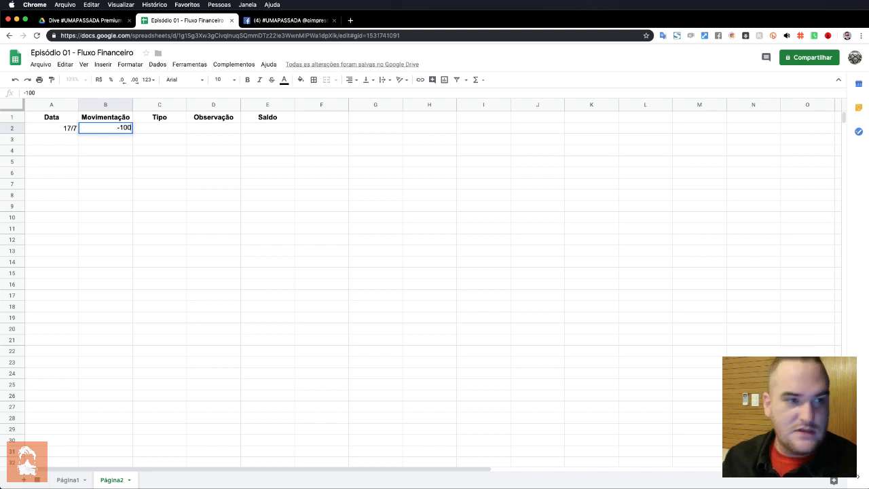
pyautogui.press('Return')
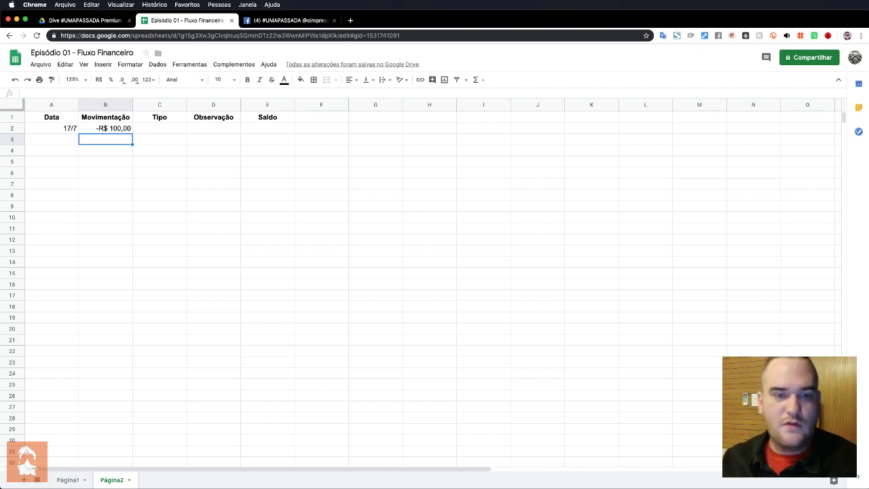
# Enter Adiantamento in cell C2 as the Tipo of the first movement.
pyautogui.click(182, 131)
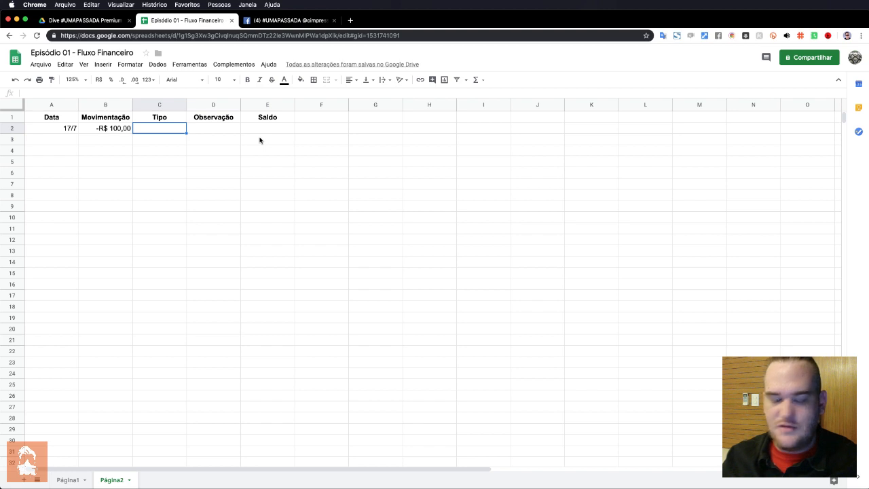
pyautogui.click(175, 139)
pyautogui.click(169, 129)
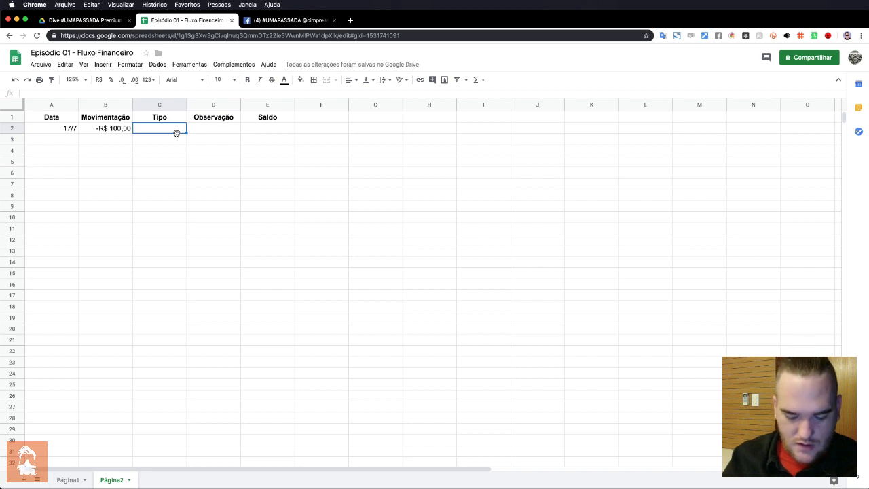
pyautogui.write('Adia')
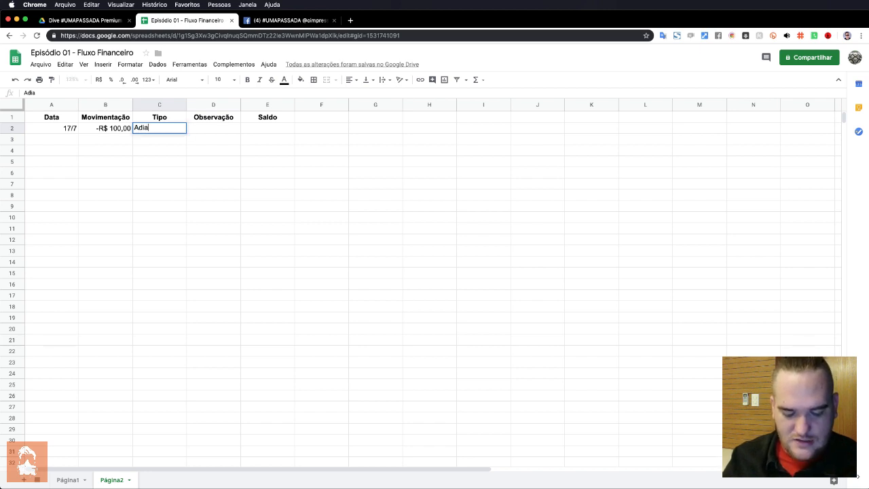
pyautogui.write('ntamento')
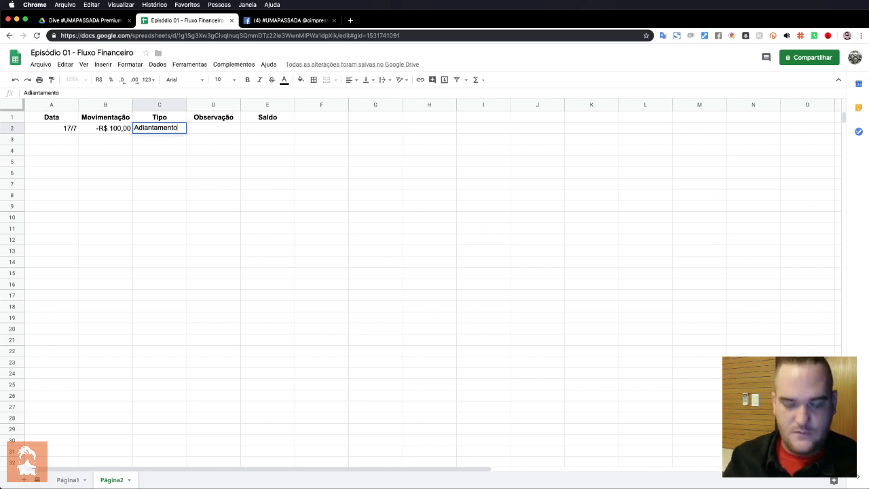
pyautogui.press('Up')
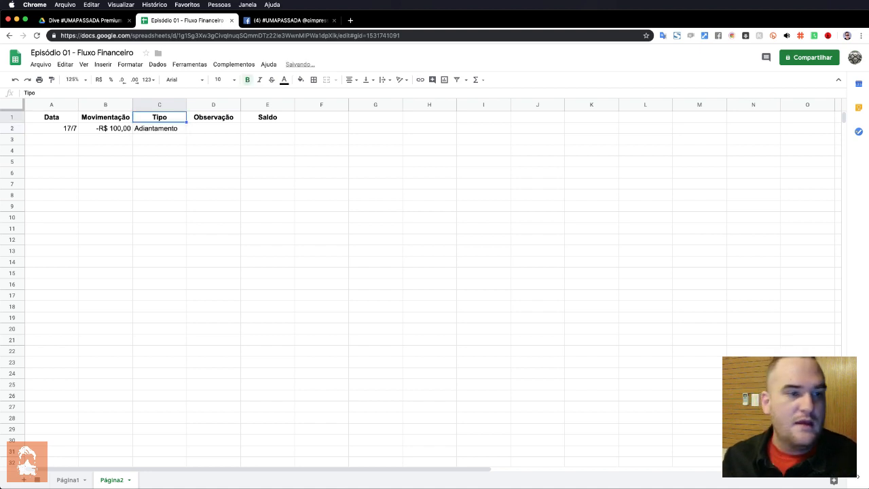
# Enter the date 25/7 in cell A3 for a second movement.
pyautogui.press('Down')
pyautogui.press('Right')
pyautogui.press('Left')
pyautogui.press('Left')
pyautogui.press('Left')
pyautogui.press('Down')
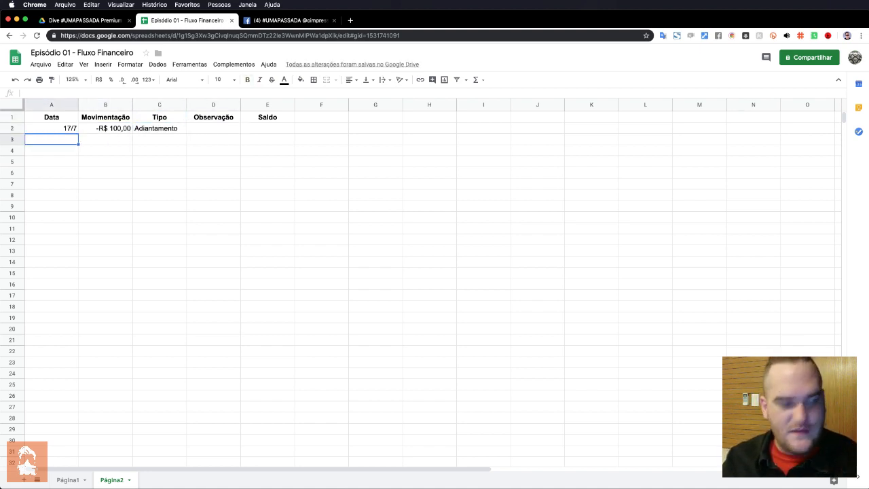
pyautogui.write('25')
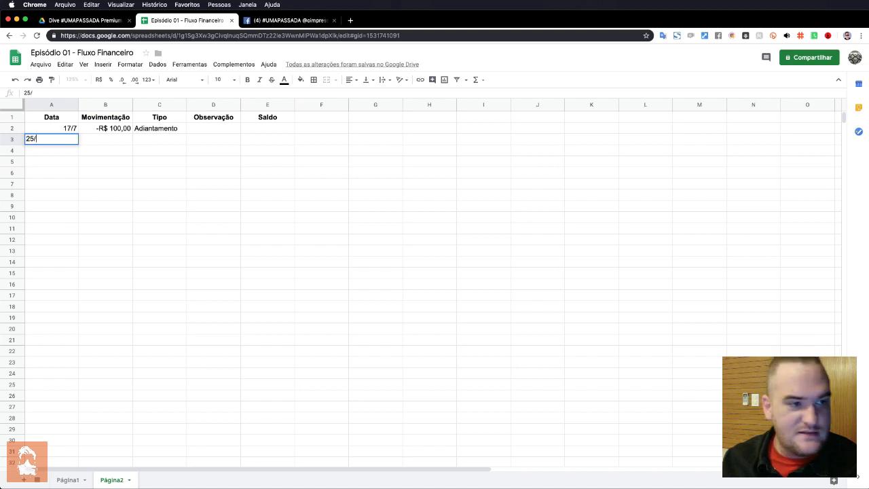
pyautogui.write('/7')
pyautogui.press('Return')
pyautogui.press('Up')
pyautogui.press('Right')
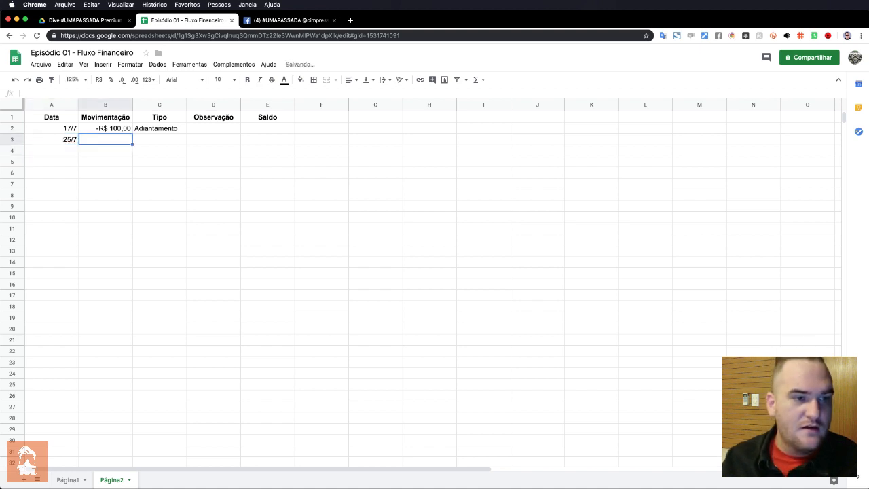
# Enter -100 in cell B3 as the second Movimentação value.
pyautogui.write('-100')
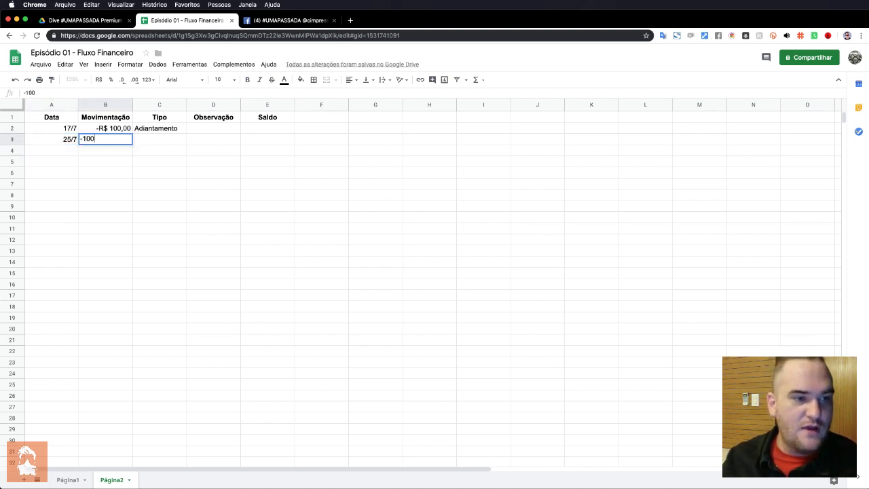
pyautogui.press('Return')
pyautogui.press('Up')
pyautogui.press('Right')
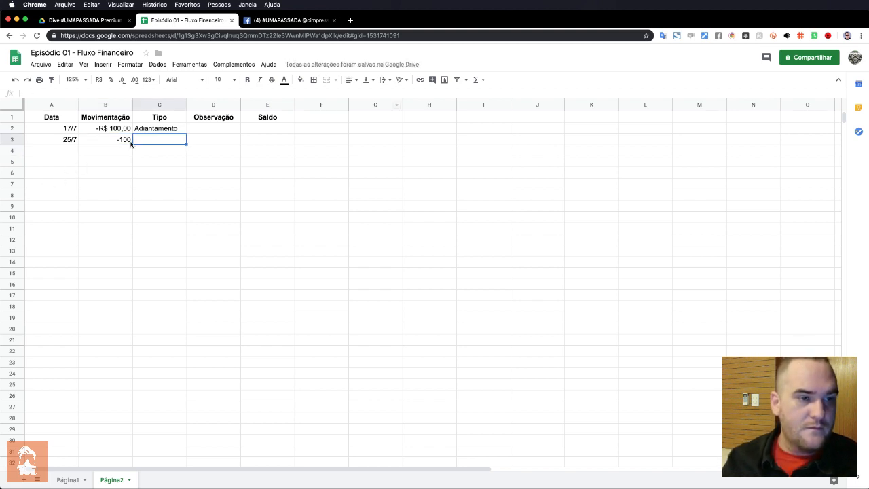
# Try Adiantamento de Salário in cell C3 as the Tipo of the second movement.
pyautogui.write('Adiantamento d')
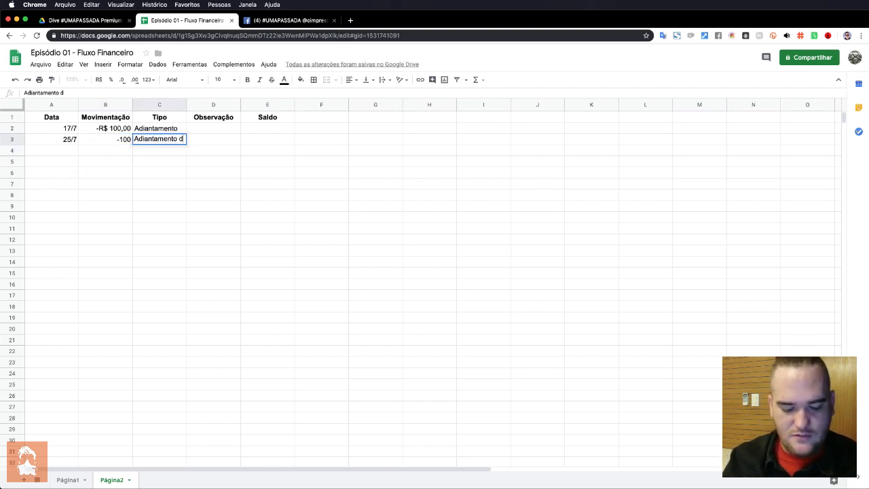
pyautogui.write('e Salário')
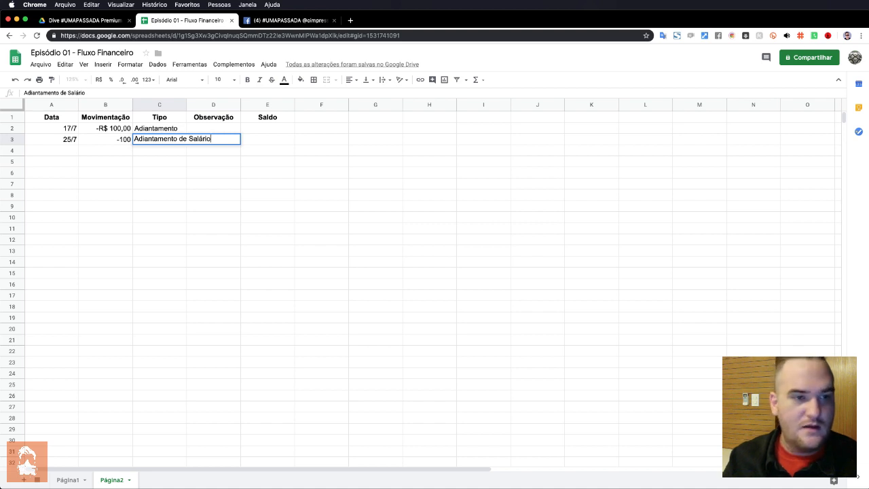
pyautogui.press('Return')
pyautogui.press('Up')
pyautogui.press('Up')
pyautogui.press('Down')
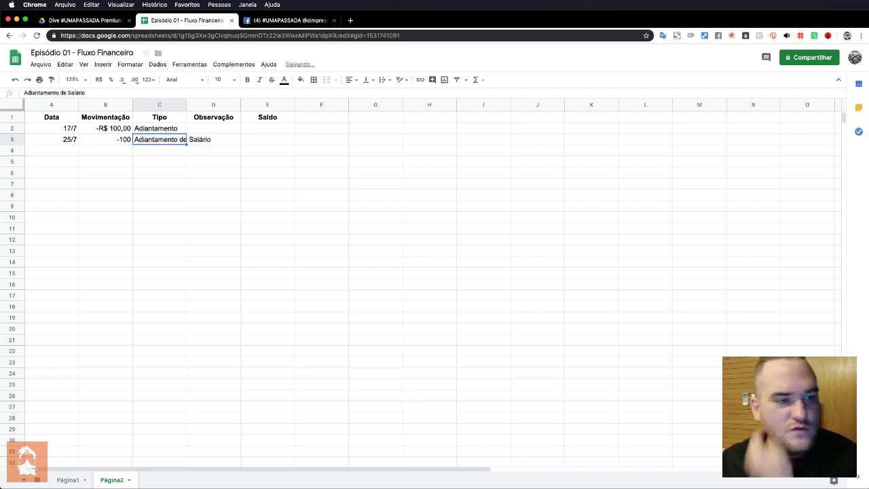
# Compare the Movimentação and Tipo entries of rows 2 and 3.
pyautogui.press('Up')
pyautogui.press('Left')
pyautogui.press('Down')
pyautogui.press('Up')
pyautogui.press('Down')
pyautogui.press('Up')
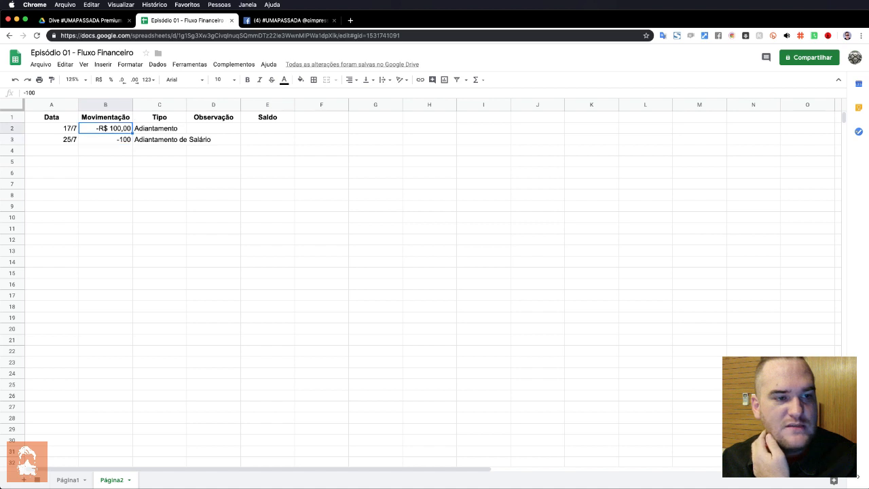
pyautogui.press('Right')
pyautogui.press('Down')
pyautogui.press('Up')
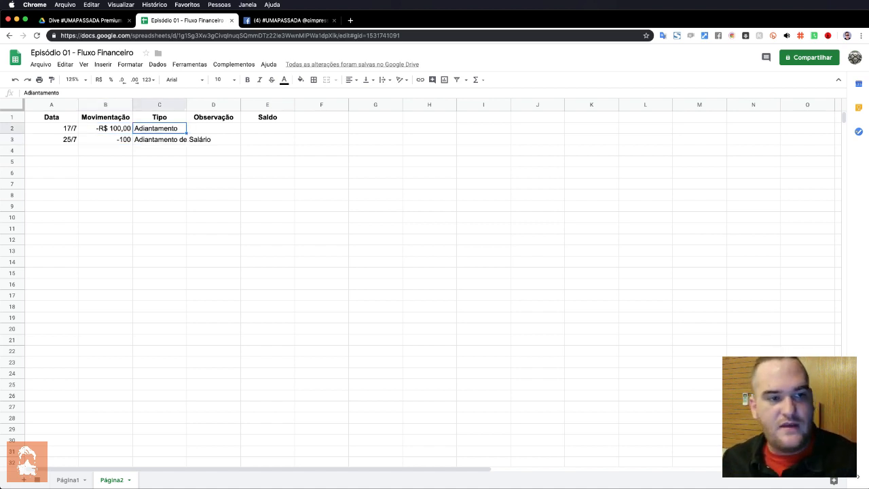
pyautogui.press('Down')
pyautogui.press('Up')
pyautogui.press('Down')
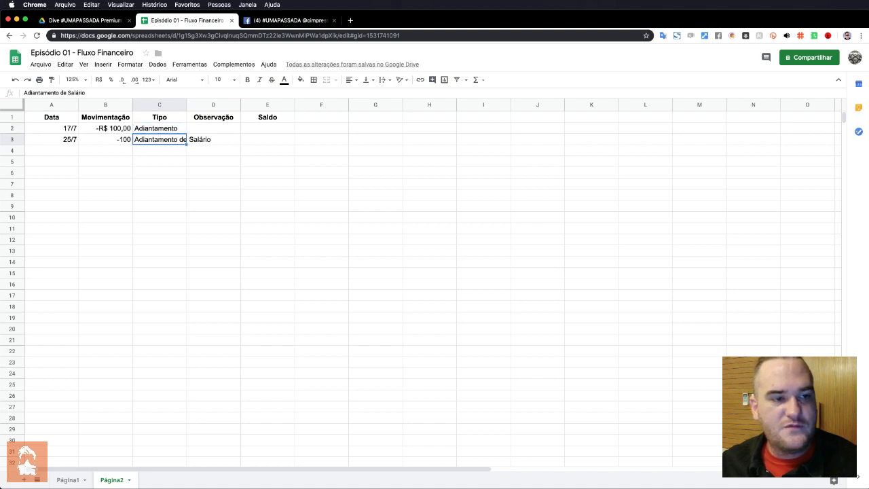
pyautogui.press('Up')
pyautogui.press('Down')
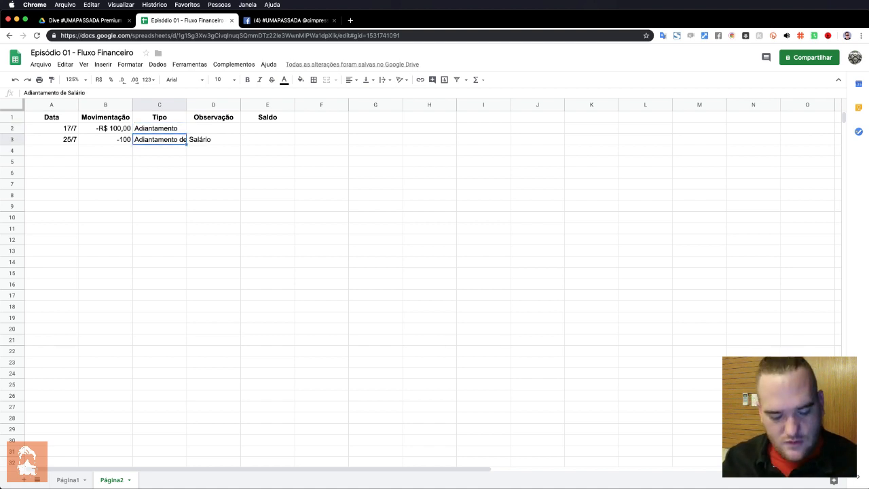
# Replace the Tipo text in cell C3 with Adantamento.
pyautogui.write('Adantam')
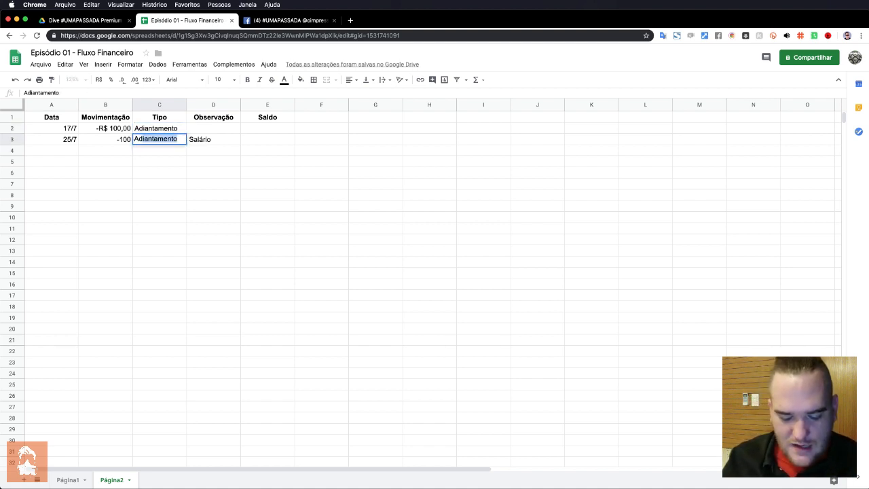
pyautogui.write('ento')
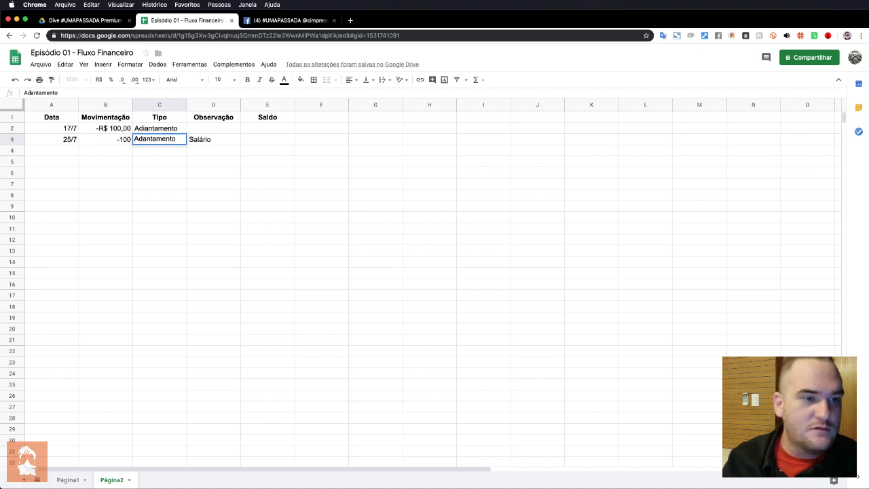
pyautogui.press('Return')
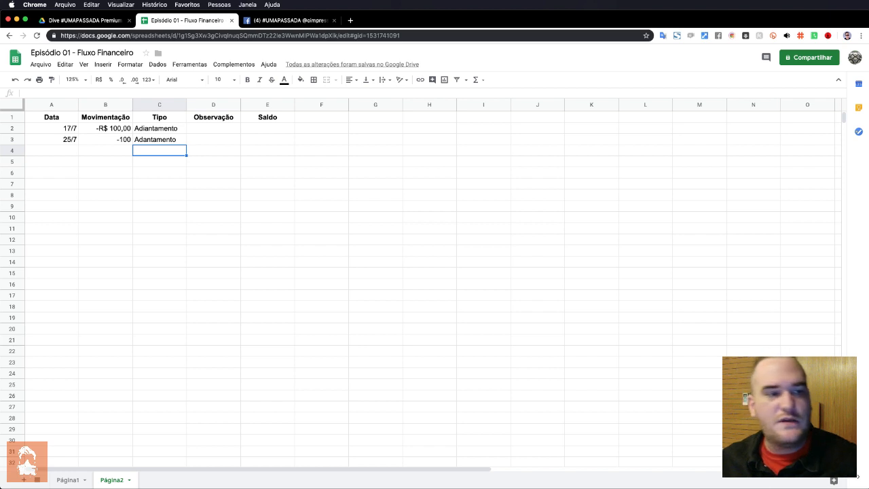
pyautogui.press('Up')
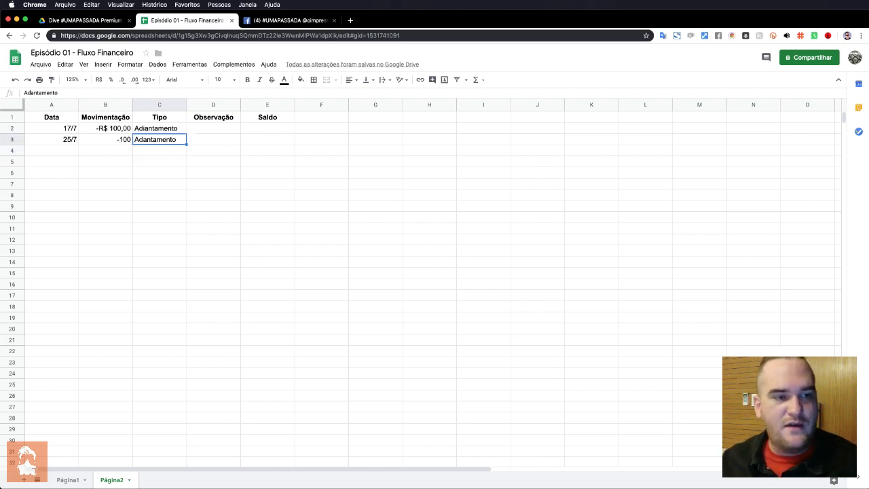
pyautogui.hotkey('shift', 'Left')
pyautogui.hotkey('shift', 'Left')
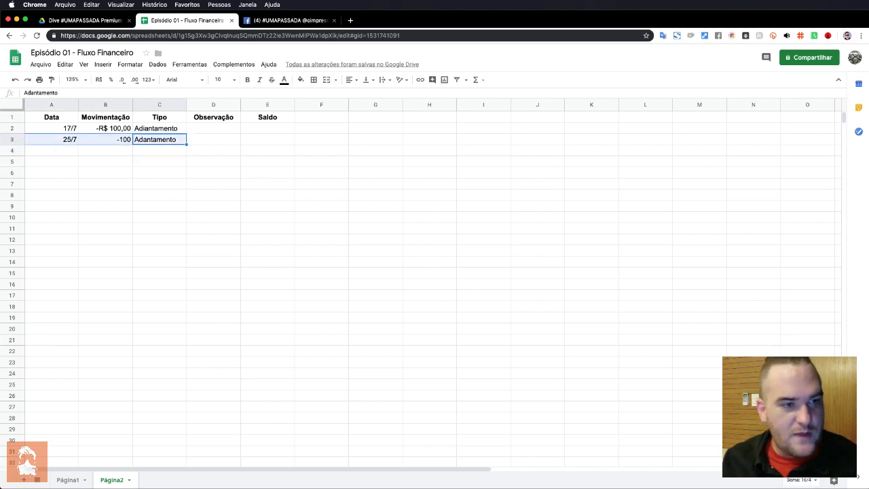
pyautogui.press('Right')
pyautogui.press('Down')
pyautogui.press('Left')
pyautogui.press('Down')
pyautogui.press('Down')
pyautogui.press('Up')
pyautogui.press('Left')
pyautogui.press('Right')
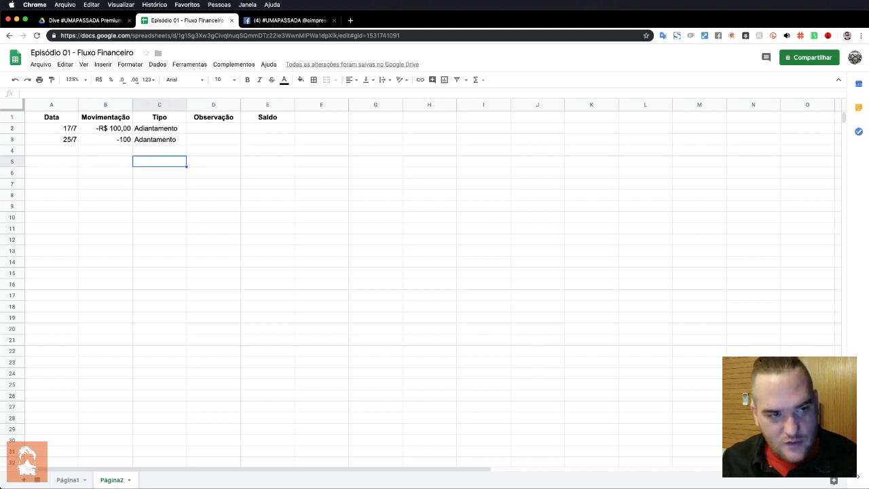
pyautogui.press('Right')
pyautogui.press('Up')
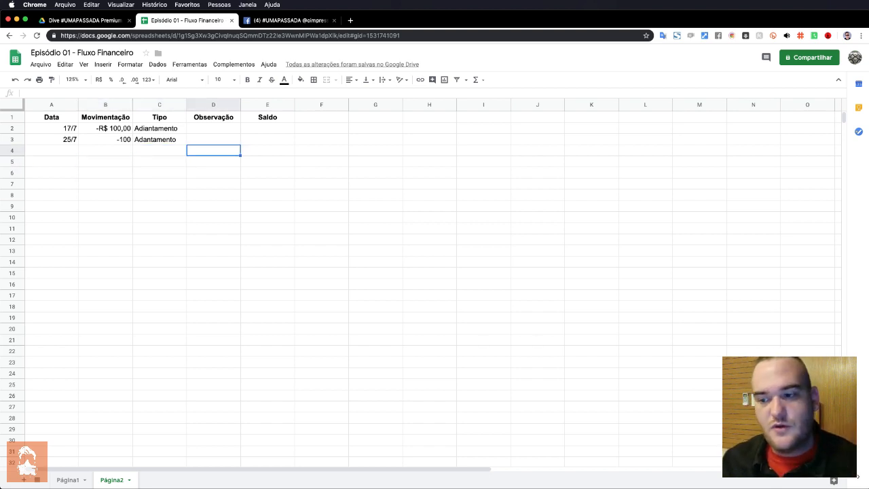
pyautogui.press('Up')
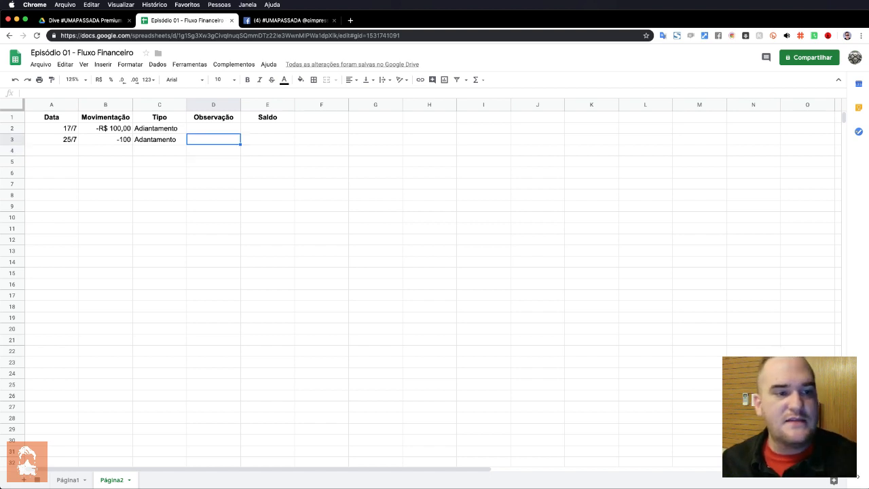
pyautogui.press('Right')
pyautogui.press('Left')
pyautogui.press('Left')
pyautogui.press('Right')
pyautogui.press('Right')
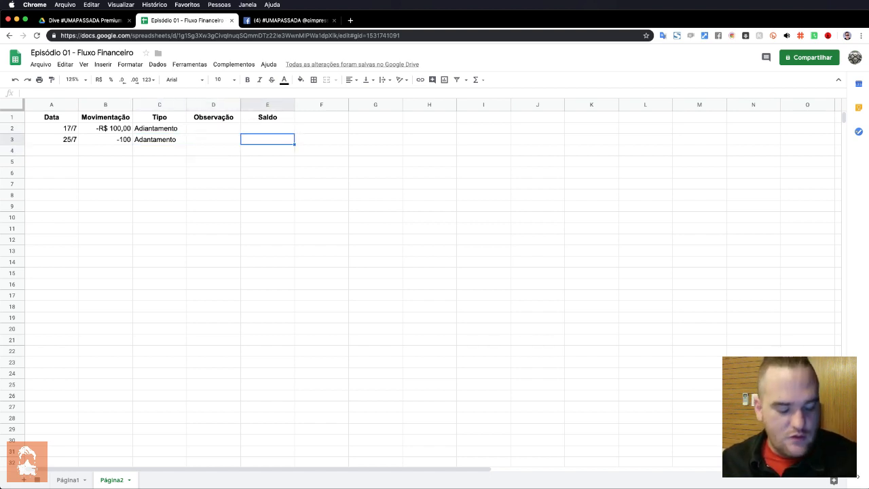
pyautogui.hotkey('shift', 'Left')
pyautogui.hotkey('shift', 'Left')
pyautogui.hotkey('shift', 'Left')
pyautogui.hotkey('shift', 'Left')
pyautogui.hotkey('shift', 'Down')
pyautogui.hotkey('shift', 'Down')
pyautogui.hotkey('shift', 'Down')
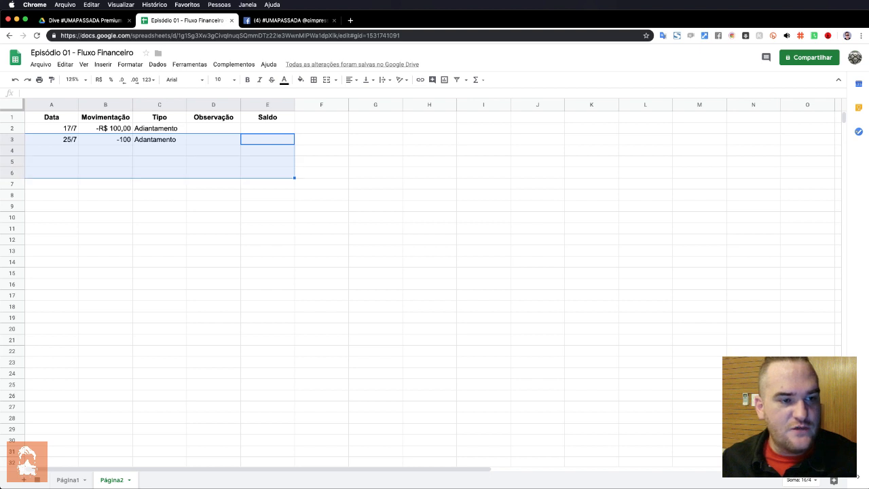
pyautogui.hotkey('shift', 'Down')
pyautogui.hotkey('shift', 'Up')
pyautogui.hotkey('shift', 'Up')
pyautogui.hotkey('shift', 'Down')
pyautogui.hotkey('shift', 'Down')
pyautogui.hotkey('shift', 'Right')
pyautogui.press('Left')
pyautogui.press('Up')
pyautogui.press('Right')
pyautogui.press('Down')
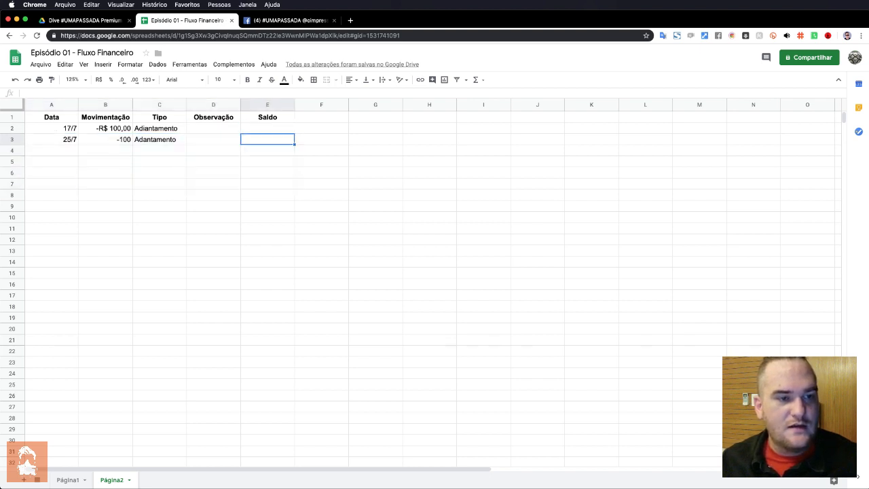
# Clear the second movement's date, value and type from cells A3:C3.
pyautogui.press('Left')
pyautogui.press('Left')
pyautogui.hotkey('shift', 'Left')
pyautogui.hotkey('shift', 'Left')
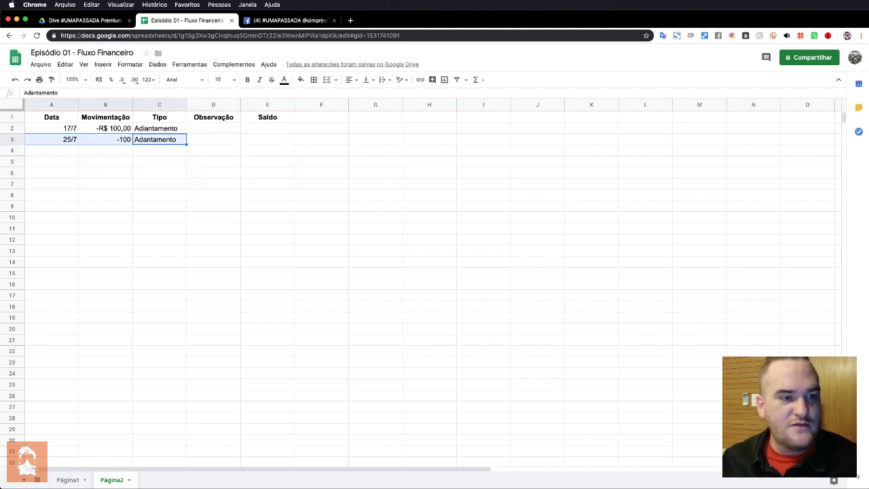
pyautogui.press('Delete')
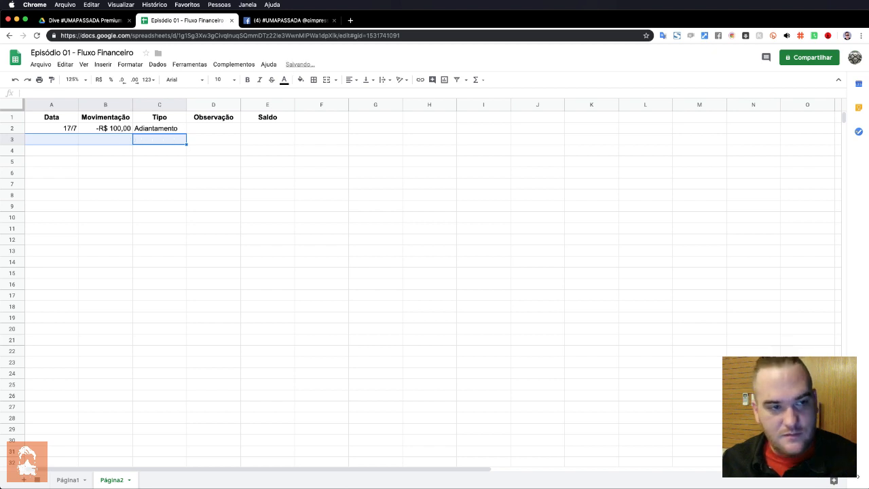
# Clear the Tipo entry of the first movement in cell C2.
pyautogui.press('Up')
pyautogui.press('Right')
pyautogui.press('Left')
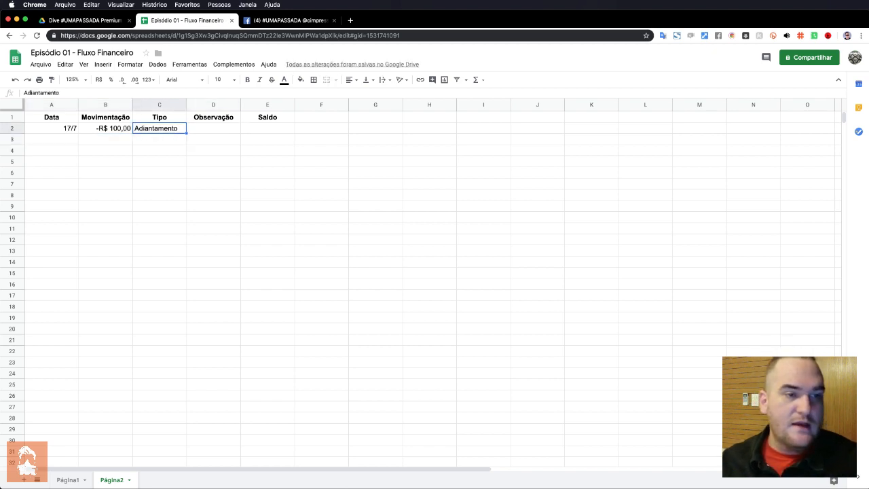
pyautogui.press('Down')
pyautogui.press('Up')
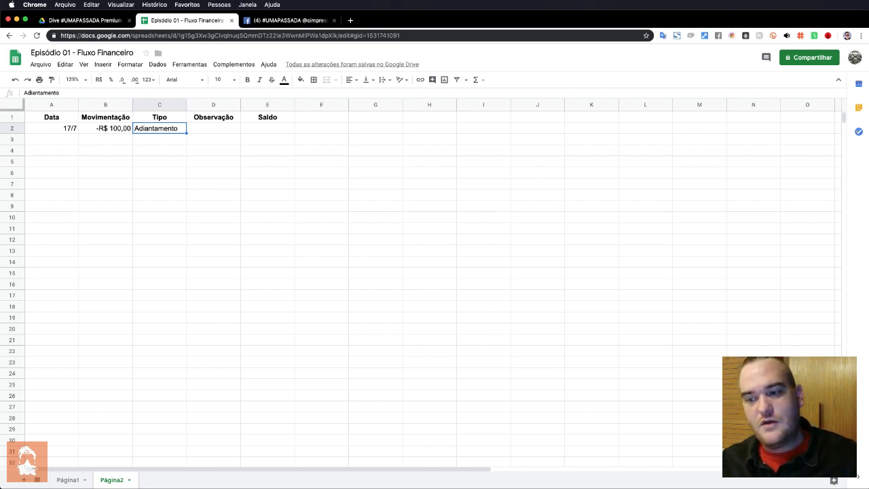
pyautogui.press('Delete')
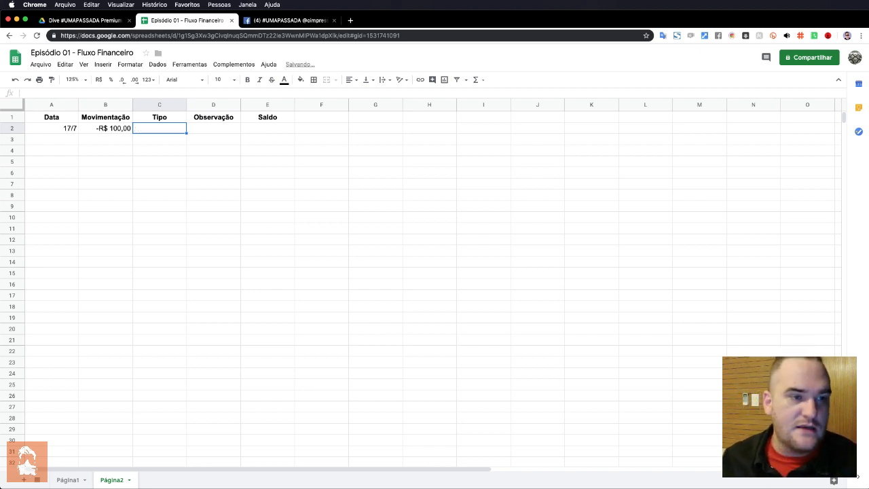
# Enter Tipo in cell G1 as the heading of a separate list of movement types.
pyautogui.press('Up')
pyautogui.press('Right')
pyautogui.press('Right')
pyautogui.press('Right')
pyautogui.press('Right')
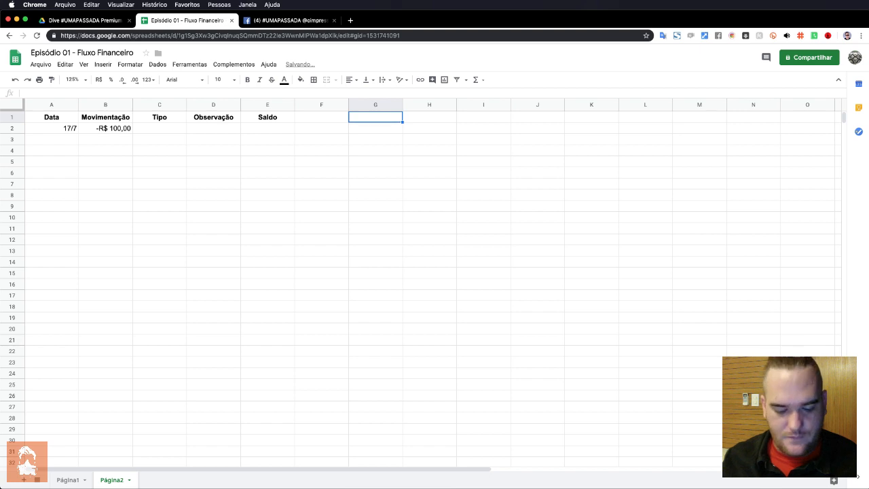
pyautogui.write('Ti')
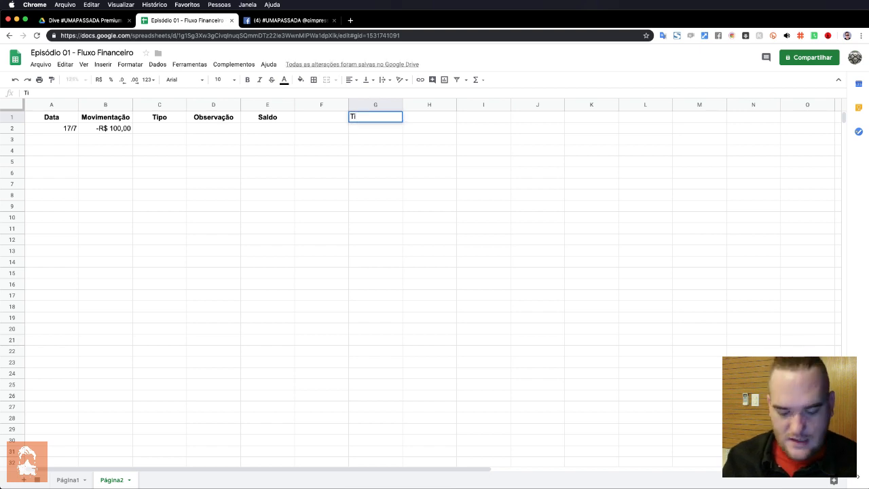
pyautogui.write('po')
pyautogui.press('Return')
pyautogui.press('Up')
pyautogui.press('Left')
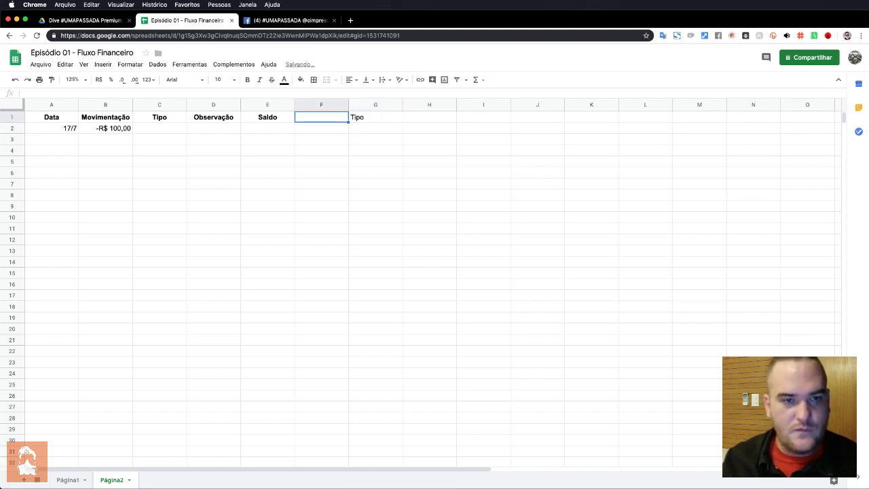
# Copy the formatted Tipo header from cell C1 into cell G1.
pyautogui.press('Right')
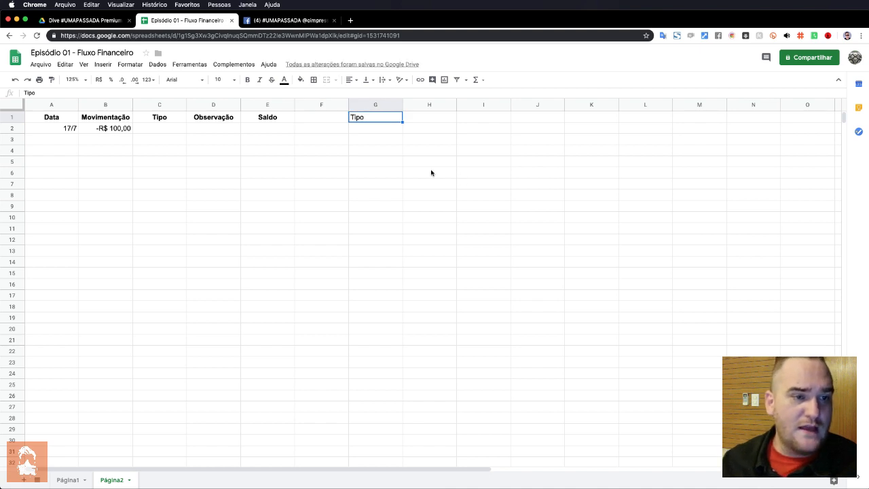
pyautogui.click(145, 121)
pyautogui.press('super+c')
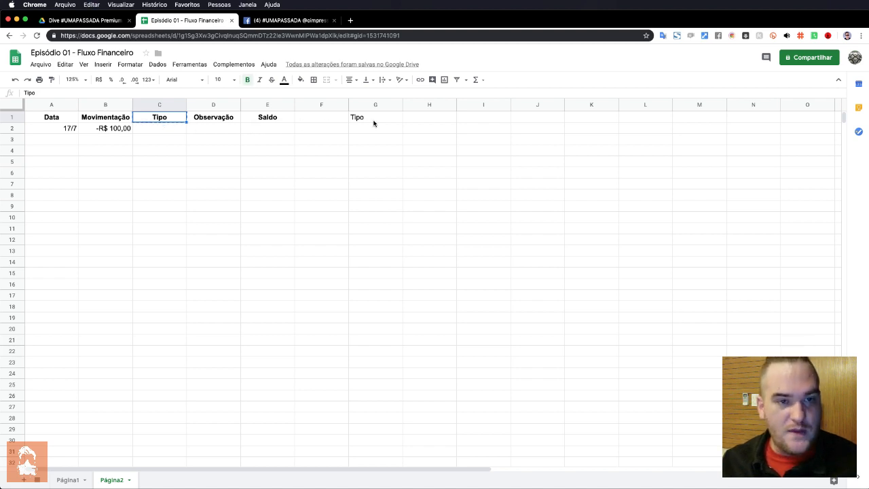
pyautogui.click(372, 120)
pyautogui.press('super+v')
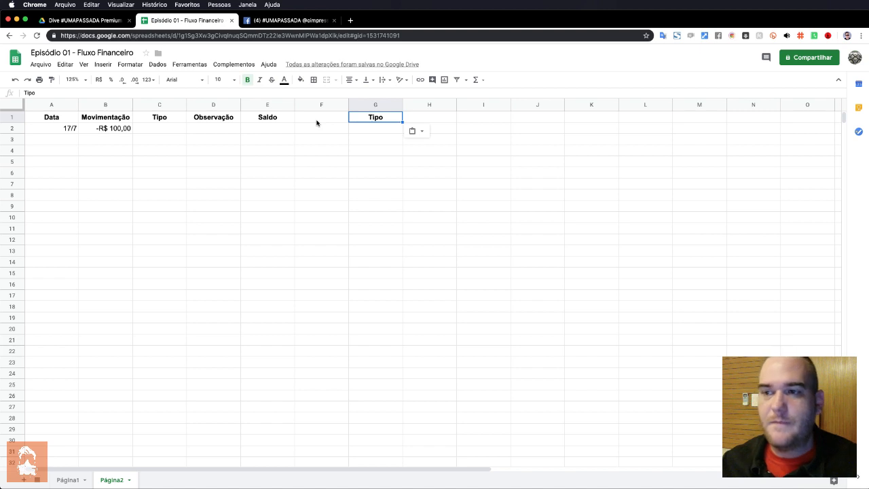
# List the types Luz, Água and Salário in cells G2 to G4 under the Tipo heading.
pyautogui.click(366, 131)
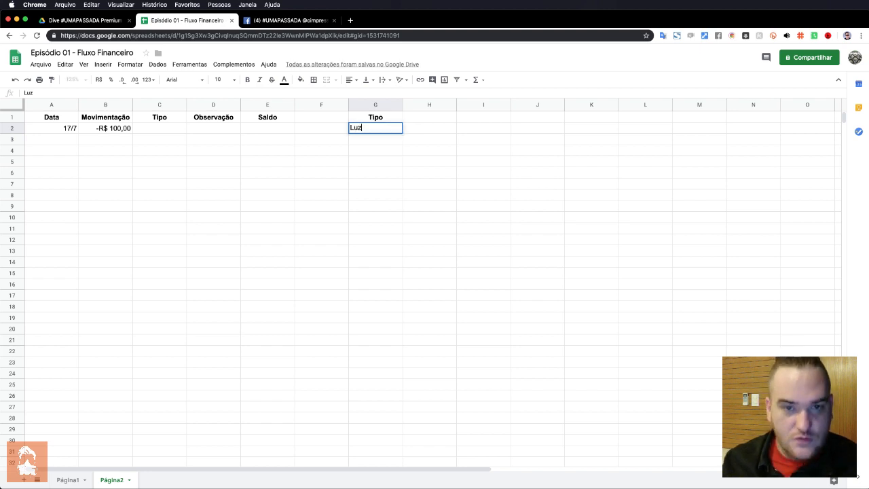
pyautogui.press('Return')
pyautogui.write('Água')
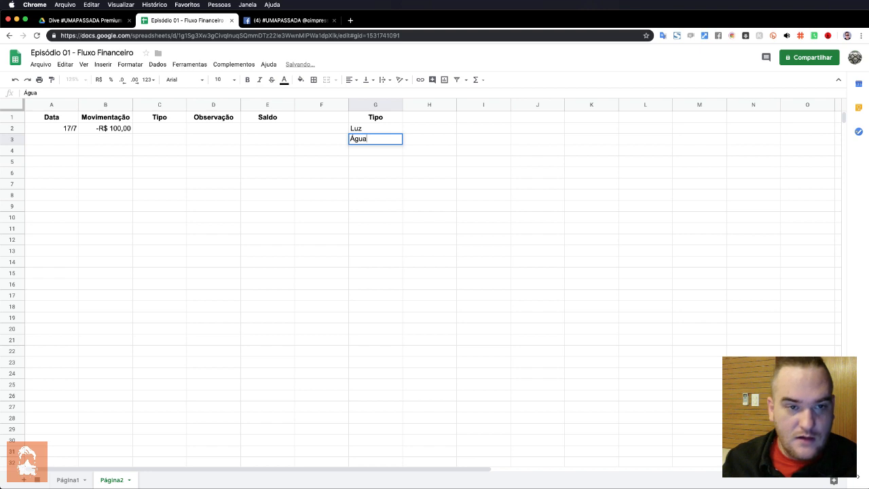
pyautogui.press('Return')
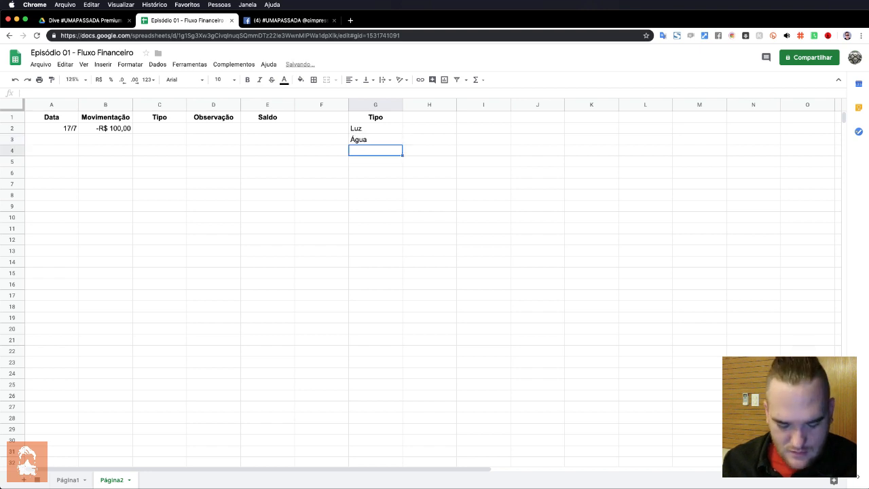
pyautogui.write('Salári')
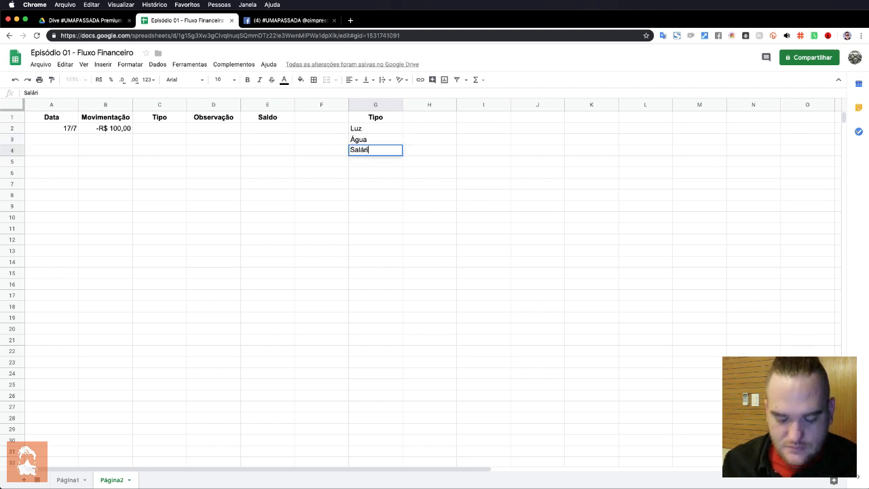
pyautogui.write('o')
pyautogui.press('Return')
# Add the types Adiantamento de Salário, Prolabore and Venda to the list in cells G5 to G7.
pyautogui.write('Adia')
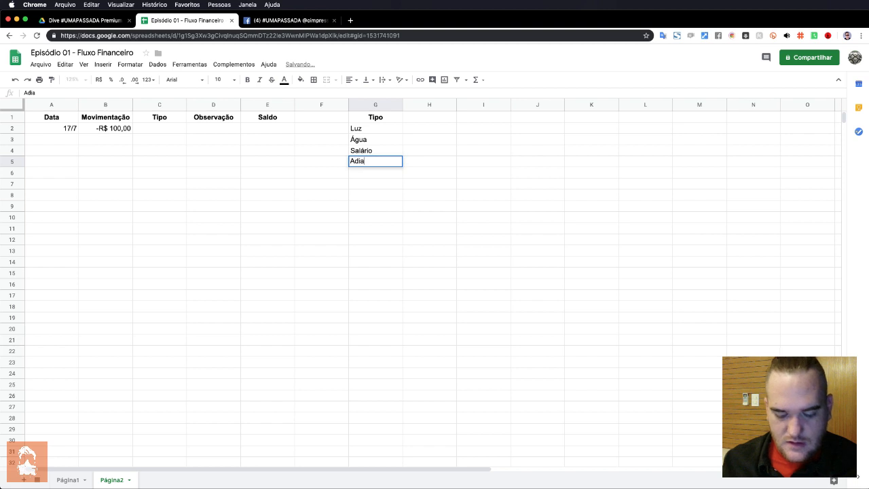
pyautogui.write('ntamento de Sa')
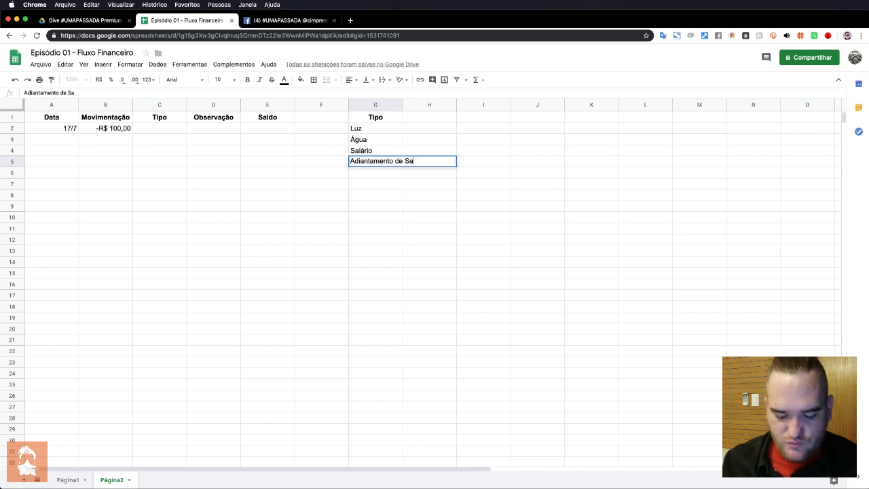
pyautogui.write('lário')
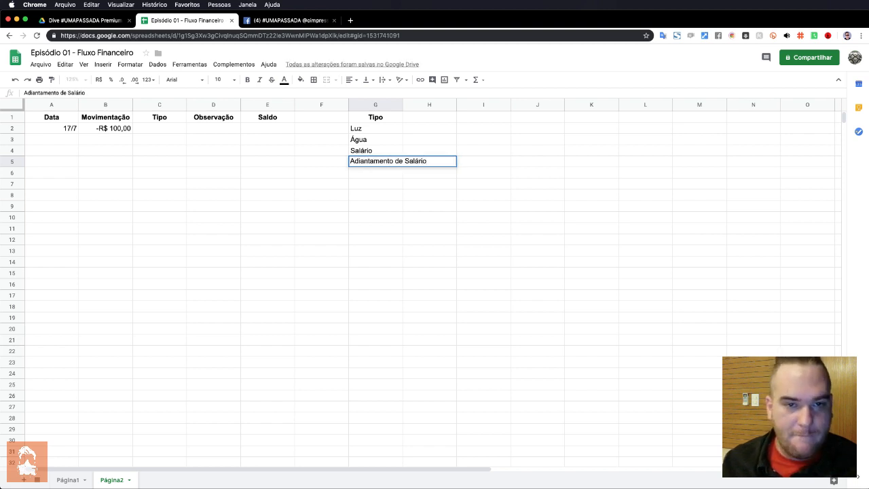
pyautogui.press('Return')
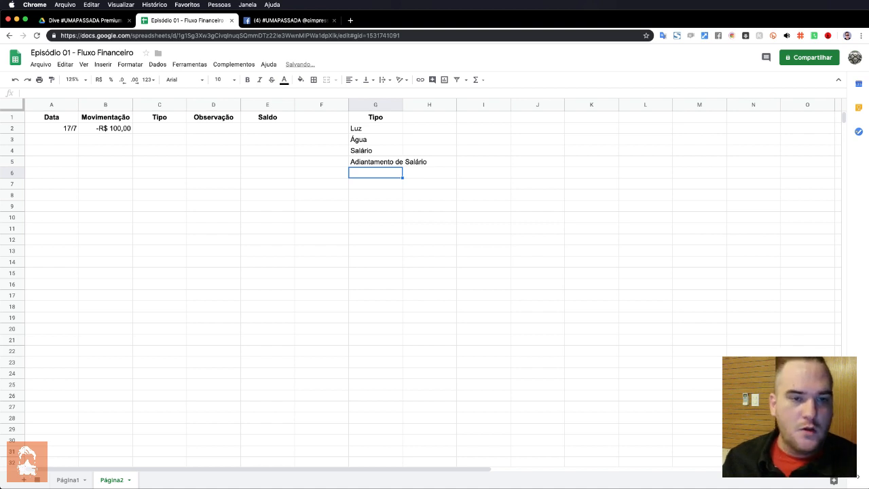
pyautogui.write('Pro')
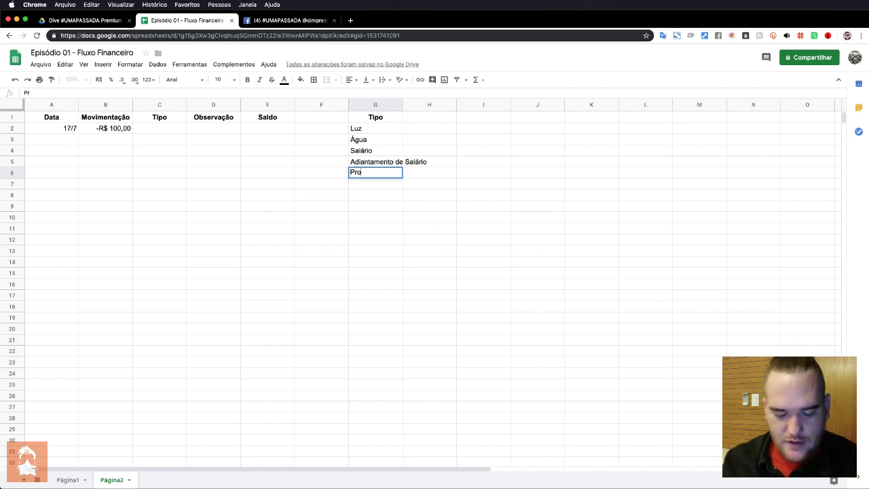
pyautogui.write('labore')
pyautogui.press('Return')
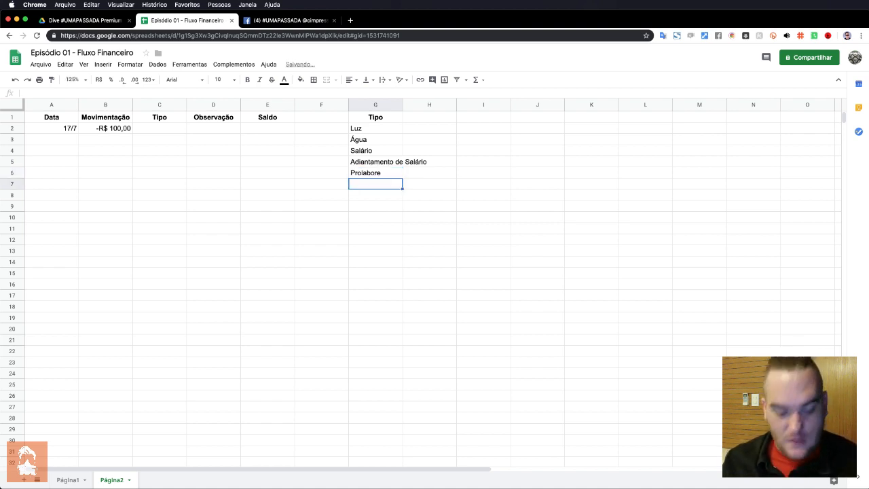
pyautogui.write('Venda')
pyautogui.press('Return')
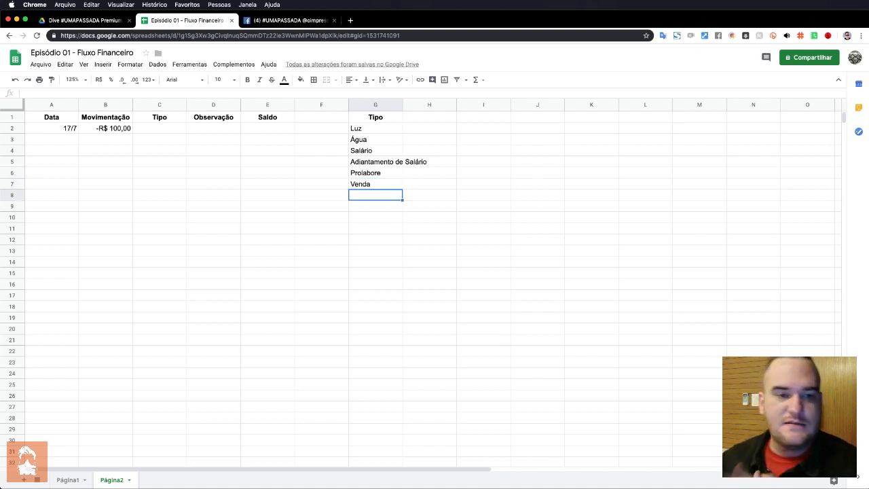
# Add the types Cheque Especial and Capital de Giro in cells G8 and G9, and fit column G's width to its contents.
pyautogui.write('Ch')
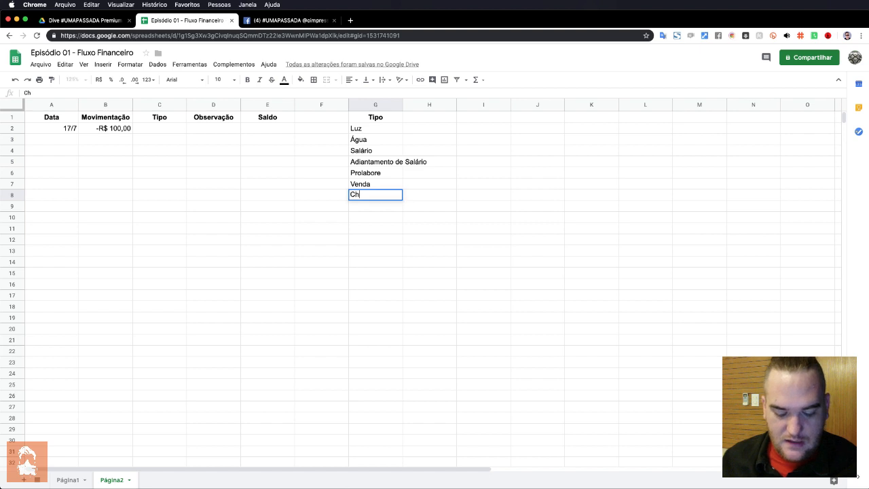
pyautogui.write('eque Especial')
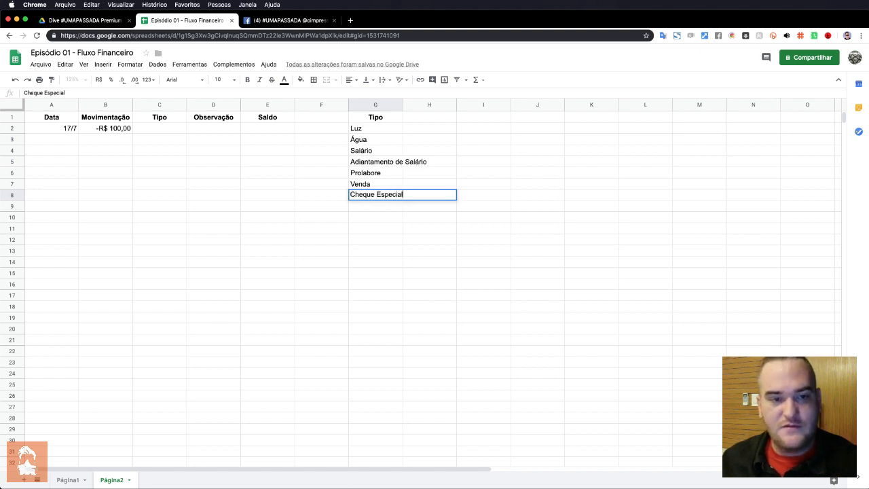
pyautogui.press('Return')
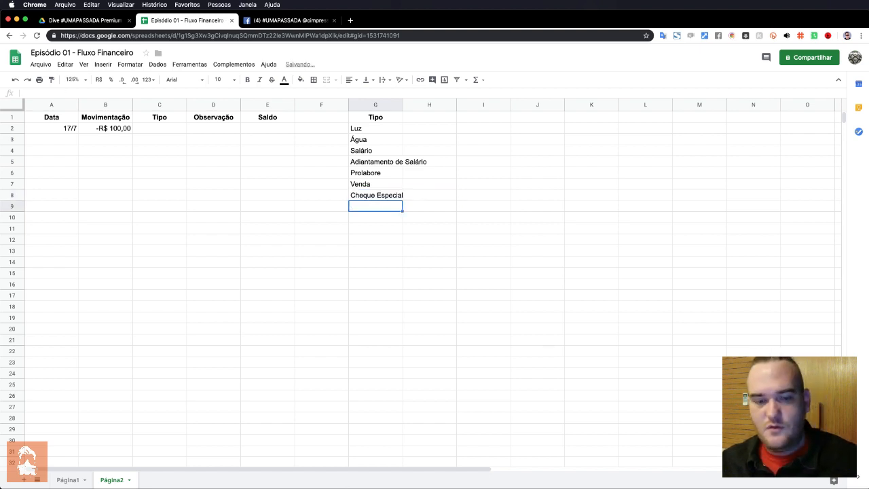
pyautogui.write('Capital d')
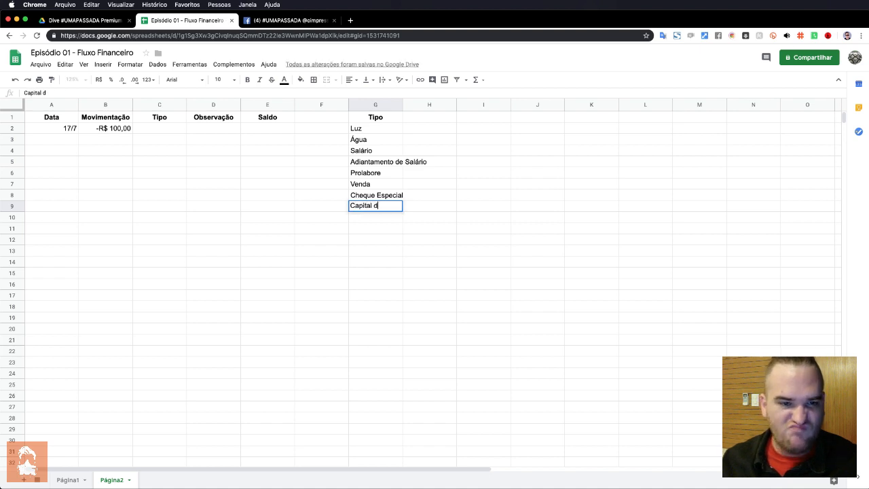
pyautogui.write('e G')
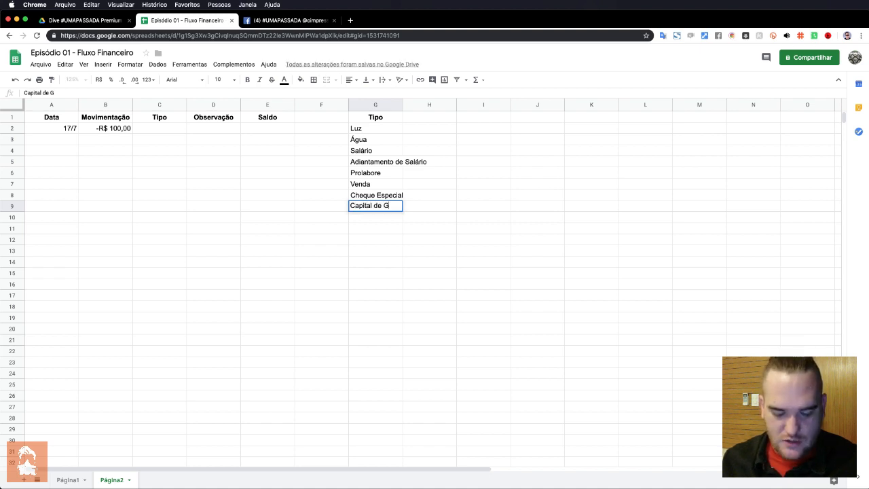
pyautogui.write('iro')
pyautogui.press('Return')
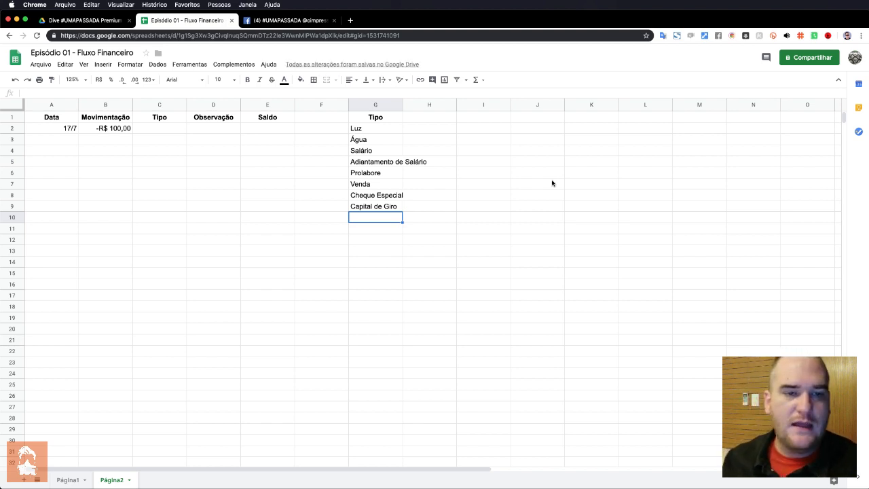
pyautogui.moveTo(402, 106); pyautogui.dragTo(403, 106)
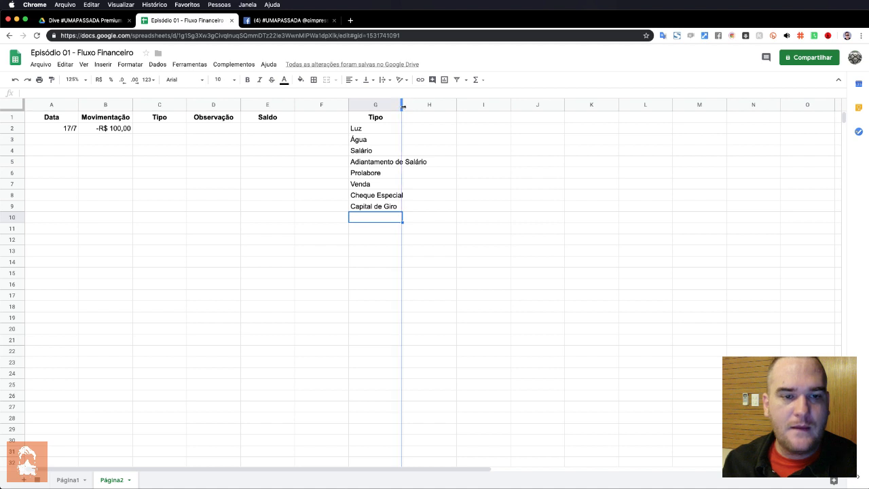
pyautogui.doubleClick(402, 106)
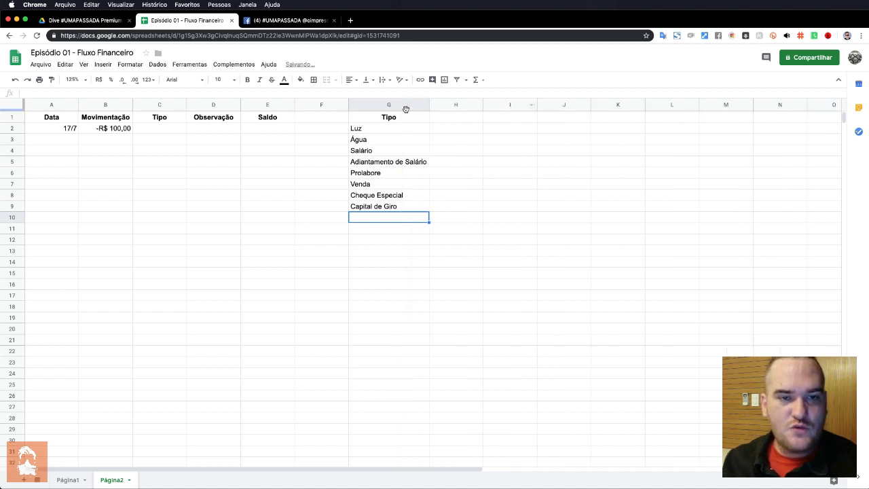
# Narrow column G, and fit its width back to the longest type name.
pyautogui.moveTo(428, 105); pyautogui.dragTo(401, 107)
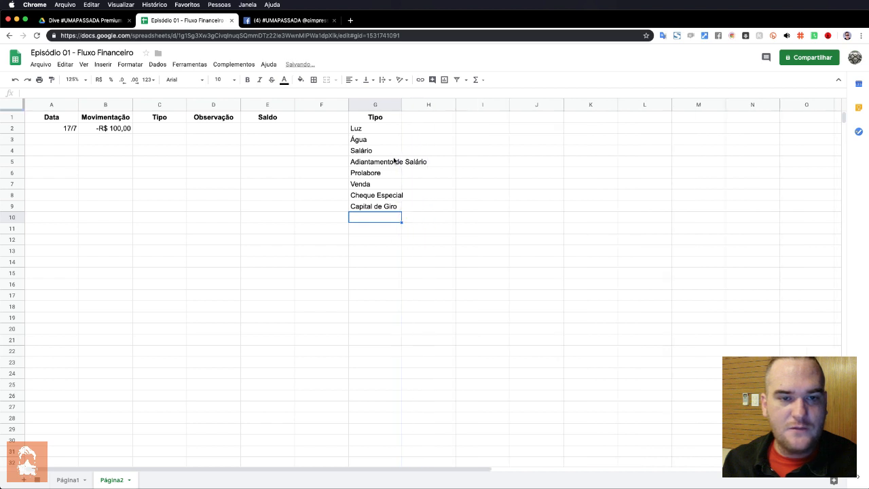
pyautogui.doubleClick(401, 105)
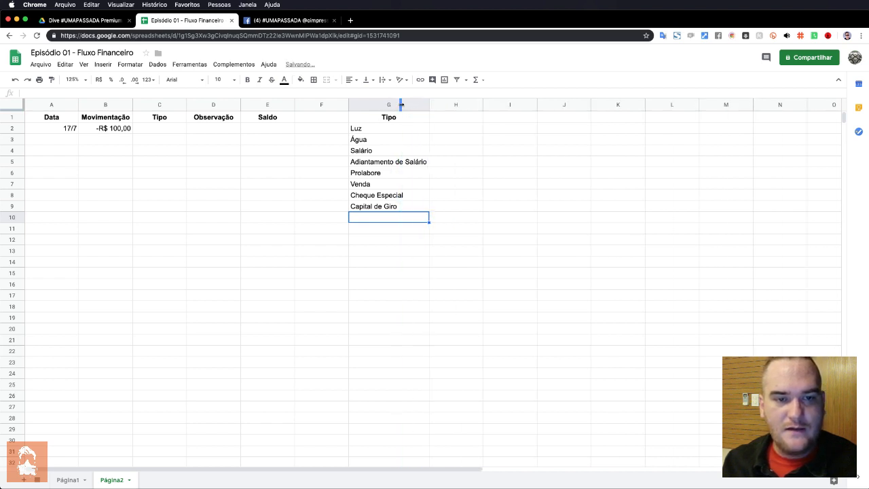
# Examine the type list in cells G2 to G9 alongside the empty cells under the Tipo heading in column C.
pyautogui.click(407, 162)
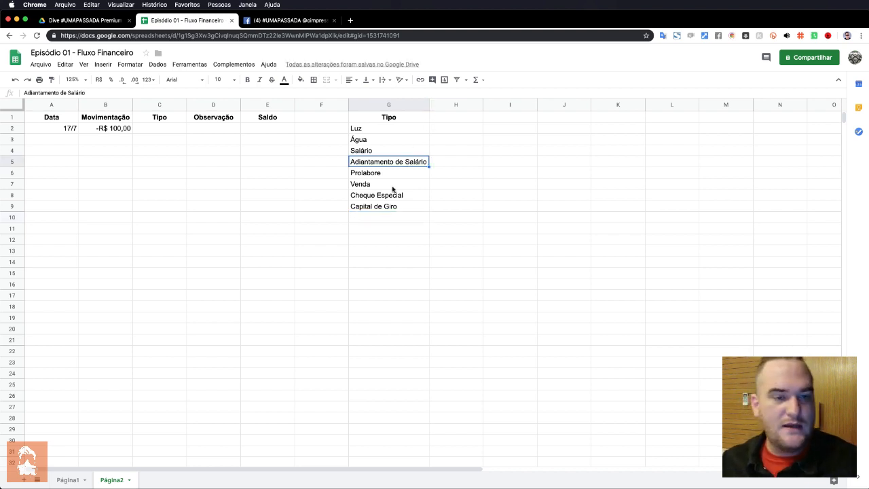
pyautogui.click(382, 149)
pyautogui.click(382, 139)
pyautogui.click(382, 130)
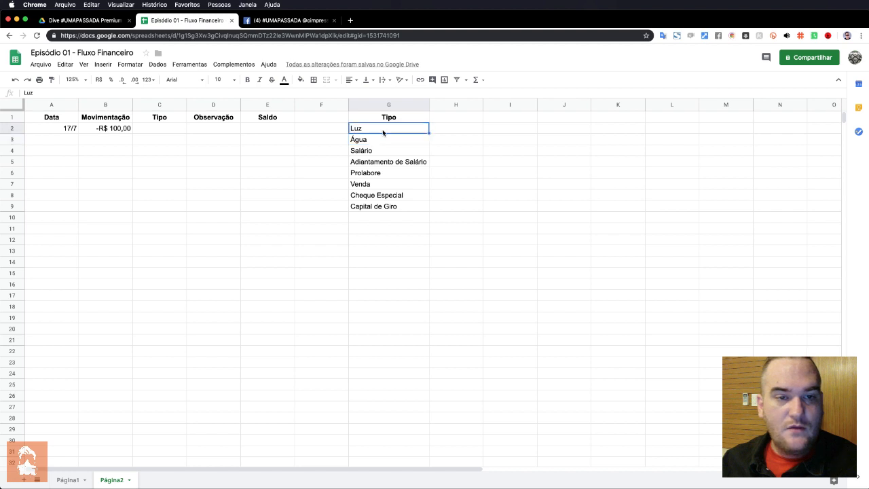
pyautogui.click(169, 132)
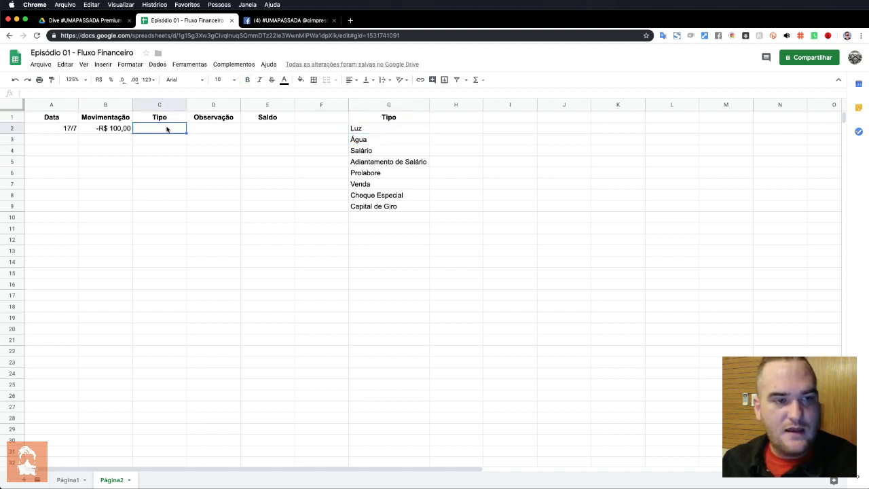
pyautogui.click(374, 118)
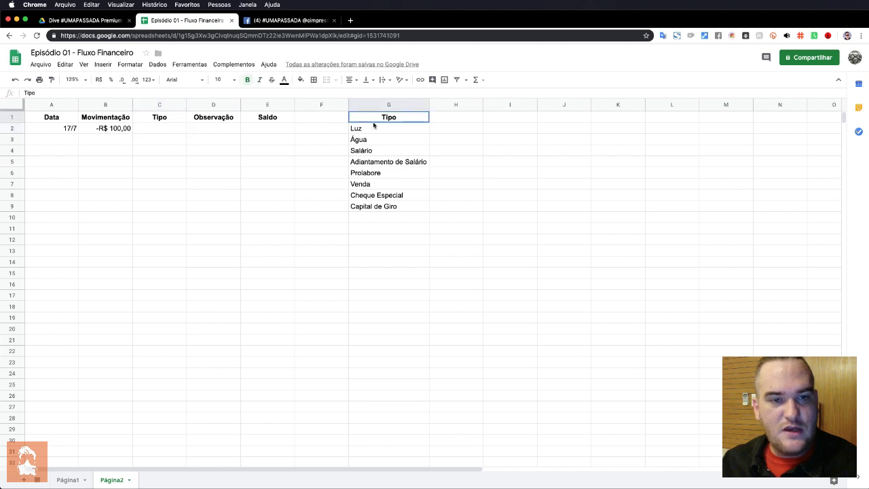
pyautogui.moveTo(373, 124); pyautogui.dragTo(365, 215)
pyautogui.click(365, 196)
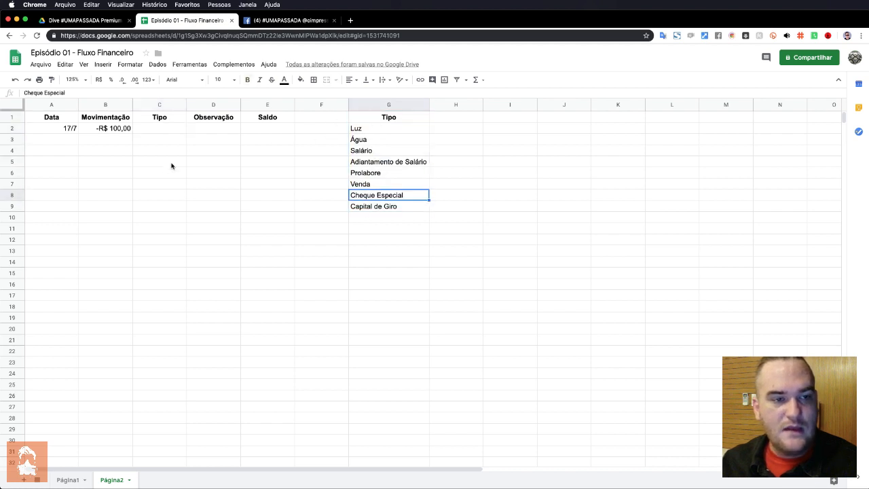
pyautogui.click(162, 129)
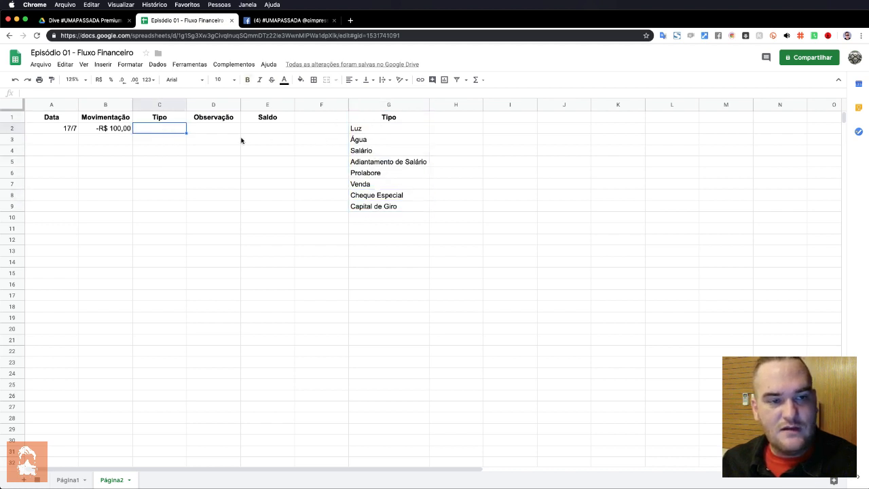
pyautogui.moveTo(155, 130); pyautogui.dragTo(170, 418)
pyautogui.click(165, 275)
pyautogui.click(160, 130)
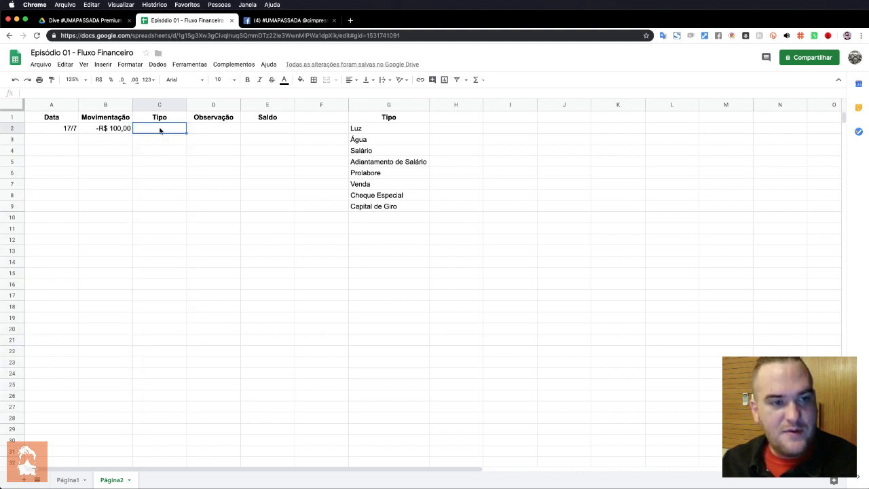
pyautogui.moveTo(411, 132); pyautogui.dragTo(409, 210)
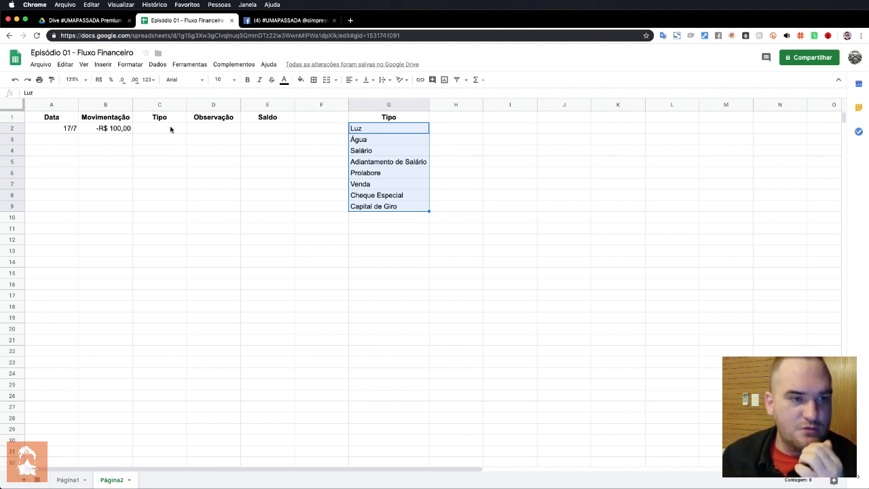
# Examine the sheet's layout by highlighting columns A onward and rows 1 to 28.
pyautogui.click(159, 149)
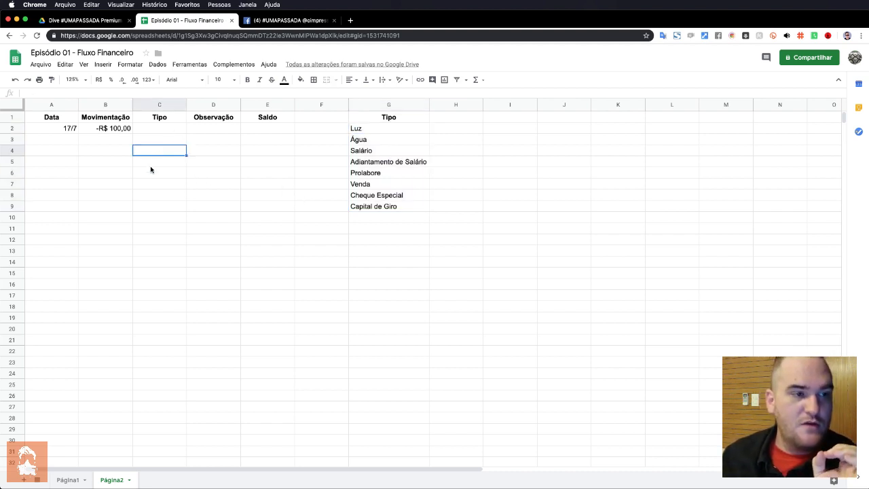
pyautogui.click(199, 175)
pyautogui.click(258, 153)
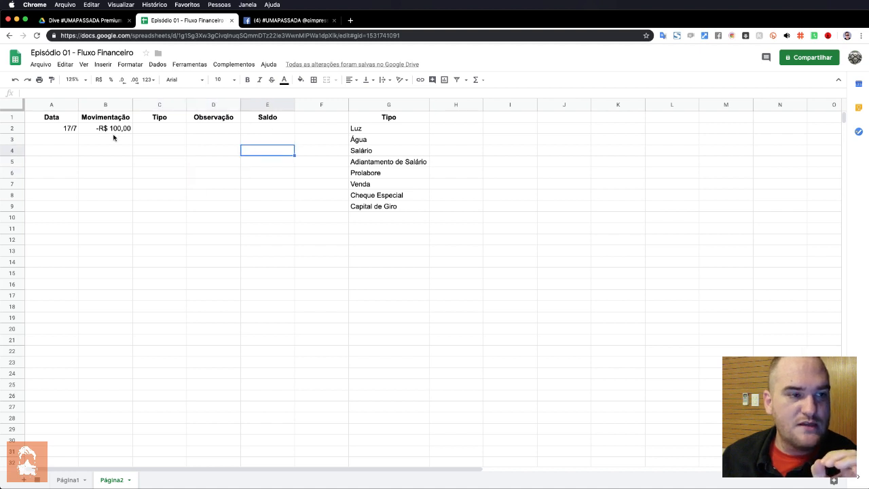
pyautogui.moveTo(59, 104); pyautogui.dragTo(523, 111)
pyautogui.click(509, 172)
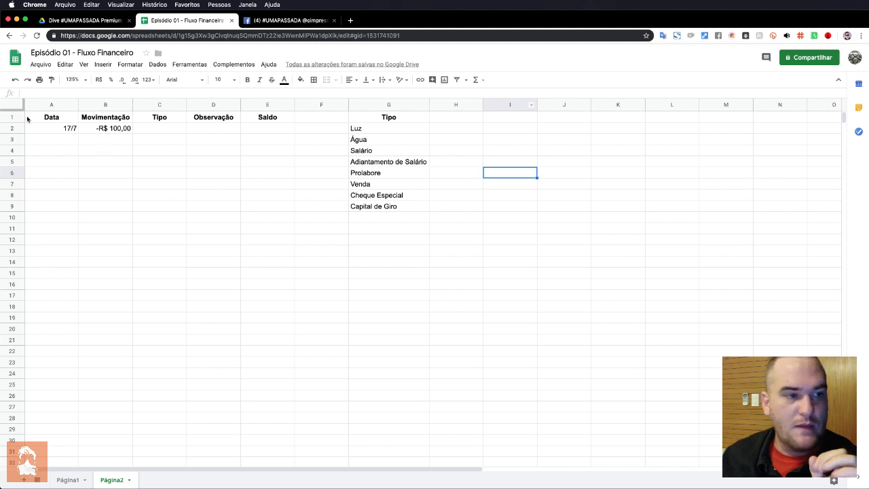
pyautogui.moveTo(19, 120); pyautogui.dragTo(15, 420)
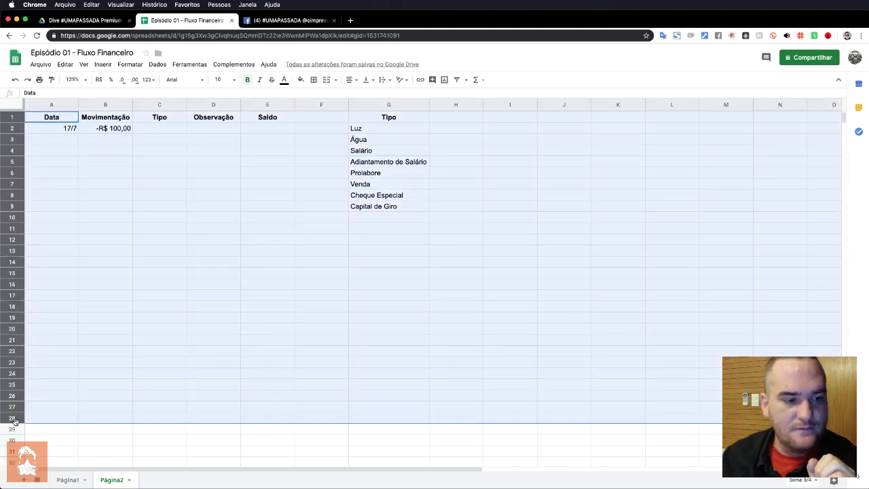
pyautogui.click(92, 328)
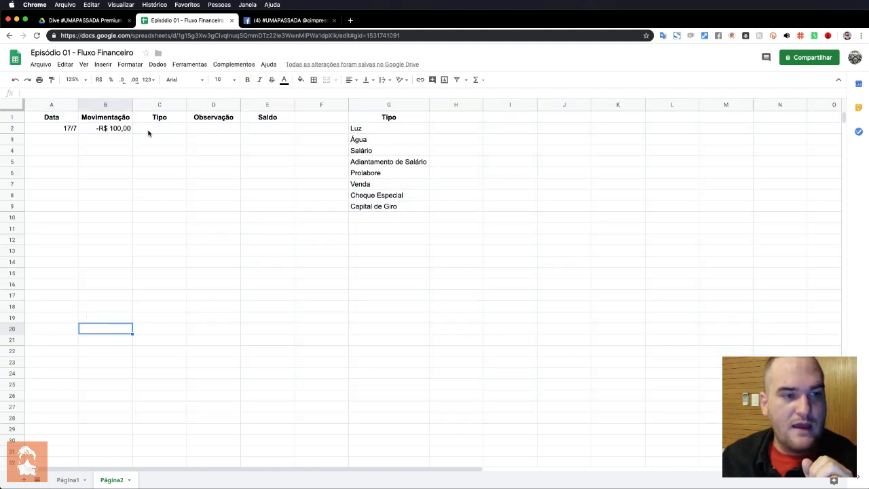
# Review the first entry's amount and date against the type list and the Tipo column.
pyautogui.click(107, 132)
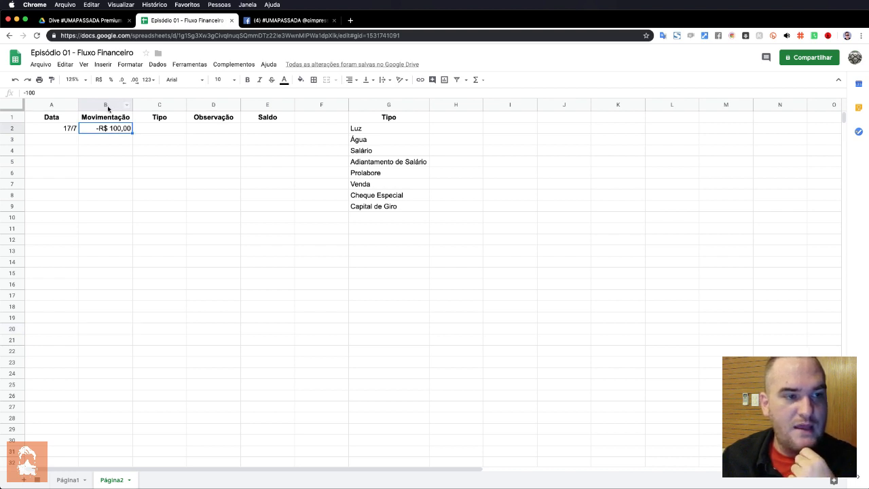
pyautogui.click(67, 132)
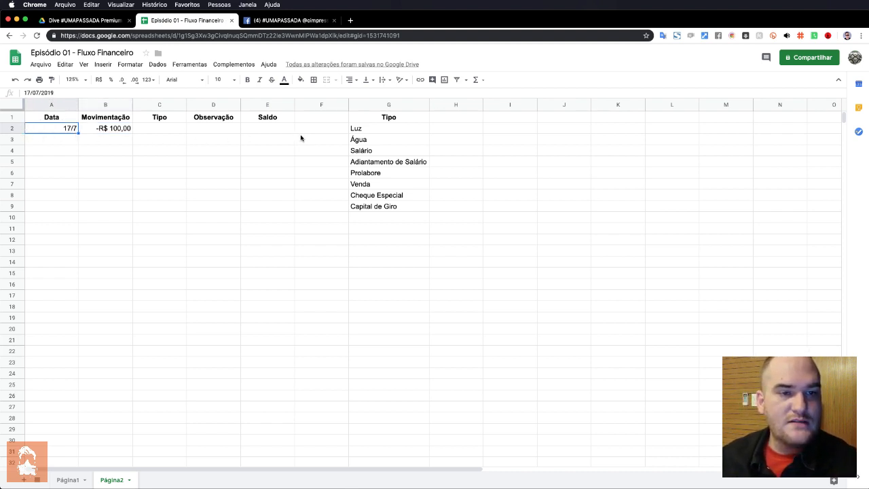
pyautogui.click(398, 119)
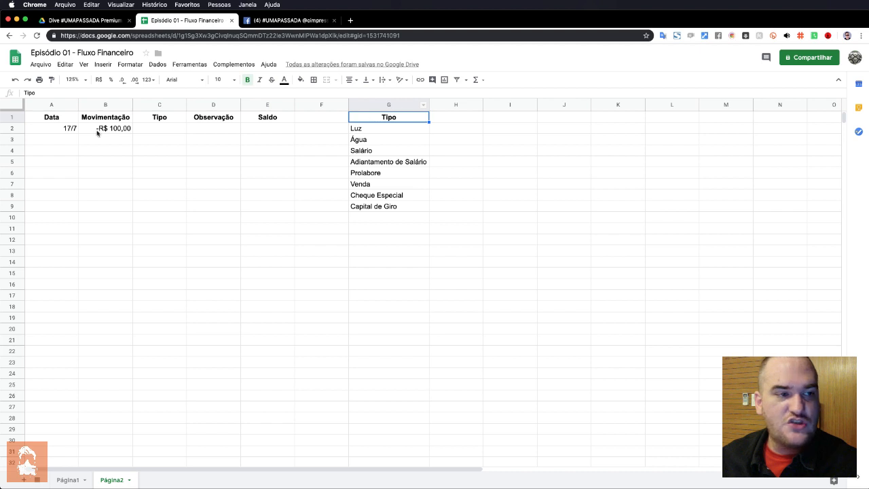
pyautogui.click(393, 185)
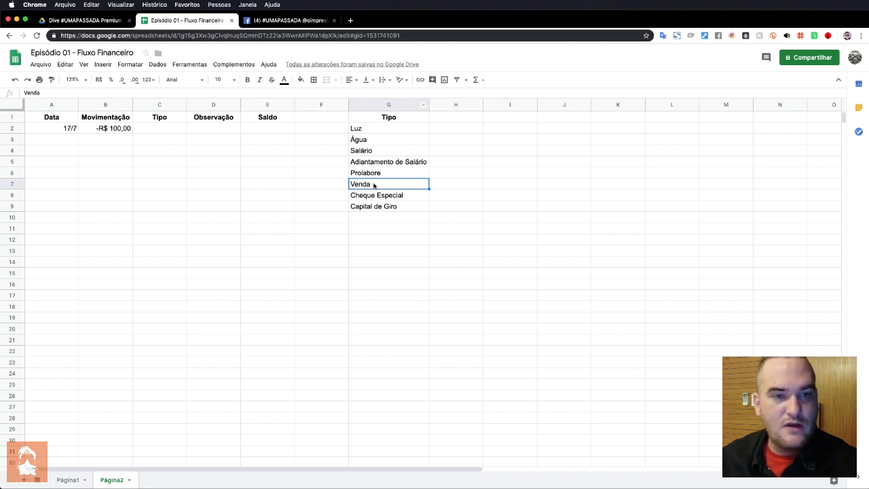
pyautogui.click(294, 193)
pyautogui.click(337, 284)
pyautogui.click(407, 241)
pyautogui.click(265, 197)
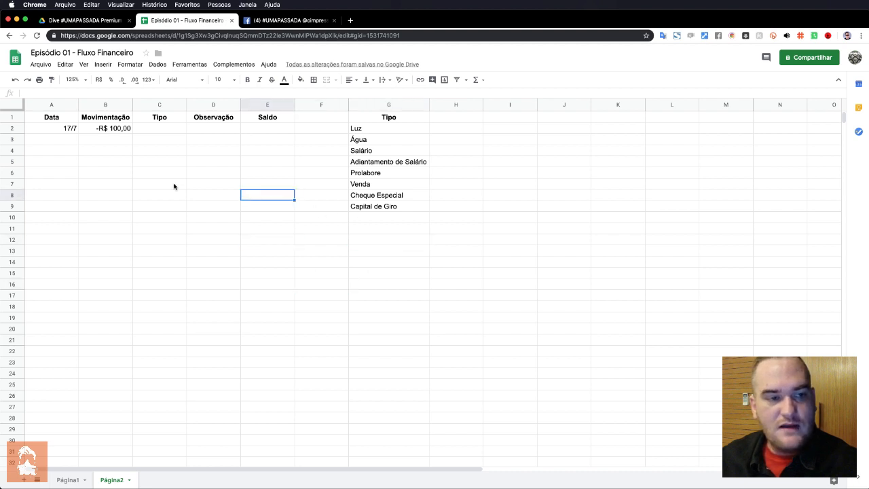
pyautogui.click(170, 174)
pyautogui.click(151, 117)
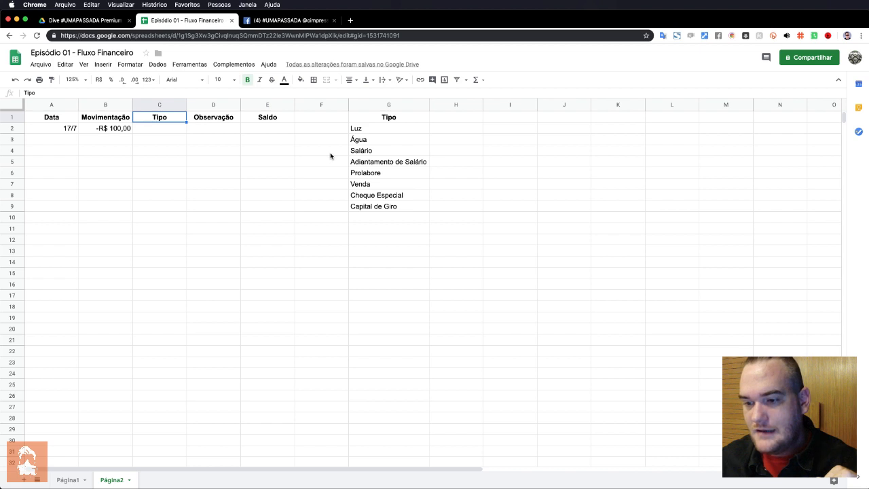
pyautogui.click(150, 129)
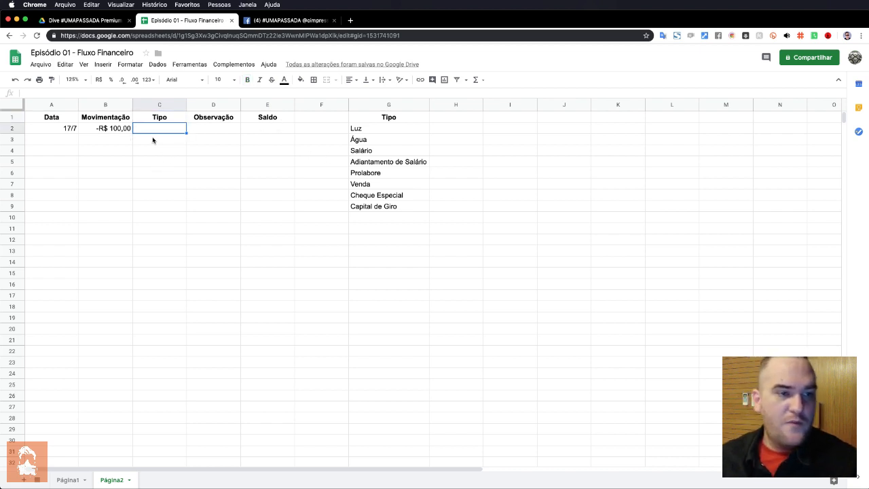
# Inspect the sheet's extent by jumping to its last column and last row, and return to cell A1.
pyautogui.click(64, 203)
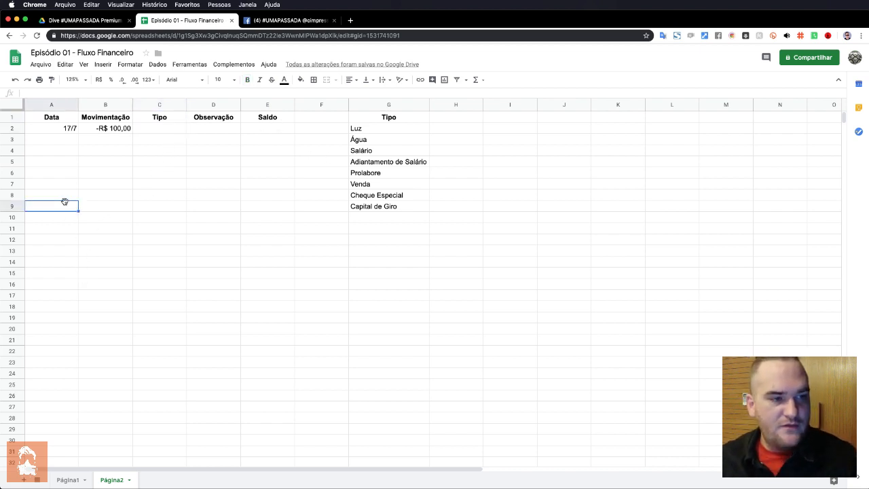
pyautogui.press('super+Right')
pyautogui.press('super+Right')
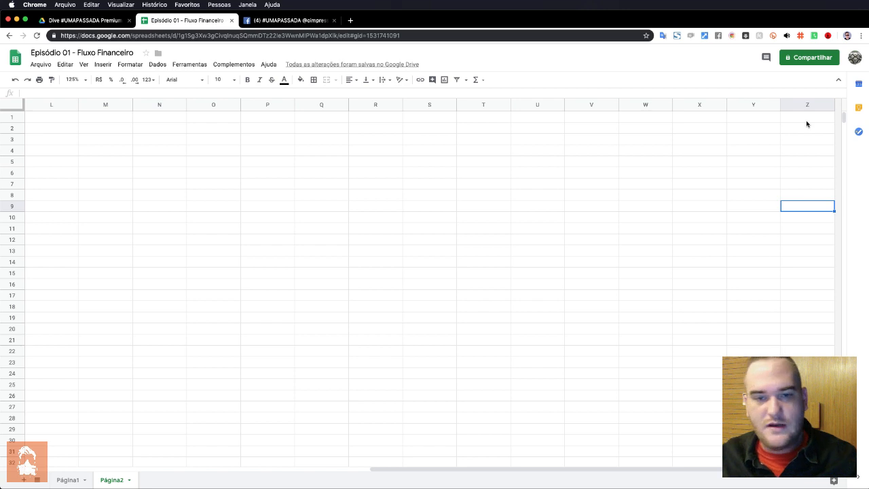
pyautogui.press('super+Left')
pyautogui.press('super+Down')
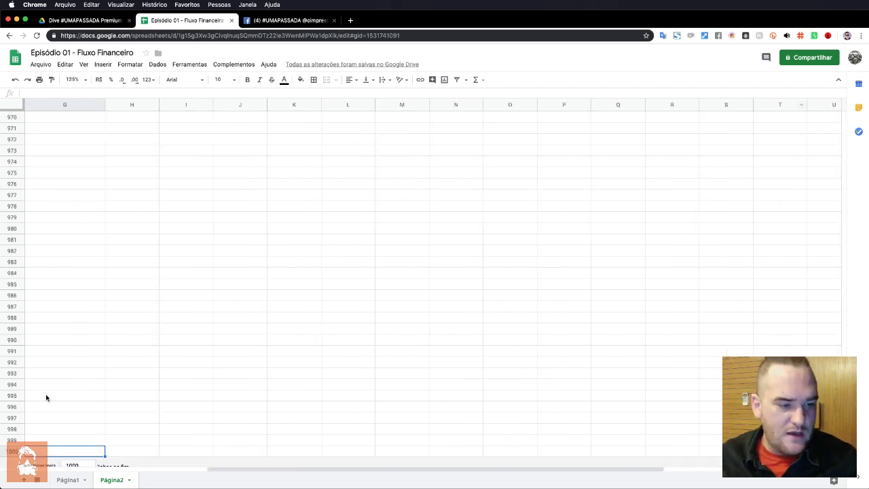
pyautogui.scroll(-1, 63, 465)
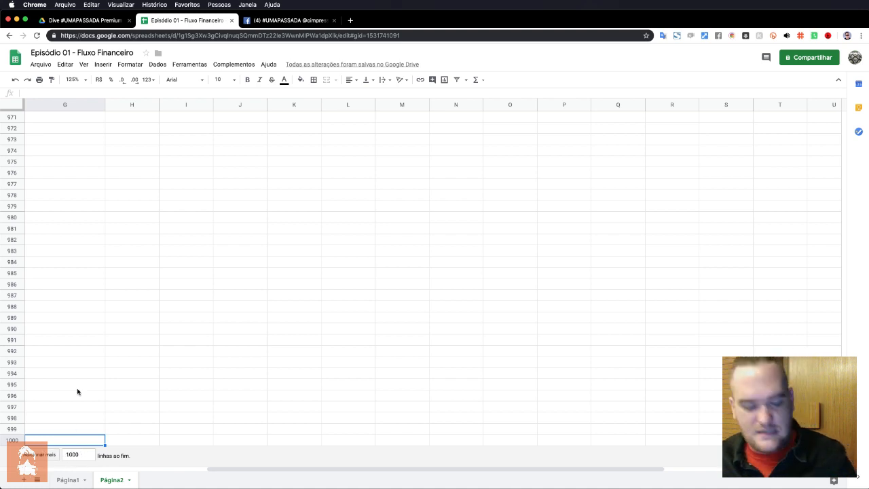
pyautogui.press('super+Up')
pyautogui.press('super+Up')
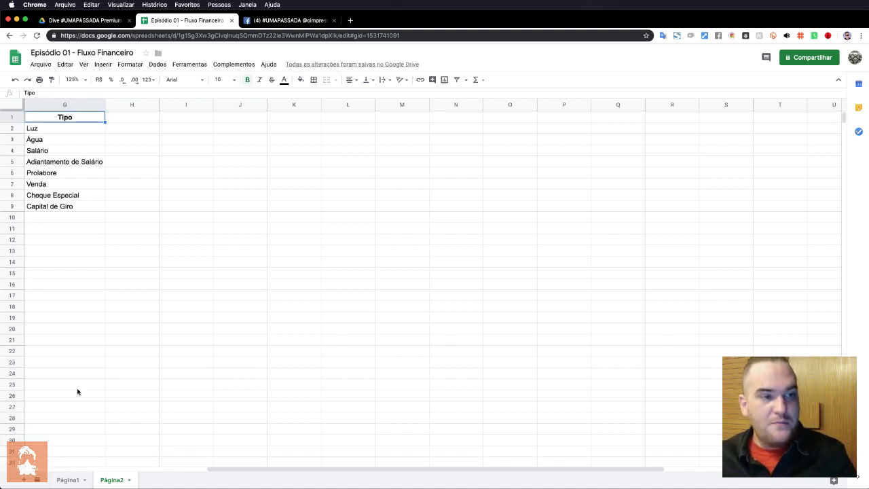
pyautogui.press('super+Left')
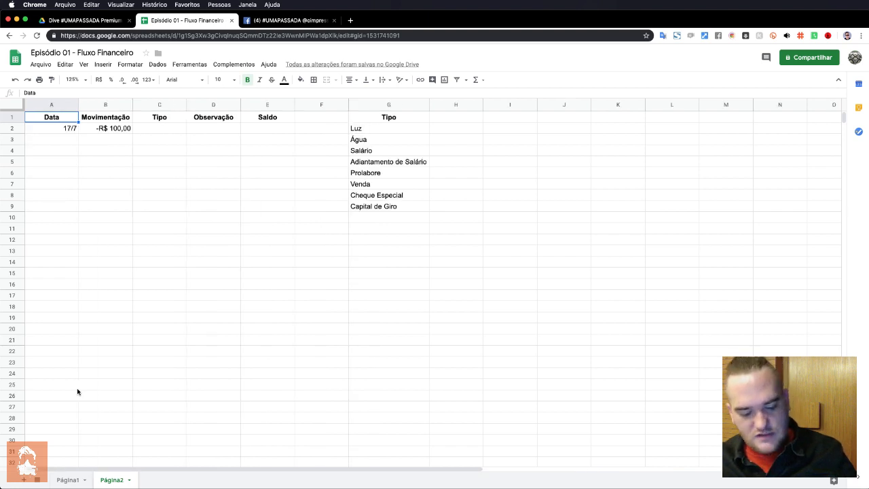
pyautogui.press('super+Down')
pyautogui.press('super+Down')
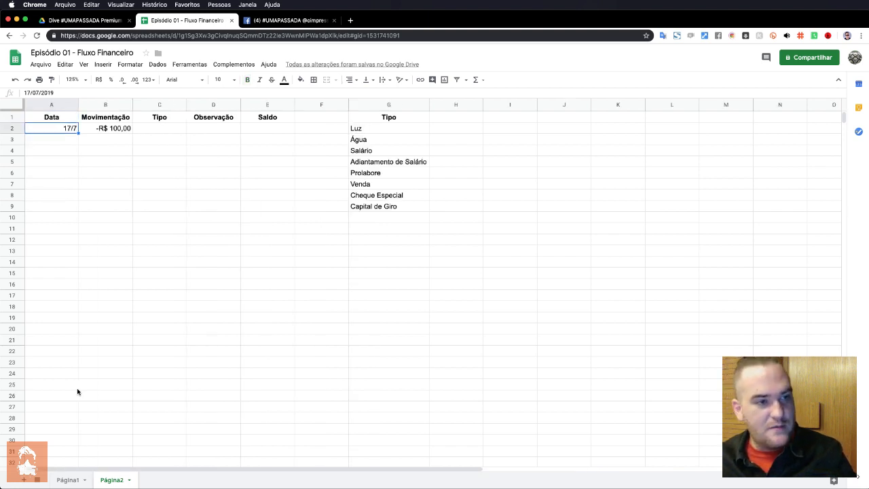
pyautogui.press('super+Up')
pyautogui.press('super+Up')
pyautogui.press('super+Right')
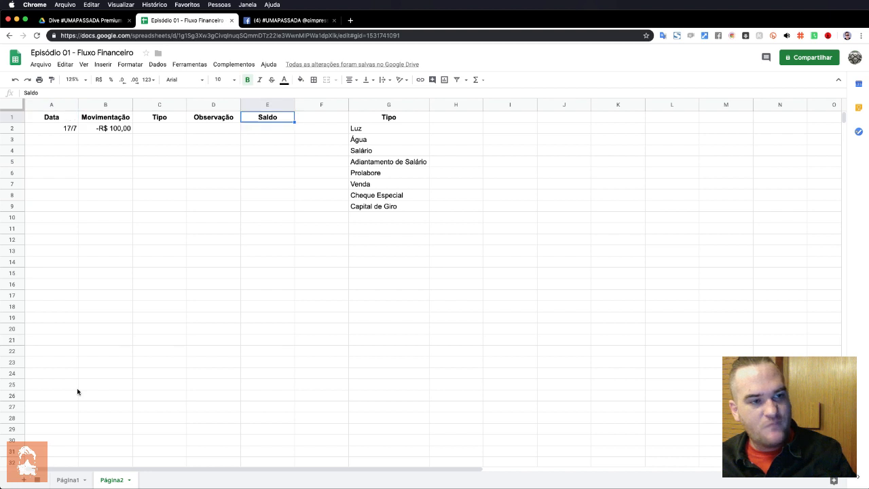
pyautogui.press('super+Right')
pyautogui.press('super+Right')
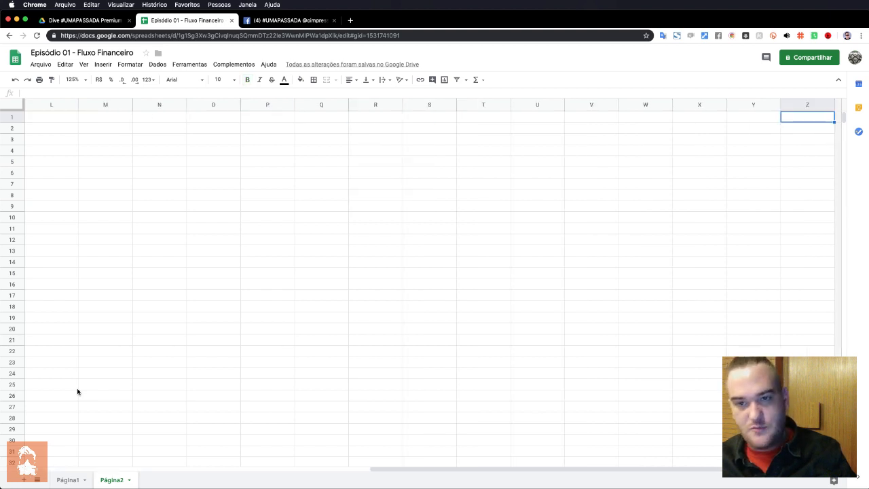
pyautogui.press('super+Left')
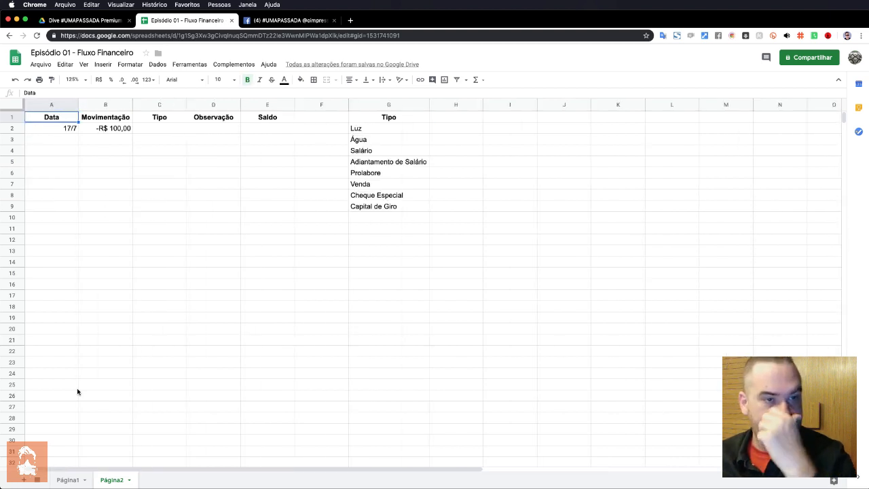
# Select cell C2, the empty Tipo cell of the first entry.
pyautogui.press('Down')
pyautogui.press('Right')
pyautogui.press('Right')
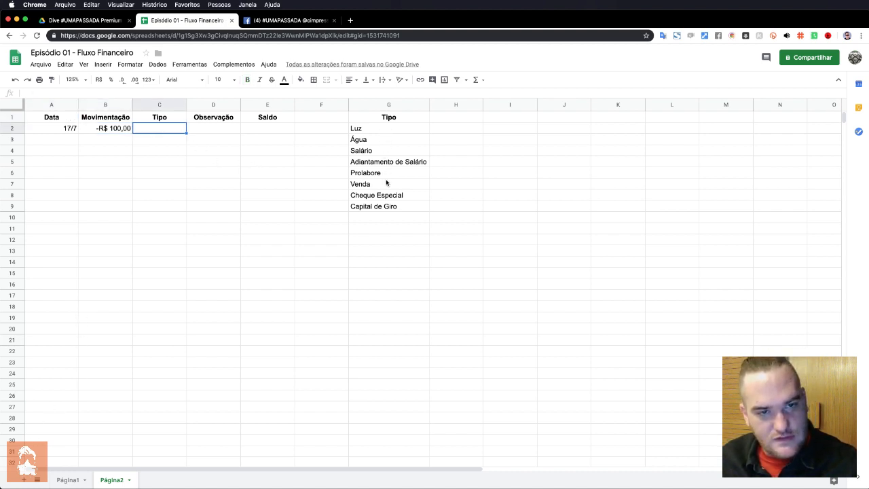
pyautogui.click(180, 145)
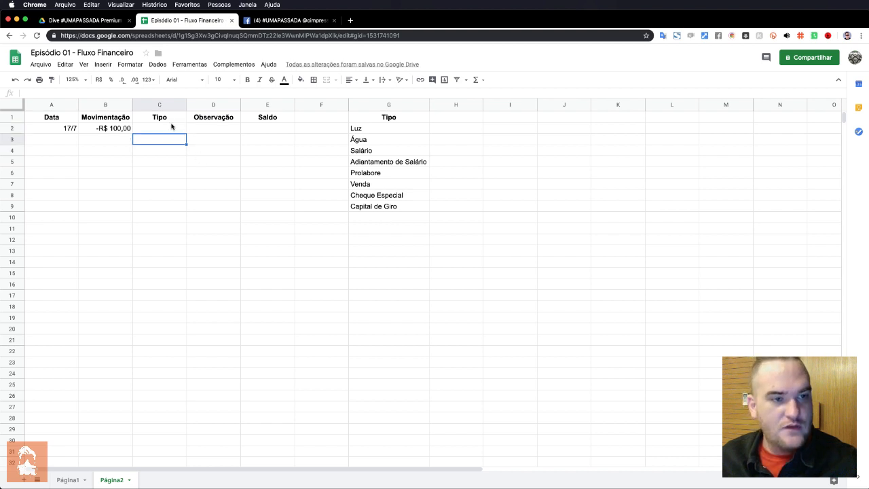
pyautogui.click(170, 126)
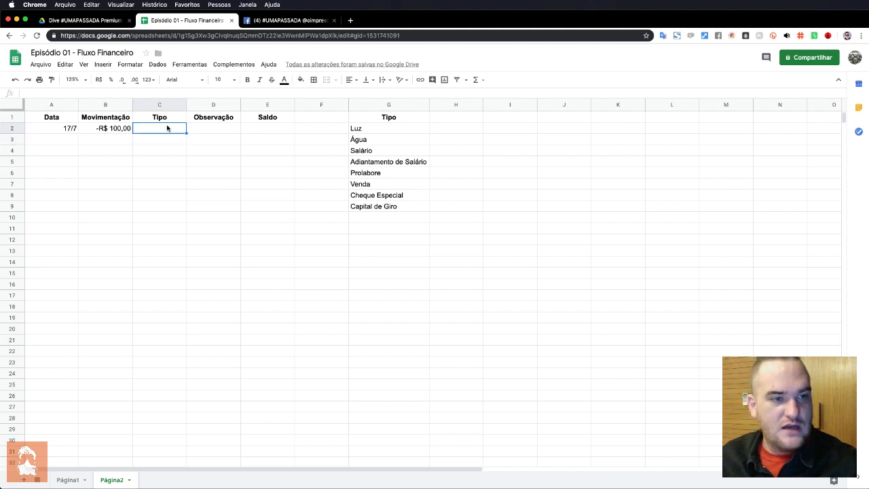
pyautogui.click(189, 64)
pyautogui.moveTo(157, 64)
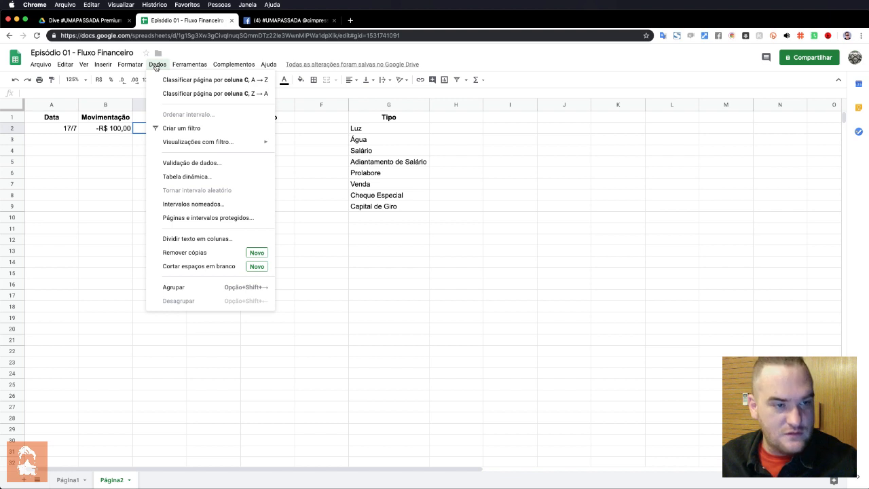
pyautogui.click(220, 164)
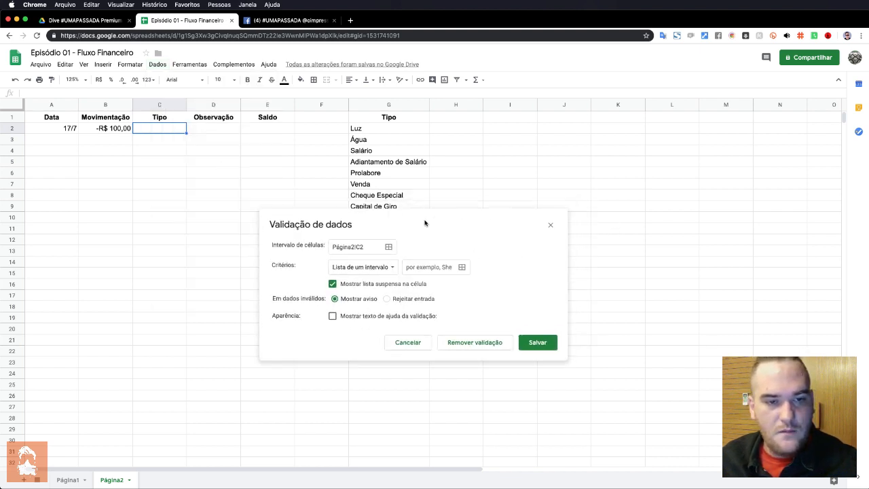
pyautogui.moveTo(424, 223); pyautogui.dragTo(408, 234)
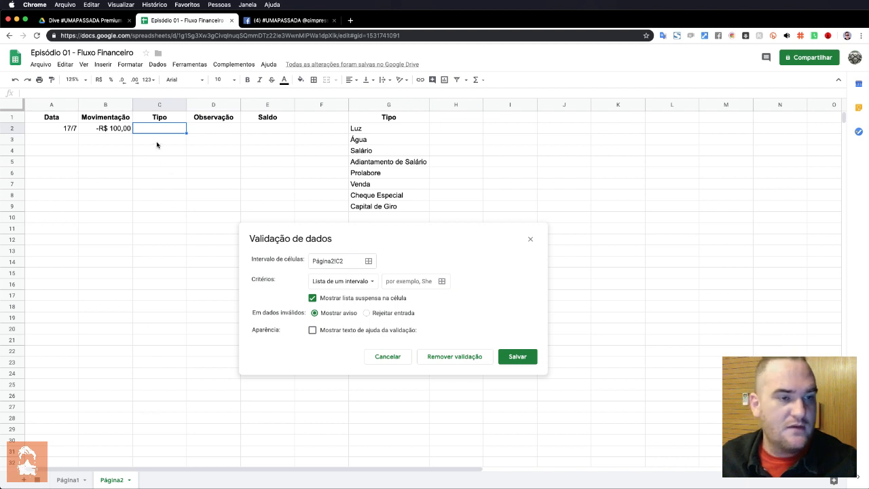
pyautogui.click(347, 263)
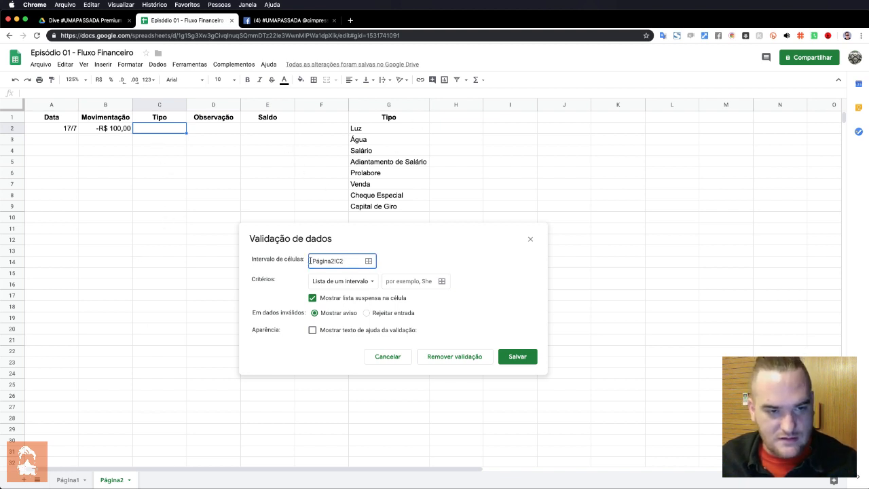
pyautogui.moveTo(310, 260); pyautogui.dragTo(332, 261)
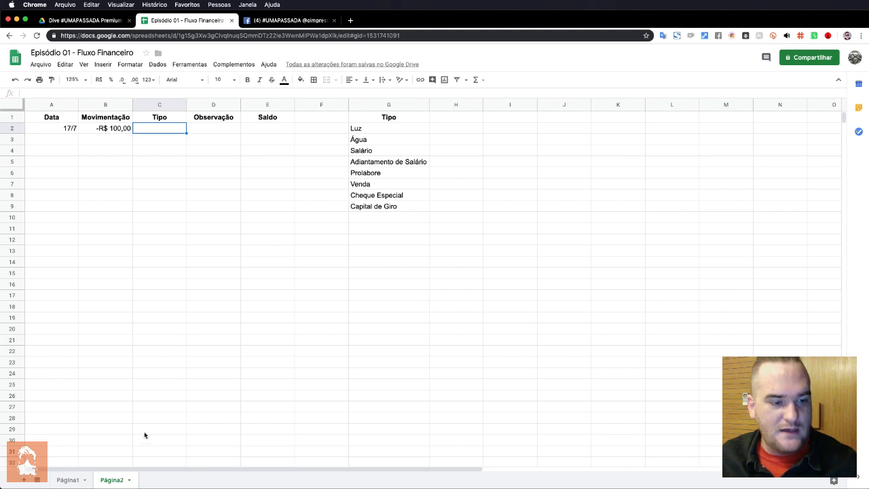
# Rename the sheet Página2 as "Planilha da Live".
pyautogui.doubleClick(113, 479)
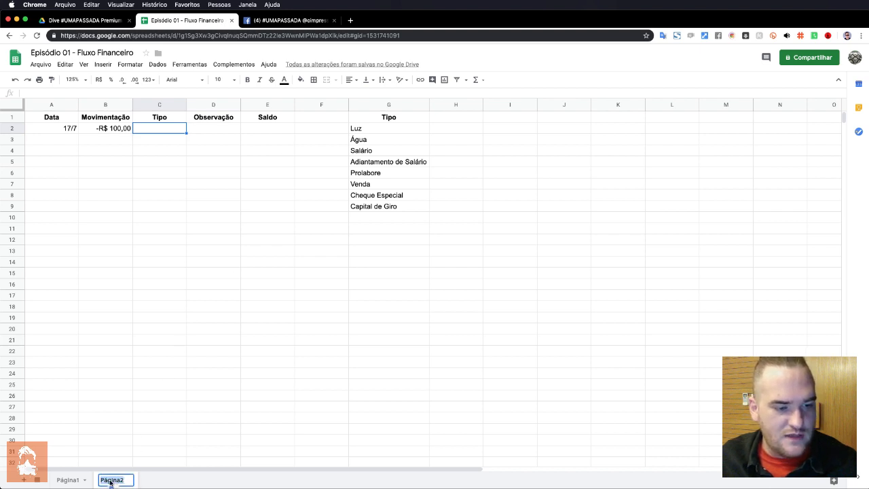
pyautogui.write('Pla')
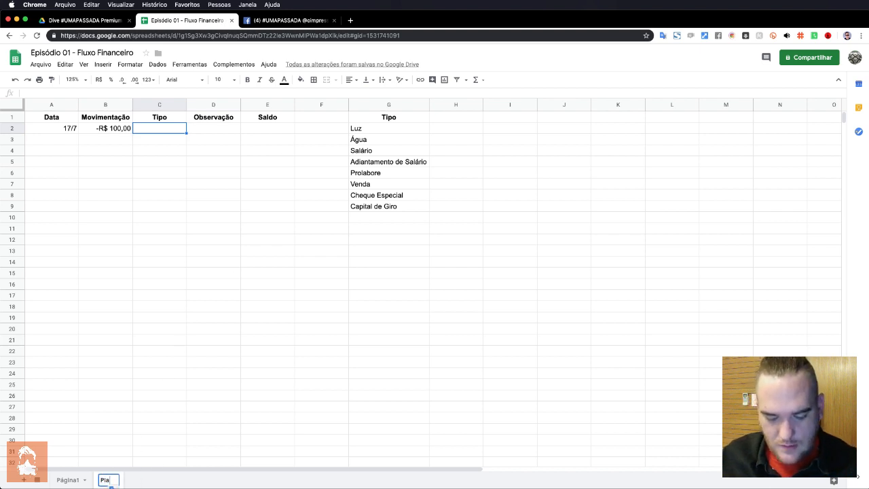
pyautogui.write('nilha da Live')
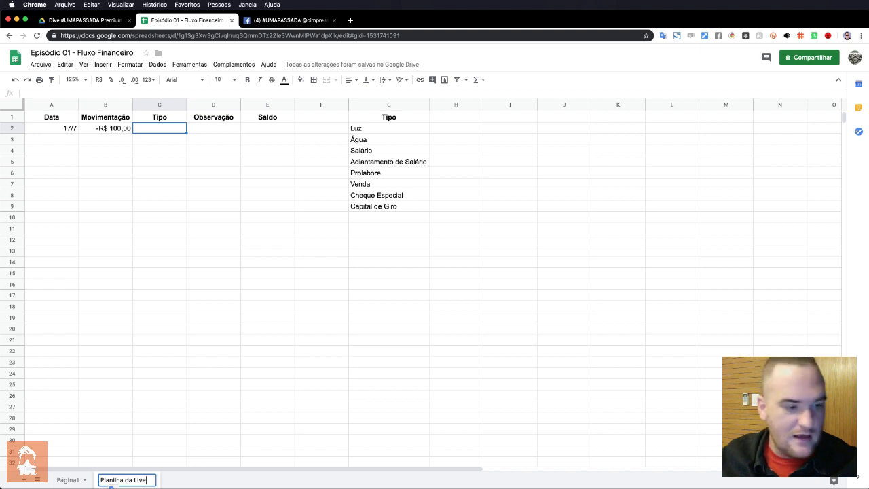
pyautogui.press('Return')
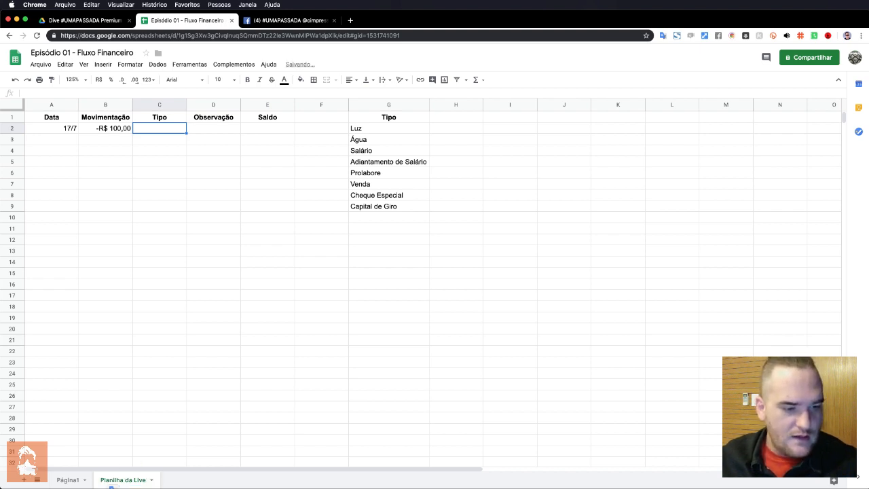
# Rename the sheet Página1 as "Planilha Original".
pyautogui.click(65, 479)
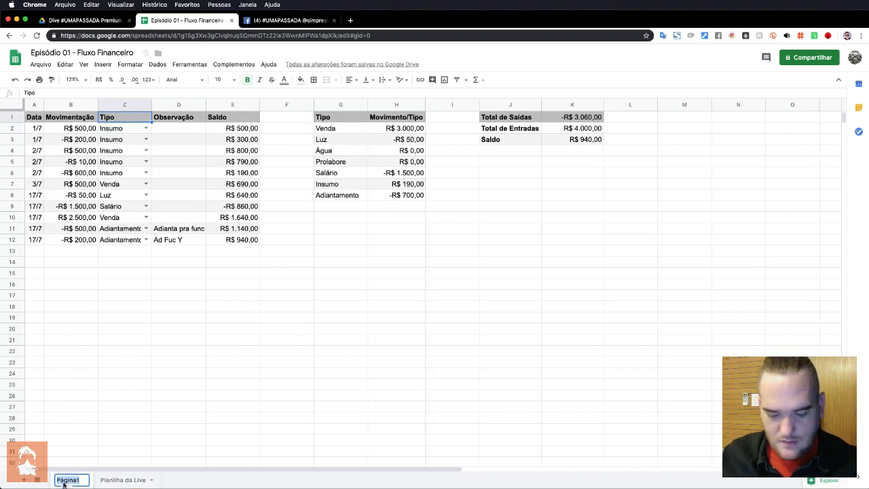
pyautogui.write('Planilha Ori')
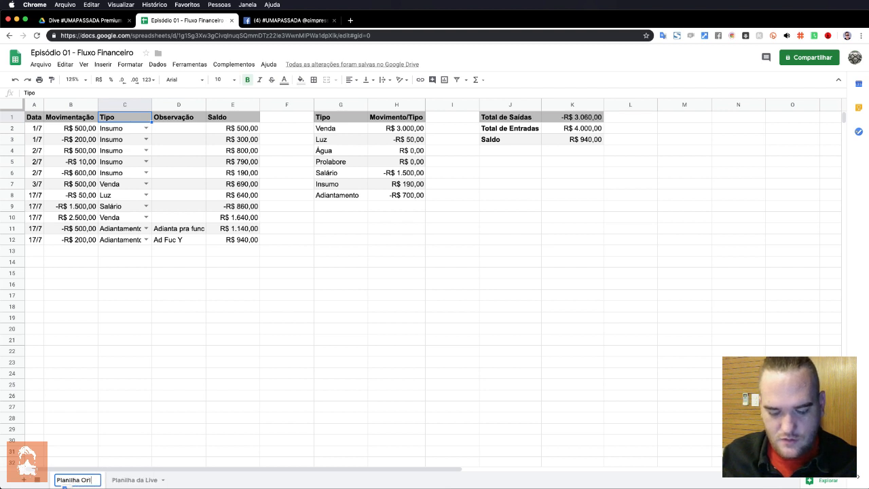
pyautogui.write('ginal')
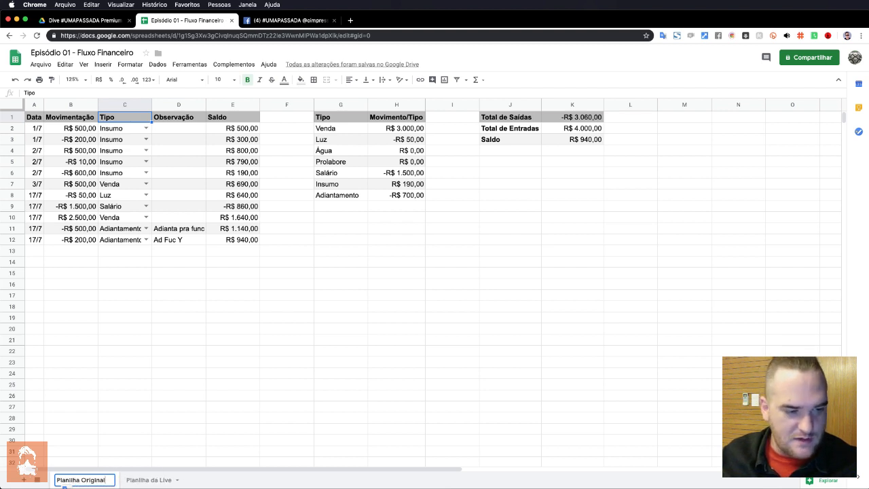
pyautogui.press('Return')
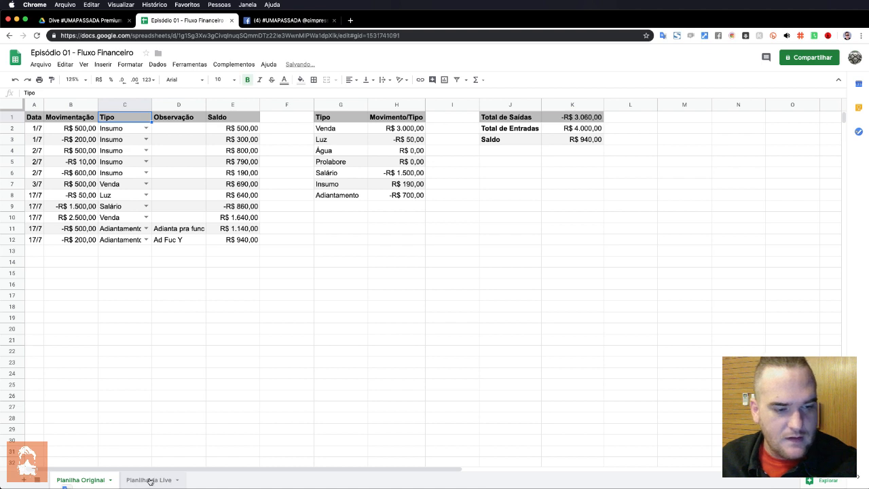
# Return to the Planilha da Live sheet and open data validation for cell C2, checking its cell range.
pyautogui.click(148, 479)
pyautogui.click(154, 149)
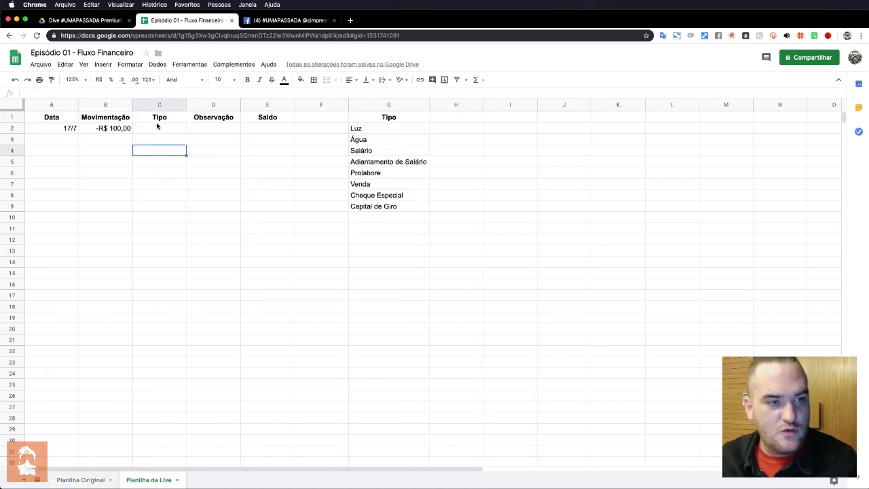
pyautogui.click(157, 127)
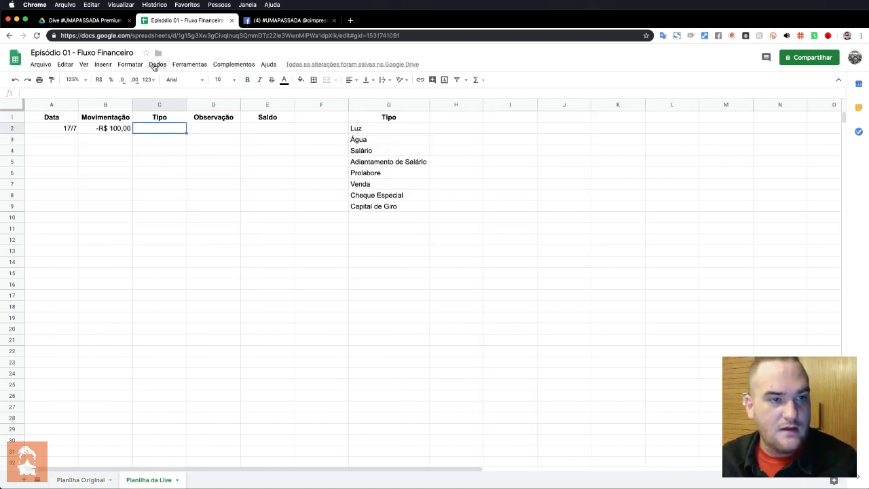
pyautogui.click(156, 64)
pyautogui.click(202, 163)
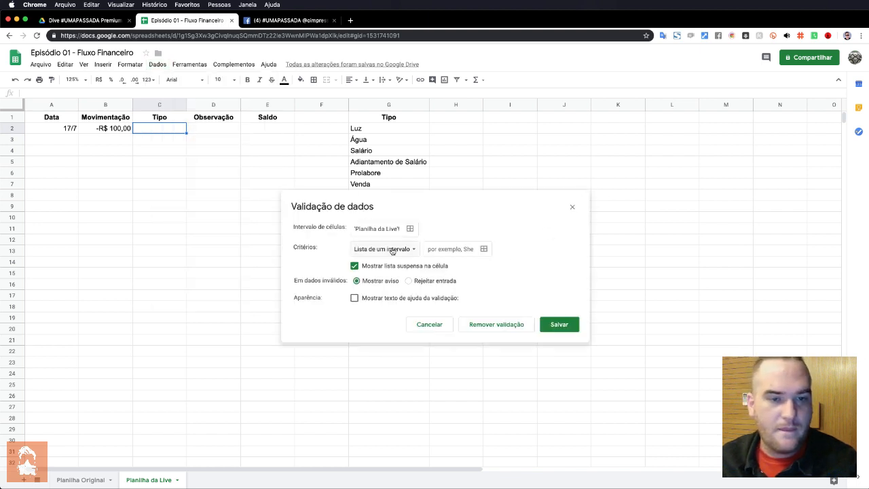
pyautogui.click(369, 228)
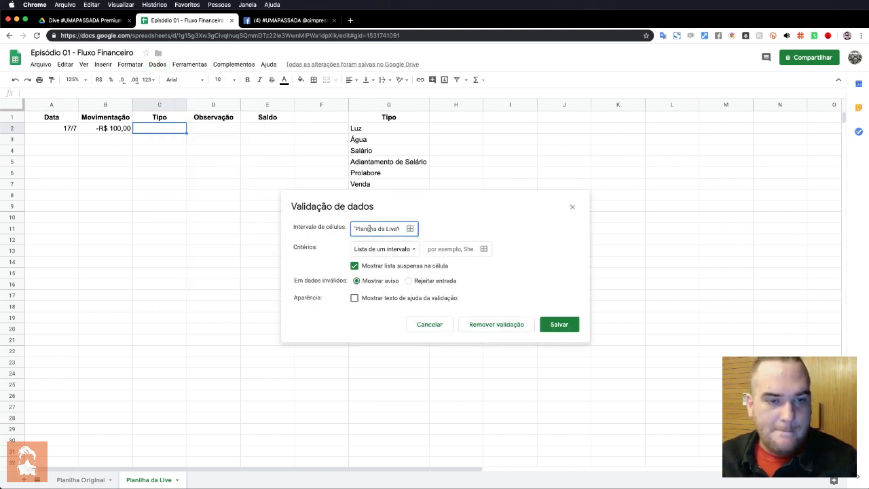
pyautogui.moveTo(365, 229); pyautogui.dragTo(398, 229)
pyautogui.click(397, 228)
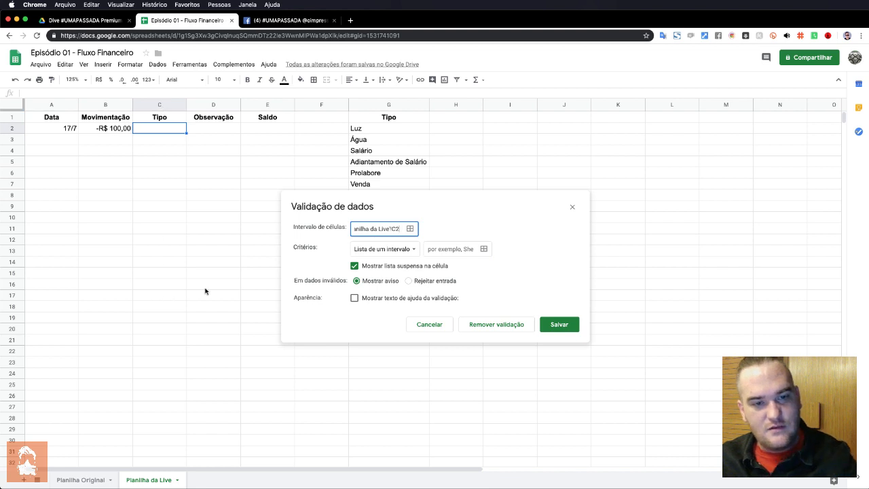
# Set the validation's cell range to C2:C so it covers the whole Tipo column below the header.
pyautogui.click(409, 230)
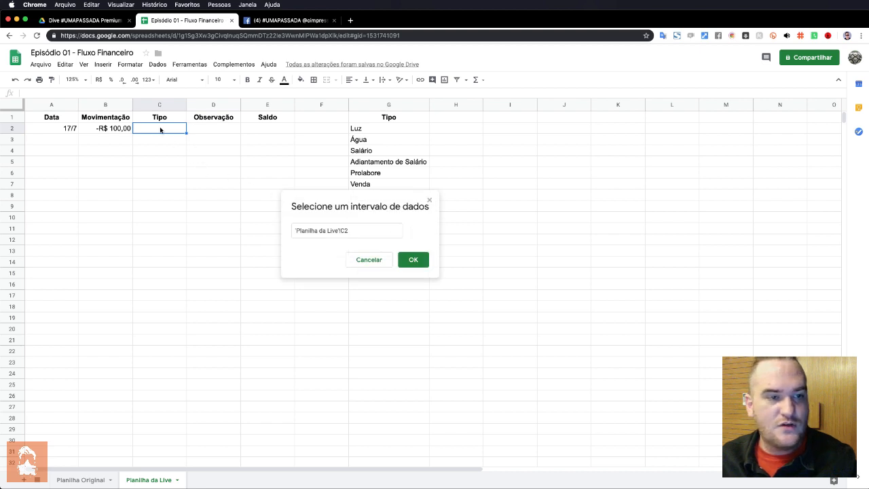
pyautogui.moveTo(161, 129); pyautogui.dragTo(152, 425)
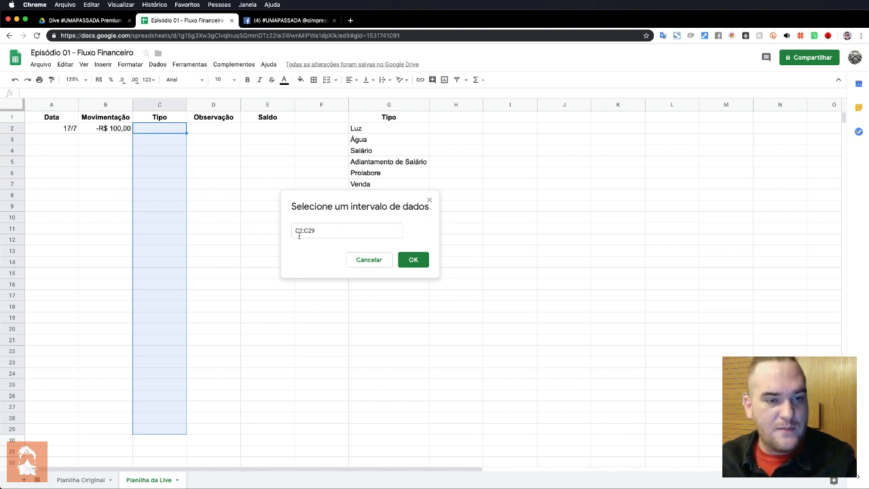
pyautogui.moveTo(307, 231); pyautogui.dragTo(313, 231)
pyautogui.press('BackSpace')
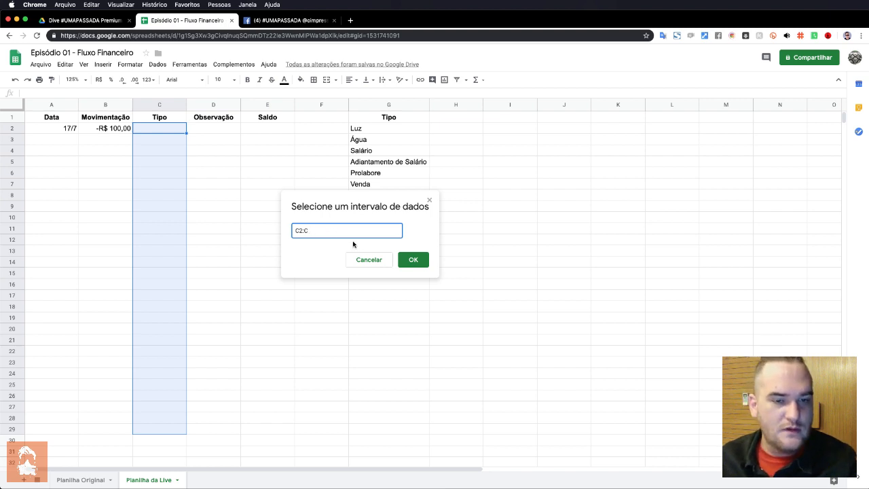
pyautogui.click(415, 258)
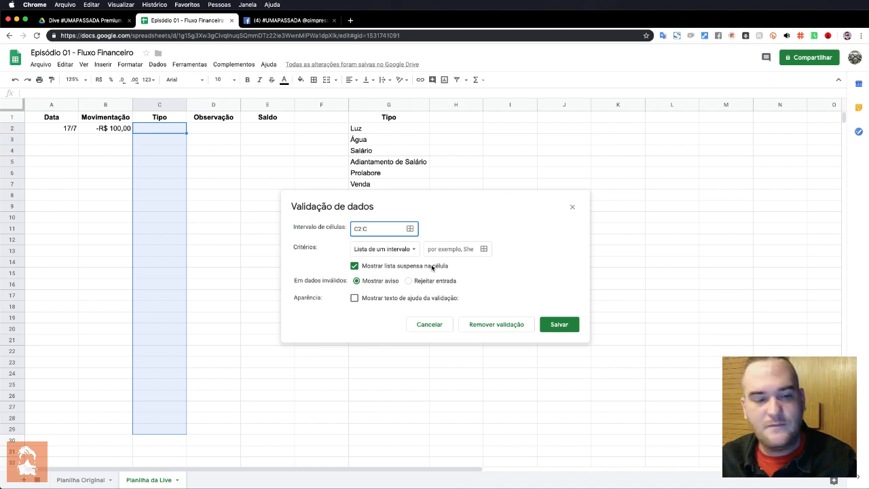
# Reselect the validation's cell range from the second entry row down as C3:C.
pyautogui.moveTo(377, 226); pyautogui.dragTo(341, 230)
pyautogui.click(373, 229)
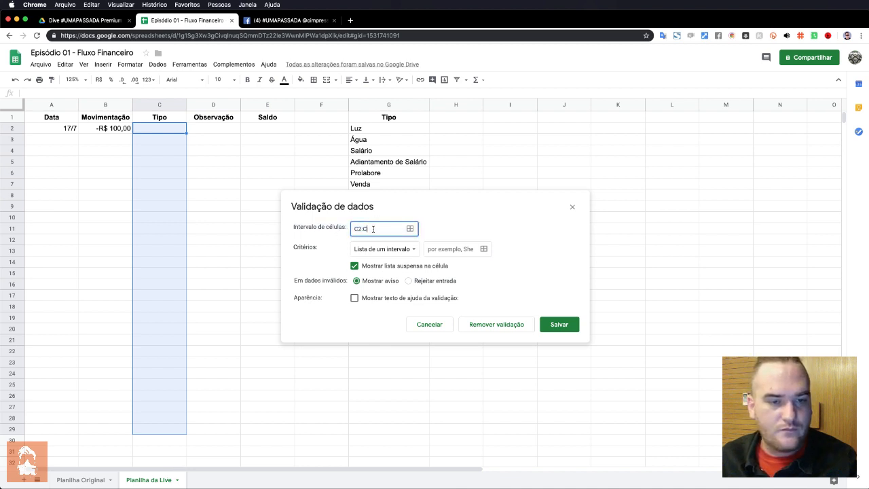
pyautogui.click(409, 228)
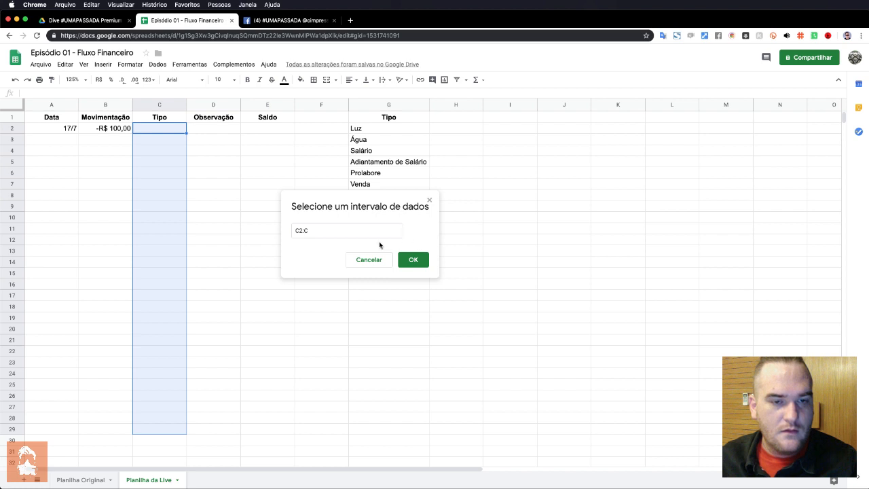
pyautogui.moveTo(167, 141); pyautogui.dragTo(186, 308)
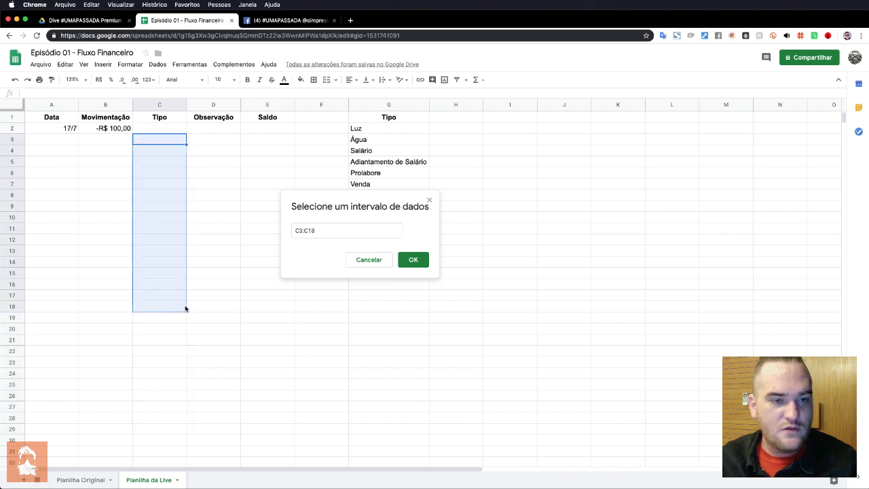
pyautogui.click(323, 233)
pyautogui.press('BackSpace')
pyautogui.press('BackSpace')
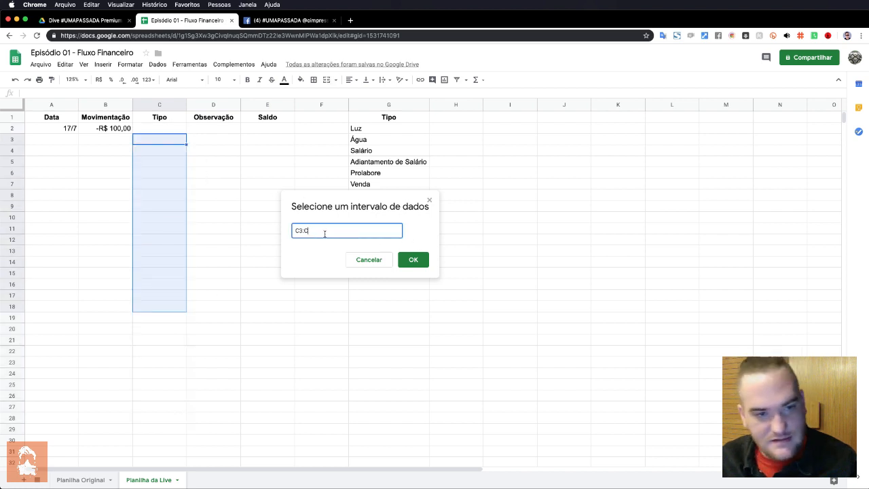
pyautogui.click(413, 259)
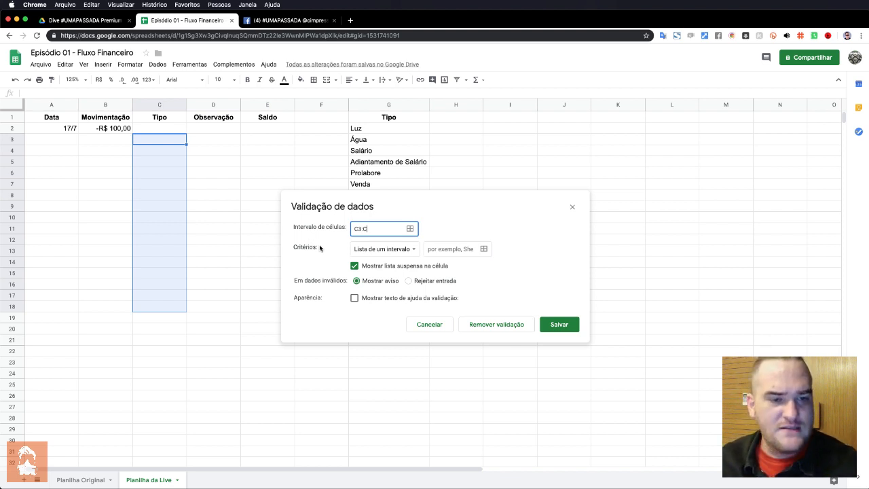
# Set the validation criteria to a list from the range G2:G and restore the cell range to C2:C.
pyautogui.click(411, 250)
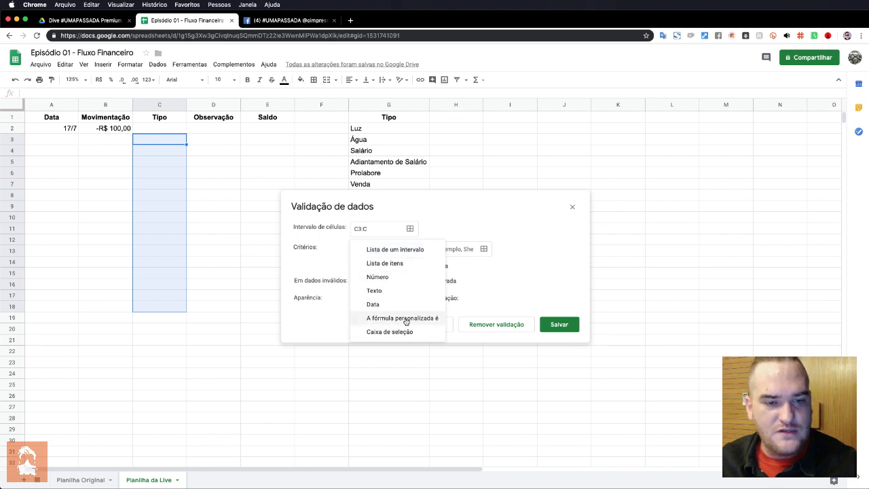
pyautogui.click(390, 250)
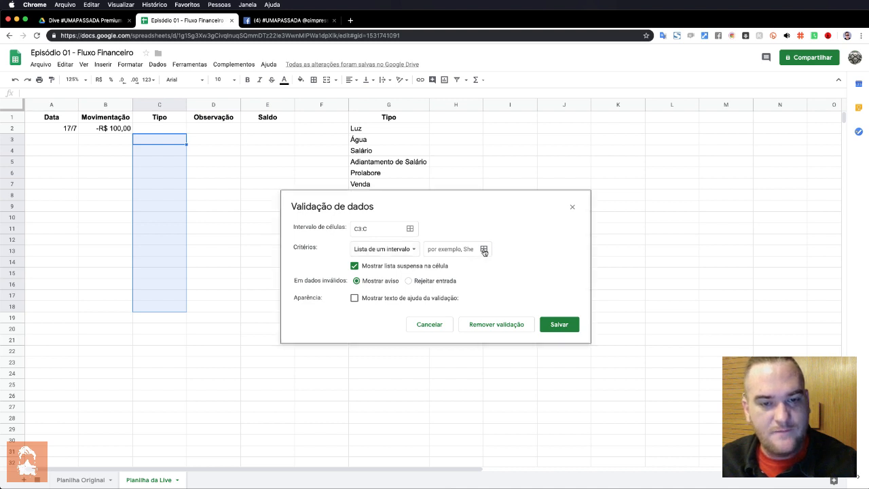
pyautogui.click(484, 250)
pyautogui.moveTo(355, 200); pyautogui.dragTo(619, 199)
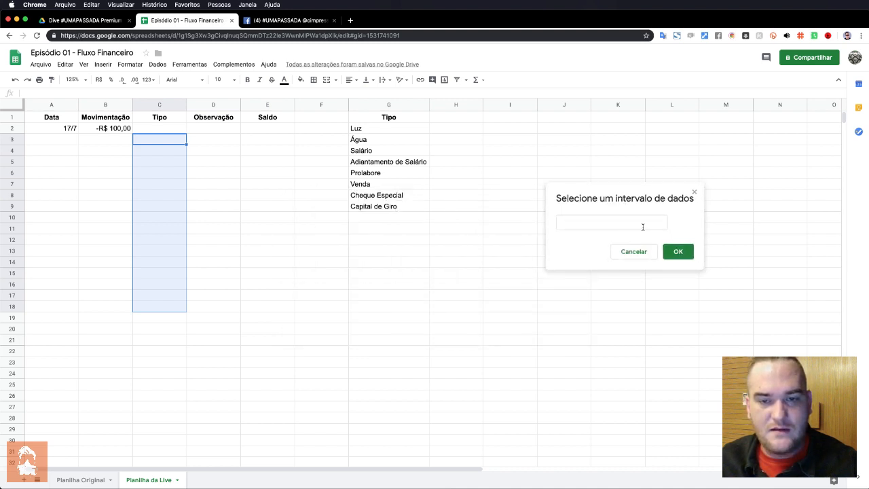
pyautogui.click(606, 223)
pyautogui.moveTo(387, 128); pyautogui.dragTo(389, 341)
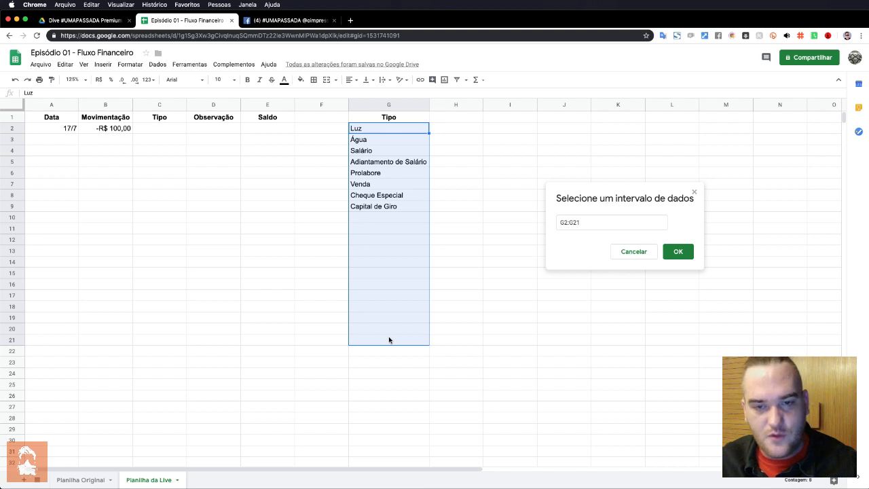
pyautogui.click(573, 222)
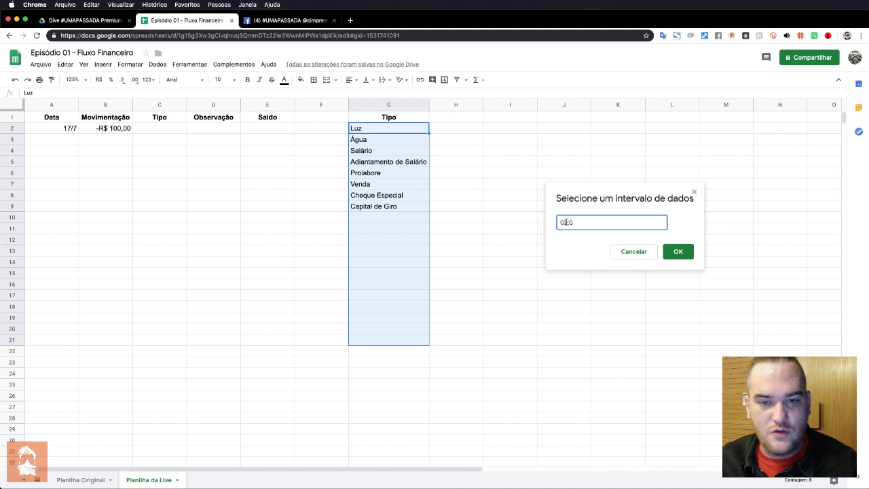
pyautogui.moveTo(567, 221); pyautogui.dragTo(581, 222)
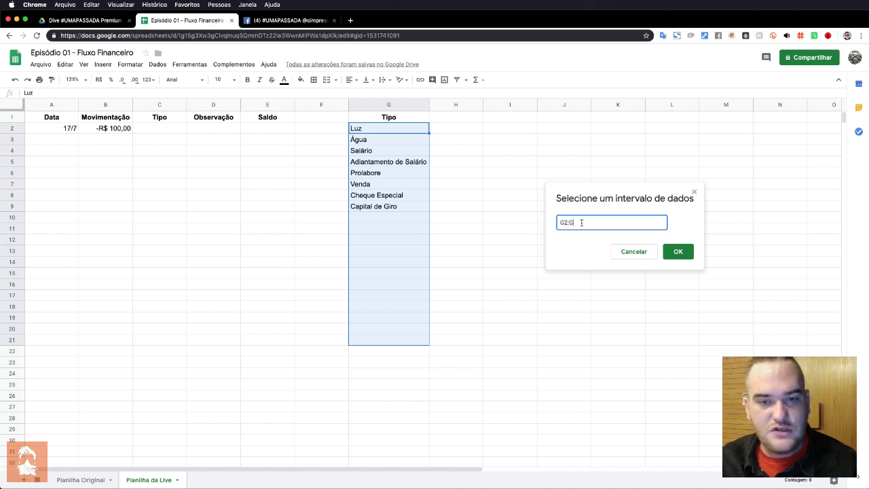
pyautogui.click(677, 251)
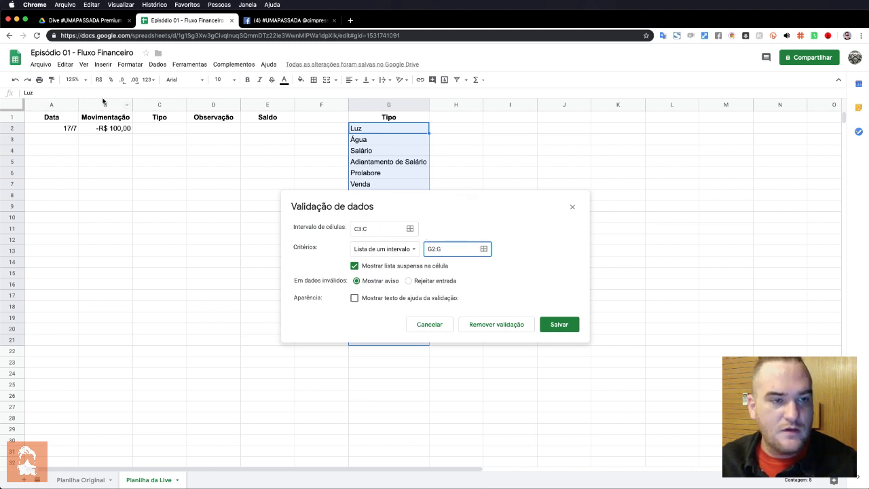
pyautogui.click(360, 229)
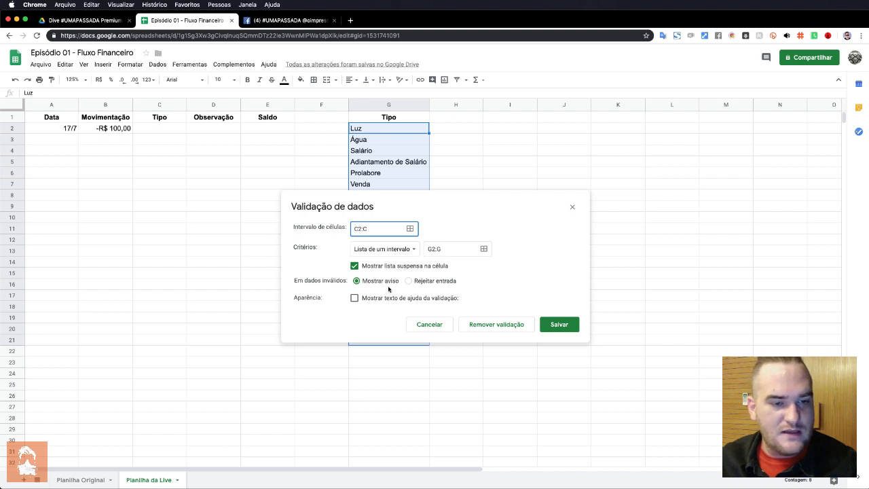
# Set the Tipo validation to reject invalid entries, leave the help text off, and save the rule.
pyautogui.click(428, 282)
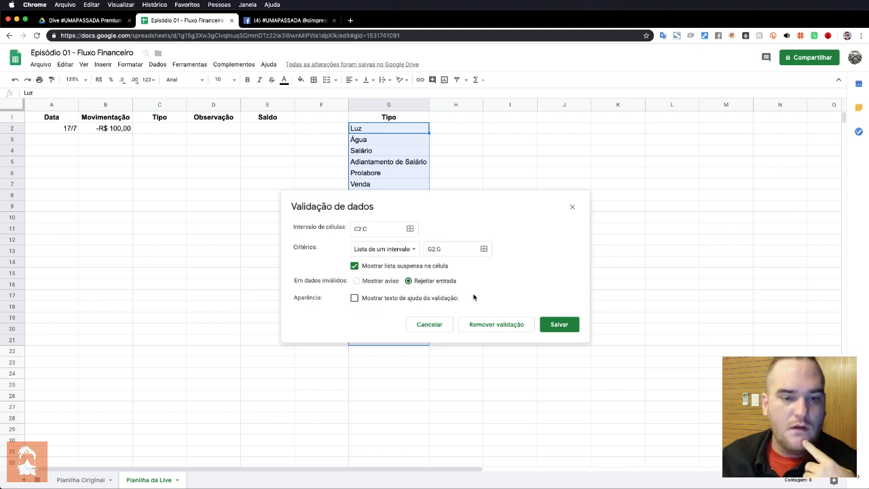
pyautogui.click(418, 298)
pyautogui.moveTo(383, 319); pyautogui.dragTo(333, 324)
pyautogui.click(387, 319)
pyautogui.doubleClick(387, 319)
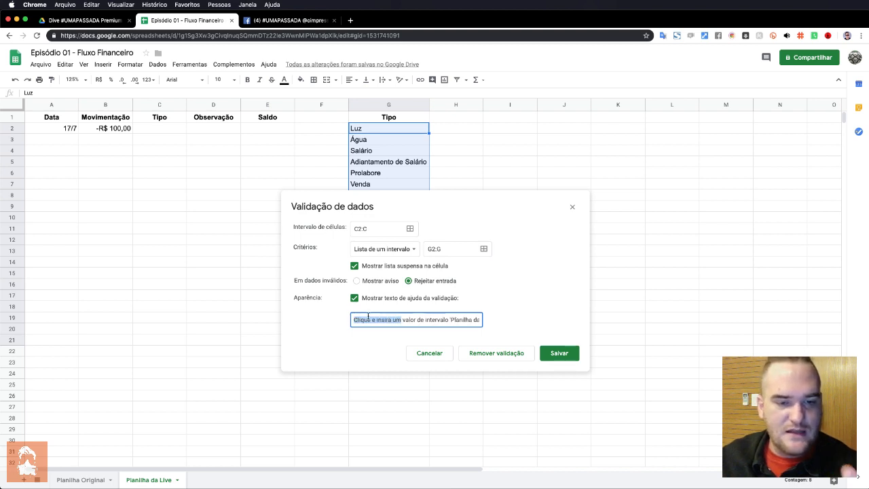
pyautogui.click(354, 298)
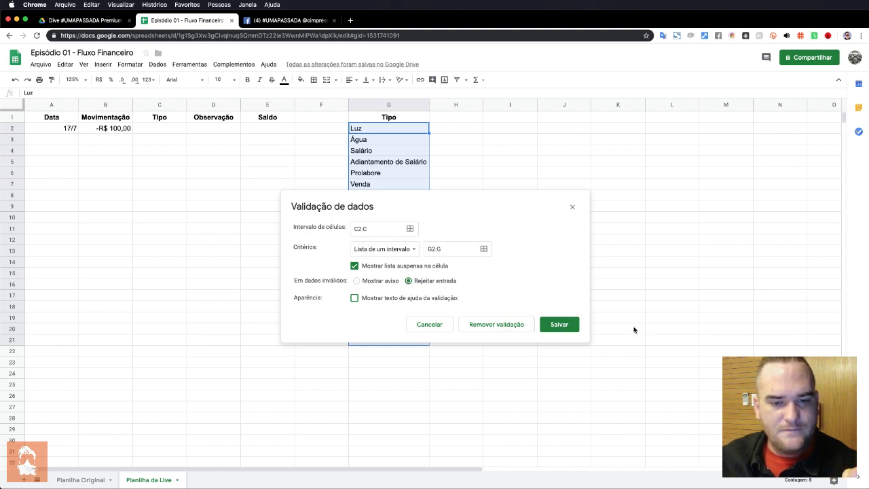
pyautogui.click(559, 324)
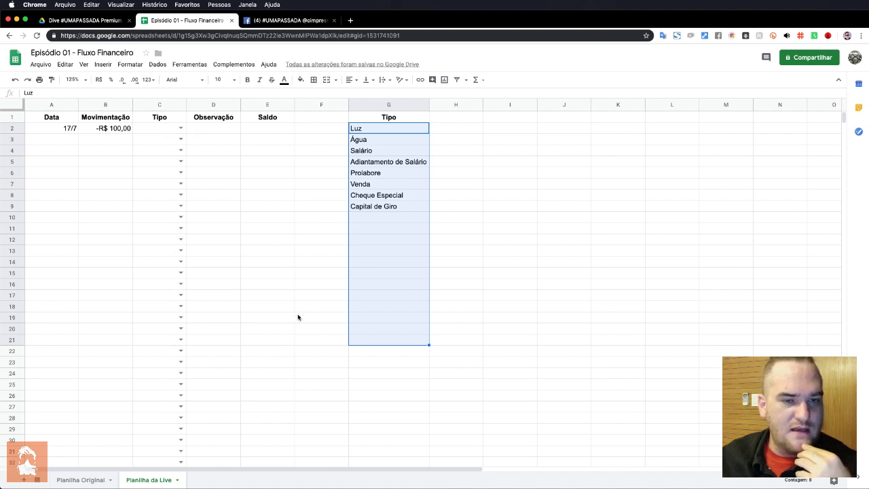
# Check the options offered by the Tipo dropdown in C2 against the reference list in column G.
pyautogui.click(401, 230)
pyautogui.click(374, 175)
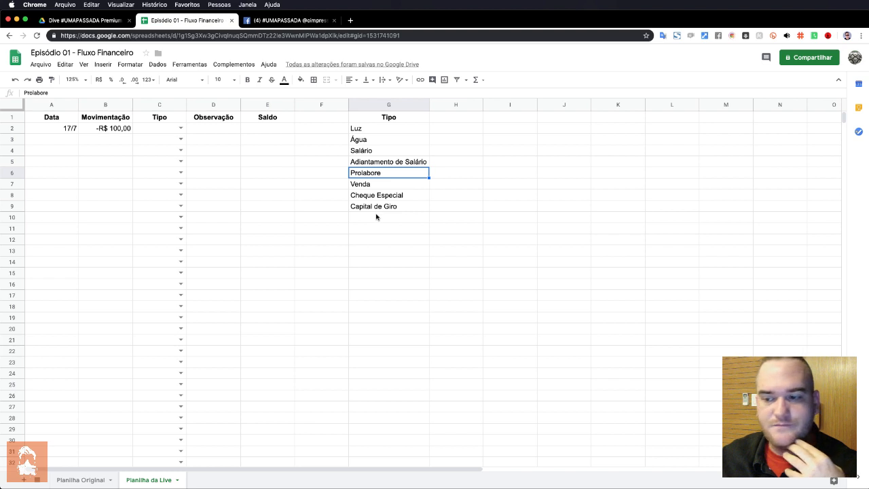
pyautogui.click(181, 128)
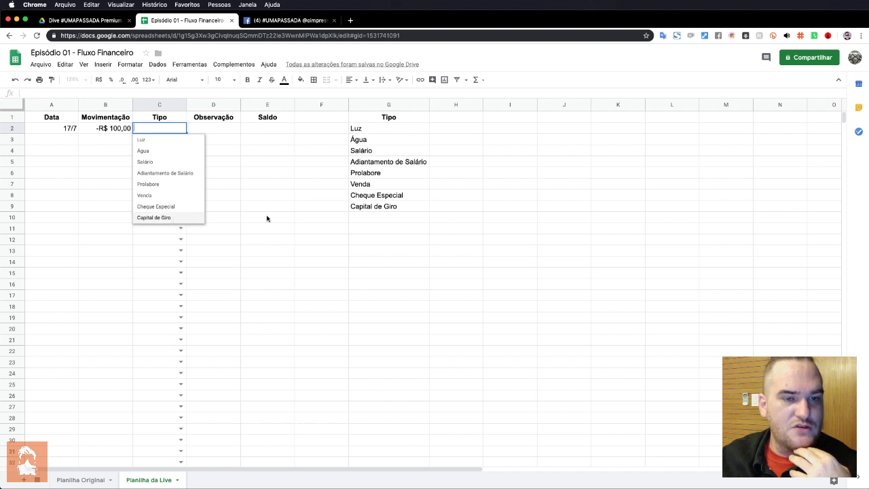
# Add Compra de Insumo to the reference list of types in G10.
pyautogui.click(373, 229)
pyautogui.click(378, 219)
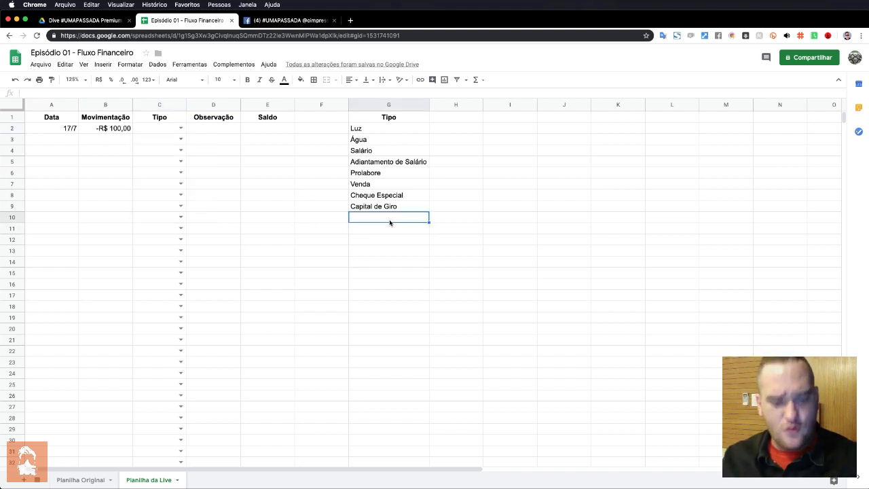
pyautogui.write('Comp')
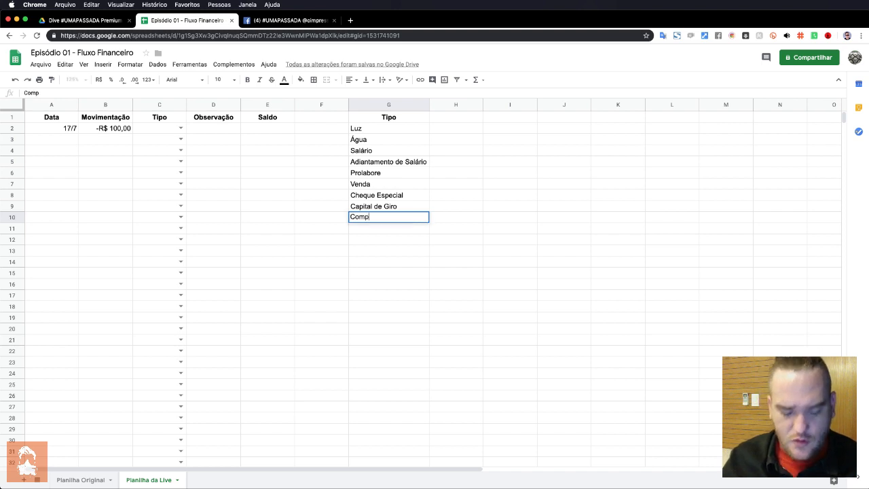
pyautogui.write('ra de Insumo')
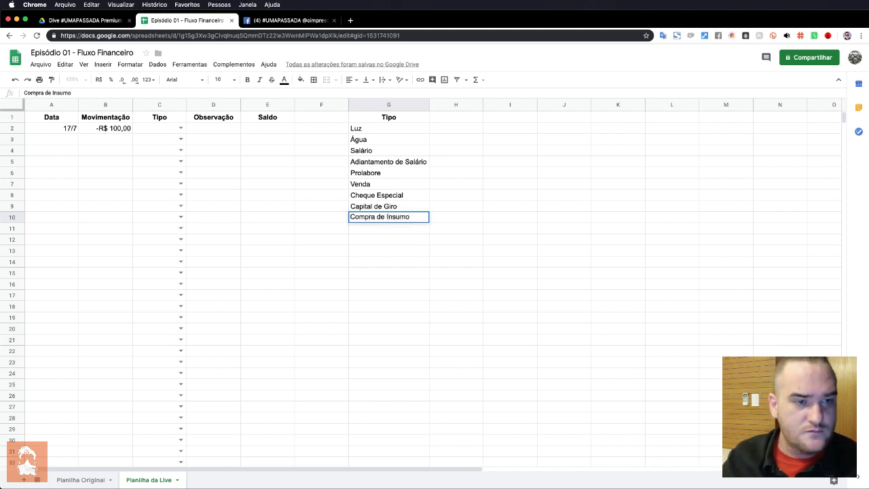
pyautogui.press('Return')
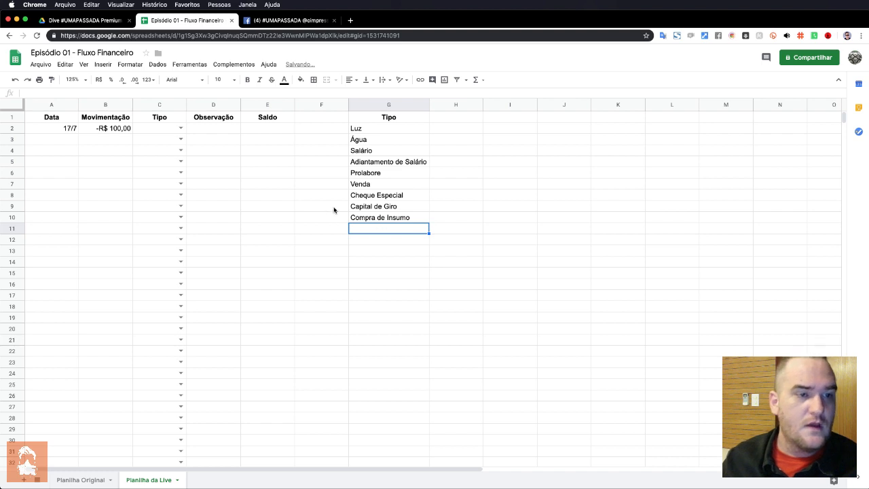
# Check the dropdown options in several Tipo cells and how far down column C the validation reaches.
pyautogui.click(180, 373)
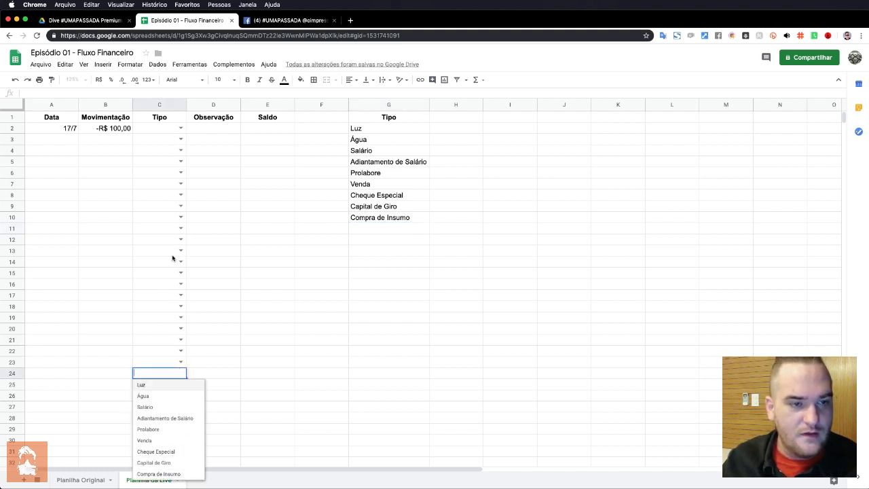
pyautogui.click(181, 217)
pyautogui.click(179, 195)
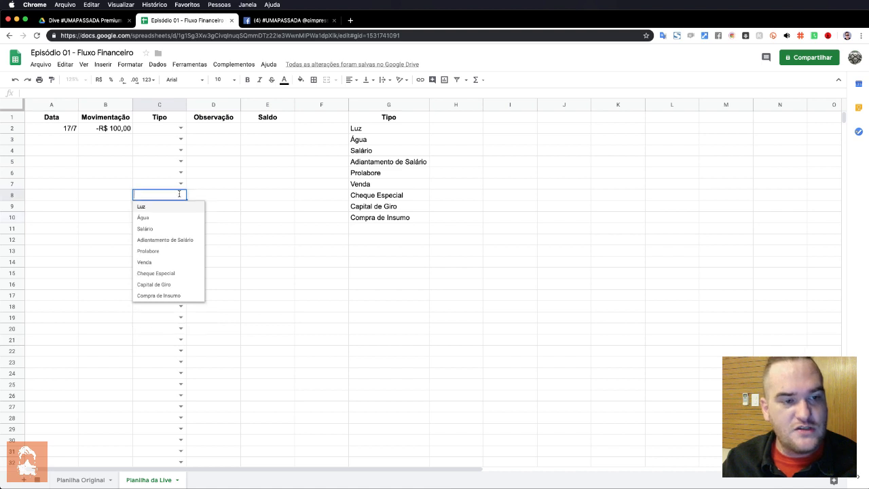
pyautogui.click(170, 129)
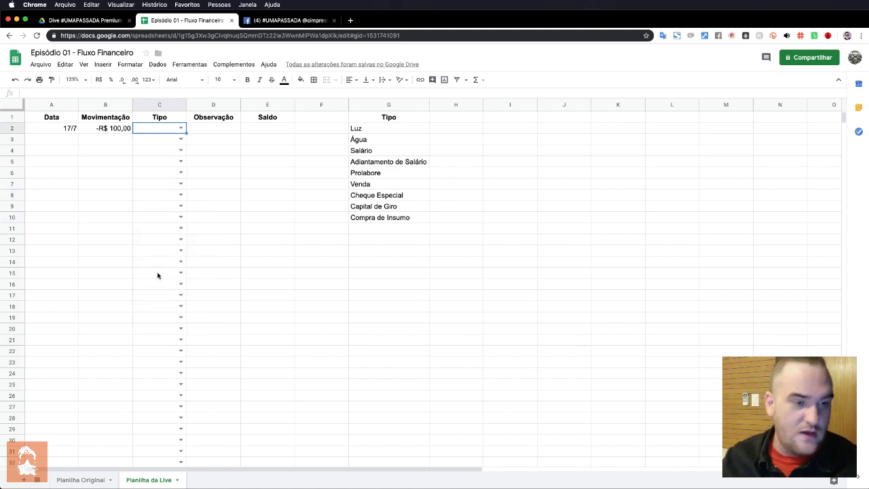
pyautogui.press('super+Down')
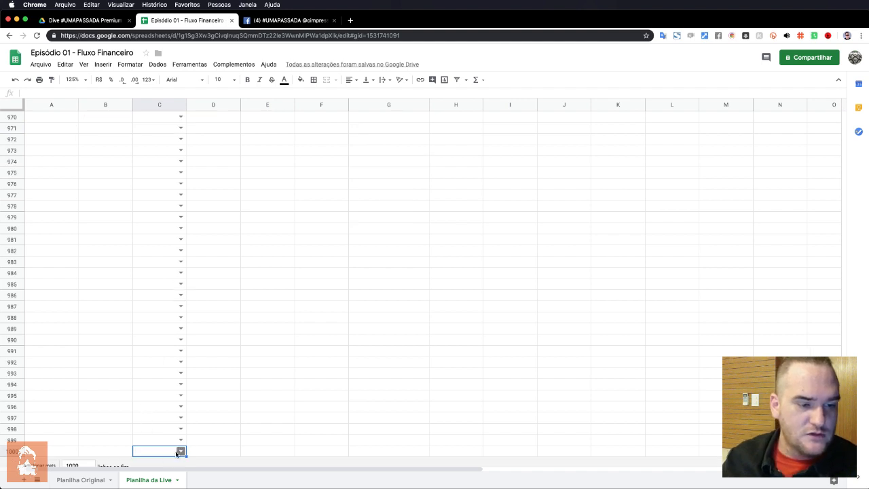
pyautogui.press('super+Up')
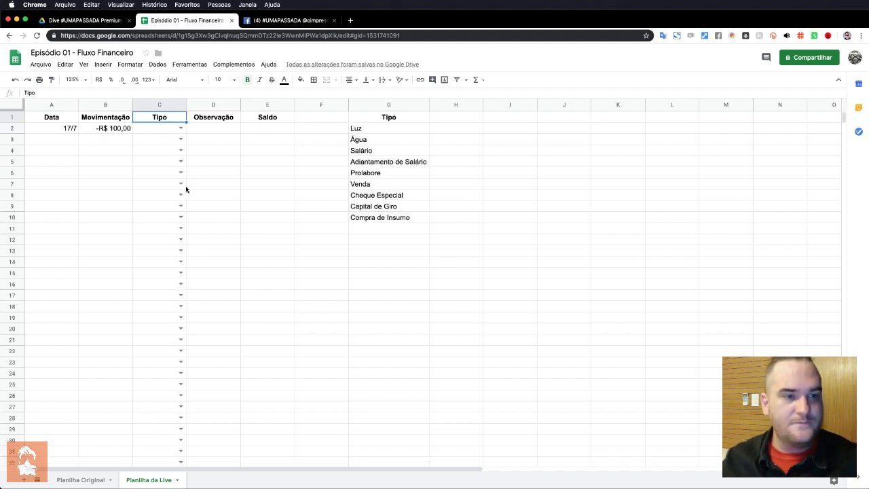
pyautogui.press('Down')
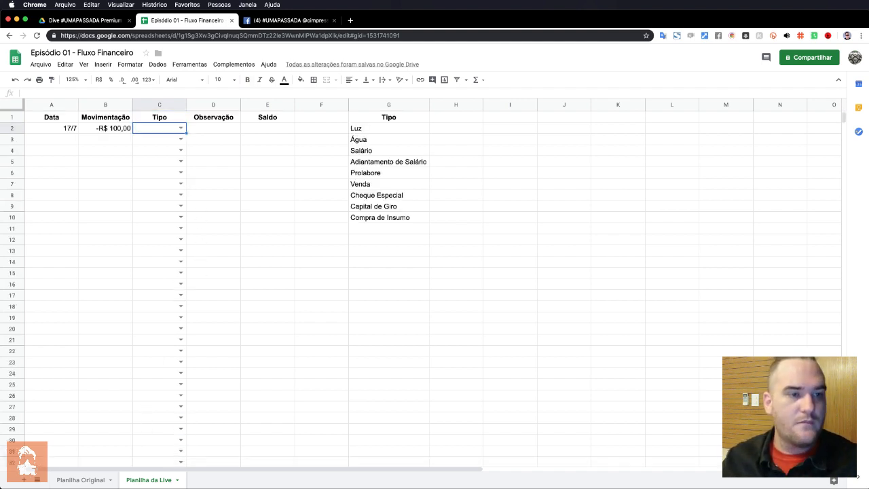
# Add Impostos to the reference list of types in G11.
pyautogui.click(391, 130)
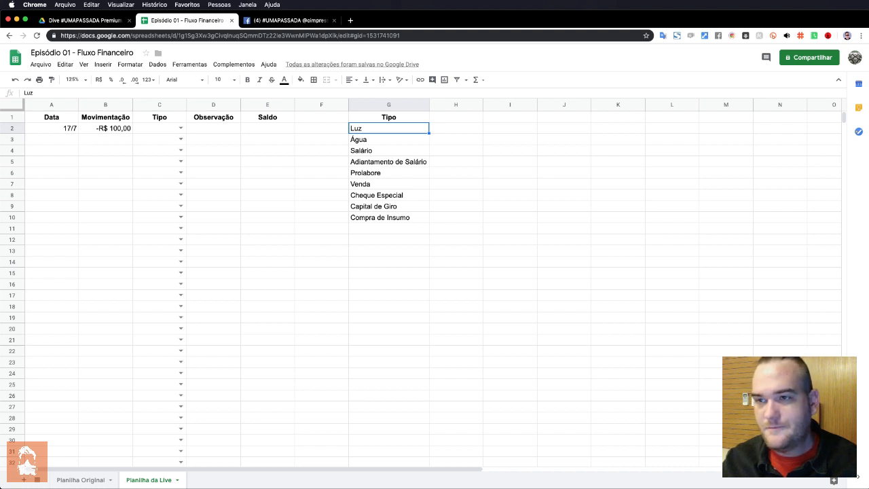
pyautogui.click(405, 232)
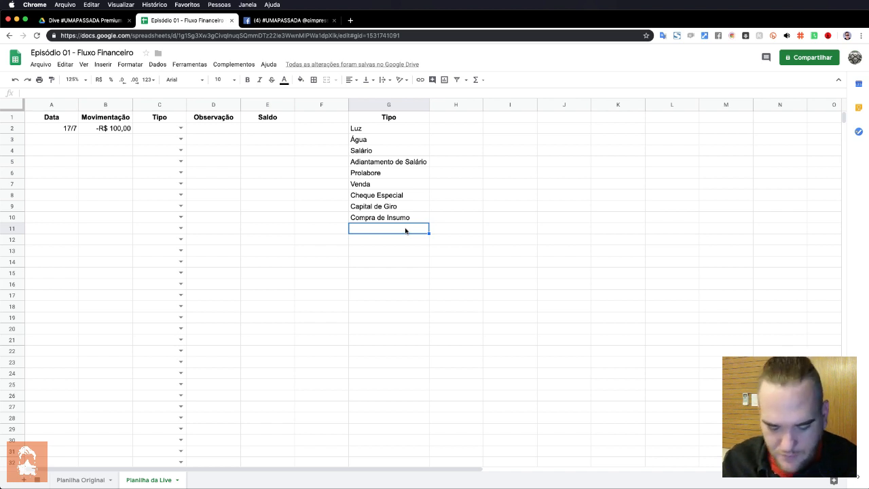
pyautogui.write('Imp')
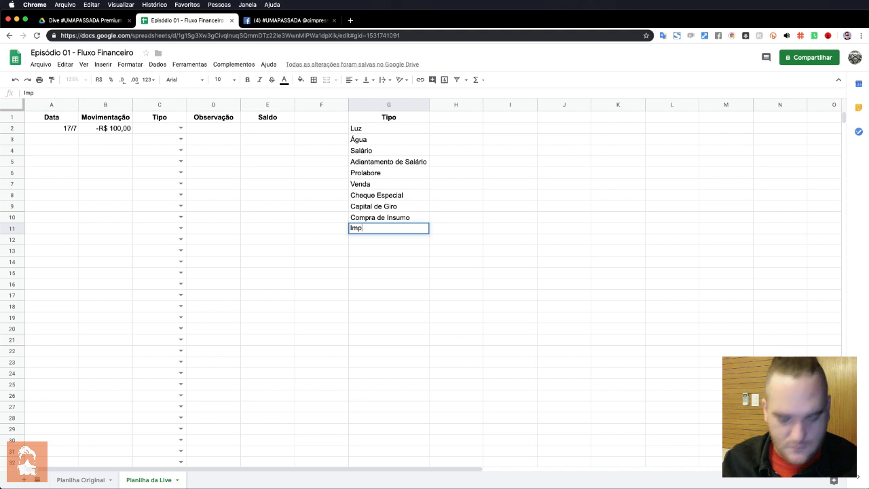
pyautogui.write('ósostos')
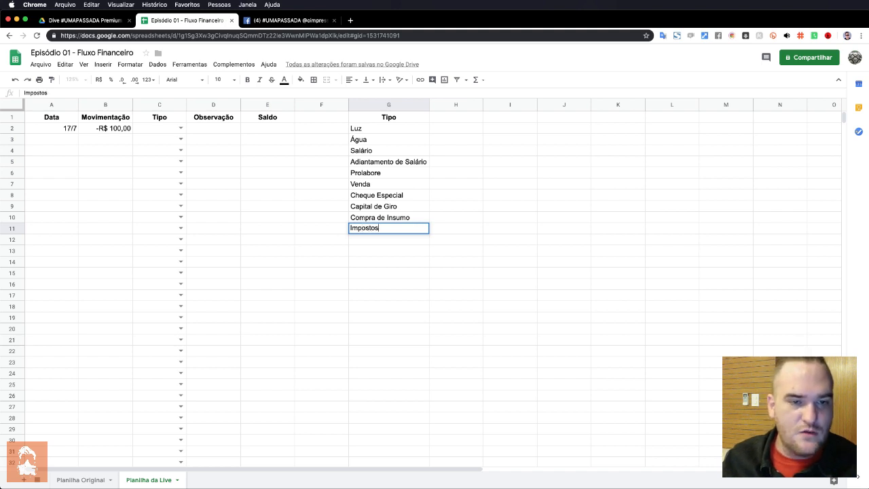
pyautogui.press('Return')
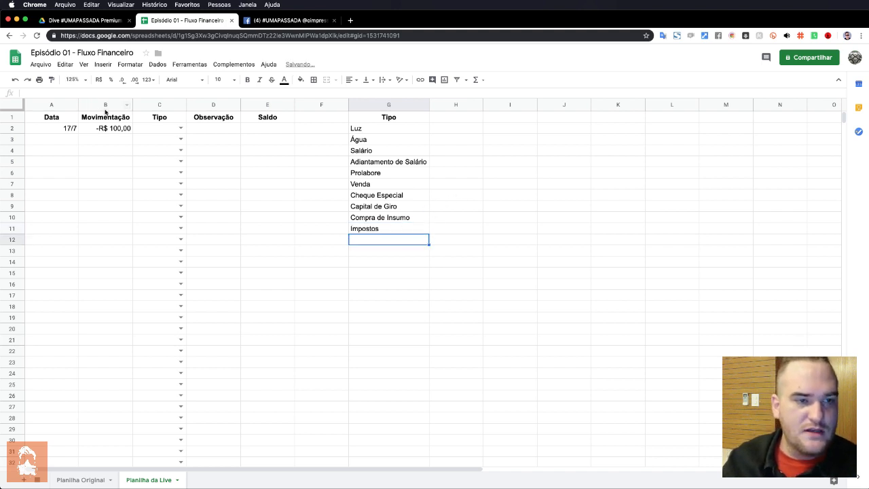
# Check the updated options in C2 and choose Compra de Insumo as the first movement's type.
pyautogui.click(180, 129)
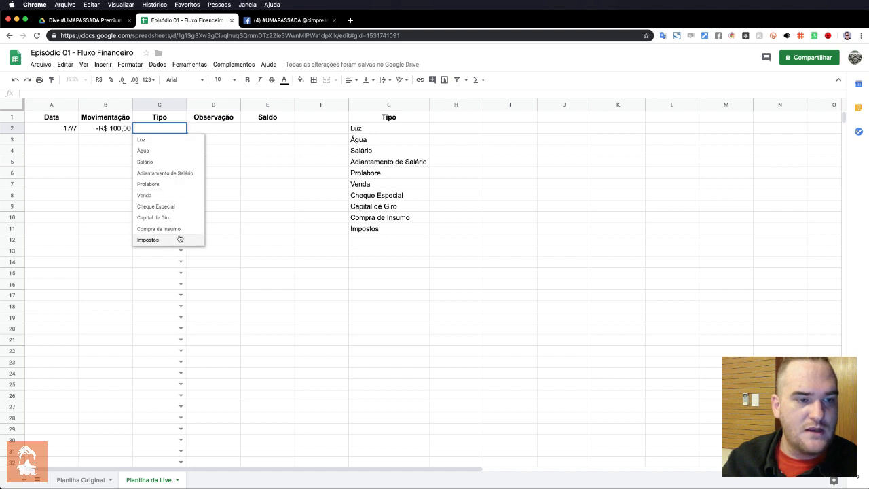
pyautogui.click(247, 169)
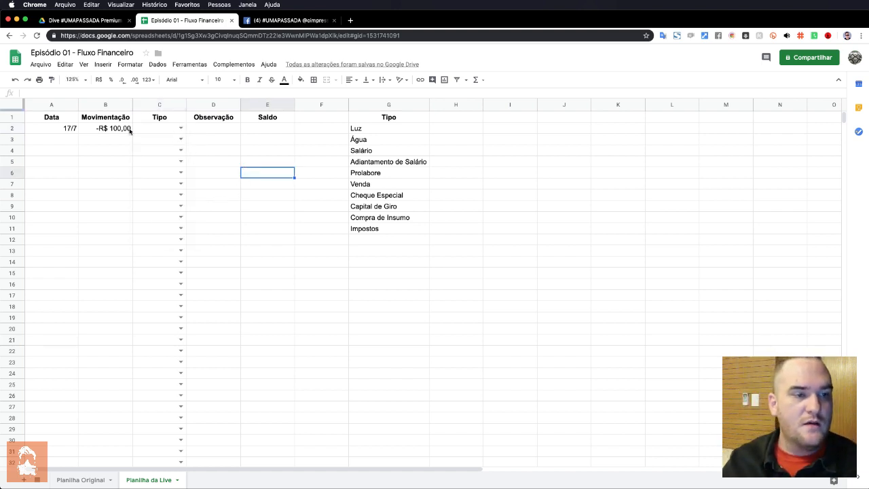
pyautogui.click(180, 129)
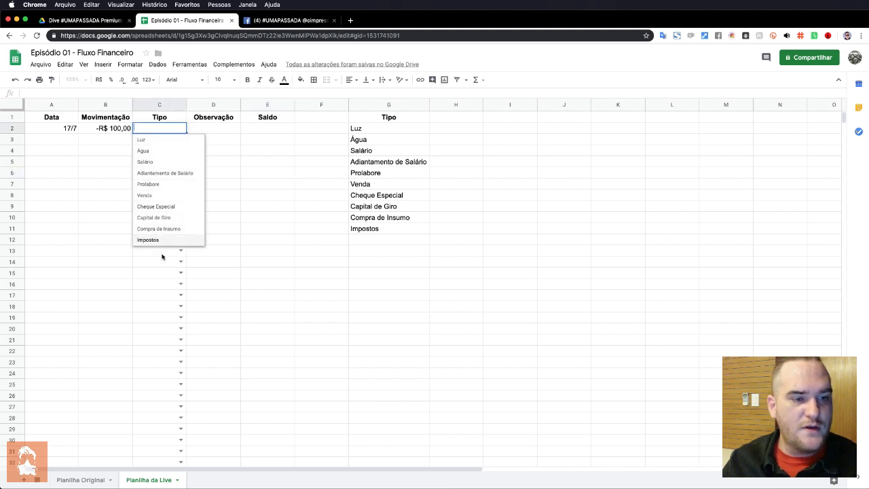
pyautogui.click(181, 231)
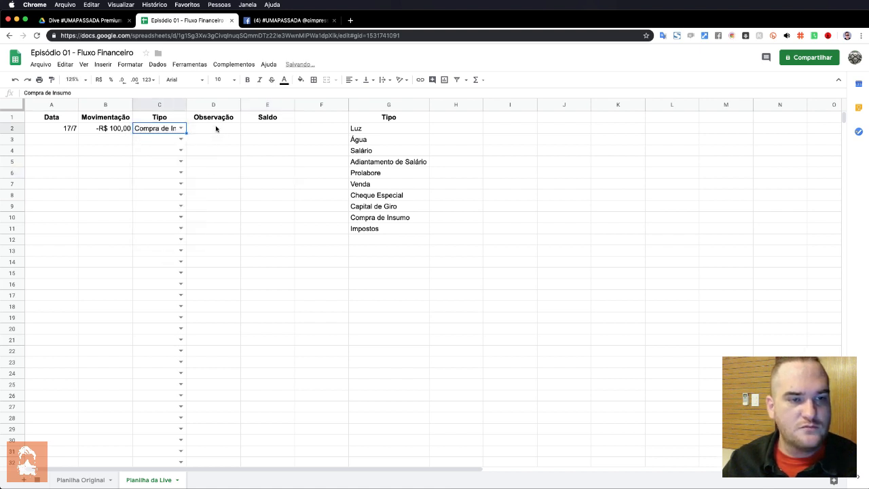
# Enter Tinta as the first movement's observation in D2.
pyautogui.click(216, 129)
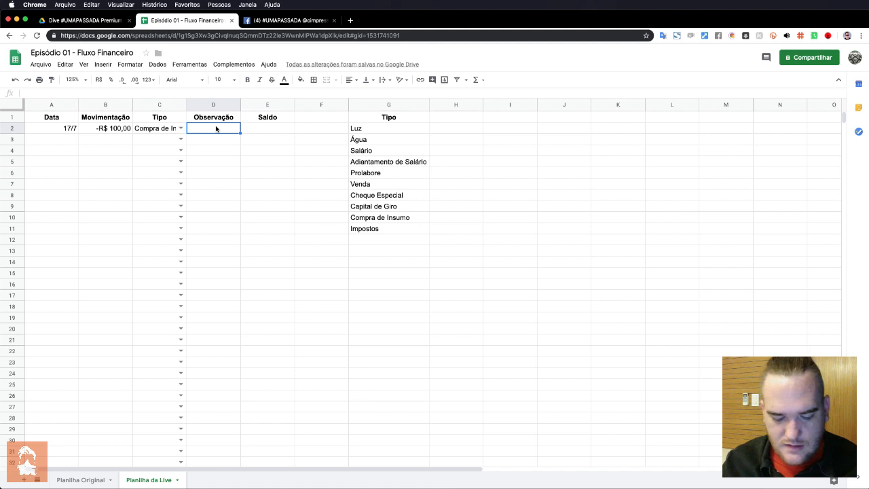
pyautogui.write('Tinta')
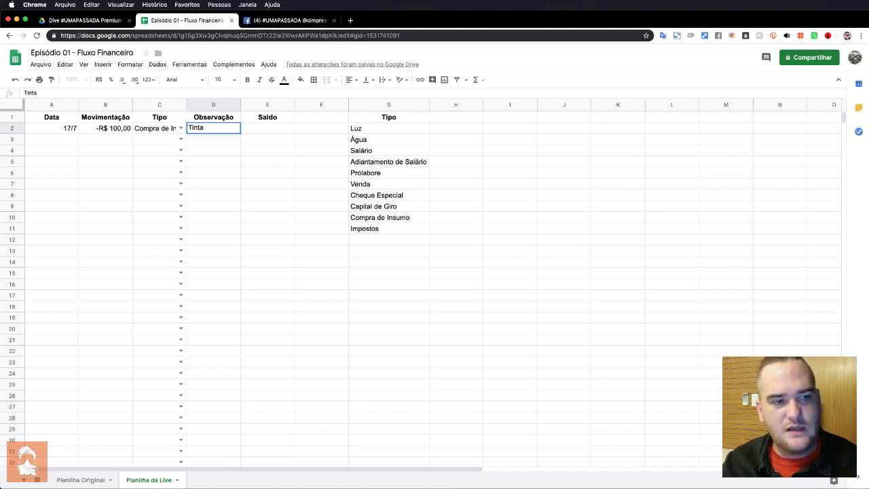
pyautogui.click(267, 140)
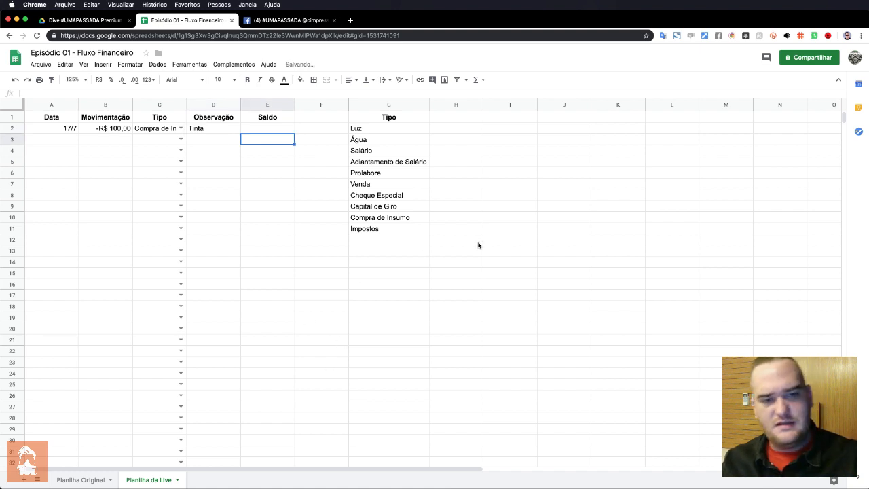
pyautogui.moveTo(394, 196); pyautogui.dragTo(391, 317)
pyautogui.click(385, 253)
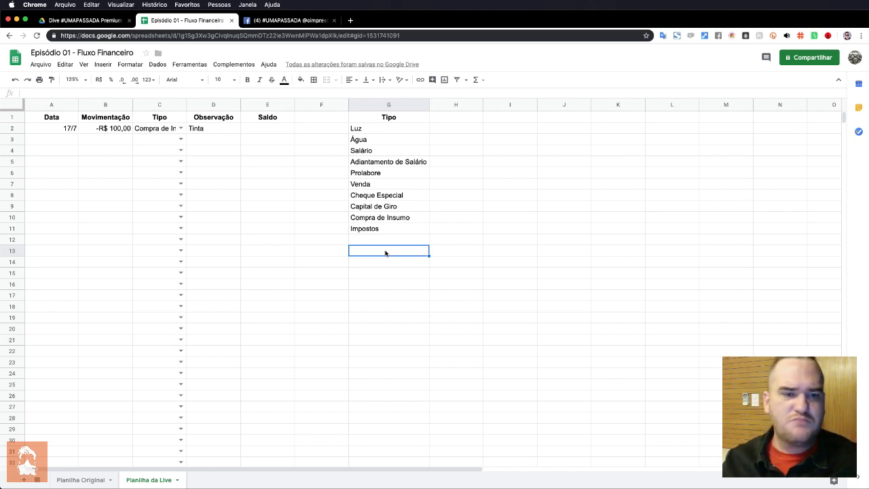
pyautogui.click(154, 130)
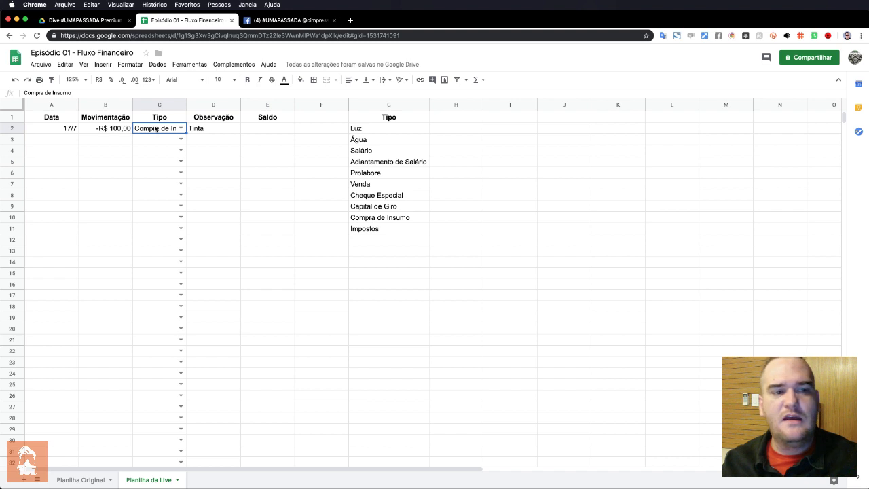
# Replace the first movement's observation in D2 with Comprei Tinta Fornecedor X and widen column D to fit the text.
pyautogui.click(207, 129)
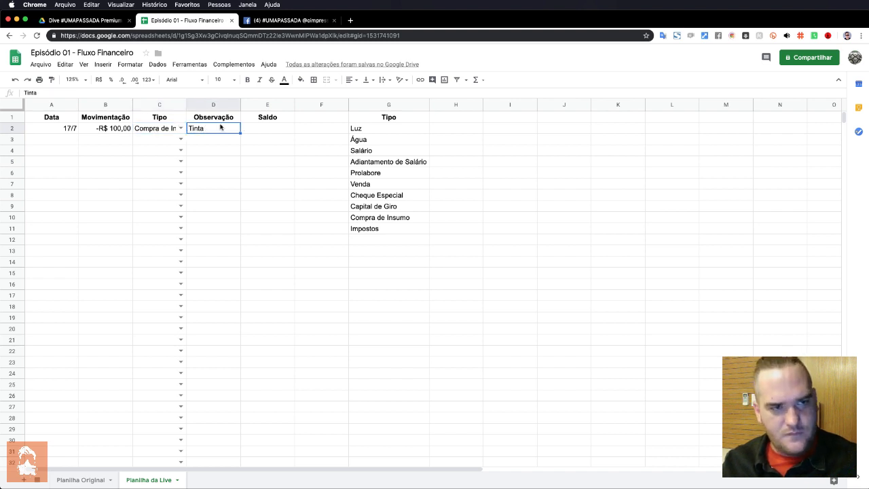
pyautogui.write('Comple')
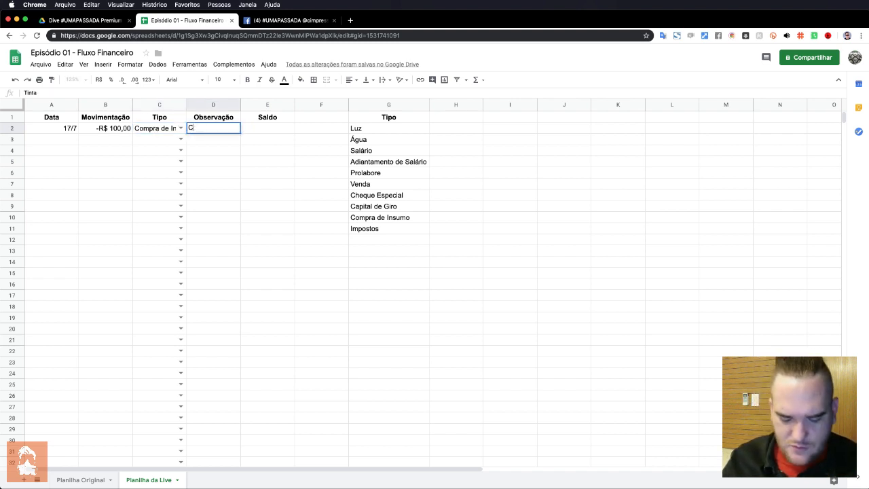
pyautogui.press('BackSpace')
pyautogui.press('BackSpace')
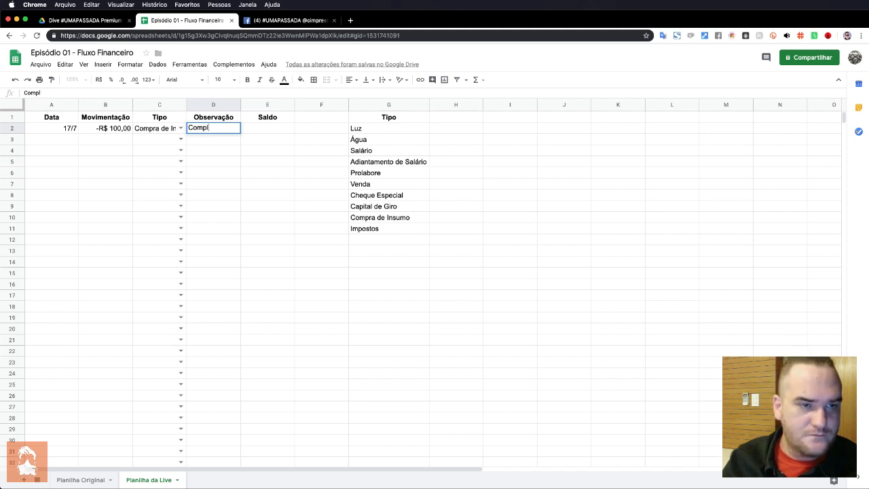
pyautogui.write('rei Tinta ')
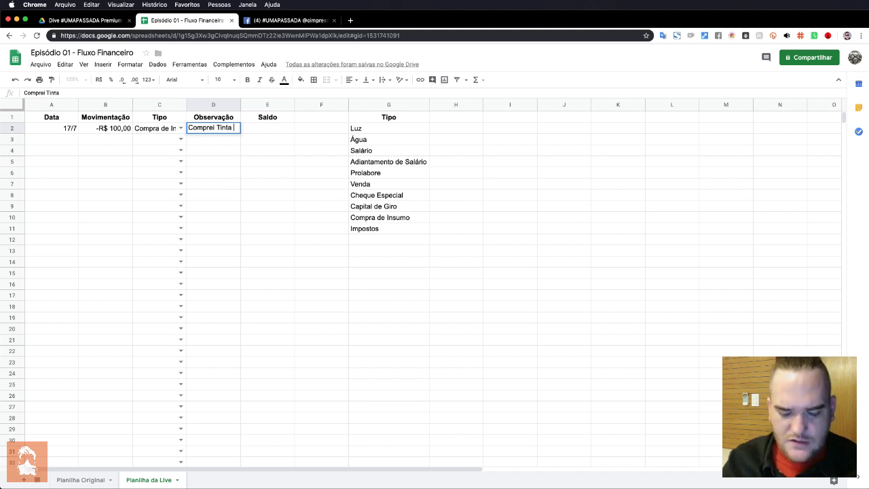
pyautogui.write('Fornecedor X')
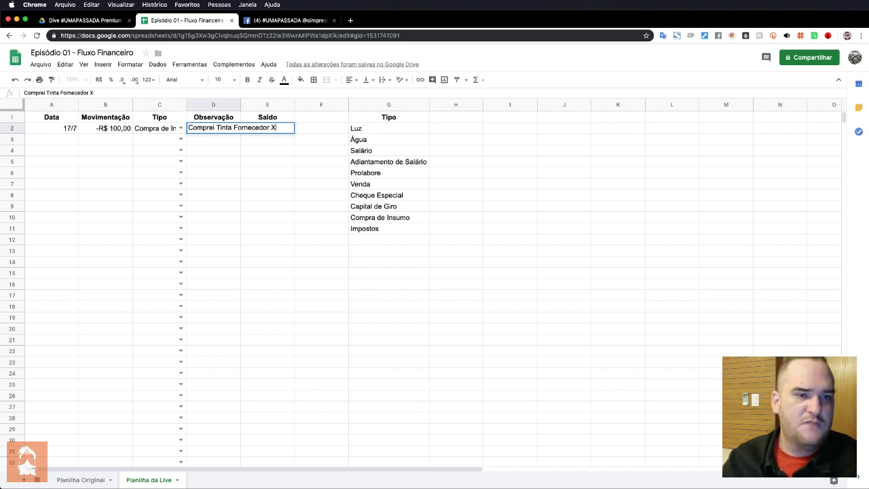
pyautogui.press('Return')
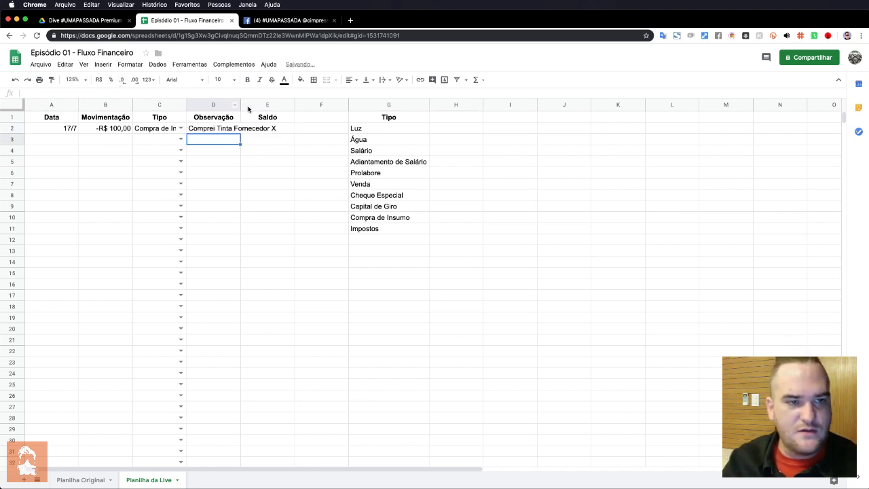
pyautogui.moveTo(239, 105); pyautogui.dragTo(278, 105)
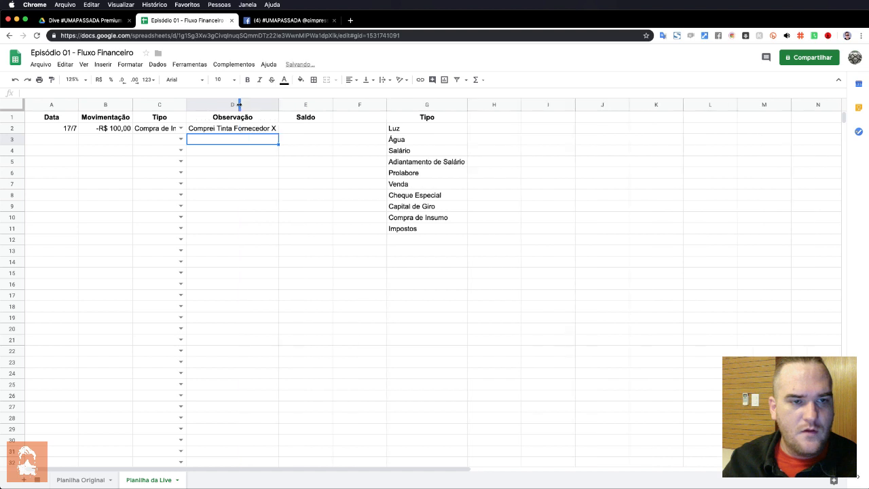
pyautogui.click(251, 130)
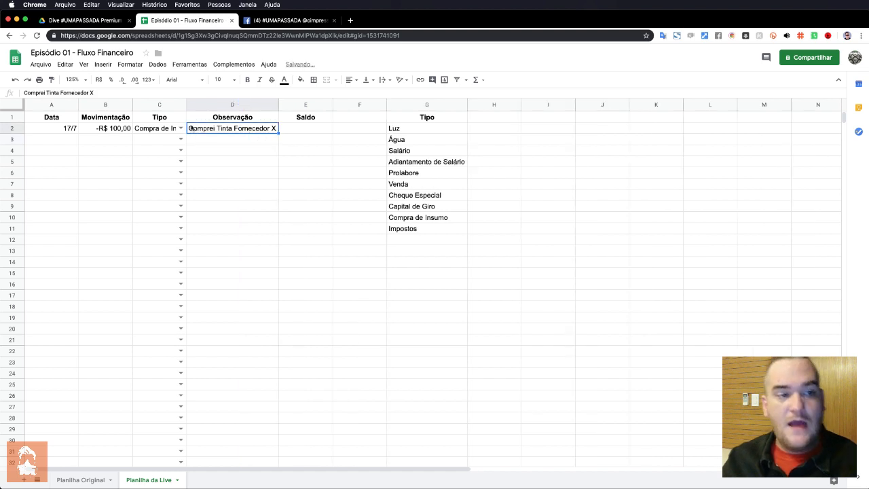
# Review the Tipo column against the reference list in column G and the dropdown options in C2.
pyautogui.click(168, 121)
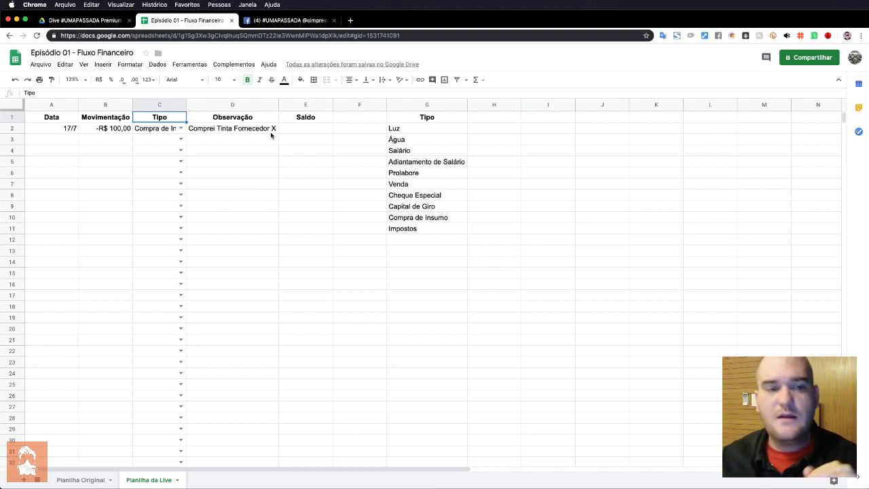
pyautogui.moveTo(428, 117); pyautogui.dragTo(411, 229)
pyautogui.moveTo(484, 121); pyautogui.dragTo(482, 234)
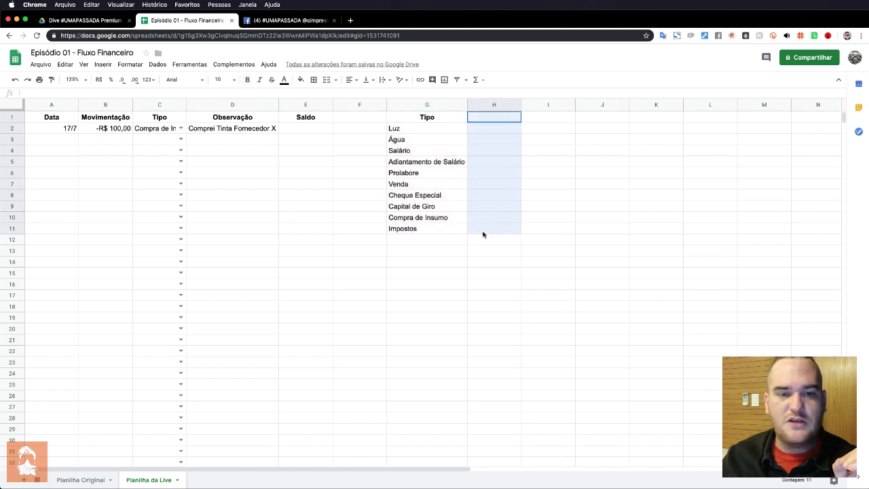
pyautogui.click(168, 130)
pyautogui.click(181, 128)
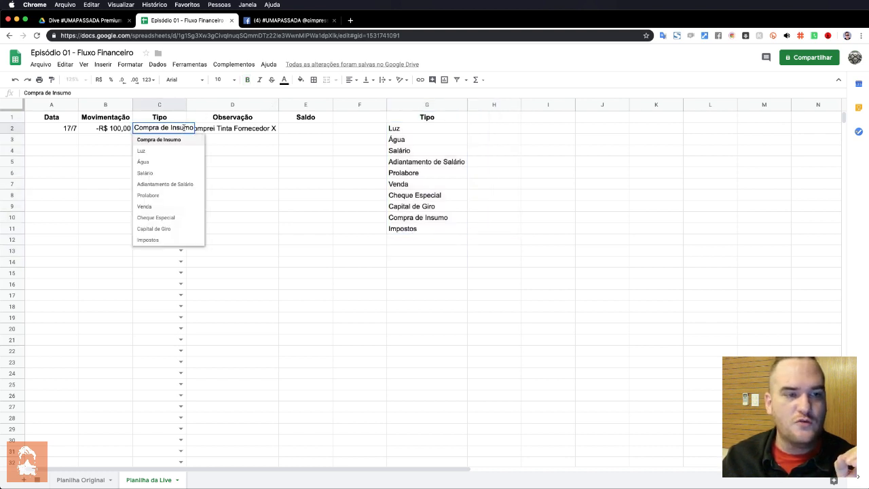
pyautogui.click(237, 129)
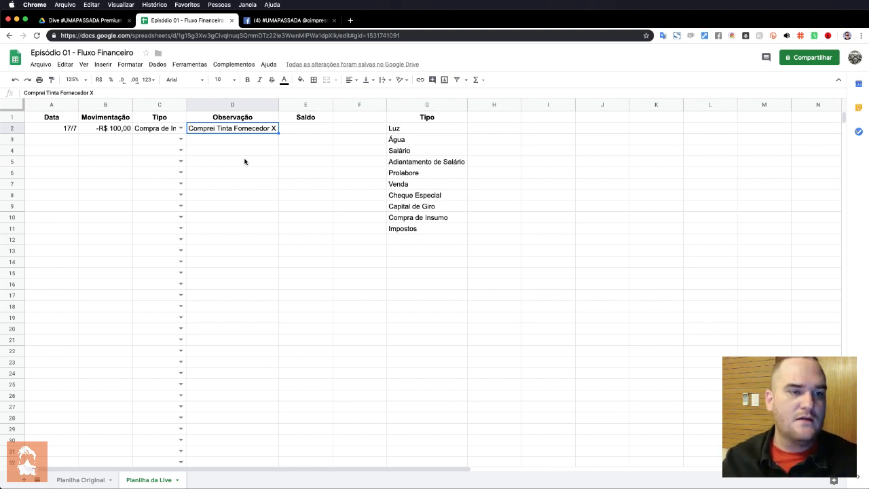
pyautogui.click(313, 130)
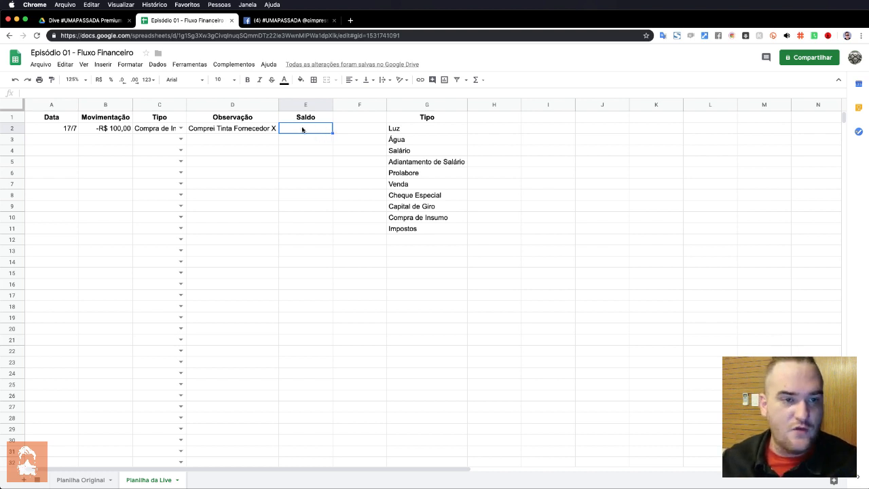
pyautogui.write('=')
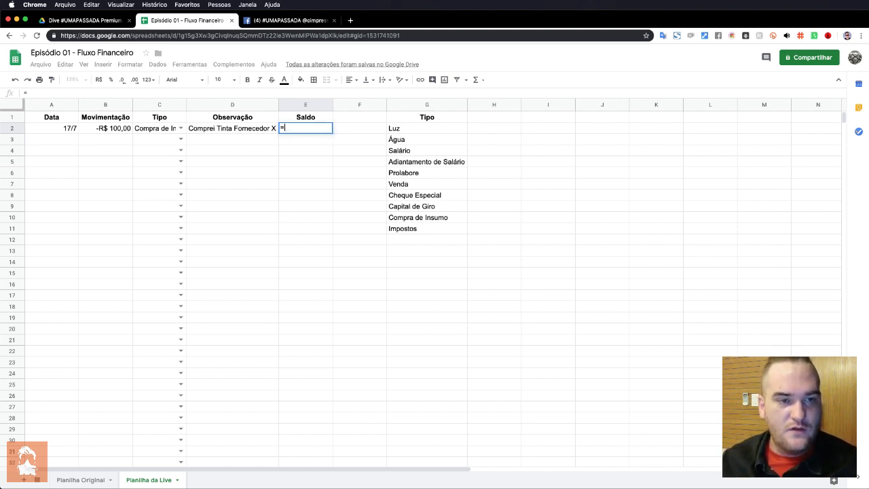
pyautogui.click(114, 129)
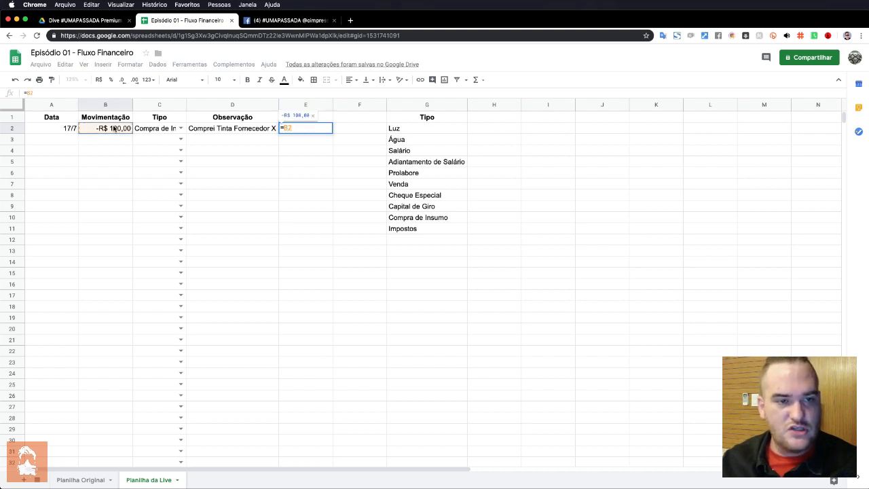
pyautogui.press('Escape')
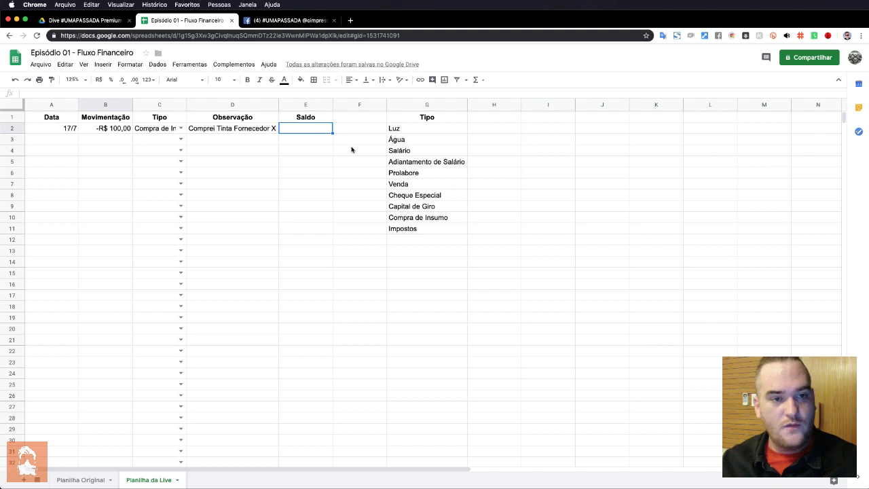
# Enter the formula =B2 as the first movement's balance in E2.
pyautogui.write('=')
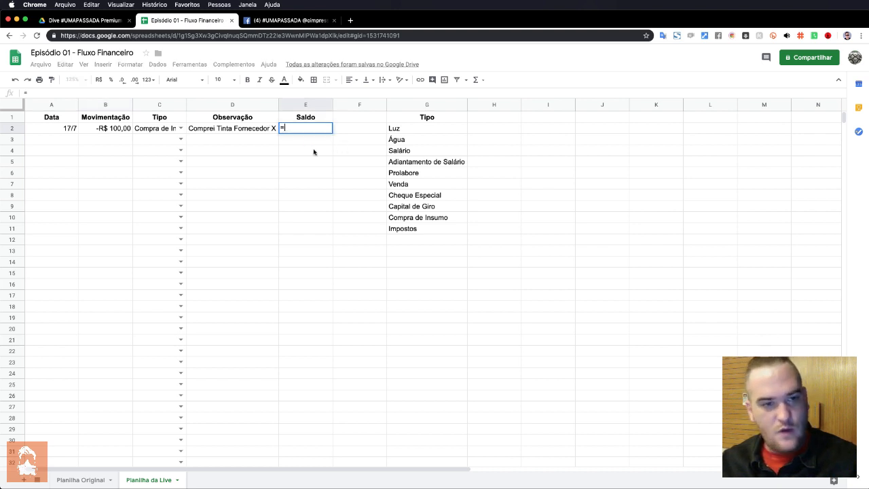
pyautogui.click(110, 128)
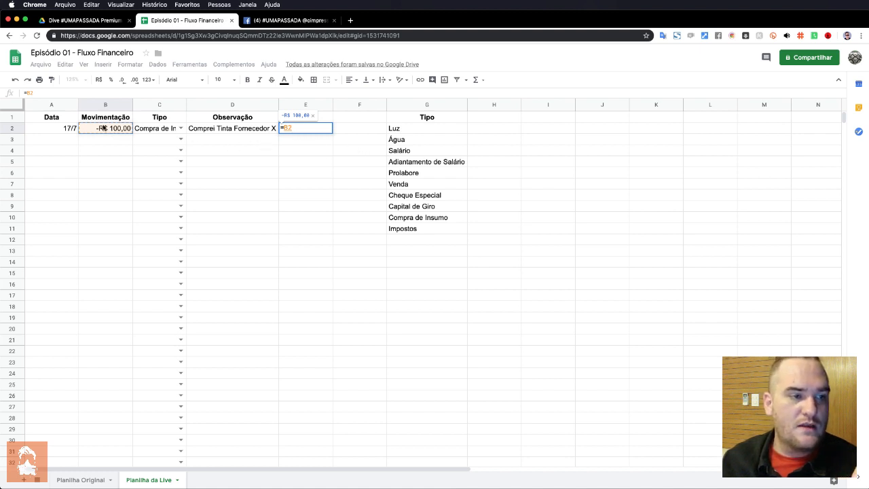
pyautogui.press('Return')
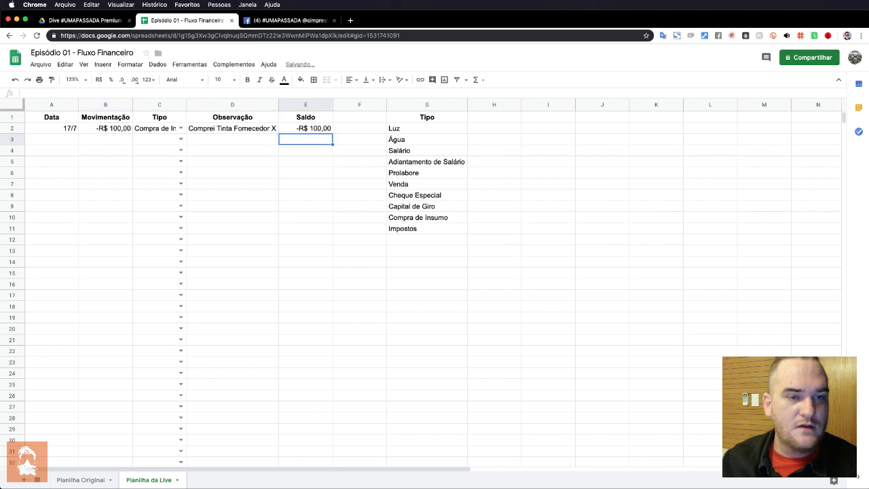
# Set the first movement's amount in B2 to -150 and check the balance in E2.
pyautogui.click(117, 132)
pyautogui.write('-R$ 15')
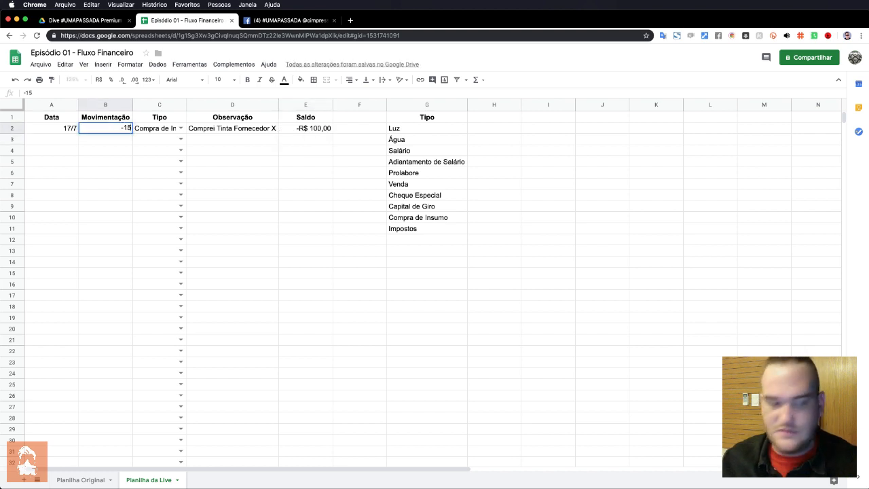
pyautogui.write('0')
pyautogui.press('Return')
pyautogui.click(315, 133)
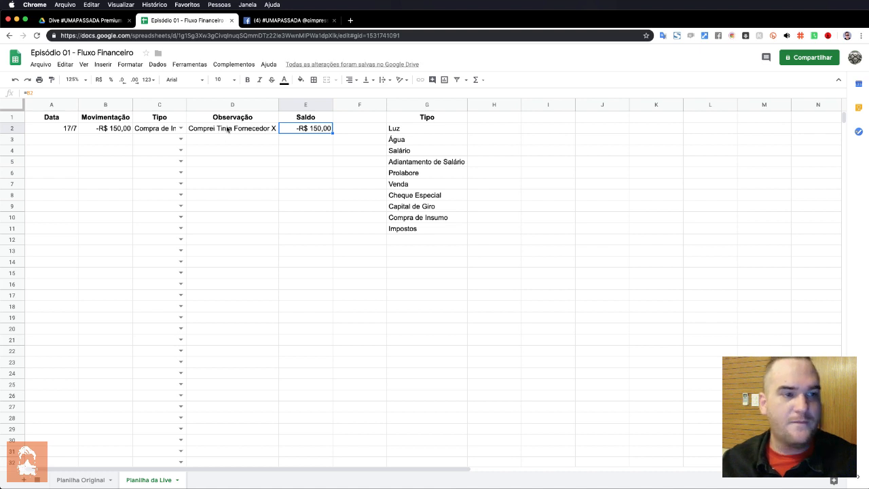
# Enter 17/7 as the second movement's date in A3 and fit column A's width to its contents.
pyautogui.click(48, 139)
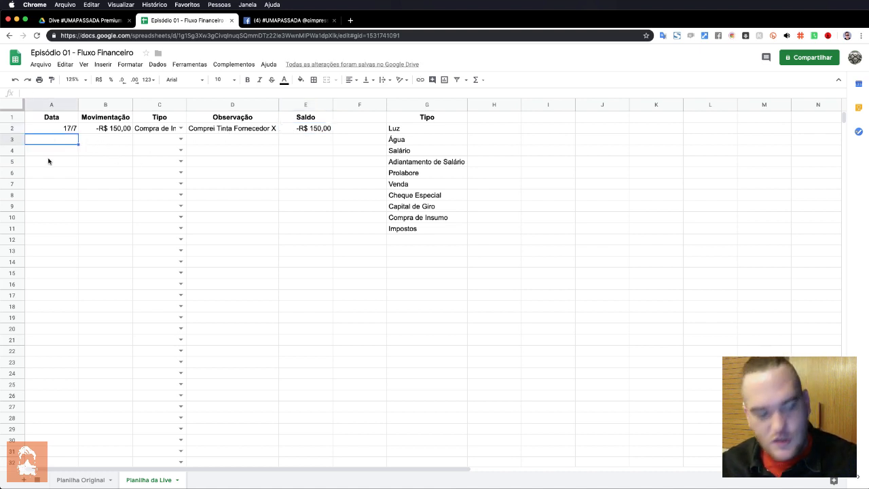
pyautogui.write('17')
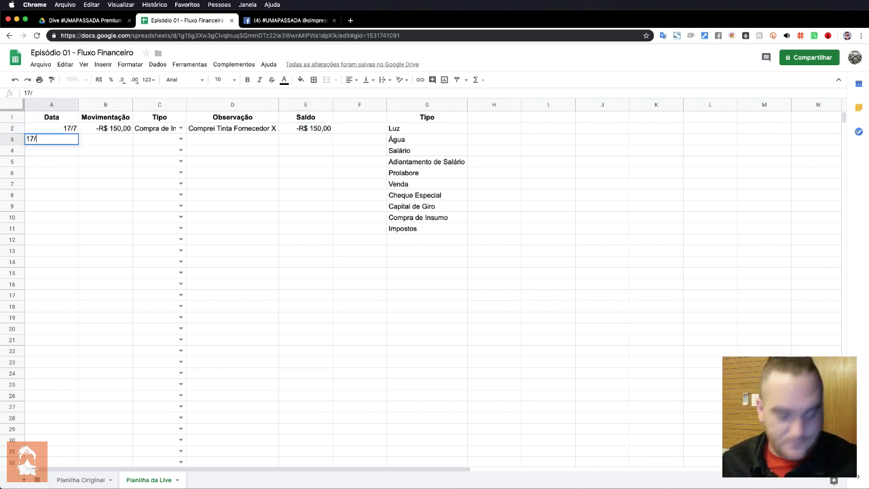
pyautogui.write('/7')
pyautogui.press('Return')
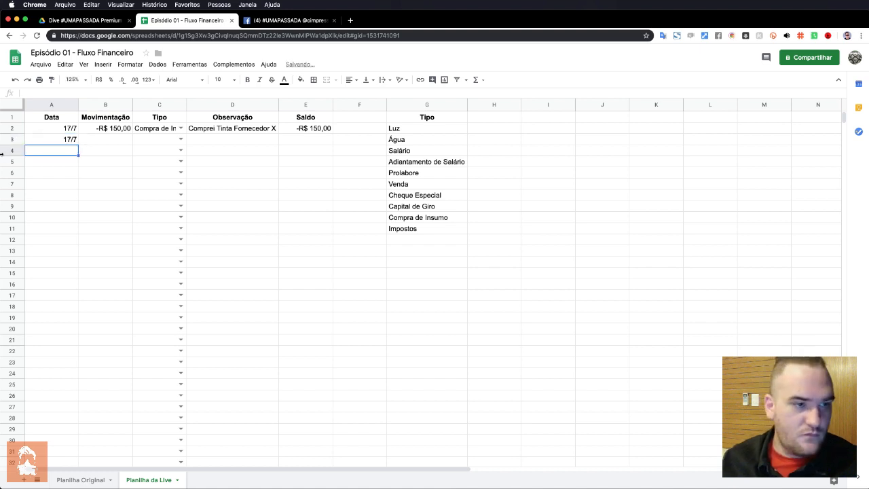
pyautogui.doubleClick(78, 104)
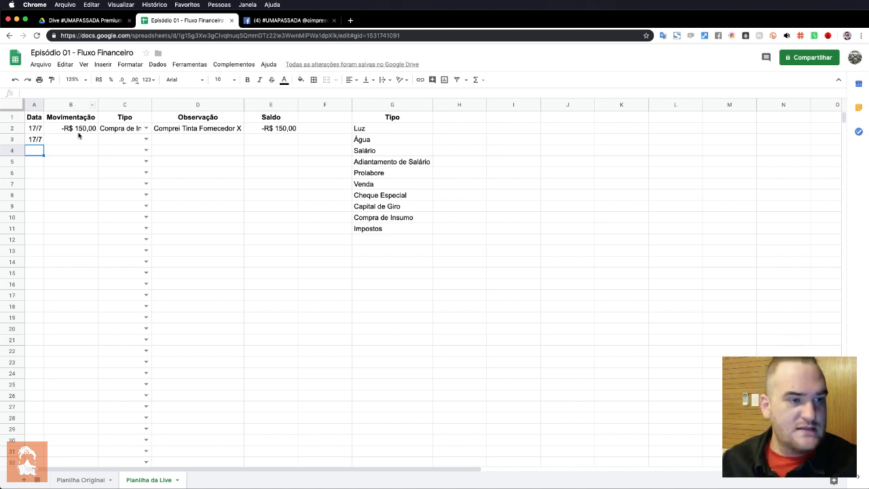
# Enter 200 as the second movement's amount in B3.
pyautogui.click(76, 139)
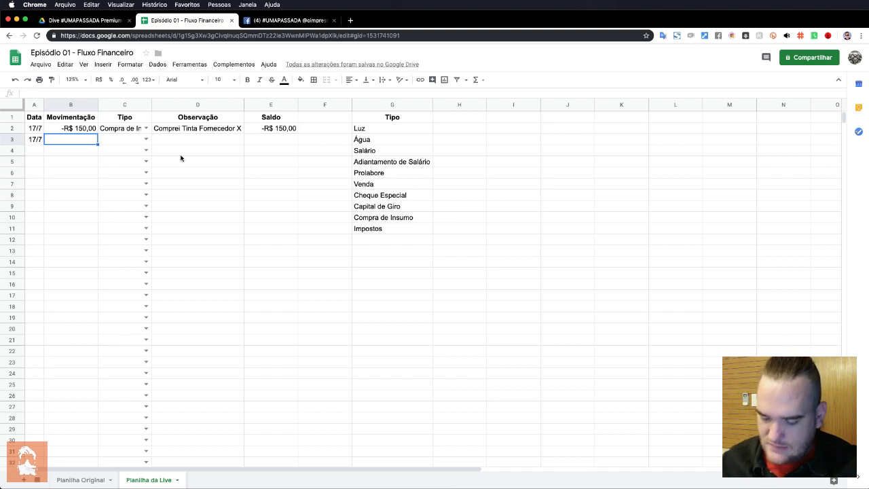
pyautogui.write('200')
pyautogui.press('Return')
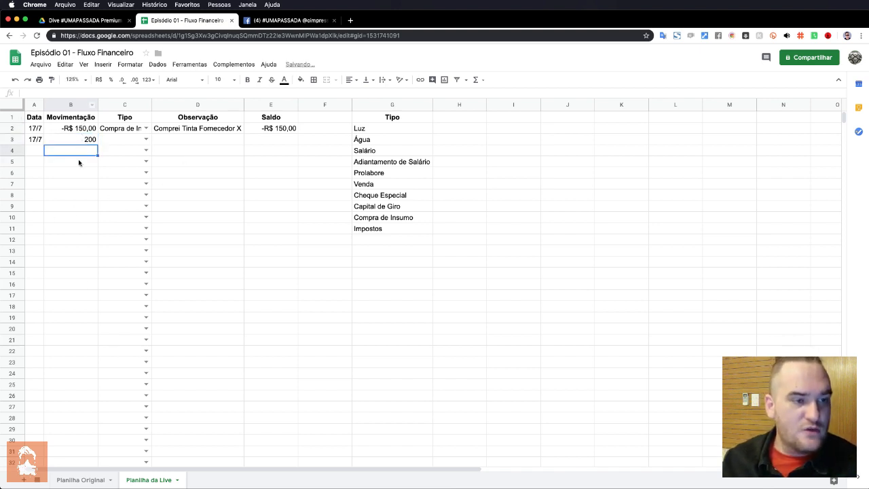
# Format the entire Movimentação and Saldo columns as currency.
pyautogui.click(64, 104)
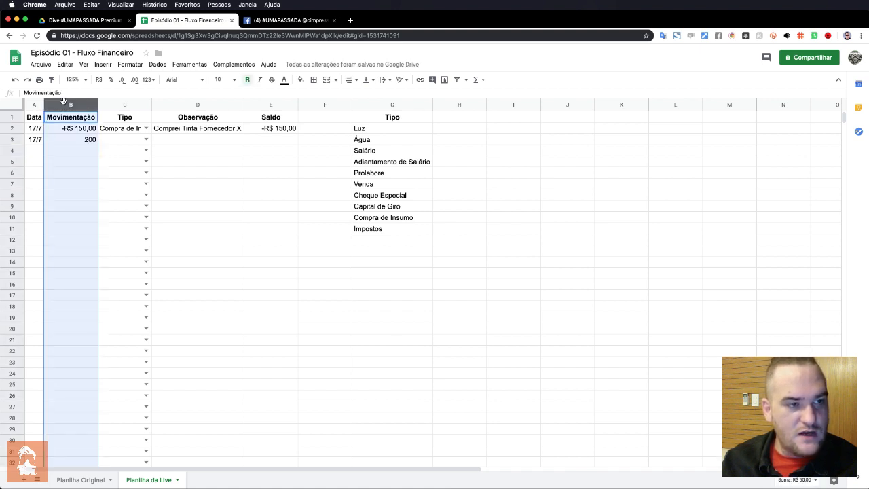
pyautogui.click(99, 81)
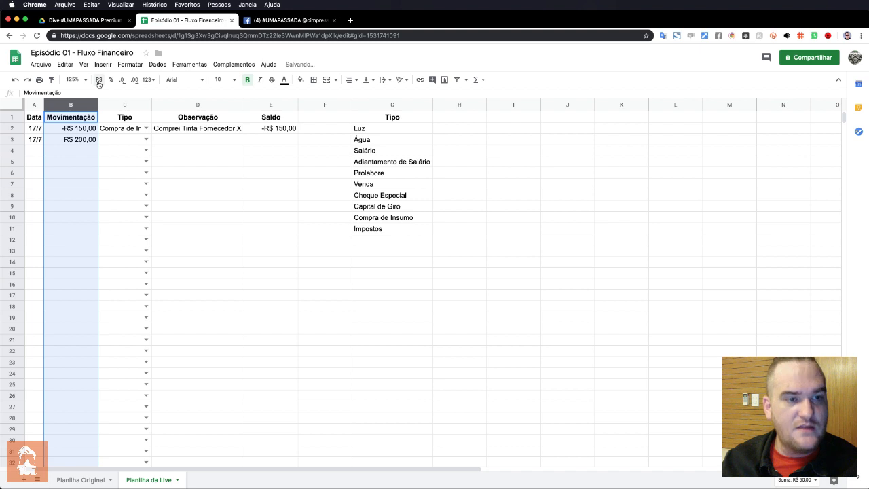
pyautogui.click(272, 105)
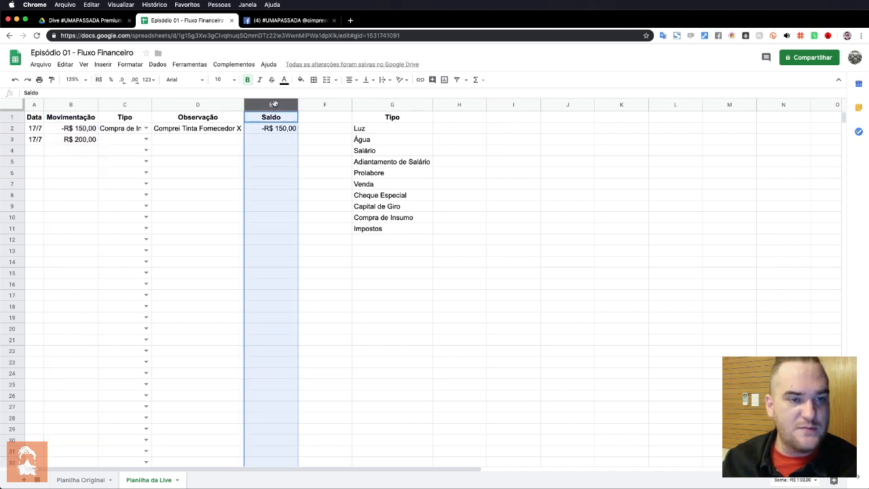
pyautogui.click(99, 80)
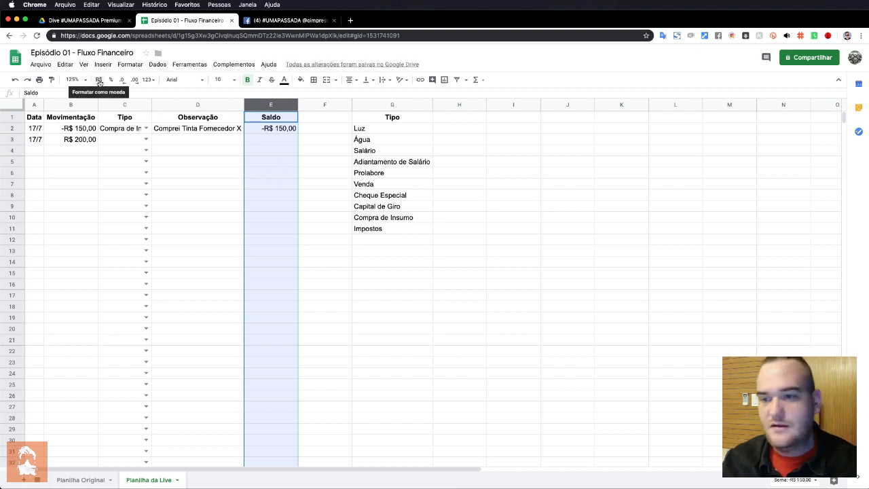
# Choose Venda as the second movement's type in C3.
pyautogui.click(121, 141)
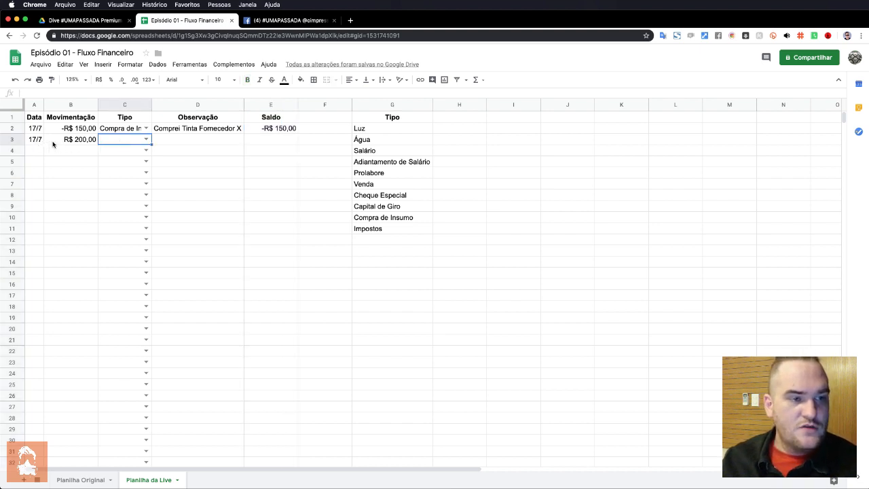
pyautogui.click(84, 140)
pyautogui.click(145, 139)
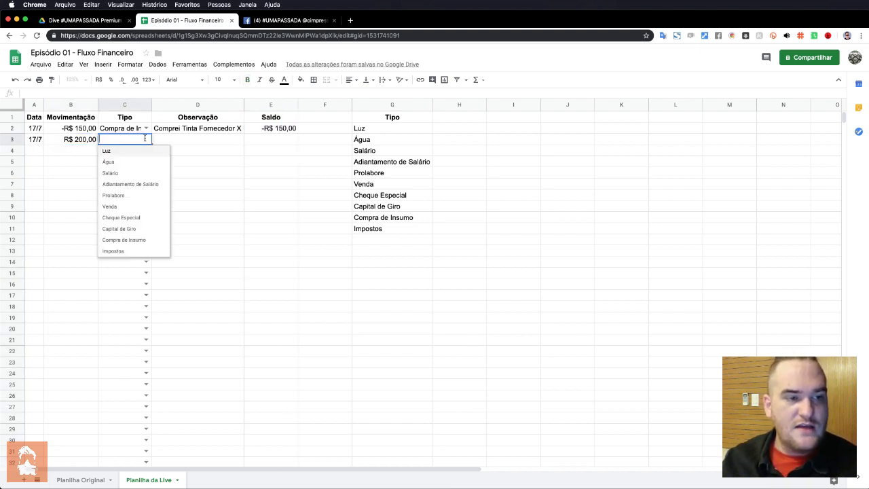
pyautogui.click(130, 208)
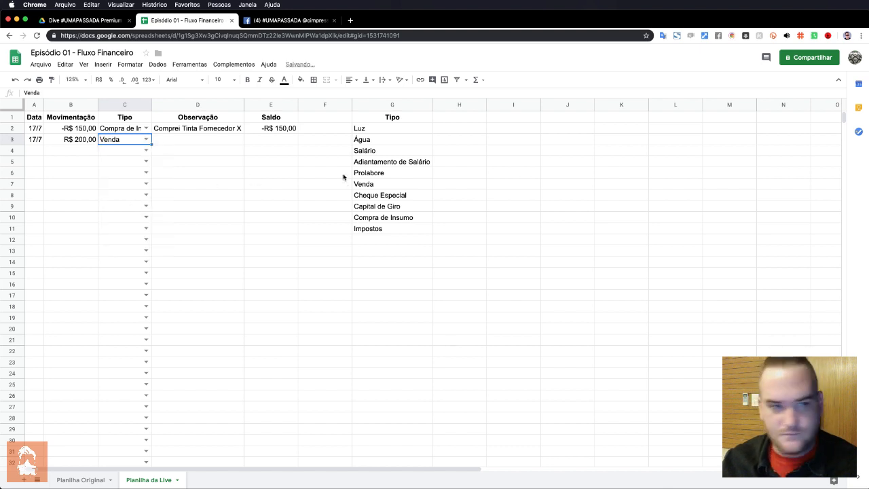
# Enter "Impressão de 3 banners cliente X" as the second movement's observation in D3.
pyautogui.click(191, 141)
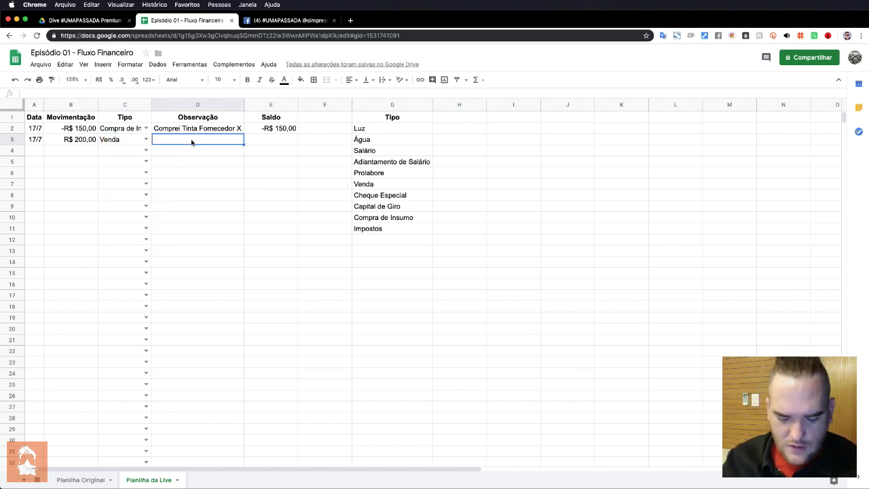
pyautogui.write('Impressão de')
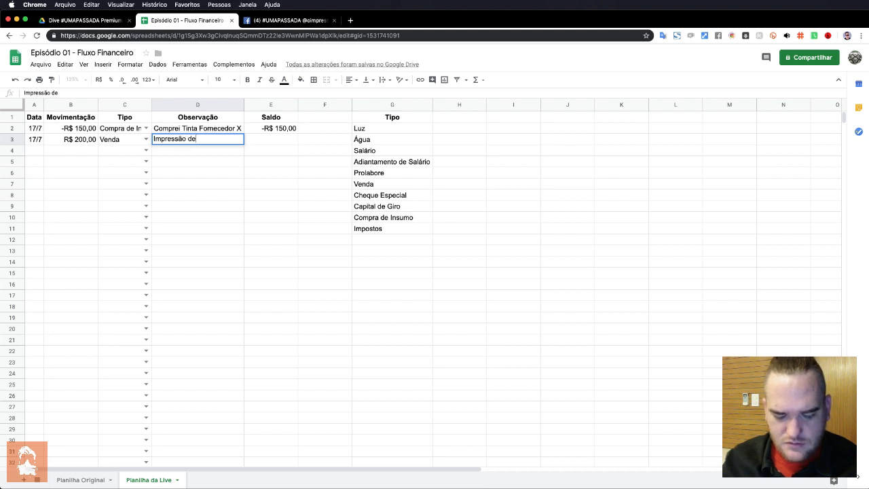
pyautogui.write(' 3 banners ')
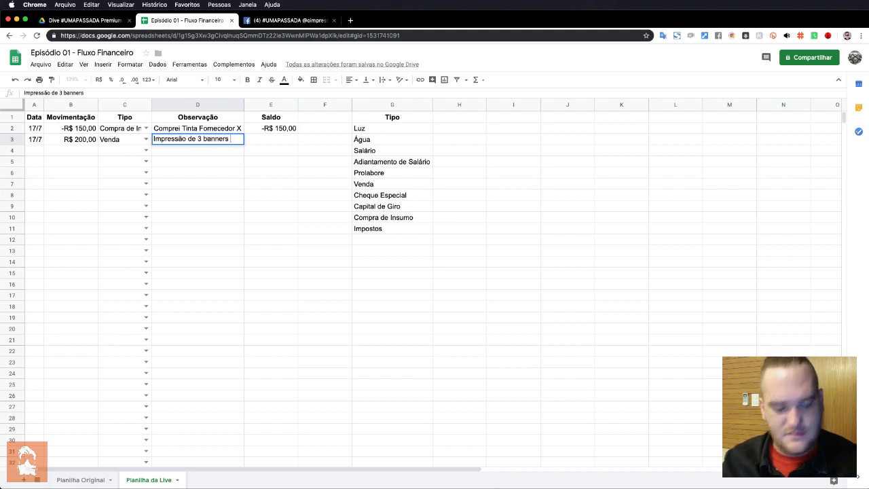
pyautogui.write('cliente ')
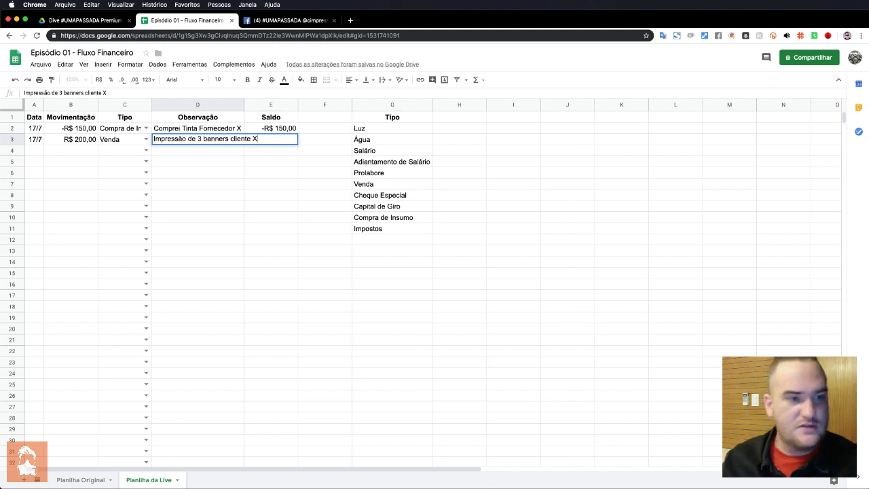
pyautogui.write('X')
pyautogui.press('Return')
# Fit the Observação column's width to its contents.
pyautogui.click(271, 139)
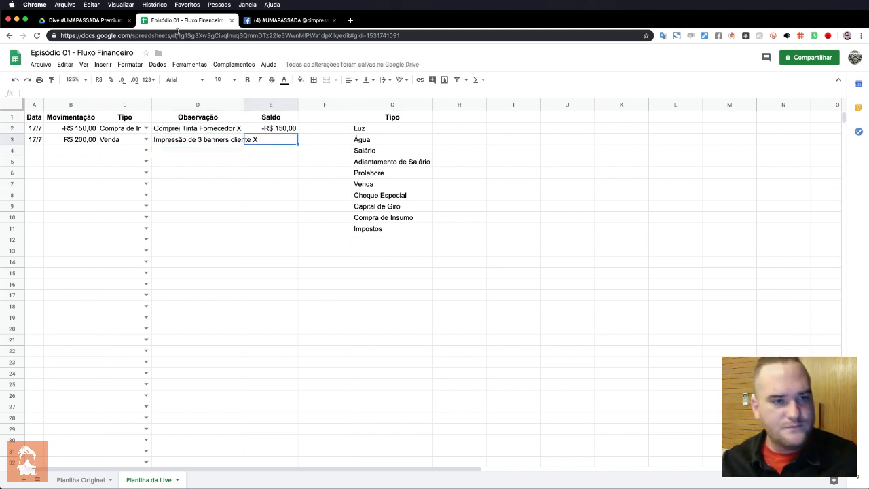
pyautogui.click(239, 106)
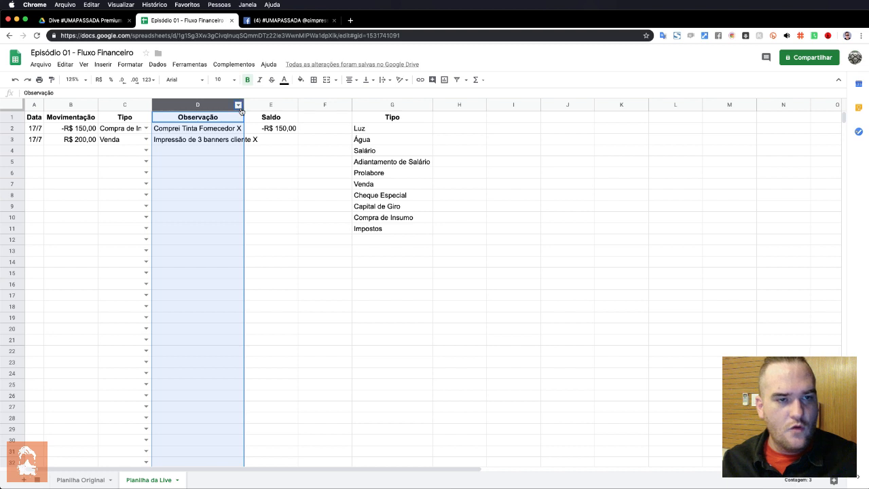
pyautogui.rightClick(238, 108)
pyautogui.click(224, 194)
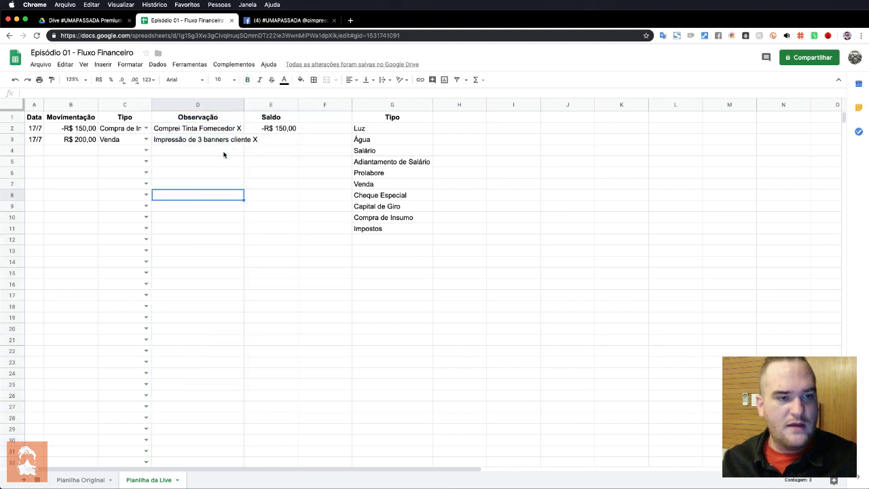
pyautogui.doubleClick(243, 104)
pyautogui.click(247, 153)
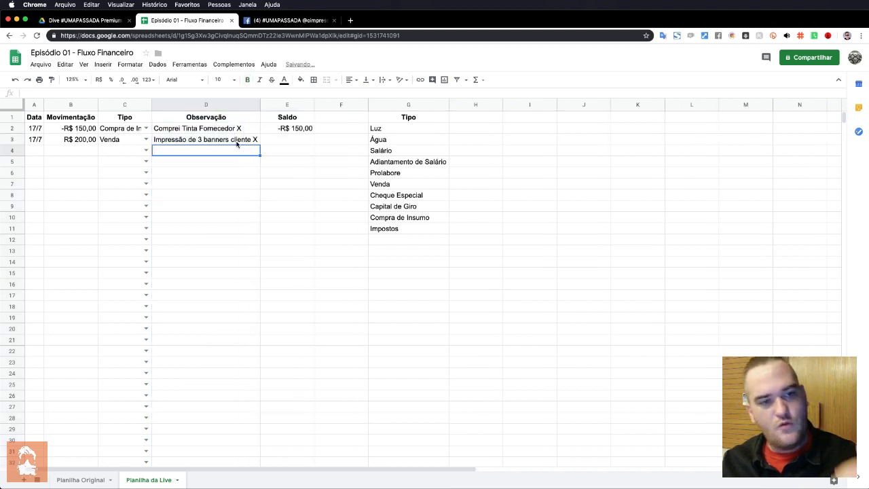
# Calculate the second movement's running balance in E3 with the formula =E2+B3.
pyautogui.click(237, 141)
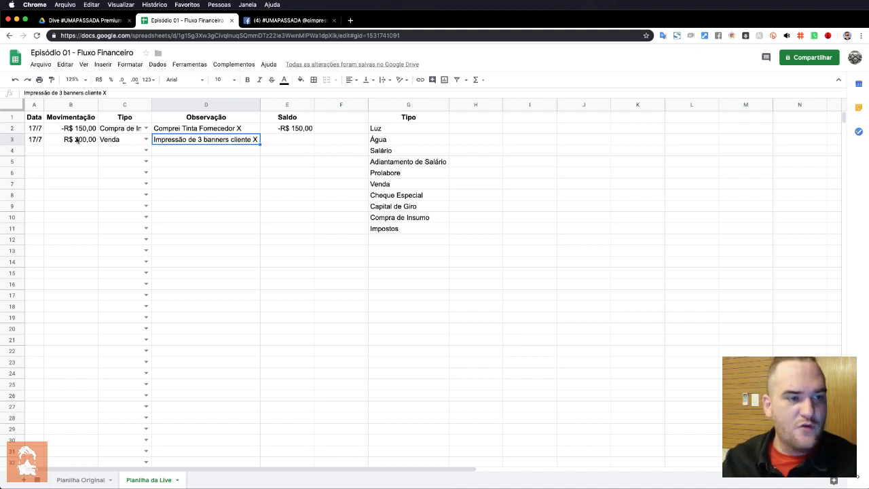
pyautogui.click(286, 128)
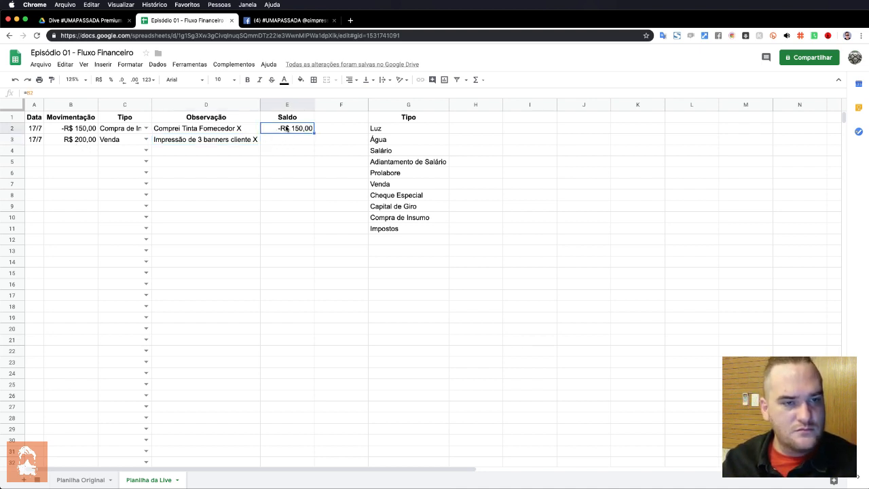
pyautogui.click(287, 142)
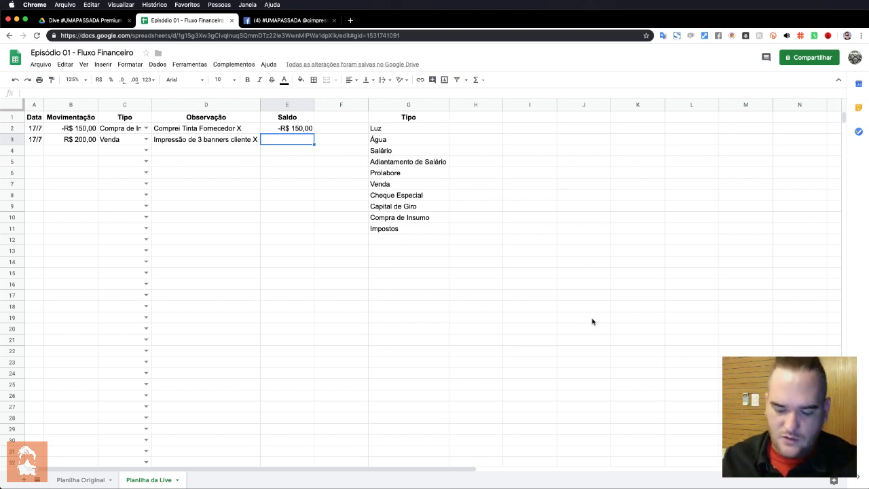
pyautogui.write('=')
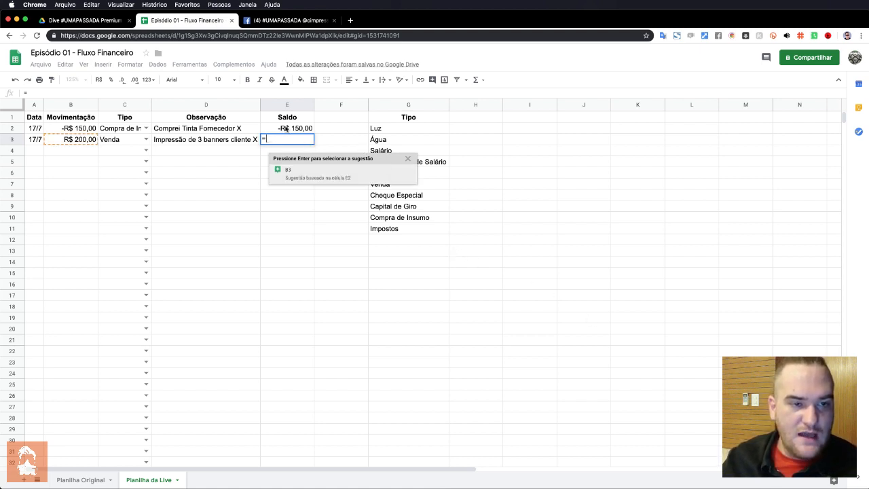
pyautogui.click(286, 129)
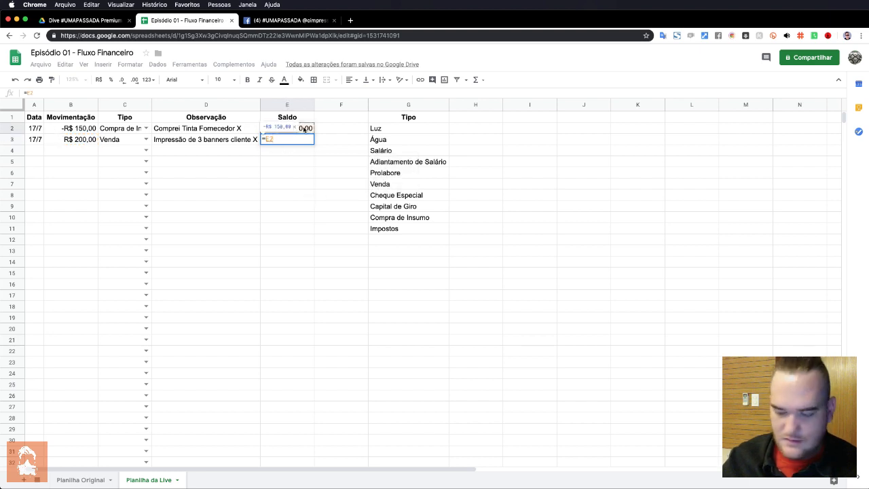
pyautogui.write('+')
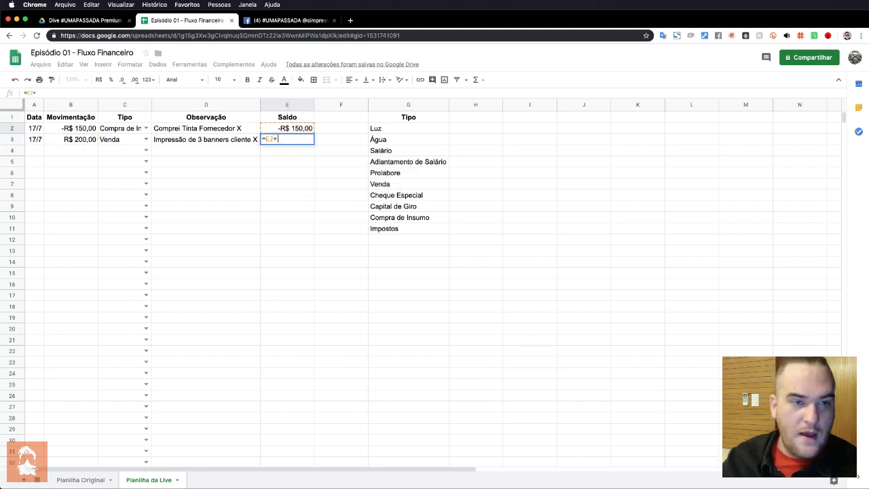
pyautogui.click(75, 139)
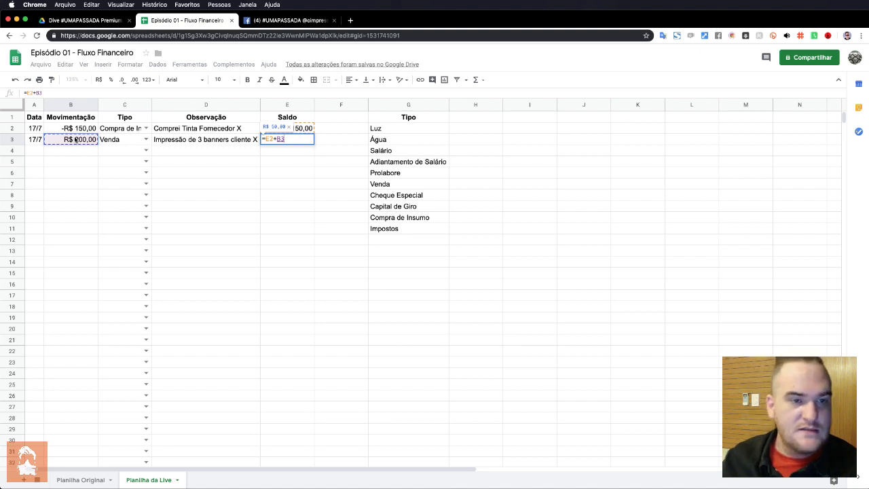
pyautogui.press('Return')
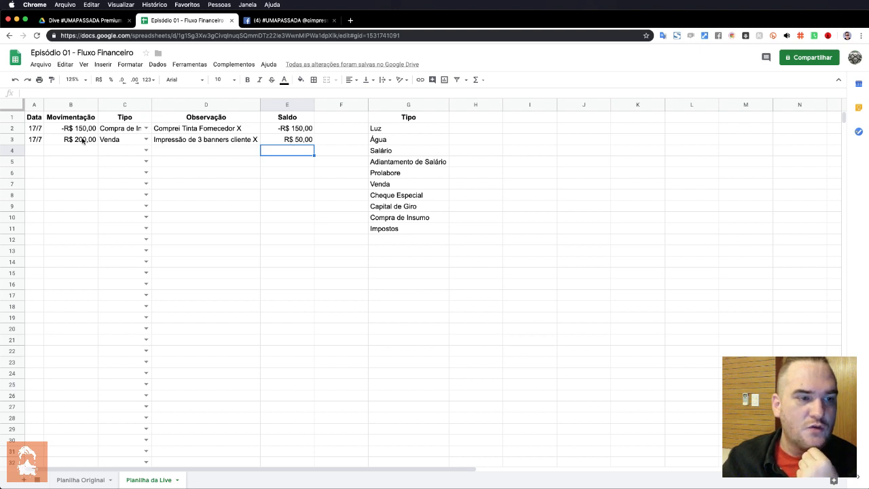
# Review the running-balance formula in E3 and the cells it references.
pyautogui.click(277, 140)
pyautogui.doubleClick(285, 141)
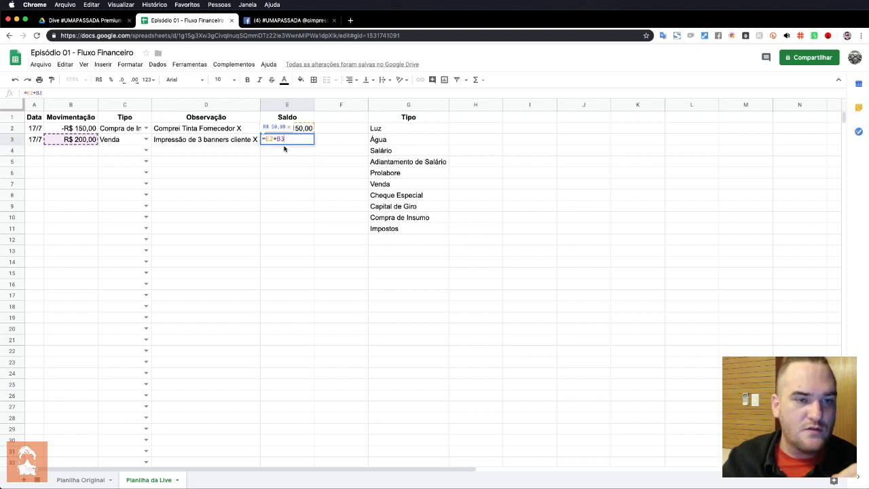
pyautogui.press('Return')
pyautogui.click(284, 141)
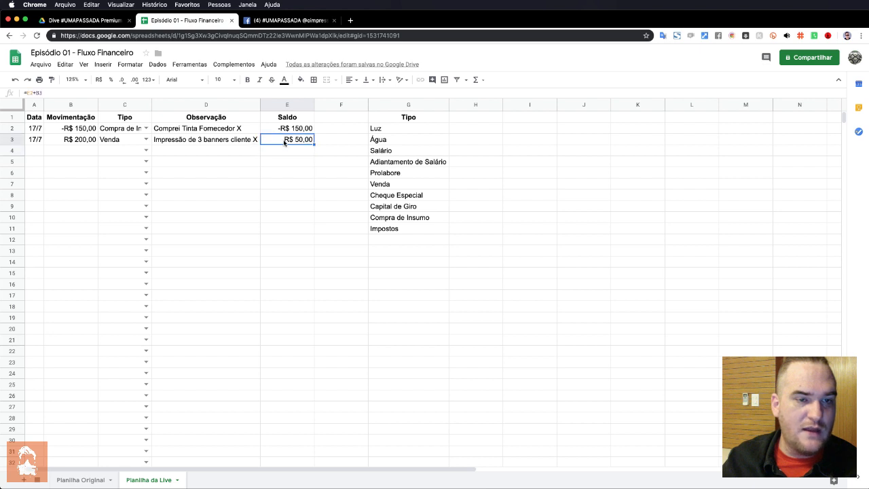
pyautogui.doubleClick(284, 141)
pyautogui.press('Return')
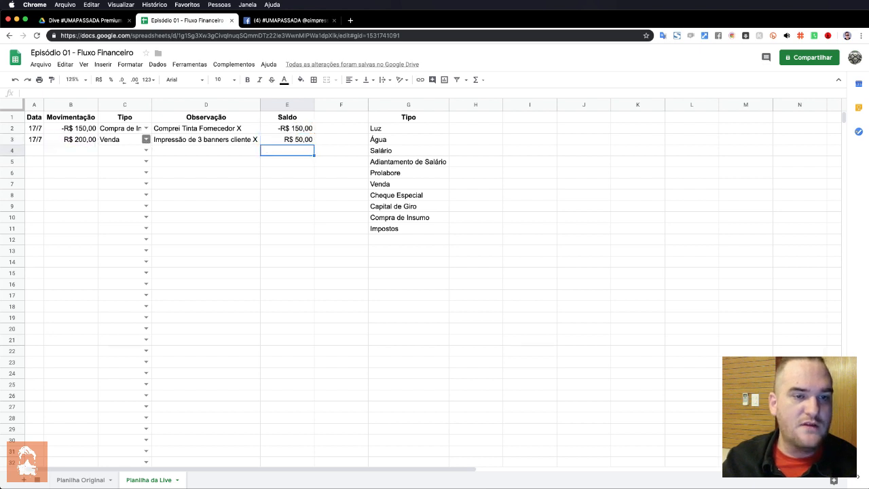
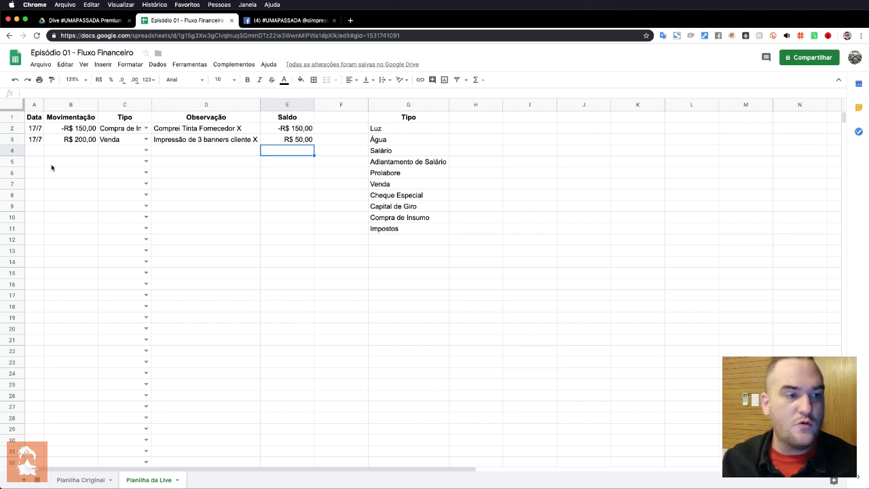
# Enter the third movement's date 17/7 in A4 and its amount 2000 in B4.
pyautogui.click(37, 149)
pyautogui.write('17/7')
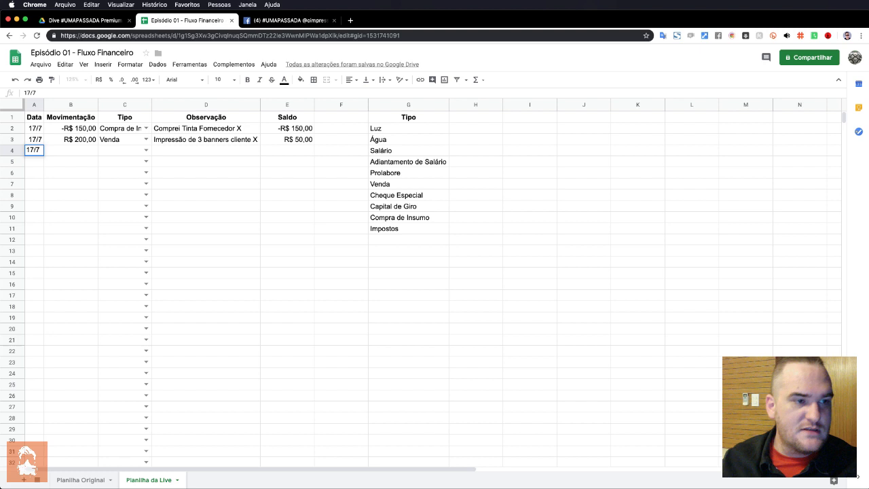
pyautogui.press('Tab')
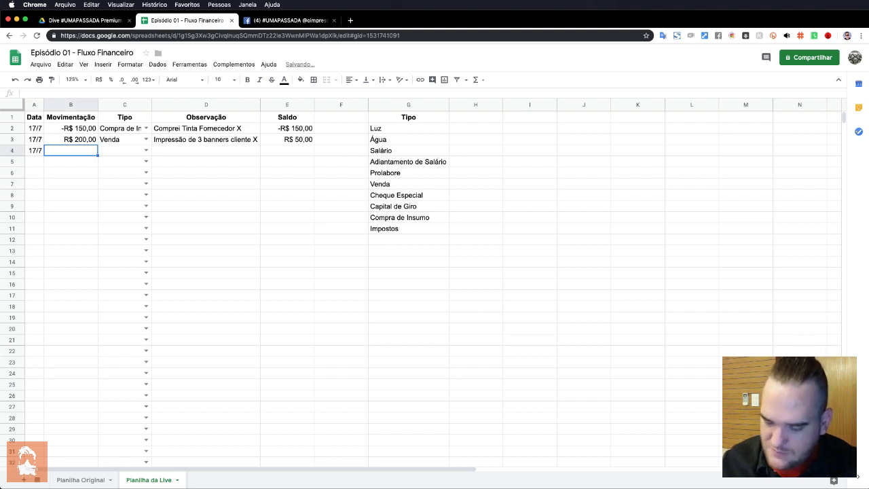
pyautogui.write('2.00')
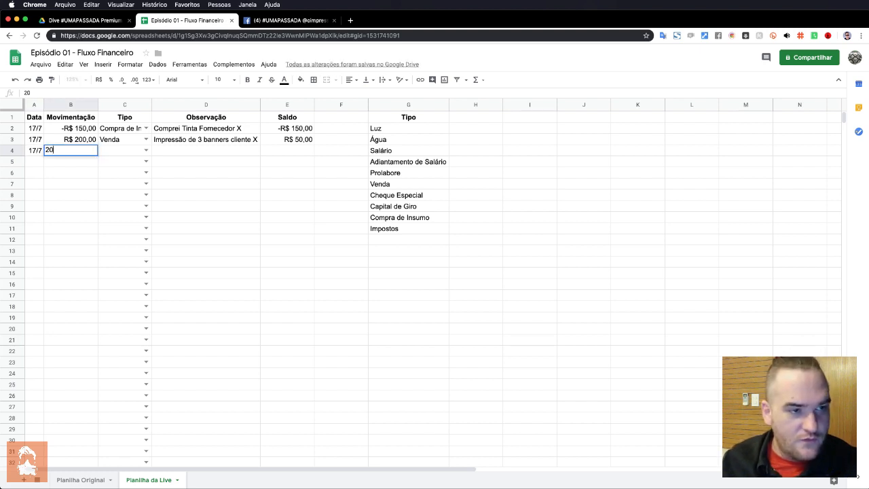
pyautogui.write('00')
pyautogui.press('Return')
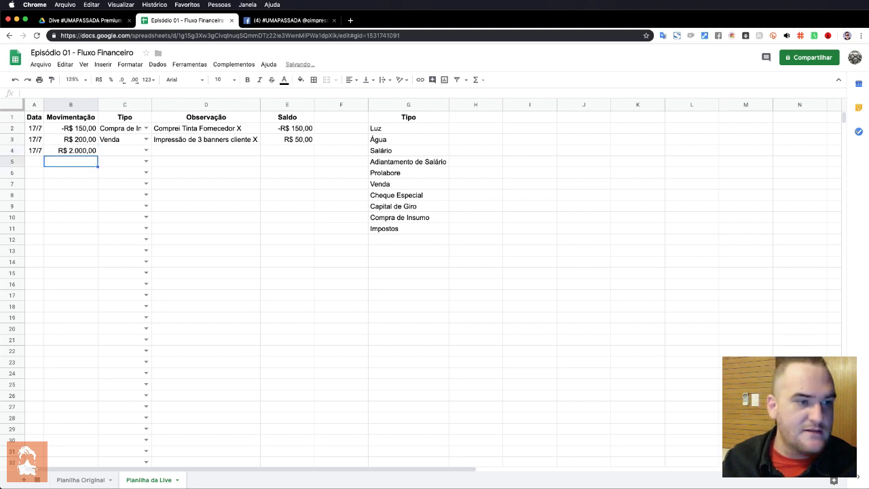
# Choose Venda as the third movement's type in C4 and enter the observation "Impressão de Outdoor Cliente Y" in D4.
pyautogui.click(146, 150)
pyautogui.click(132, 217)
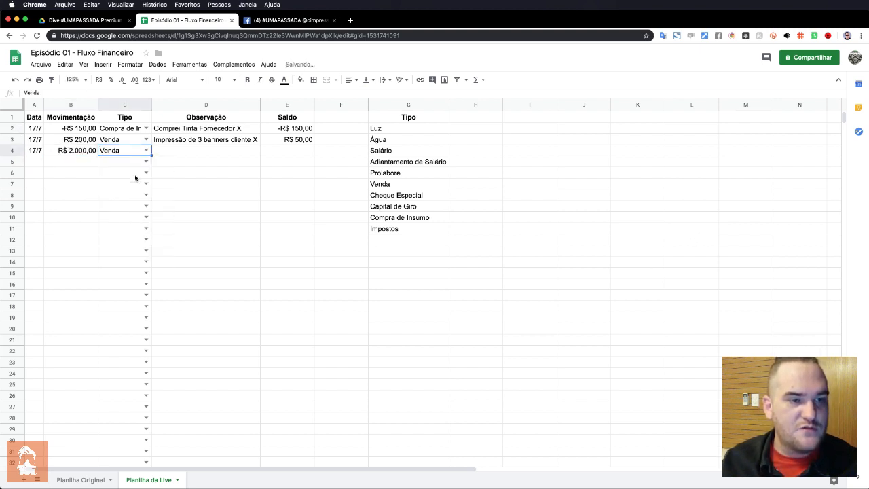
pyautogui.click(217, 152)
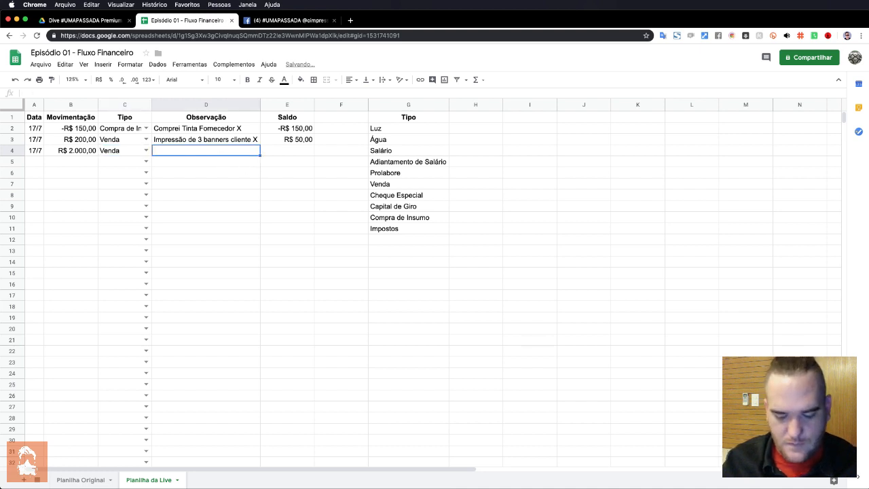
pyautogui.write('Impressão de ')
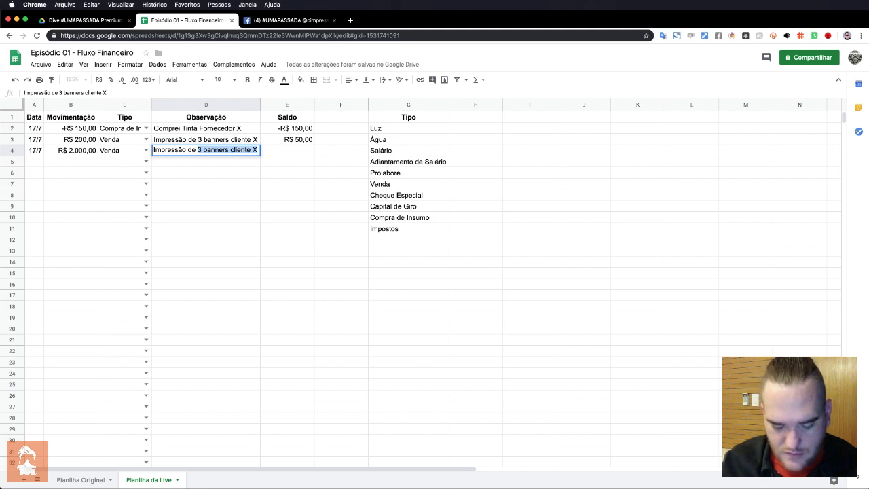
pyautogui.write('Outdoor ')
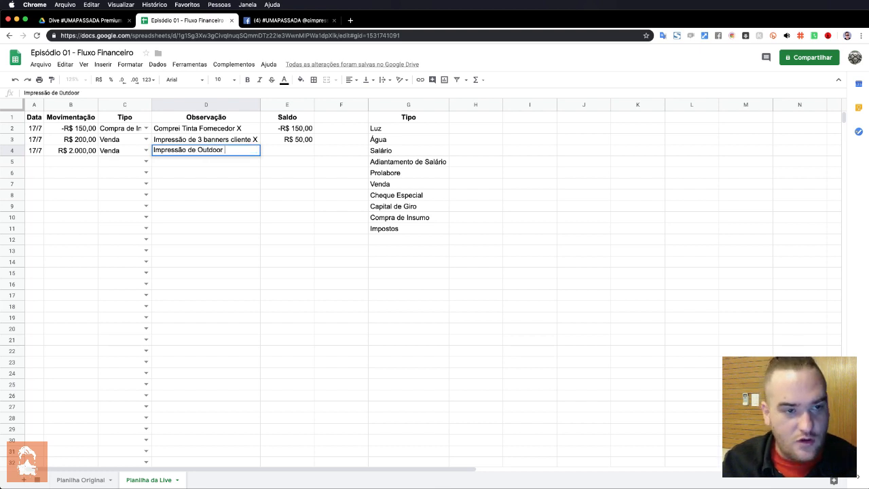
pyautogui.write('Cliente ')
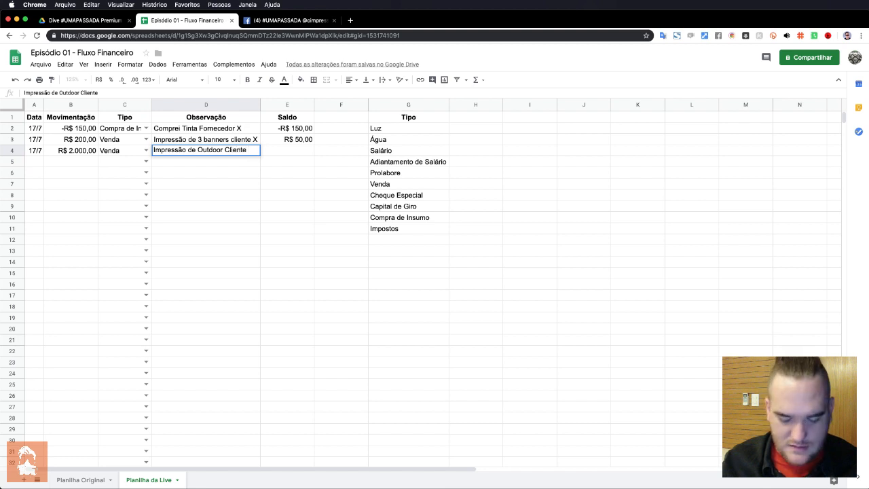
pyautogui.write('Y')
pyautogui.press('Return')
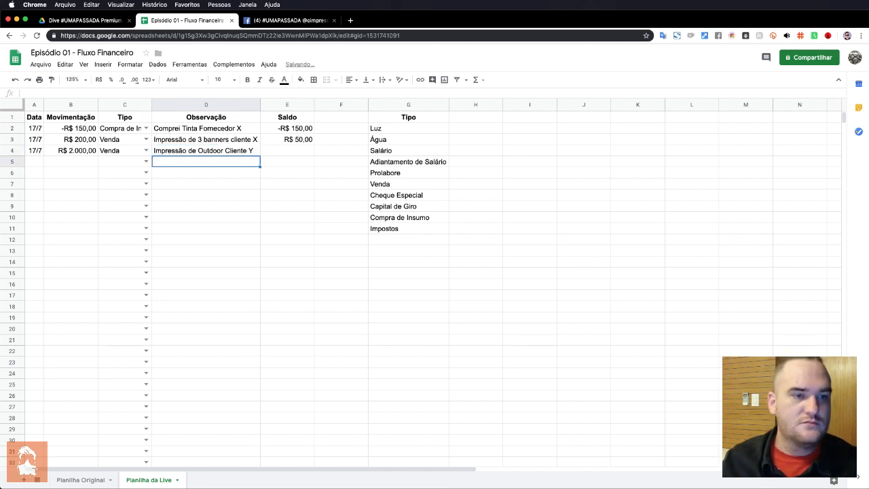
# Calculate the third movement's running balance in E4 with the formula =E3+B4.
pyautogui.click(287, 151)
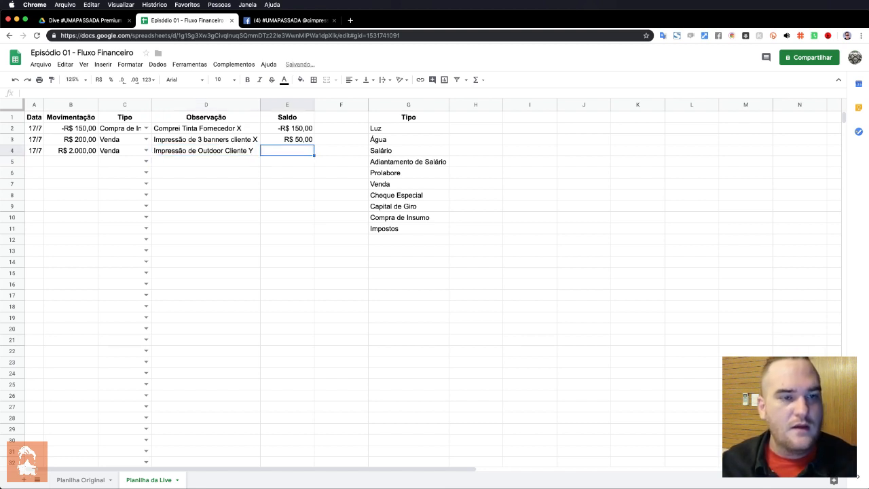
pyautogui.write('=')
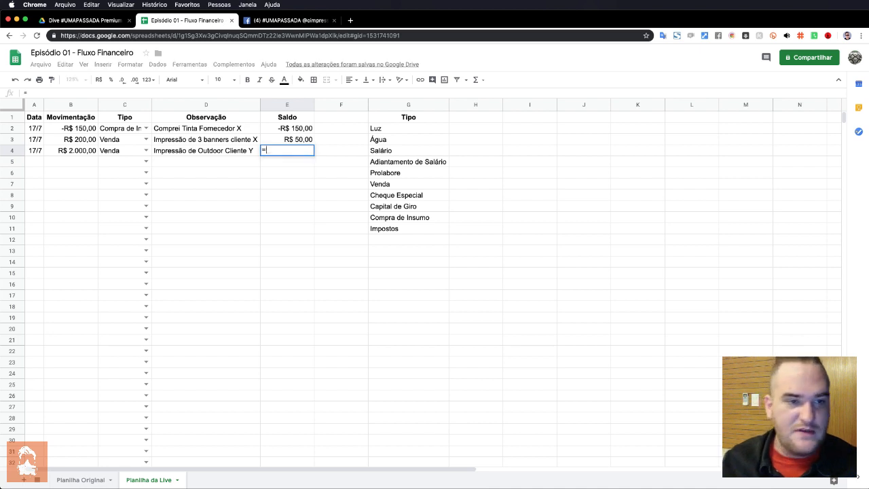
pyautogui.click(281, 140)
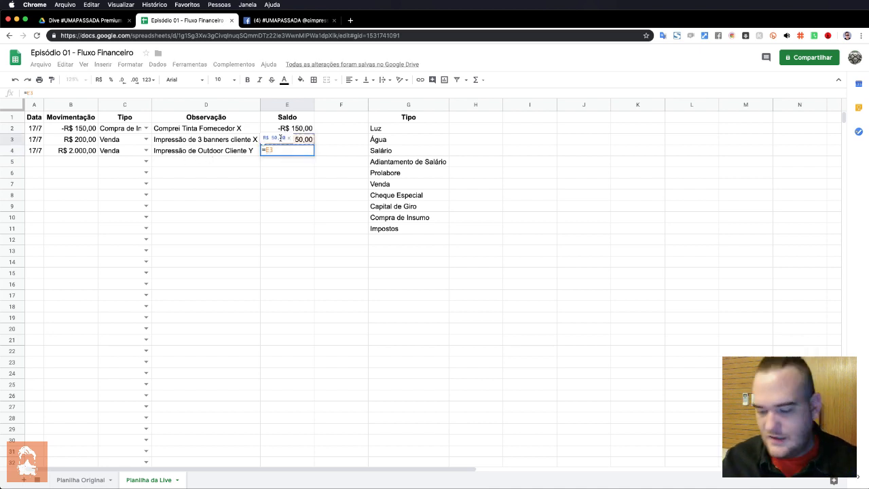
pyautogui.write('+')
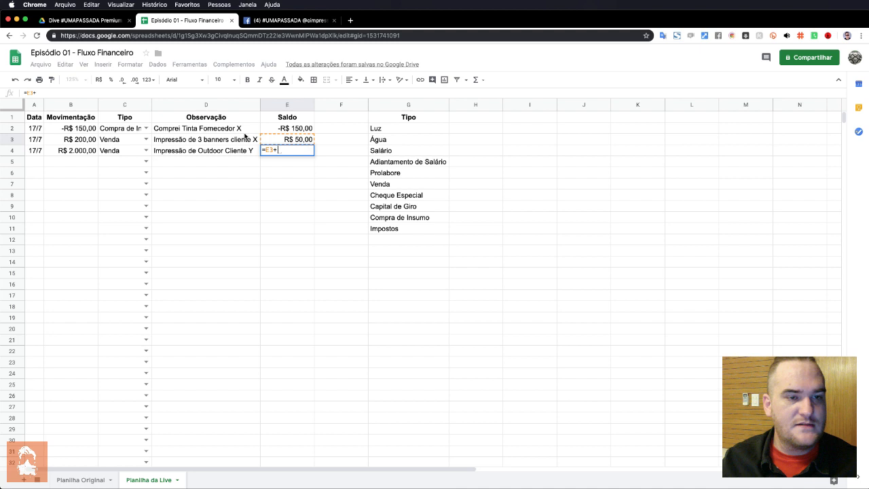
pyautogui.click(80, 150)
pyautogui.press('Return')
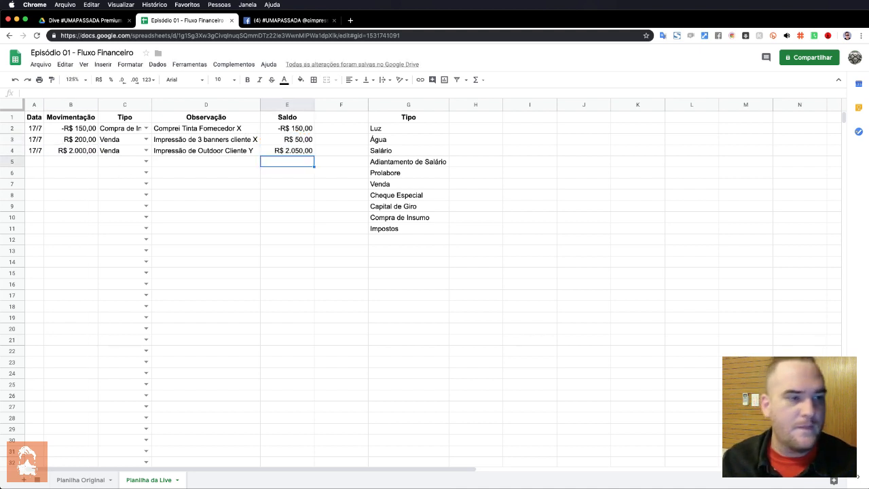
# Enter the fourth movement's date 17/7 in A5 and its amount -1000 in B5.
pyautogui.press('Left')
pyautogui.press('Left')
pyautogui.press('Left')
pyautogui.press('Left')
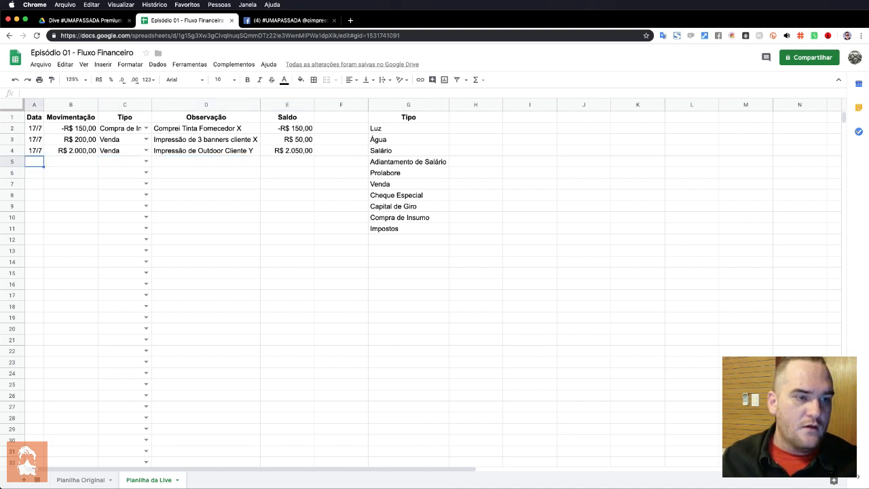
pyautogui.write('17/7/')
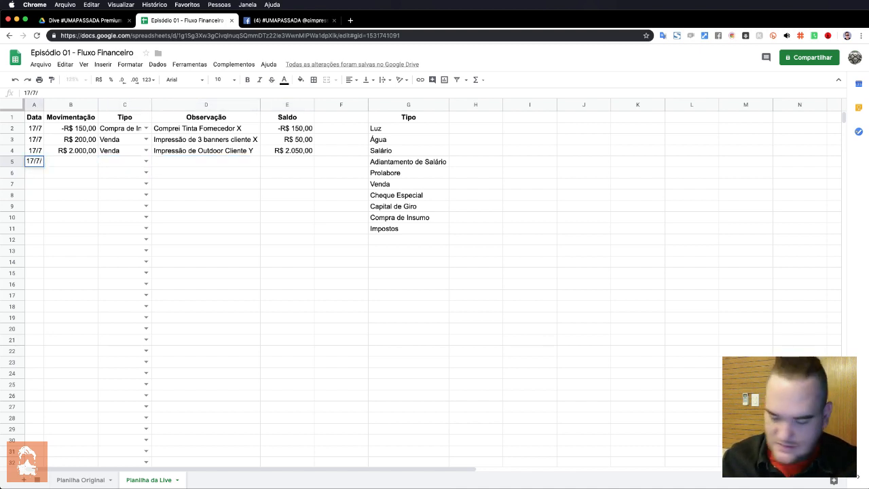
pyautogui.press('BackSpace')
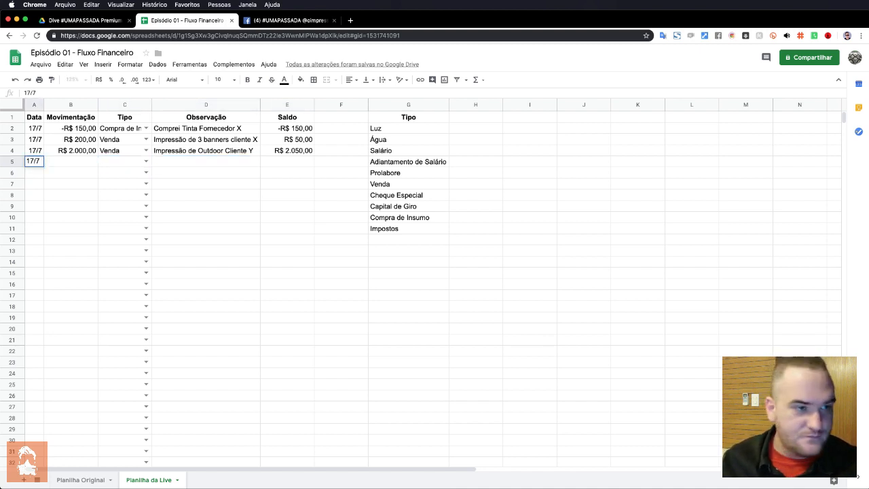
pyautogui.press('Tab')
pyautogui.write('-100')
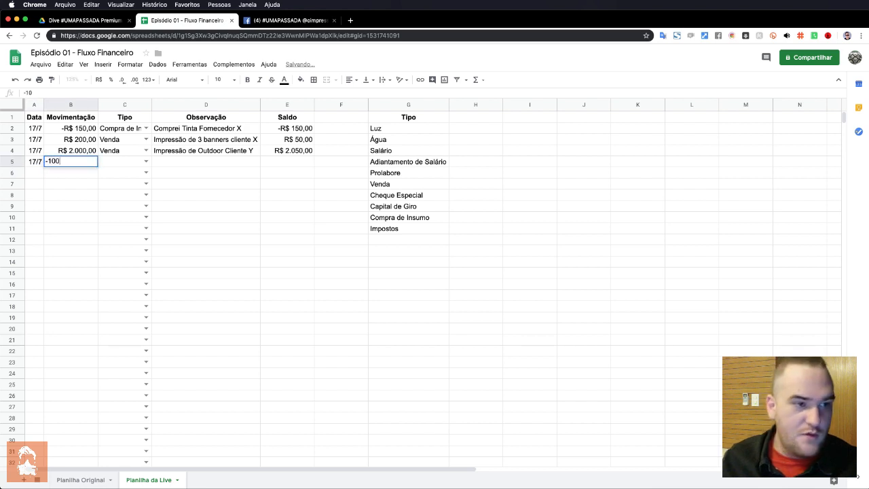
pyautogui.write('0')
pyautogui.press('Tab')
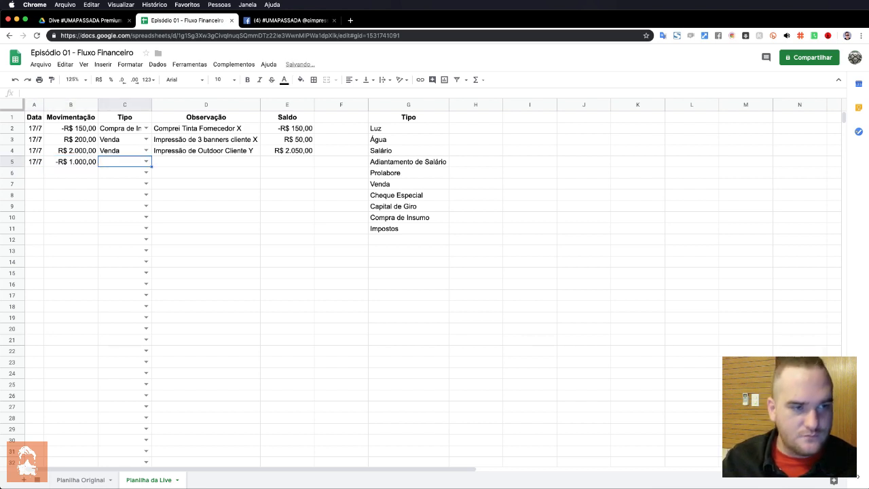
# Choose Salário as the fourth movement's type in C5 and enter the observation "Colaborador D" in D5.
pyautogui.click(146, 161)
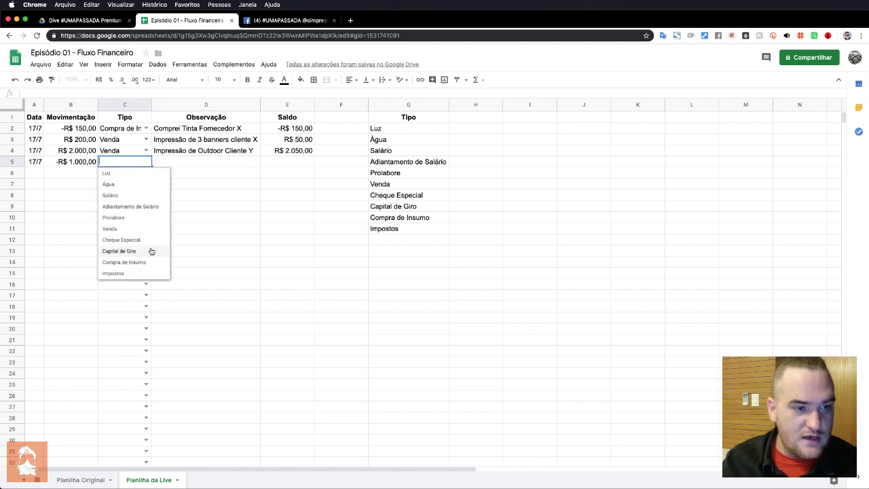
pyautogui.click(136, 195)
pyautogui.click(214, 162)
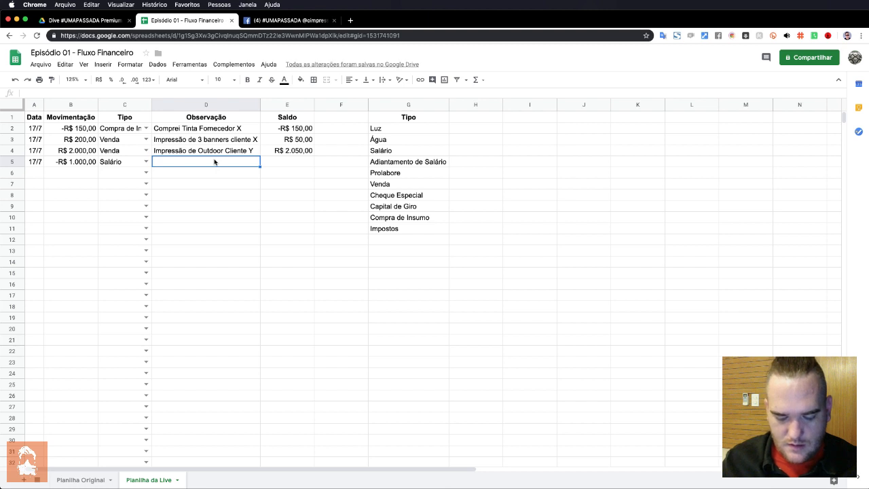
pyautogui.write('Colaborador')
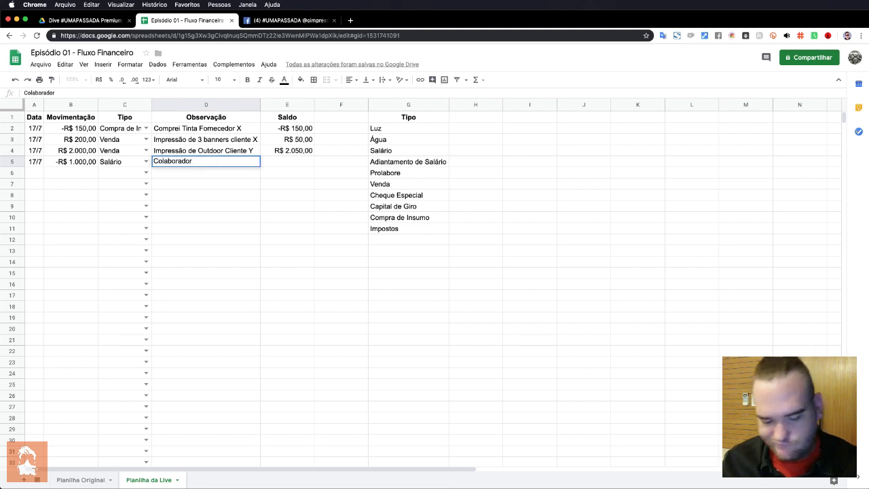
pyautogui.write(' D')
pyautogui.press('Return')
# Calculate the fourth movement's running balance in E5 with the formula =E4+B5.
pyautogui.press('Up')
pyautogui.press('Right')
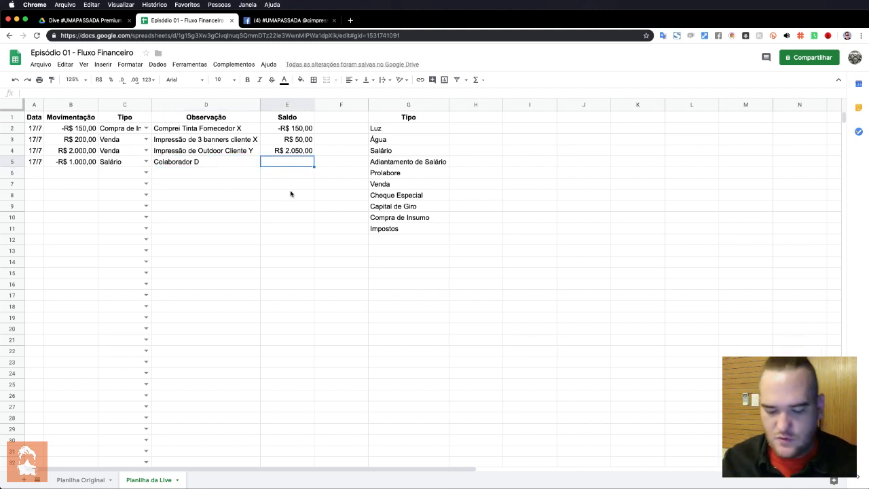
pyautogui.write('=')
pyautogui.click(294, 150)
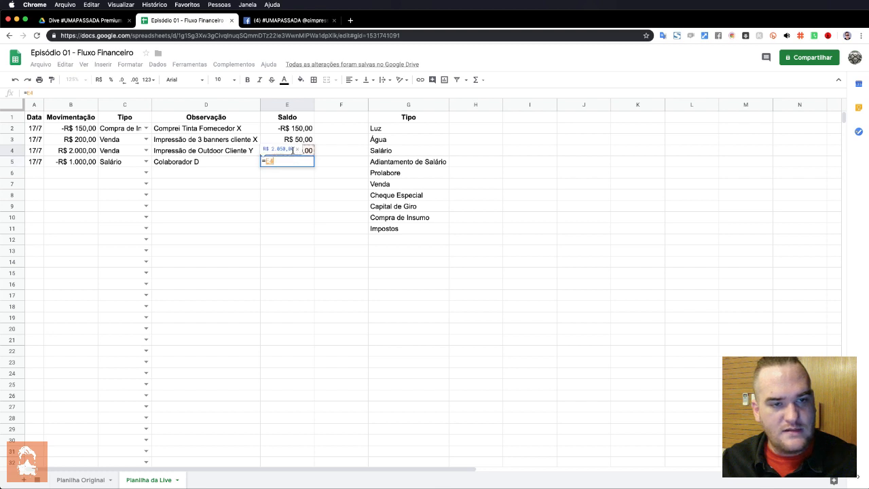
pyautogui.write('+')
pyautogui.click(68, 163)
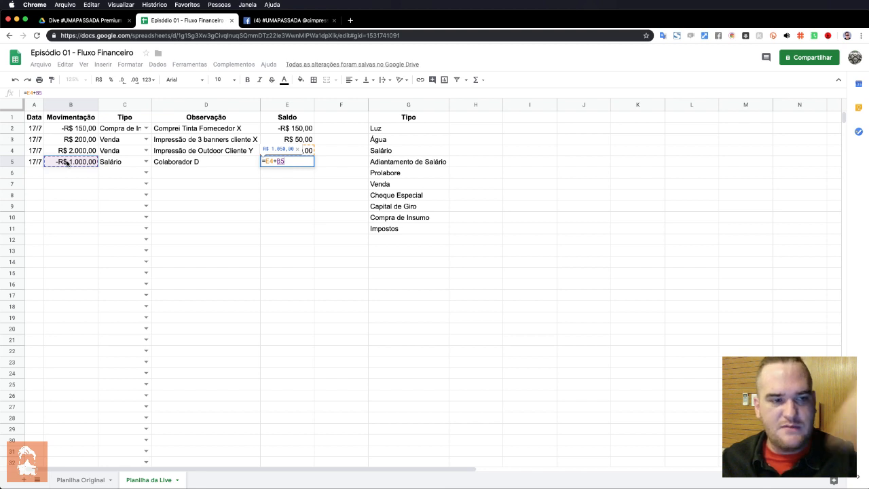
pyautogui.press('Return')
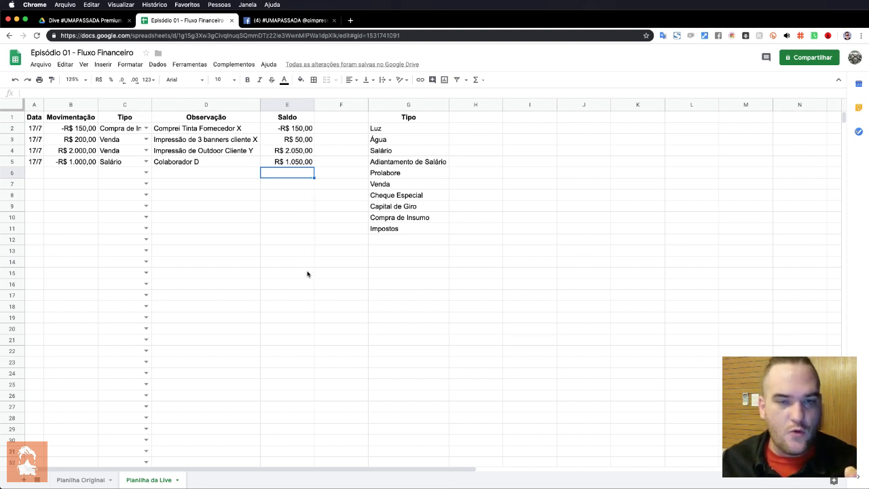
# Enter the fifth movement's date 17/7 in A6 and its amount 200 in B6.
pyautogui.click(36, 176)
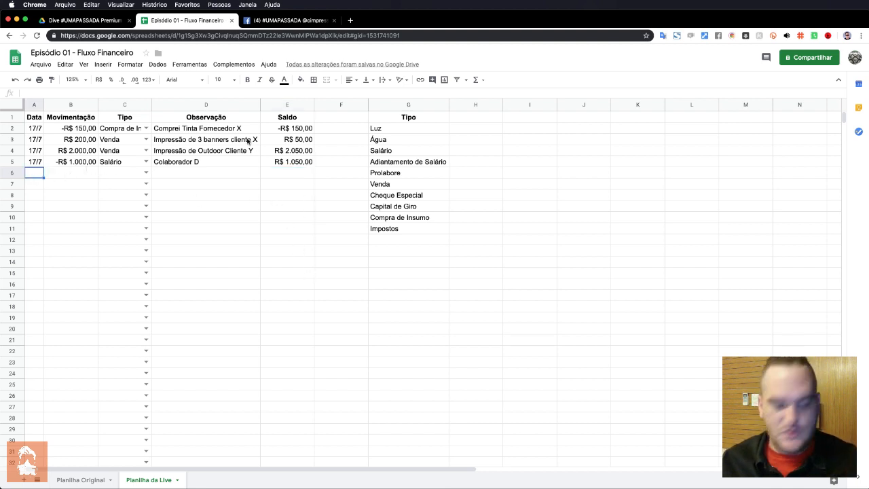
pyautogui.write('17/7')
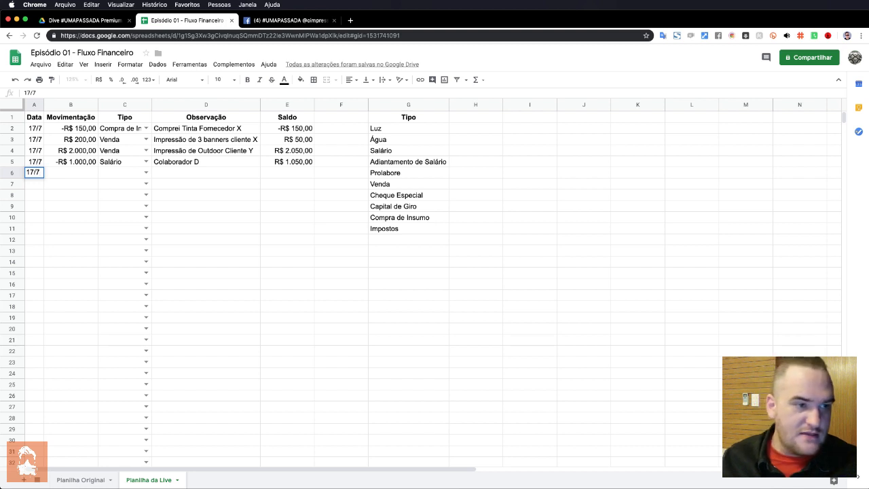
pyautogui.press('Tab')
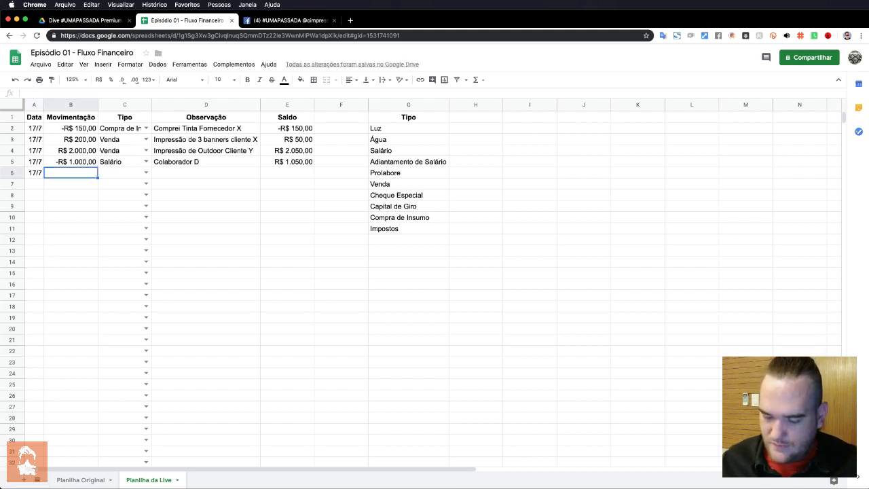
pyautogui.write('200')
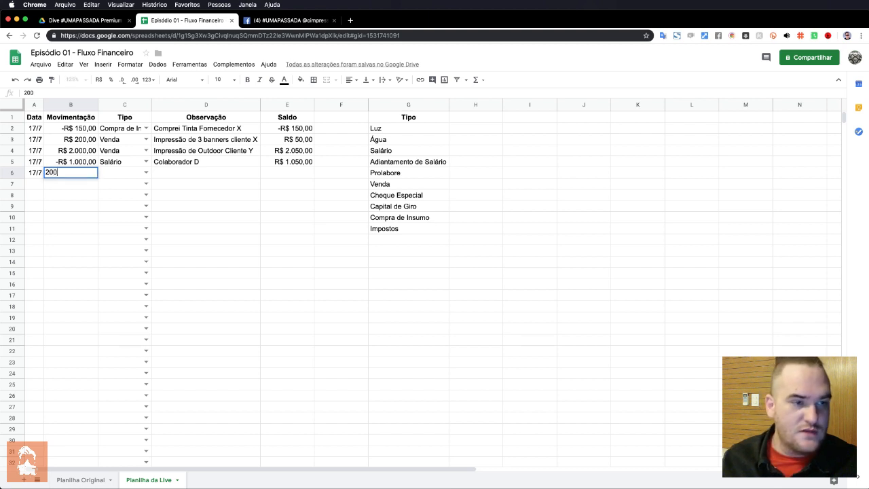
pyautogui.press('Return')
# Set the fifth movement's type in C6 to Venda.
pyautogui.press('Right')
pyautogui.press('Up')
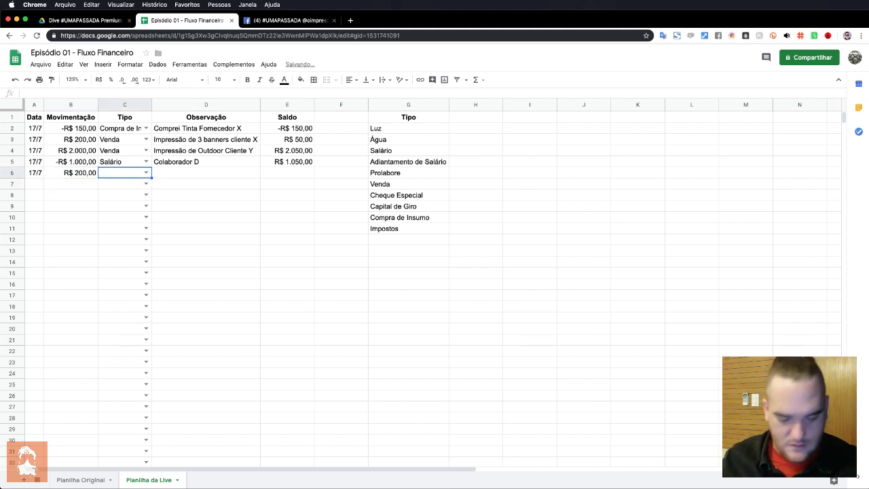
pyautogui.press('Return')
pyautogui.write('v')
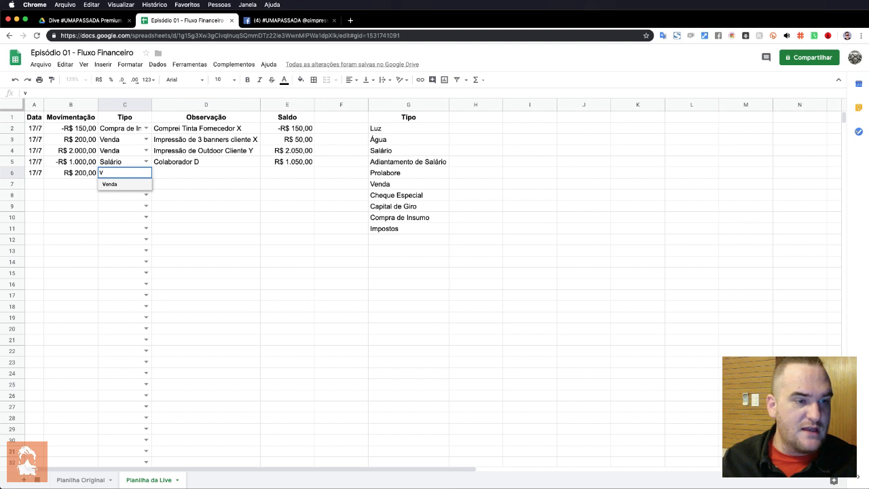
pyautogui.press('Return')
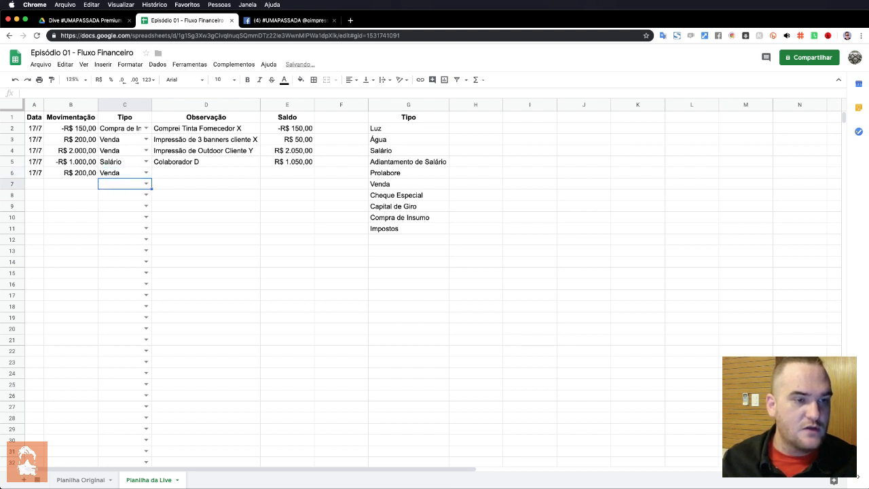
# Try to replace the type in C6 with the unlisted value "x" to test the data validation.
pyautogui.press('Up')
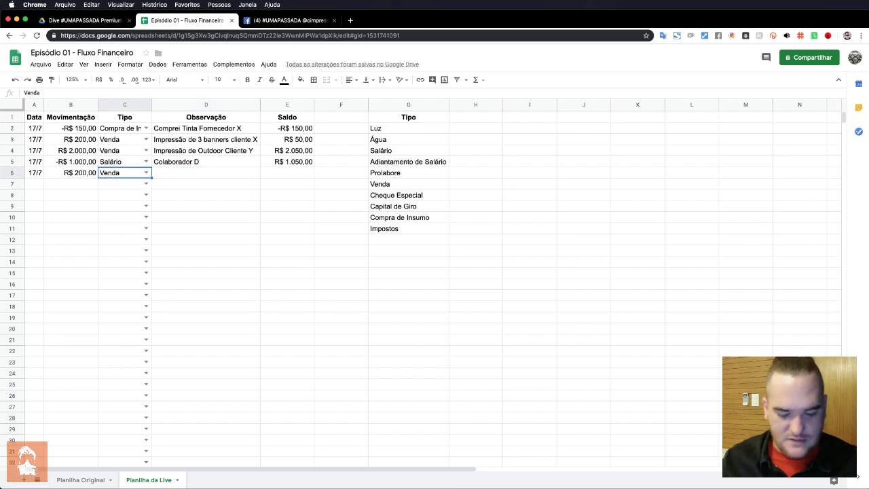
pyautogui.write('x')
pyautogui.press('Return')
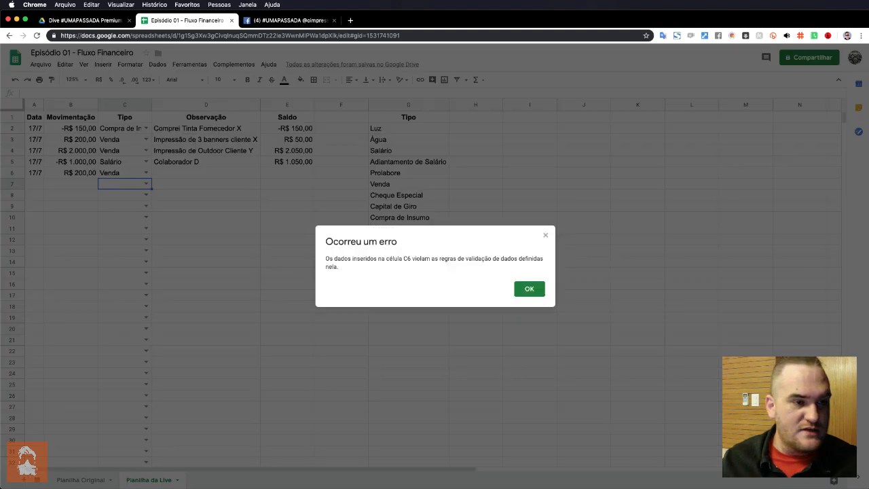
pyautogui.click(530, 289)
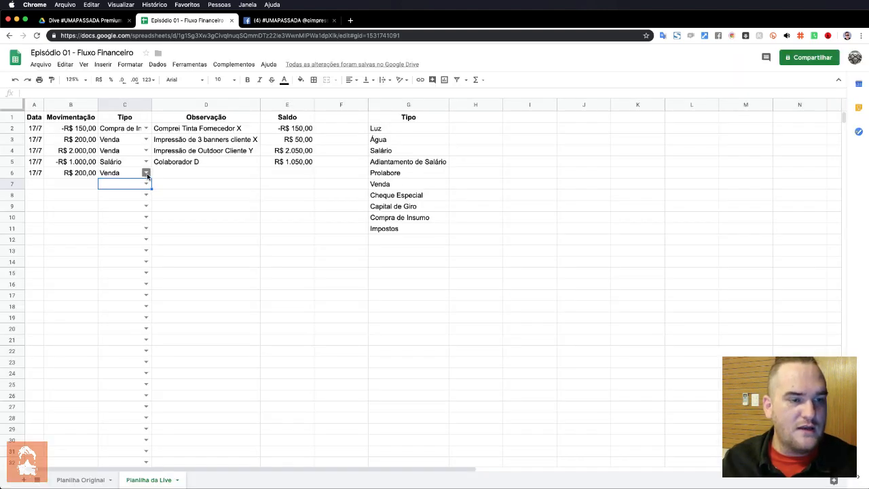
pyautogui.click(146, 172)
pyautogui.click(176, 172)
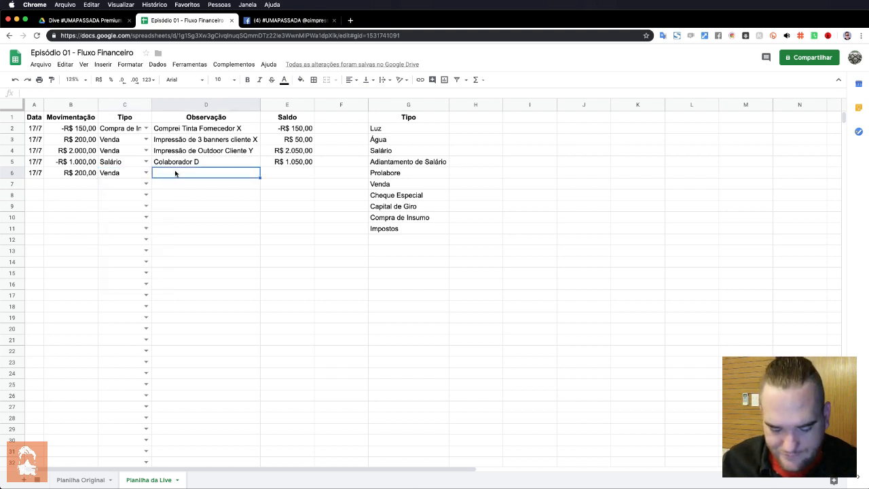
# Enter "5 Banners" as the Observação for the sale in row 6.
pyautogui.write('5 B')
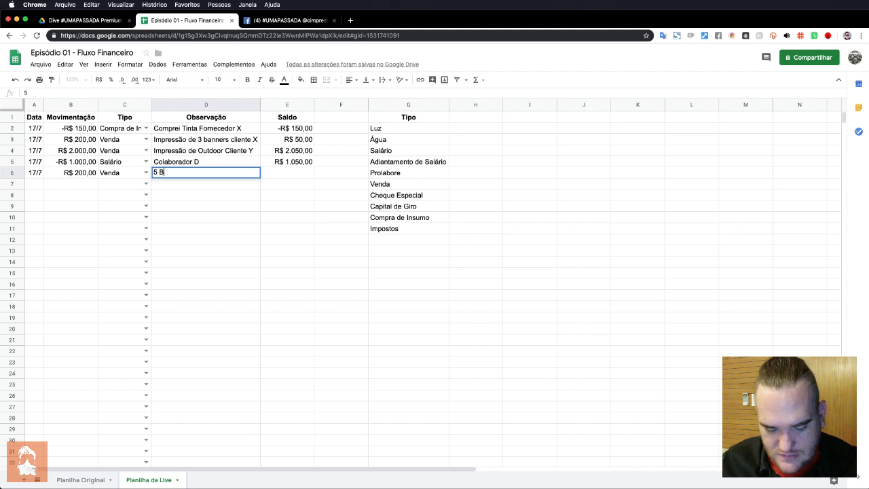
pyautogui.write('anners')
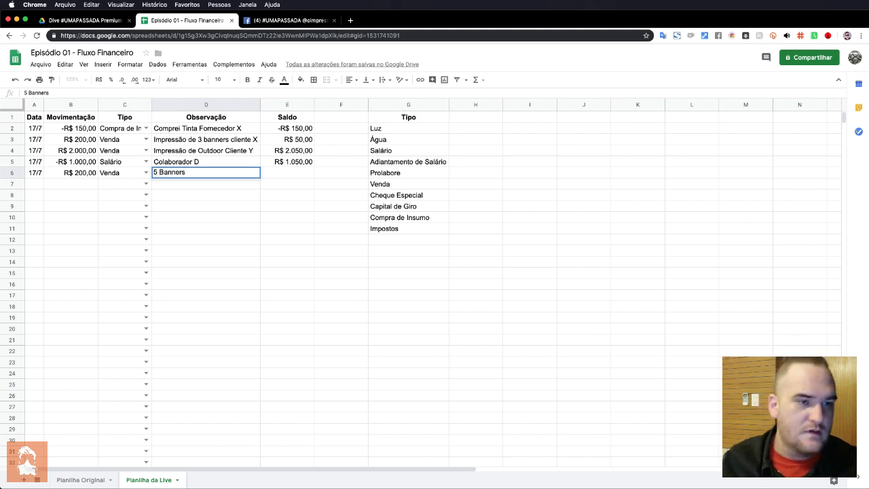
pyautogui.press('Return')
pyautogui.press('Up')
pyautogui.press('Right')
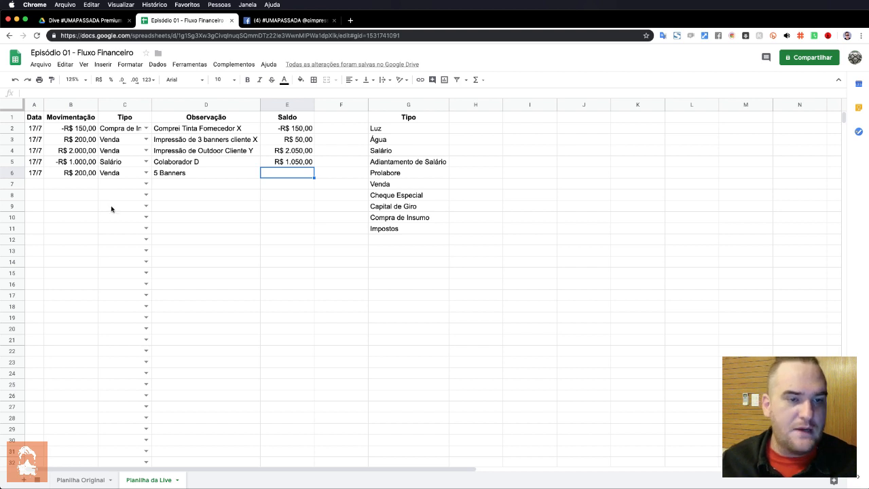
# Copy the Saldo formula from E5 into E6, and clear E6 again.
pyautogui.click(290, 163)
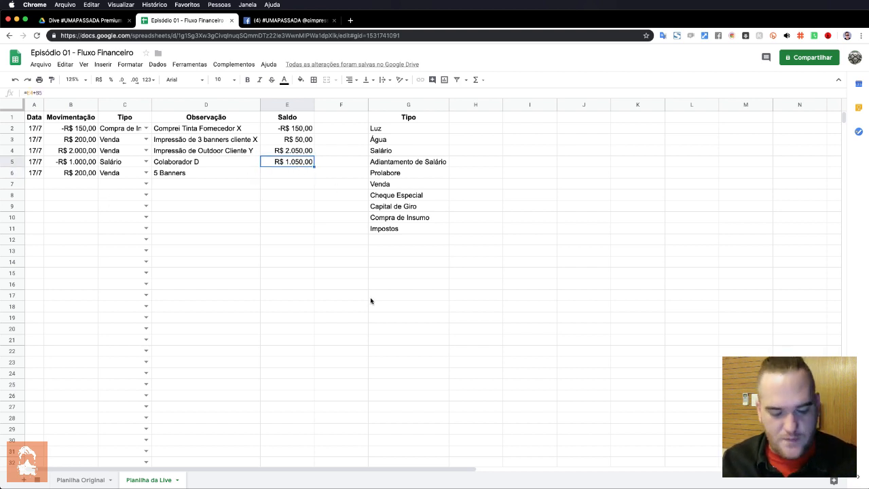
pyautogui.press('super+c')
pyautogui.press('Down')
pyautogui.press('super+v')
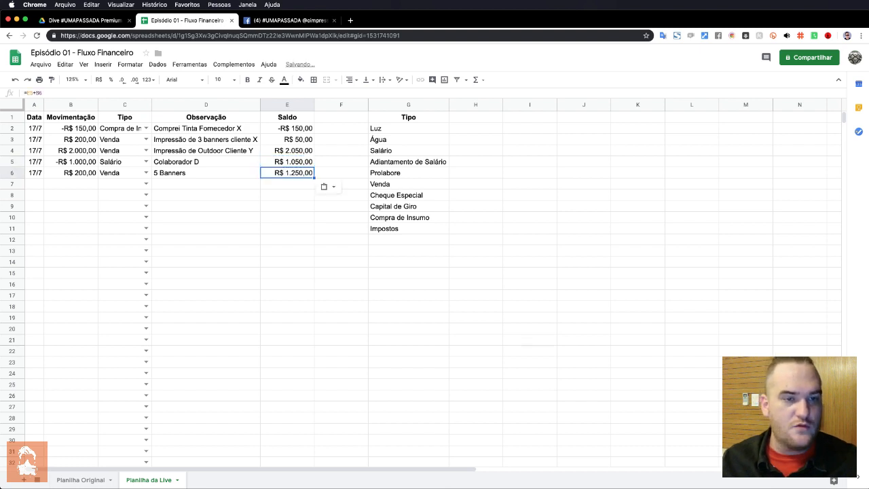
pyautogui.press('Delete')
# Fill the Saldo formula from E5 down through E28.
pyautogui.press('Up')
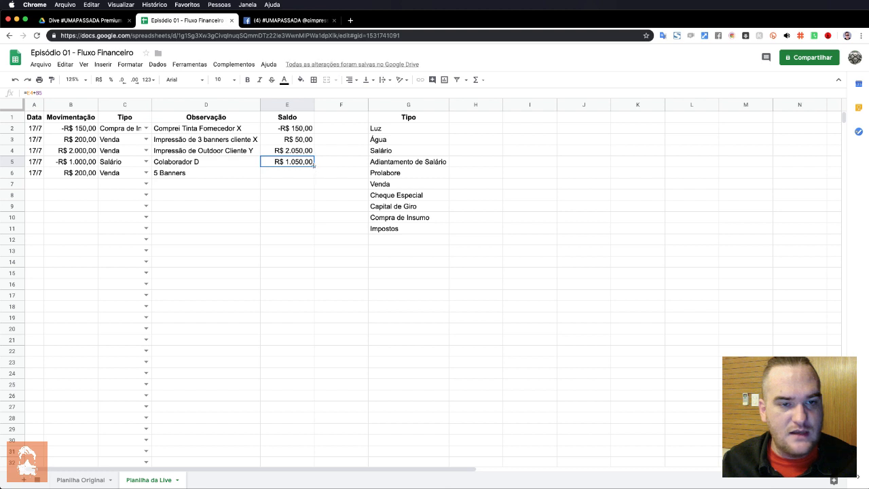
pyautogui.moveTo(314, 166); pyautogui.dragTo(312, 416)
pyautogui.click(303, 175)
pyautogui.click(288, 229)
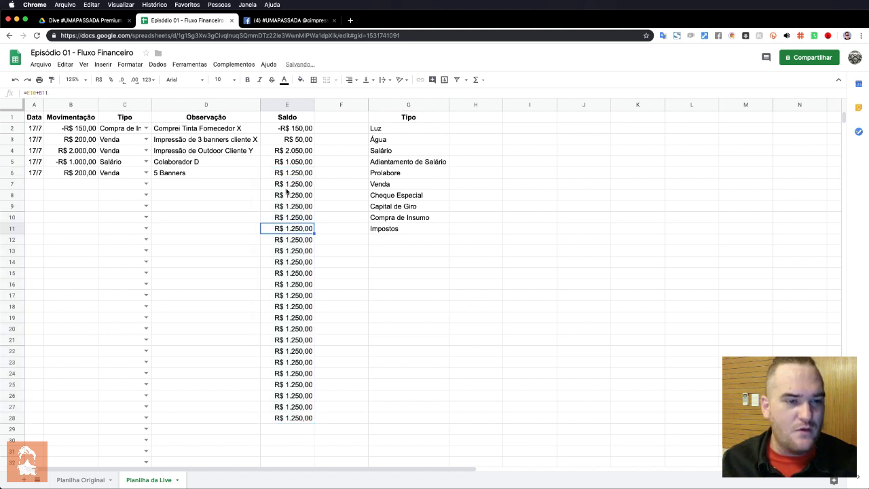
# Clear the Saldo formulas in E7:E28, which belong to rows without entries.
pyautogui.moveTo(286, 185); pyautogui.dragTo(283, 337)
pyautogui.moveTo(286, 416); pyautogui.dragTo(287, 417)
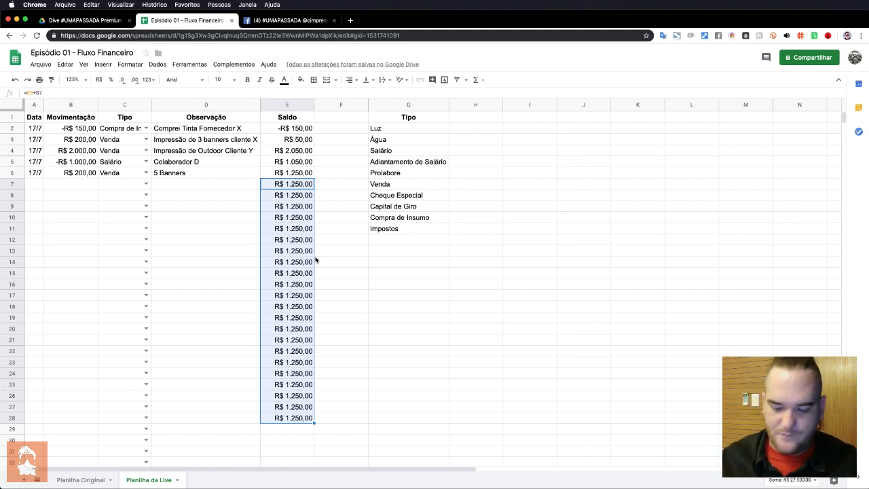
pyautogui.press('Delete')
pyautogui.click(287, 204)
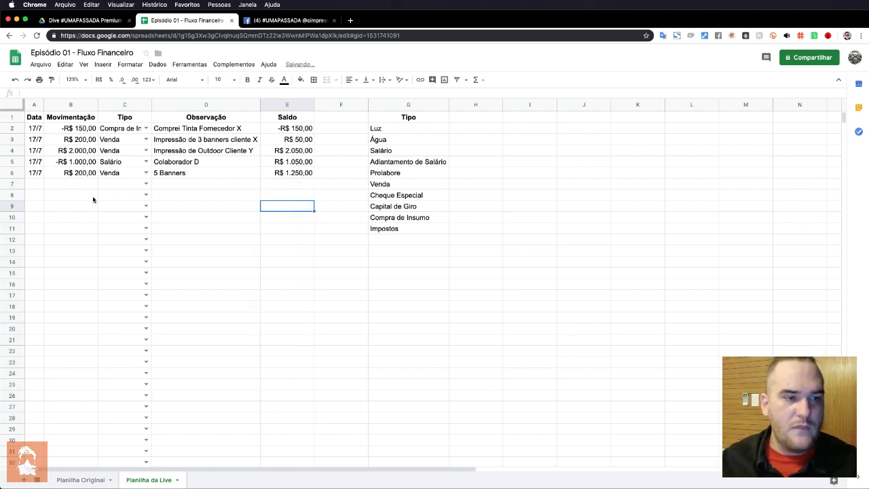
# Start a new entry in row 7 with the date 25/7 and a Movimentação of 5000.
pyautogui.click(28, 185)
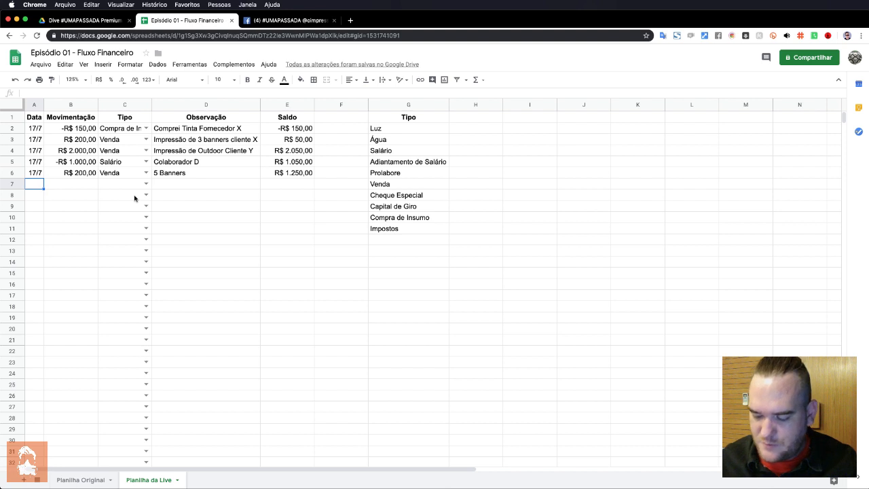
pyautogui.write('25/7')
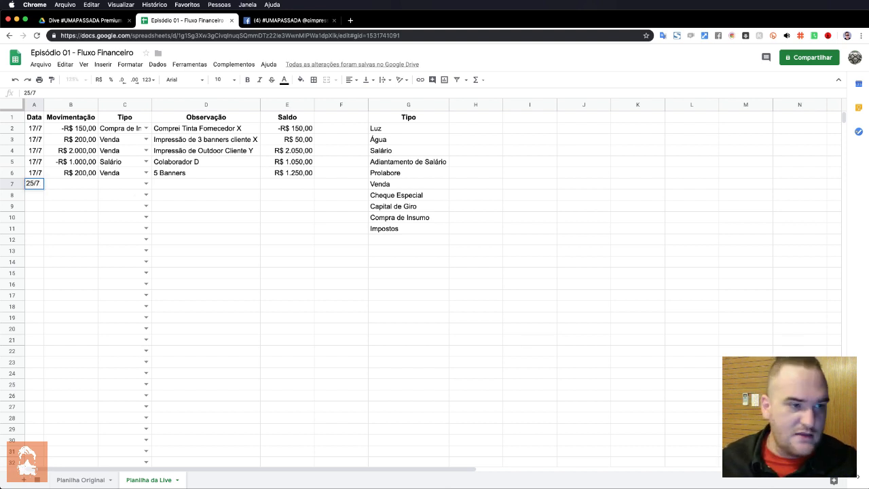
pyautogui.press('Tab')
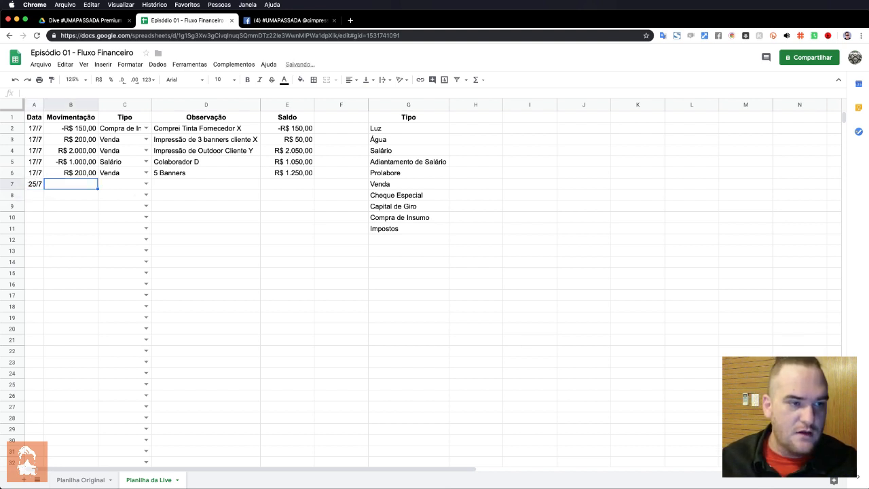
pyautogui.write('5000')
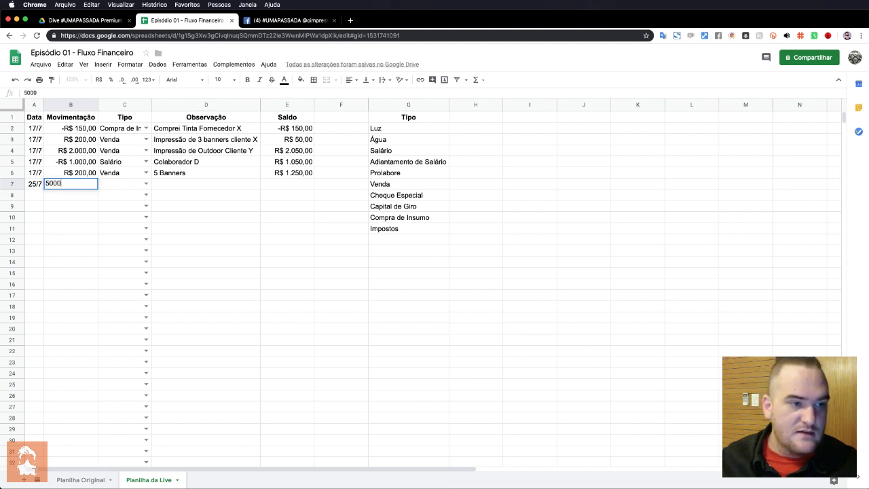
pyautogui.press('Return')
pyautogui.press('Up')
pyautogui.press('Right')
pyautogui.write('Al')
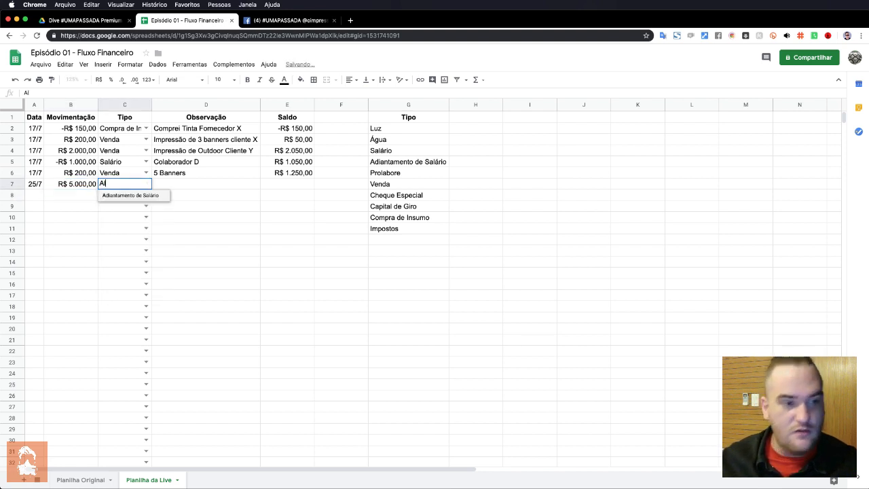
pyautogui.press('BackSpace')
pyautogui.press('BackSpace')
pyautogui.press('Escape')
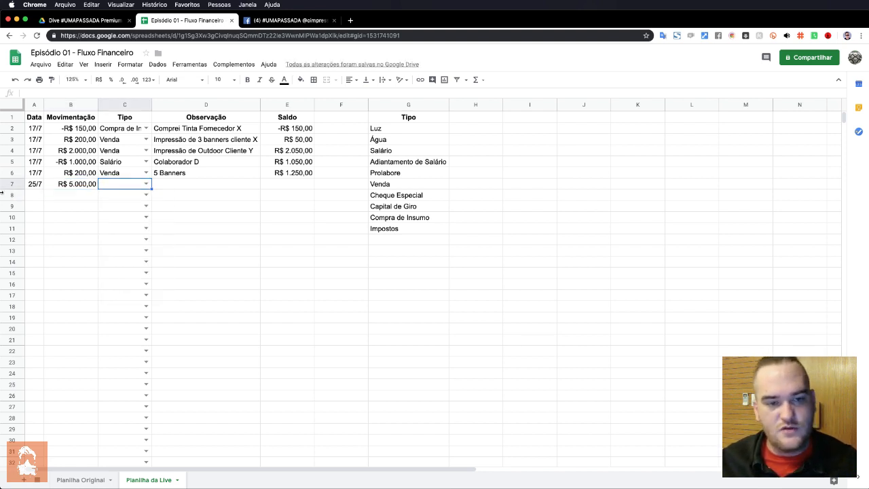
# Add "Aluguel" as a new category in G12, under the Tipo list in column G.
pyautogui.click(412, 240)
pyautogui.write('Aluguel')
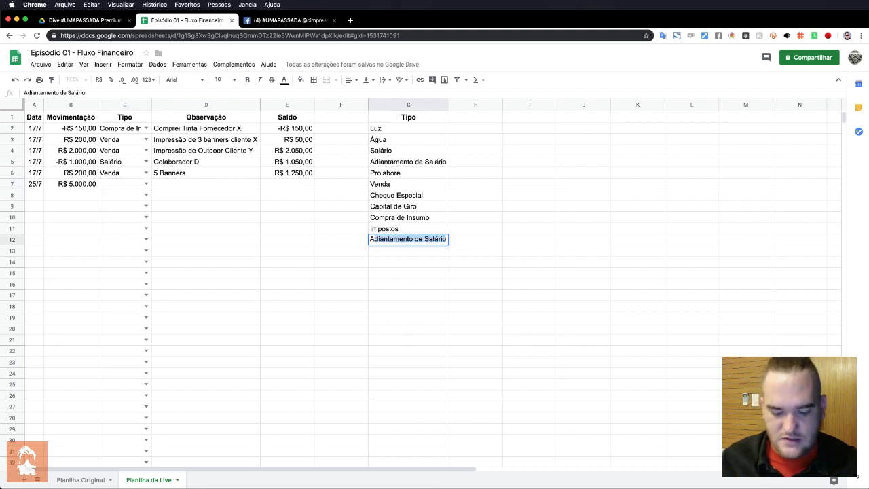
pyautogui.press('Return')
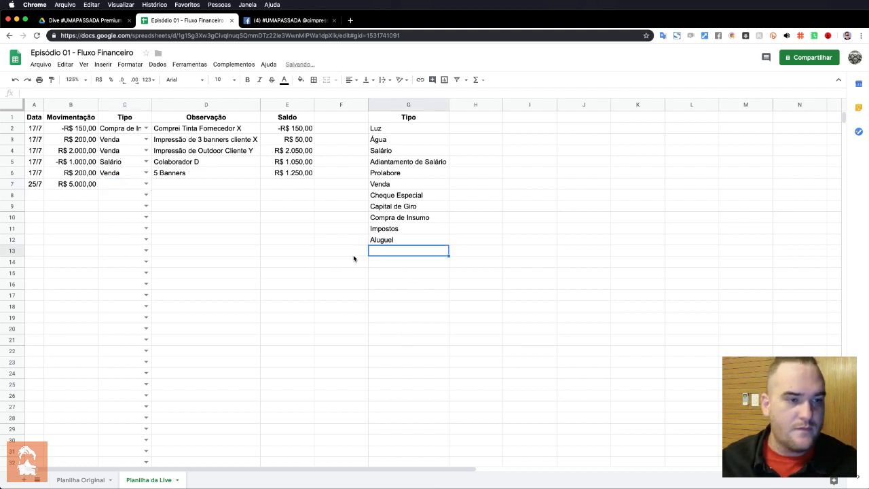
# Set the Tipo of row 7 to Aluguel and enter "Galpão" as its Observação.
pyautogui.click(146, 184)
pyautogui.write('a')
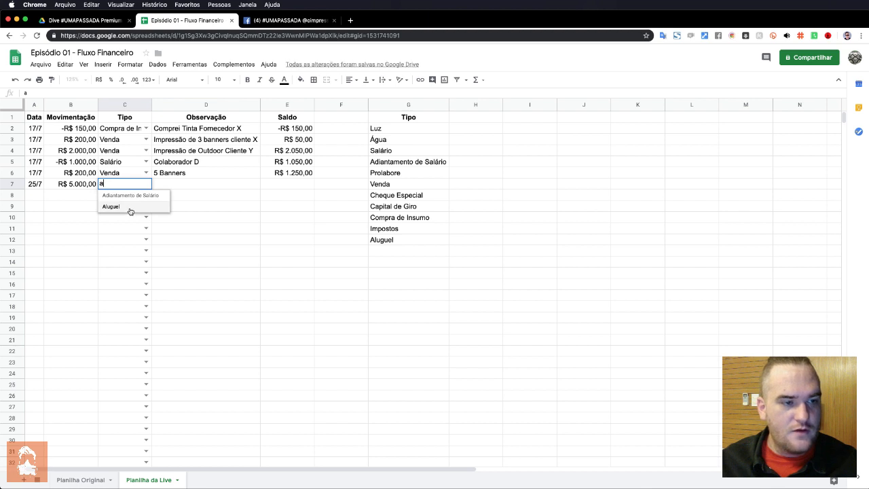
pyautogui.click(131, 210)
pyautogui.click(181, 184)
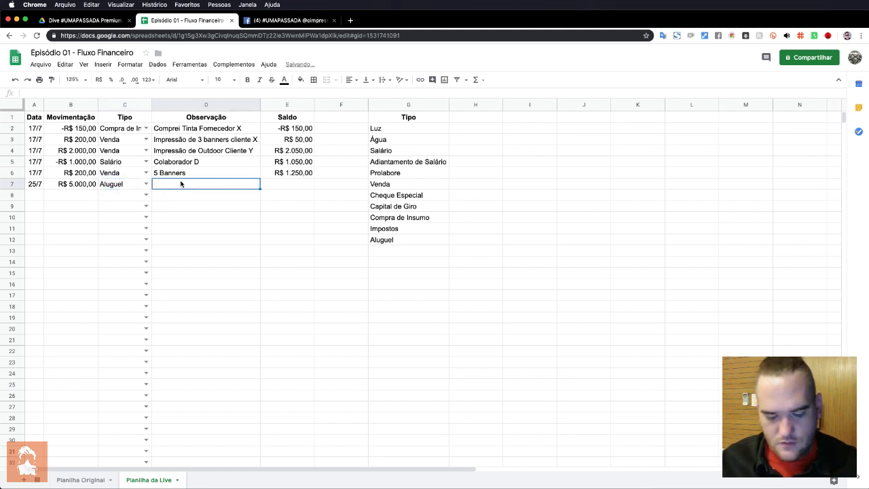
pyautogui.write('Galpão')
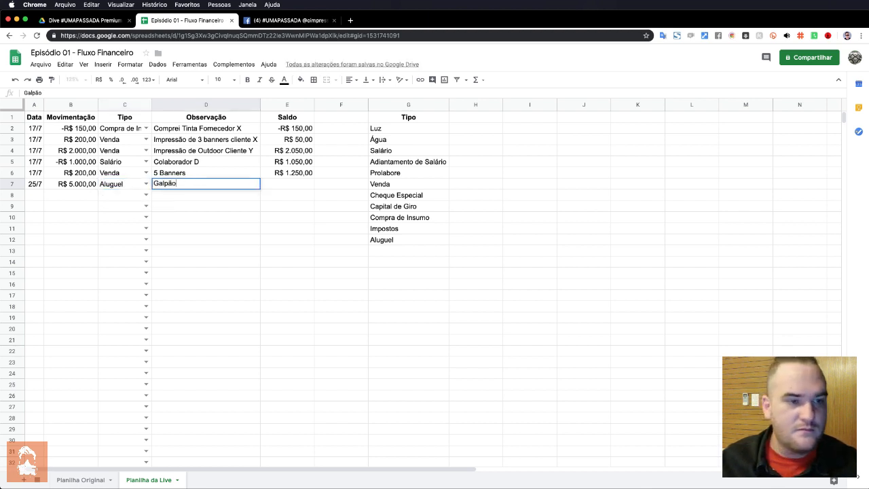
pyautogui.press('Tab')
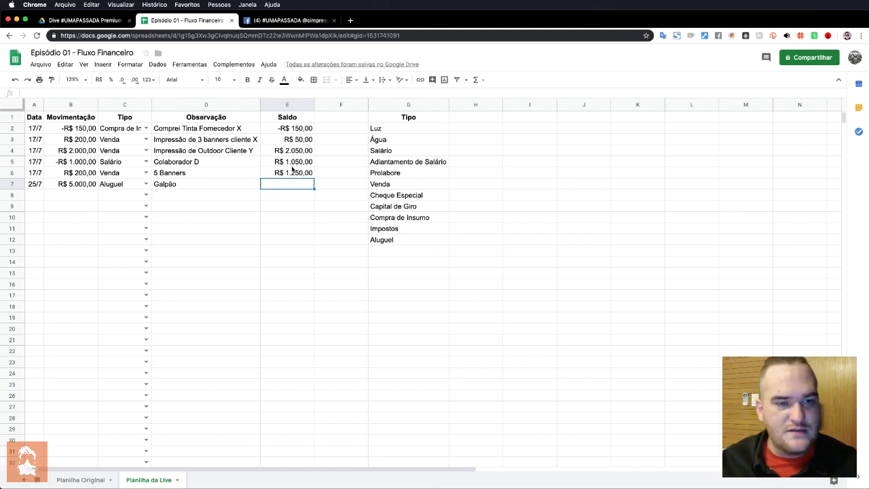
# Extend the Saldo formula from E6 to E7.
pyautogui.click(282, 177)
pyautogui.click(282, 173)
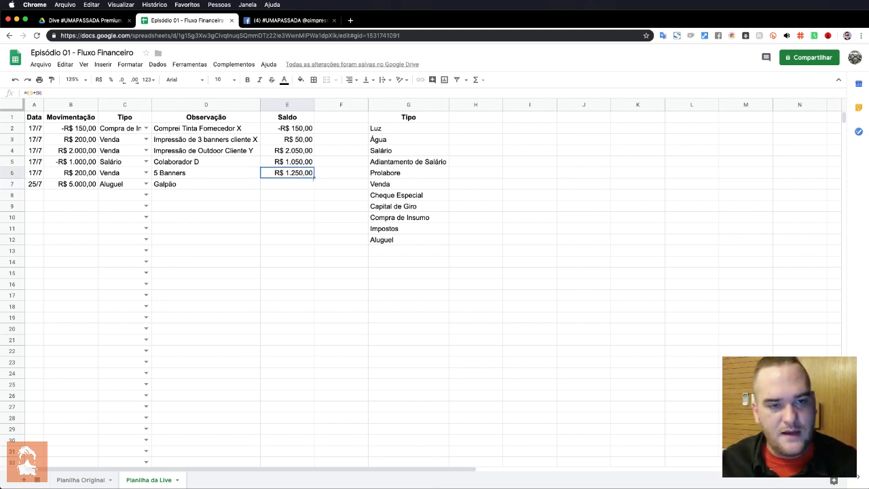
pyautogui.moveTo(311, 182); pyautogui.dragTo(292, 191)
pyautogui.click(291, 186)
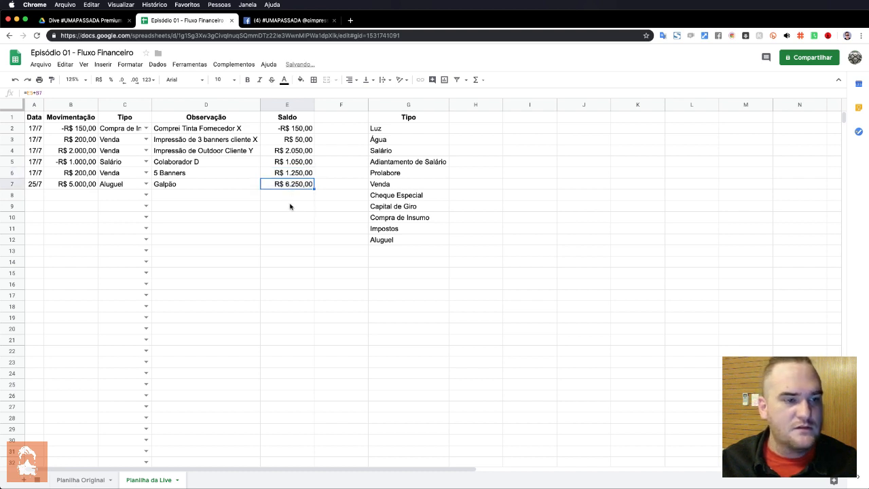
# Change the rent's Movimentação in B7 to -5000 and go to its Saldo in E7.
pyautogui.press('Left')
pyautogui.press('Left')
pyautogui.press('Left')
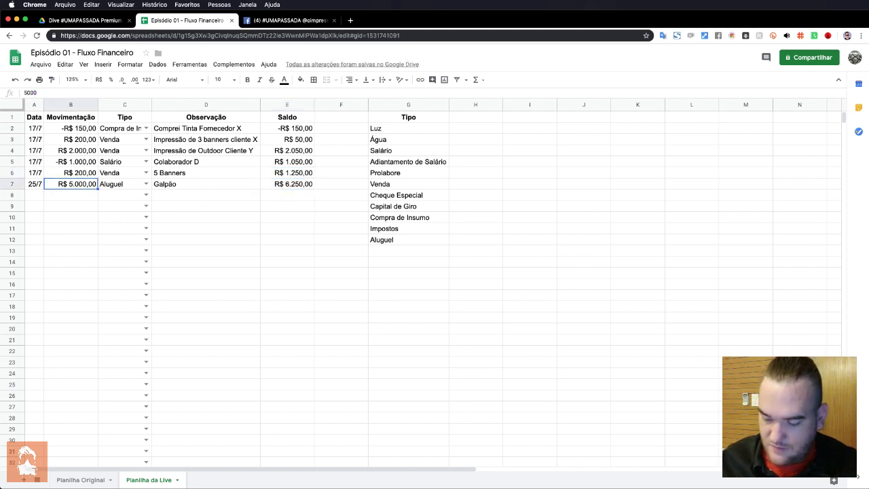
pyautogui.write('-5000')
pyautogui.press('Return')
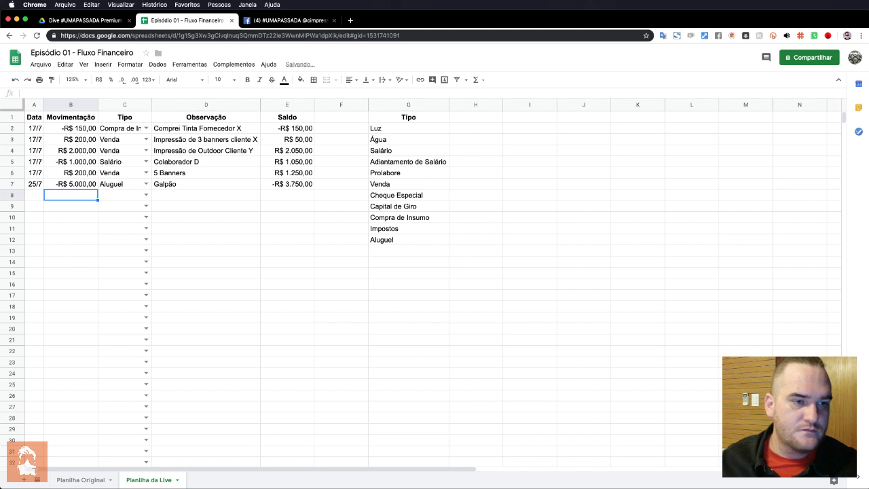
pyautogui.press('Up')
pyautogui.press('Right')
pyautogui.press('Right')
pyautogui.press('Right')
pyautogui.press('Right')
pyautogui.press('Left')
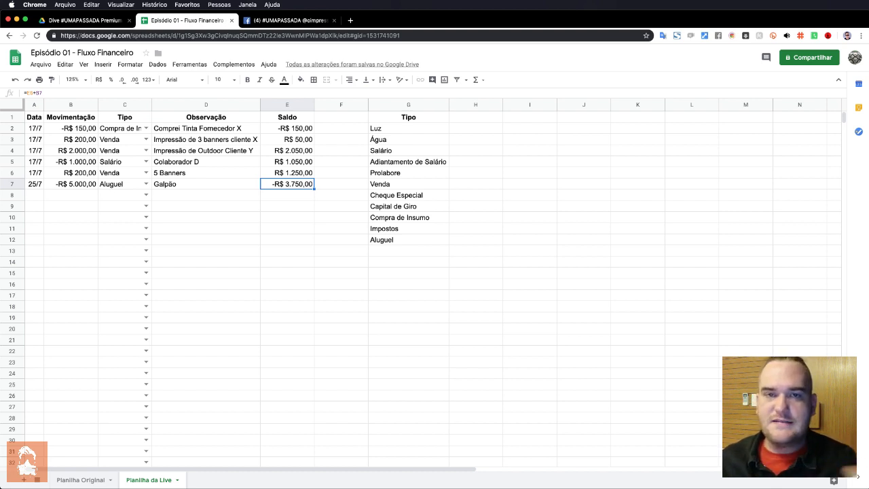
# Start a new entry in row 8 with the date 17/7 and a Movimentação of -300.
pyautogui.press('Down')
pyautogui.press('Left')
pyautogui.press('Down')
pyautogui.press('Left')
pyautogui.press('Left')
pyautogui.press('Left')
pyautogui.press('Up')
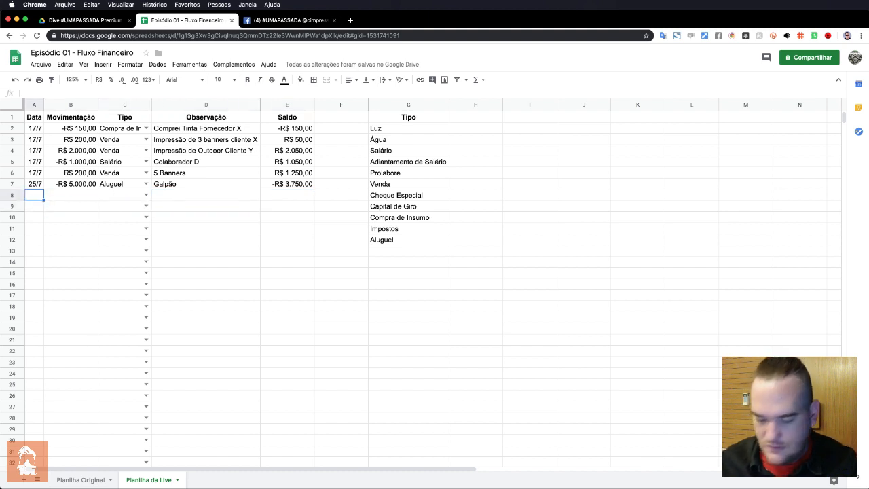
pyautogui.write('17/7')
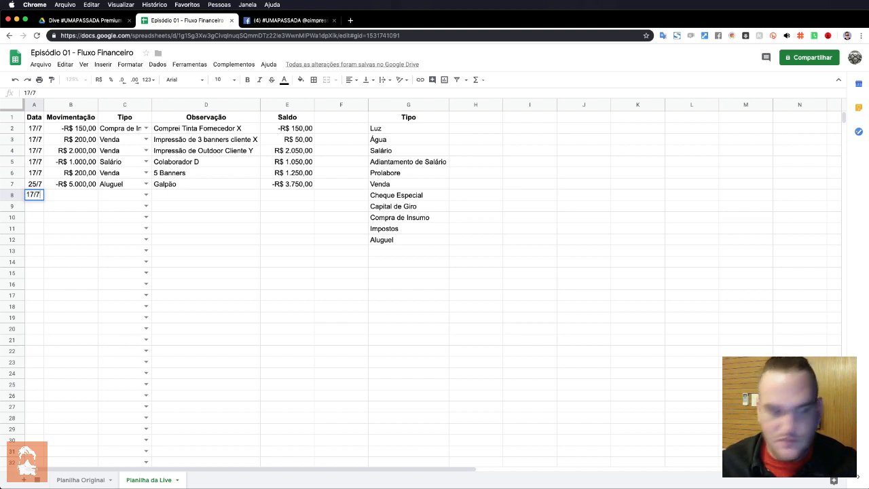
pyautogui.press('Return')
pyautogui.press('Up')
pyautogui.press('Right')
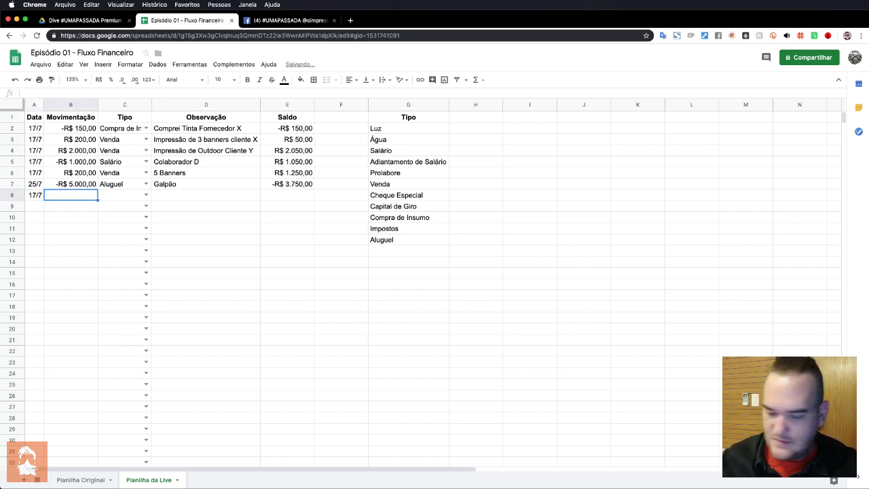
pyautogui.write('-R$ ')
pyautogui.write('300')
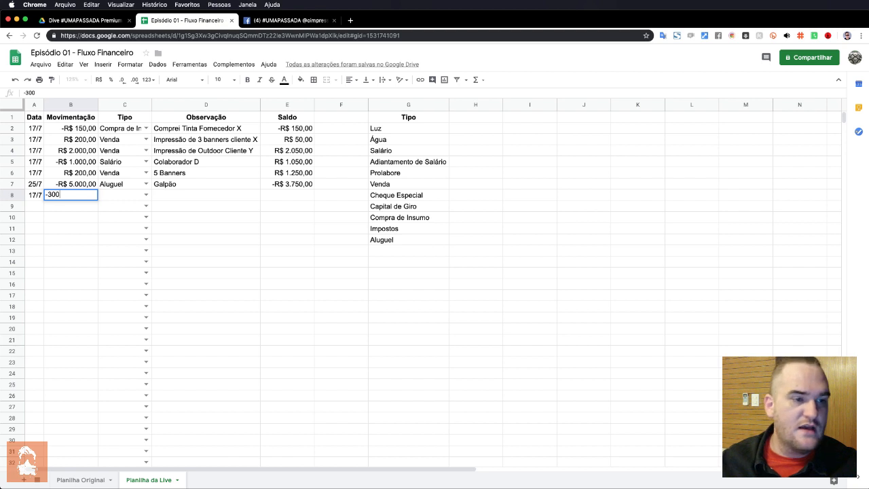
pyautogui.press('Tab')
pyautogui.write('a')
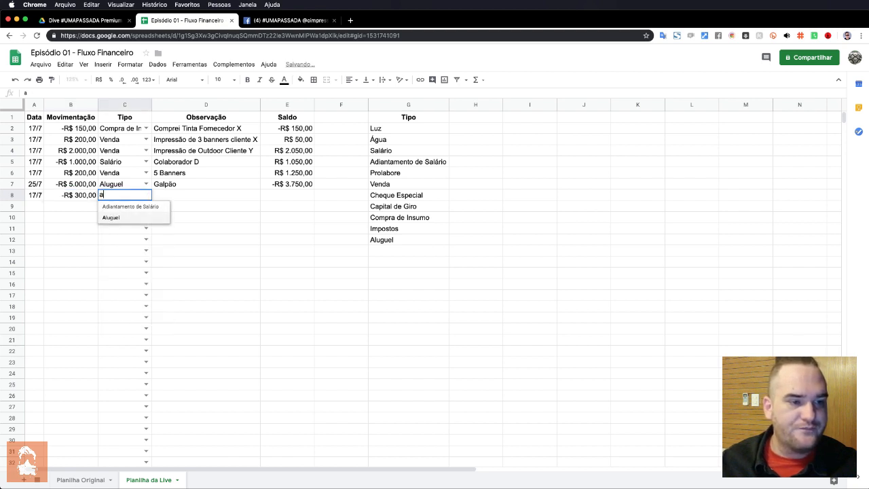
pyautogui.press('Up')
pyautogui.press('Down')
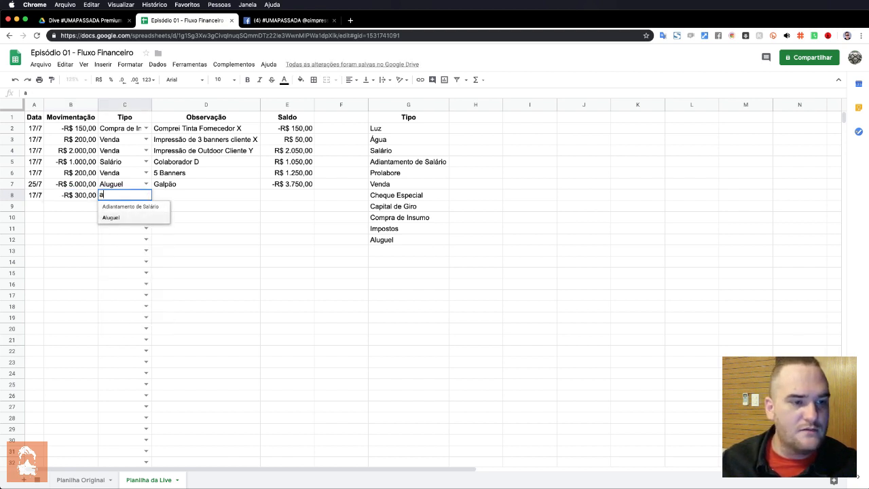
pyautogui.press('Return')
pyautogui.press('Up')
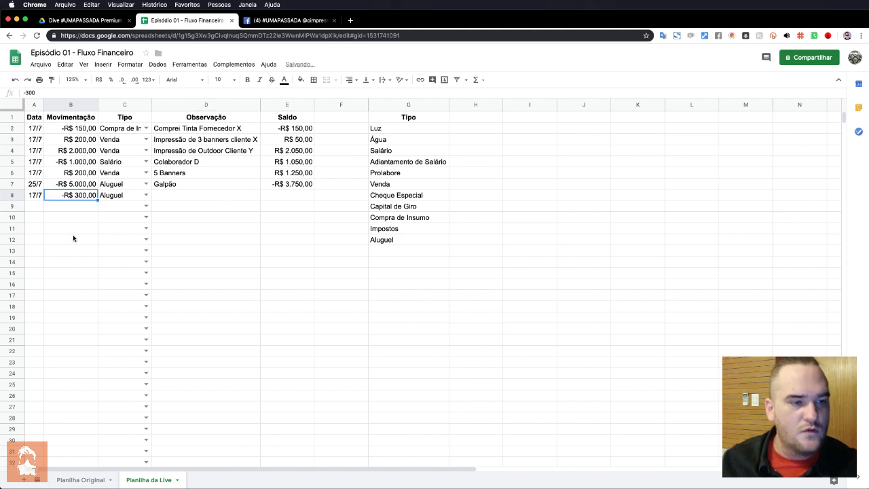
# Set the Tipo of row 8 to Água and select its Observação cell.
pyautogui.click(147, 194)
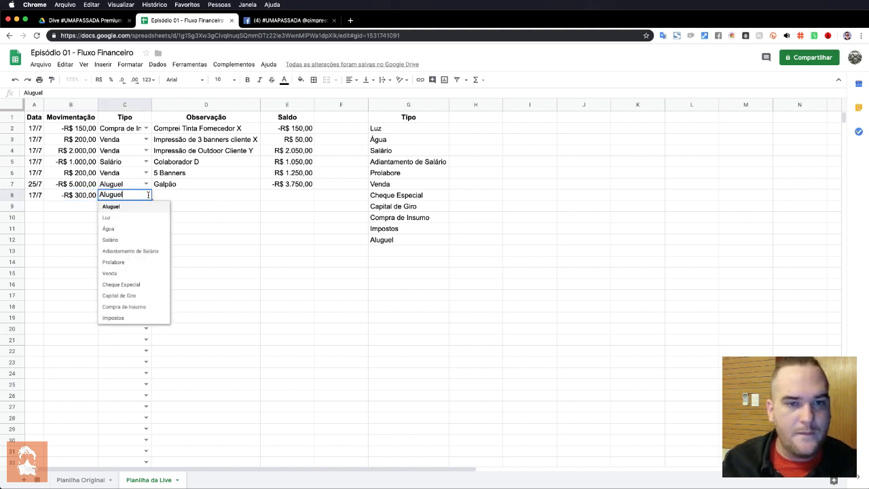
pyautogui.click(136, 228)
pyautogui.click(187, 197)
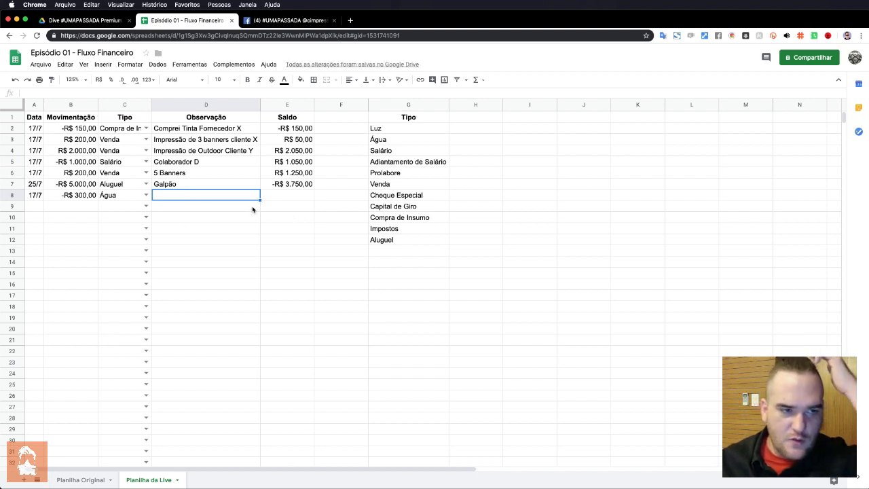
# Extend the Saldo formula from E7 to E8.
pyautogui.click(292, 187)
pyautogui.moveTo(313, 190); pyautogui.dragTo(313, 198)
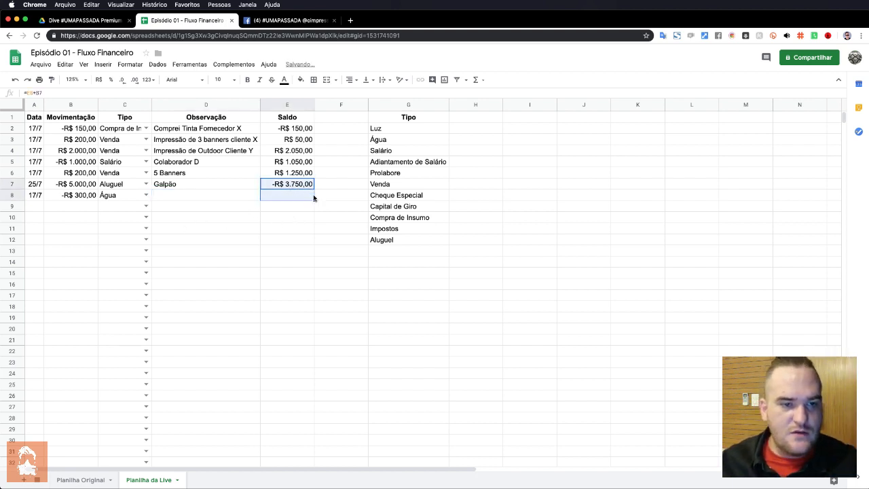
pyautogui.click(294, 197)
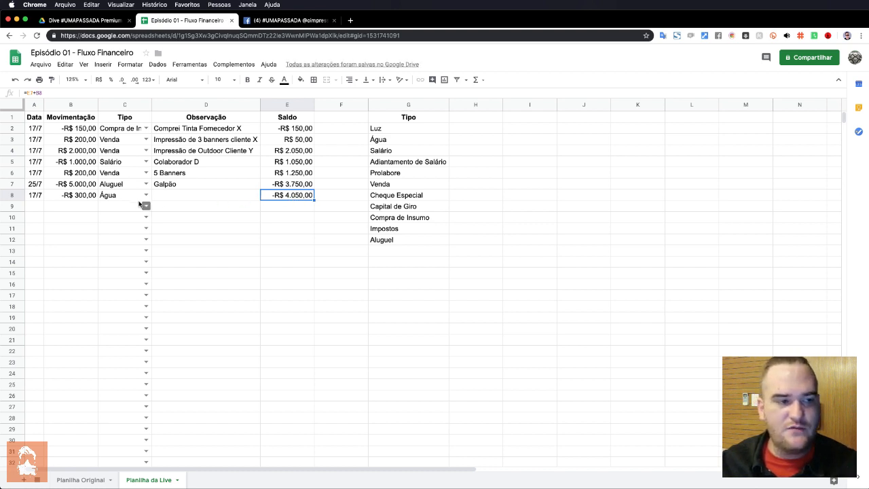
pyautogui.click(36, 185)
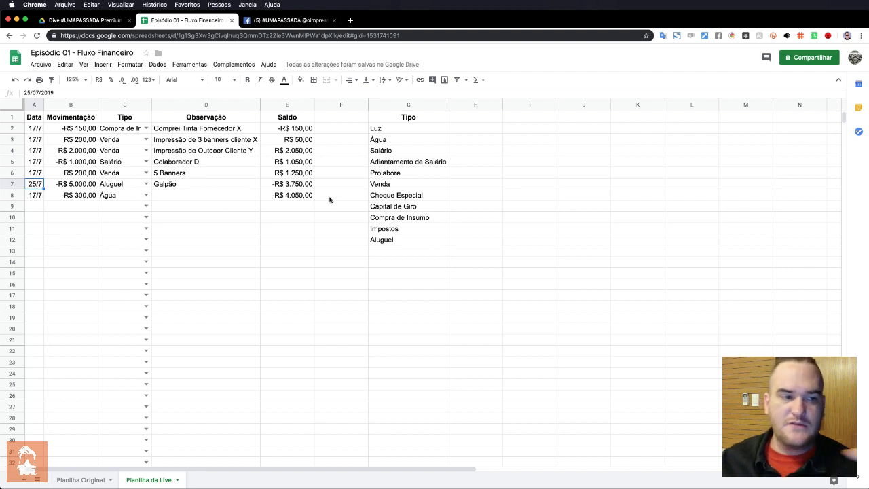
pyautogui.click(279, 198)
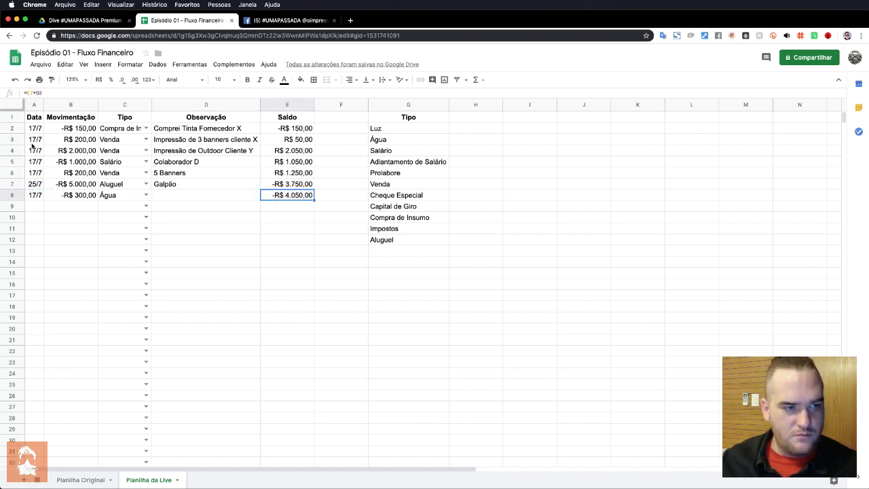
# Select columns A to E and open the range sorting settings for them.
pyautogui.click(34, 118)
pyautogui.moveTo(34, 119); pyautogui.dragTo(287, 196)
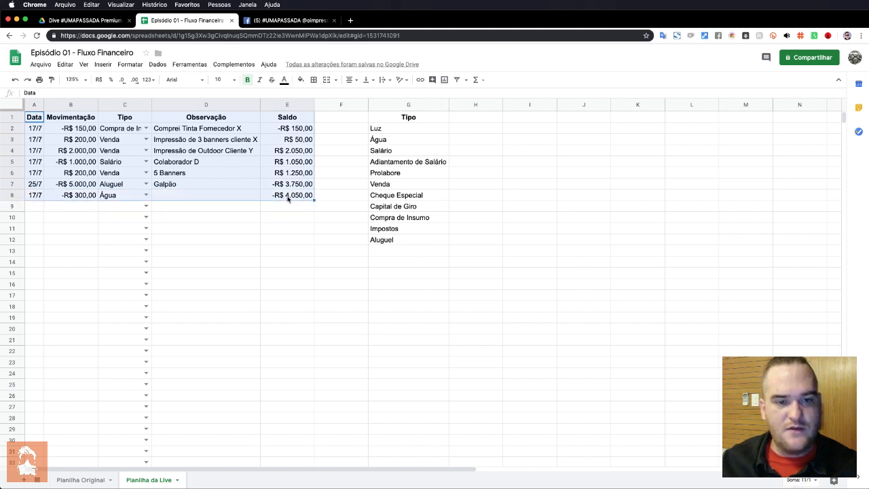
pyautogui.click(32, 104)
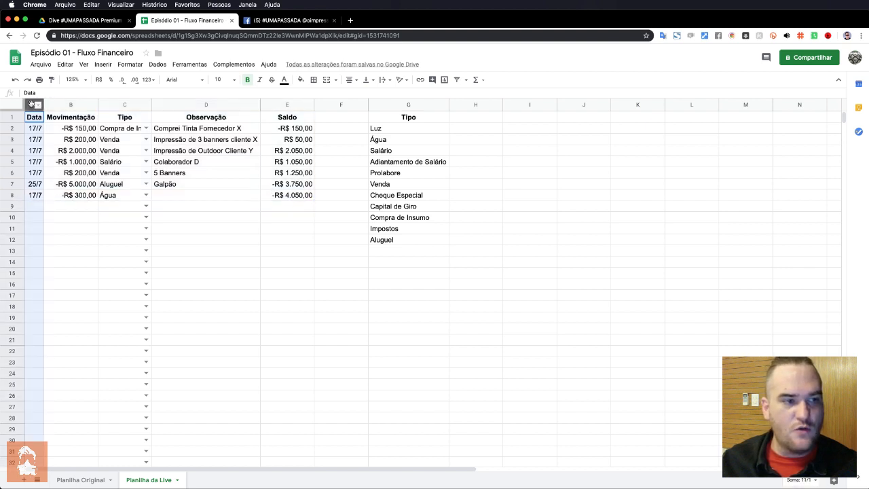
pyautogui.click(116, 173)
pyautogui.moveTo(34, 104); pyautogui.dragTo(294, 108)
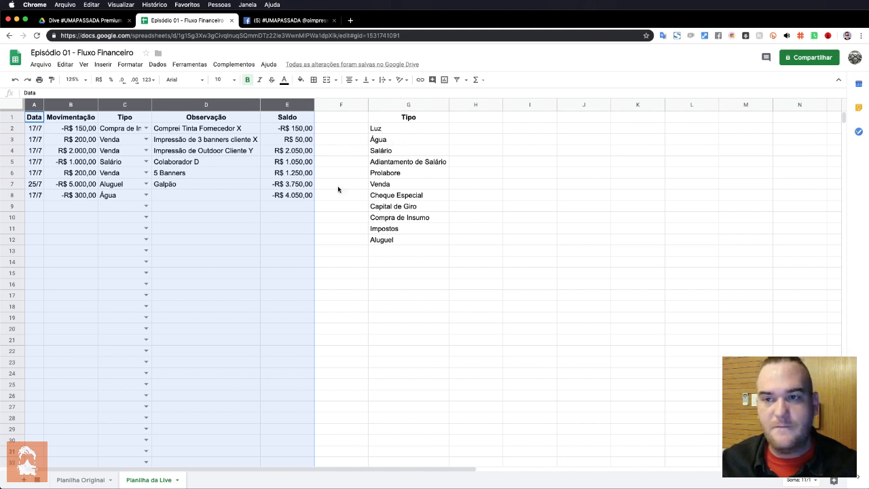
pyautogui.click(158, 65)
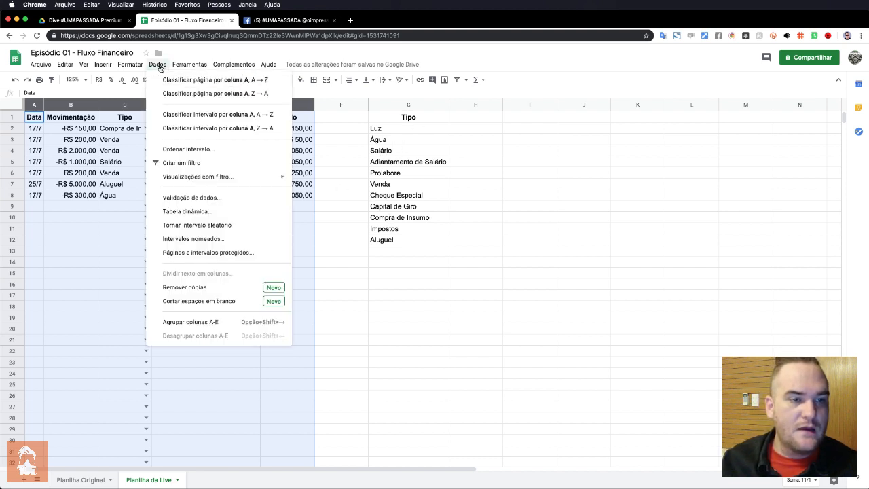
pyautogui.click(207, 149)
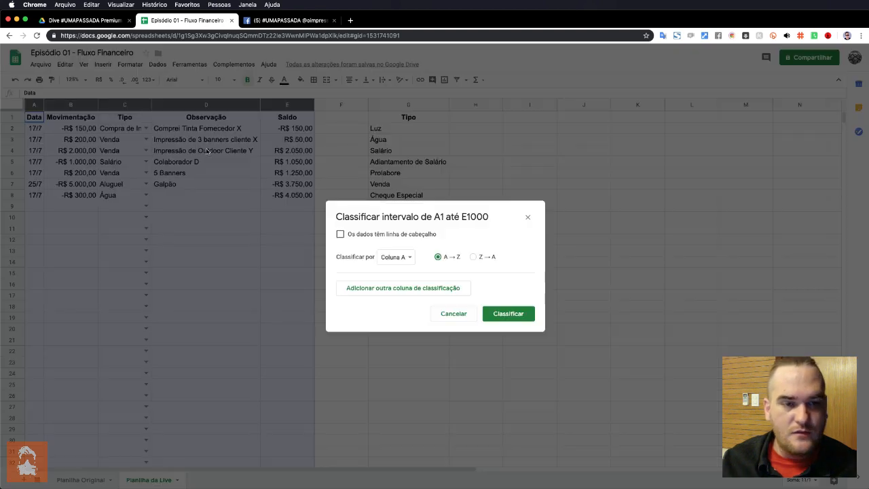
# Sort the range by Data in A → Z order, treating the first row as a header.
pyautogui.click(340, 235)
pyautogui.click(389, 256)
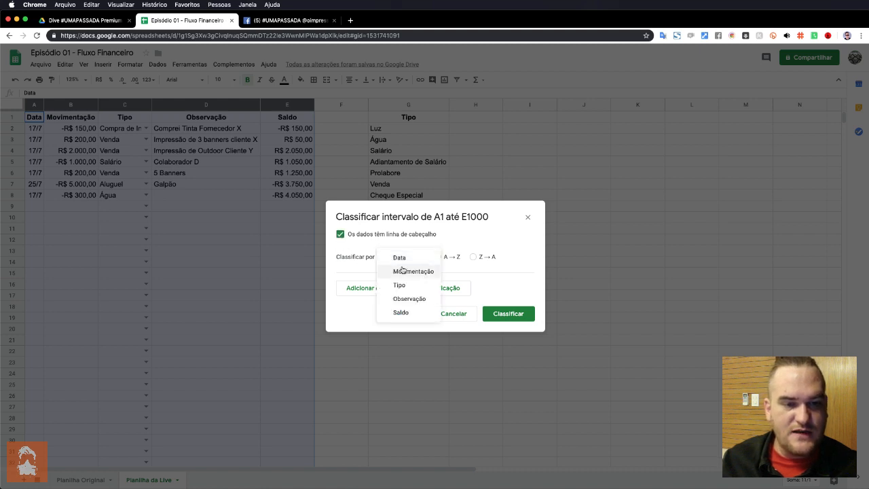
pyautogui.click(399, 260)
pyautogui.click(398, 261)
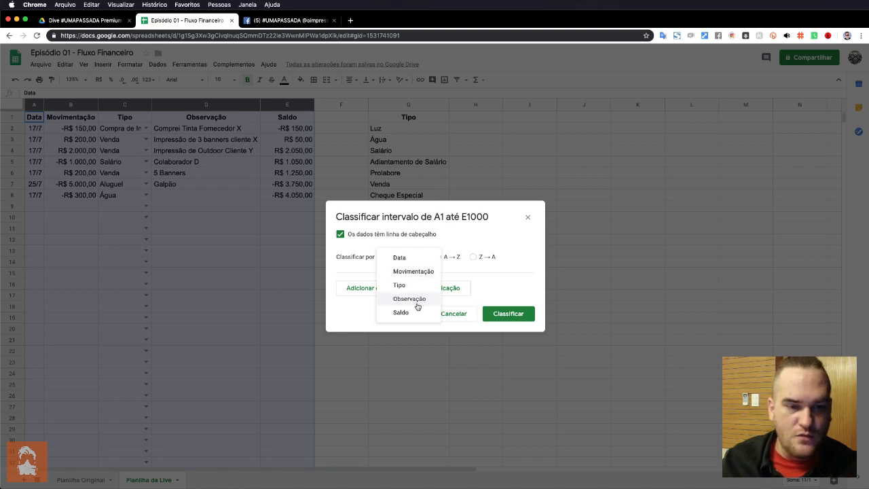
pyautogui.click(401, 261)
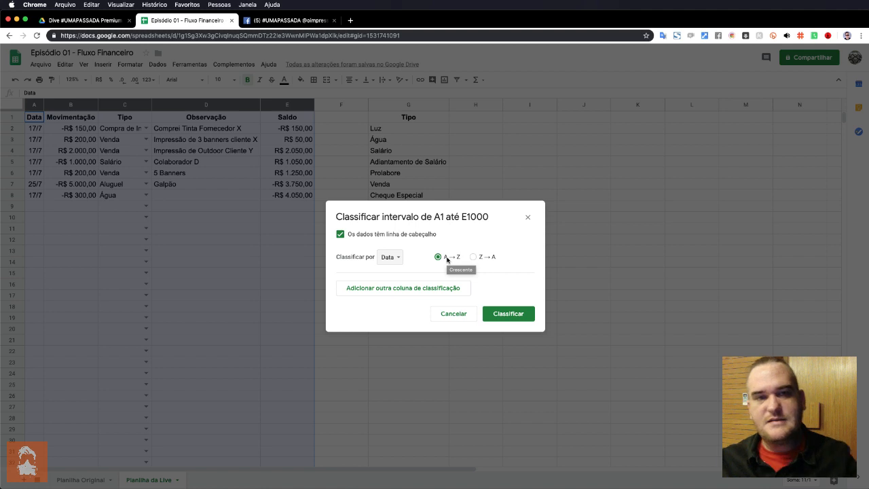
pyautogui.click(473, 258)
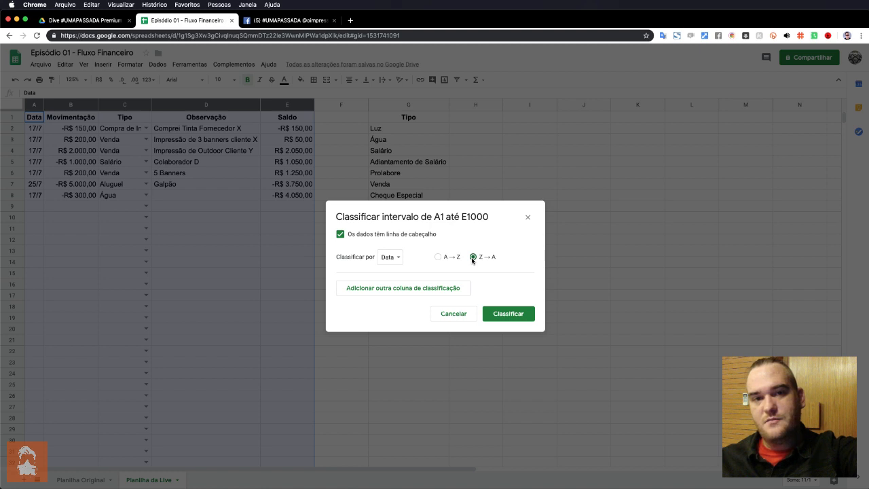
pyautogui.click(447, 259)
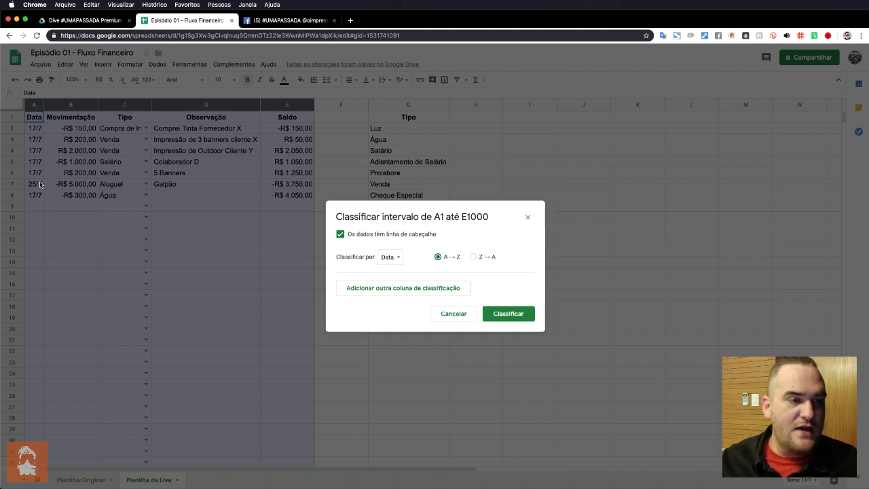
pyautogui.click(517, 313)
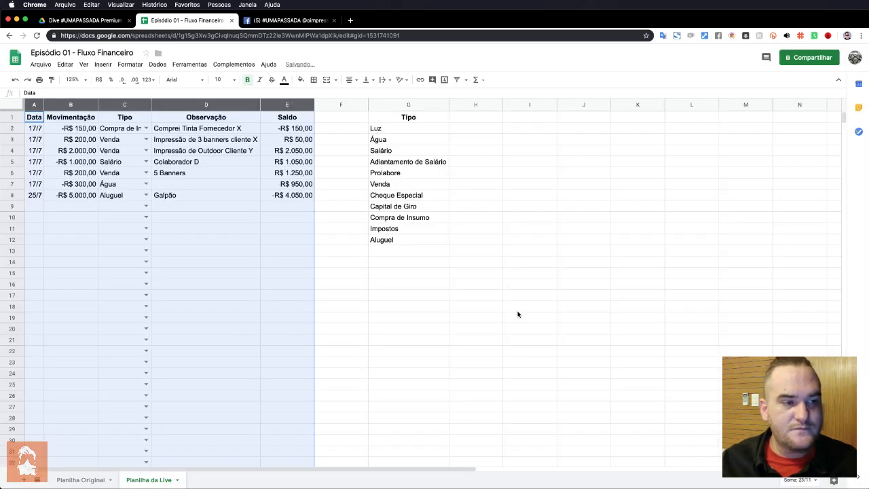
# Examine the Saldo formula in E2 and the cell it references.
pyautogui.click(178, 210)
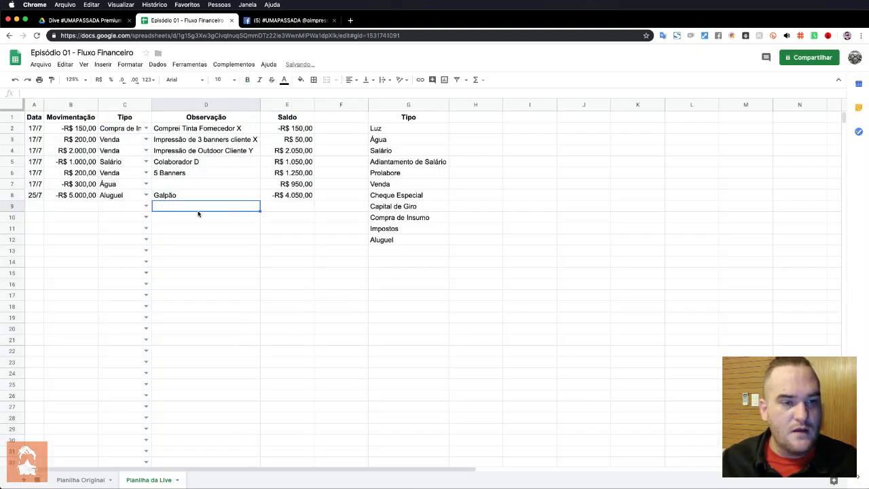
pyautogui.click(39, 209)
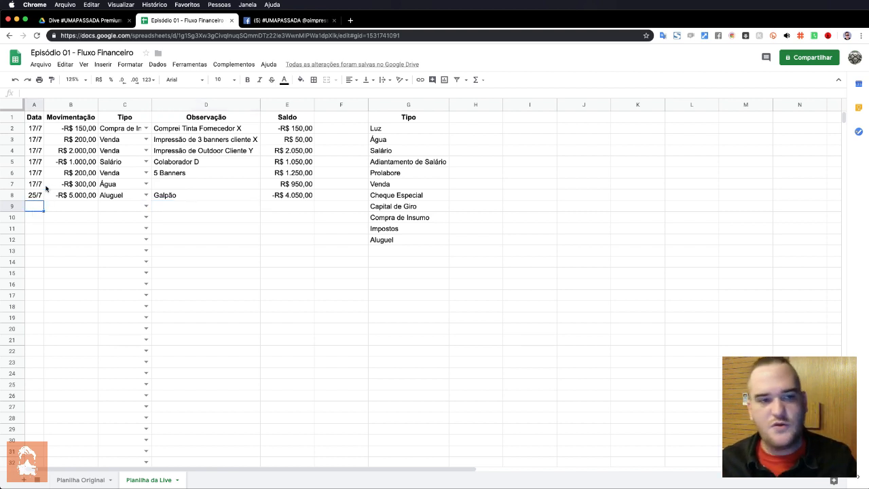
pyautogui.click(299, 129)
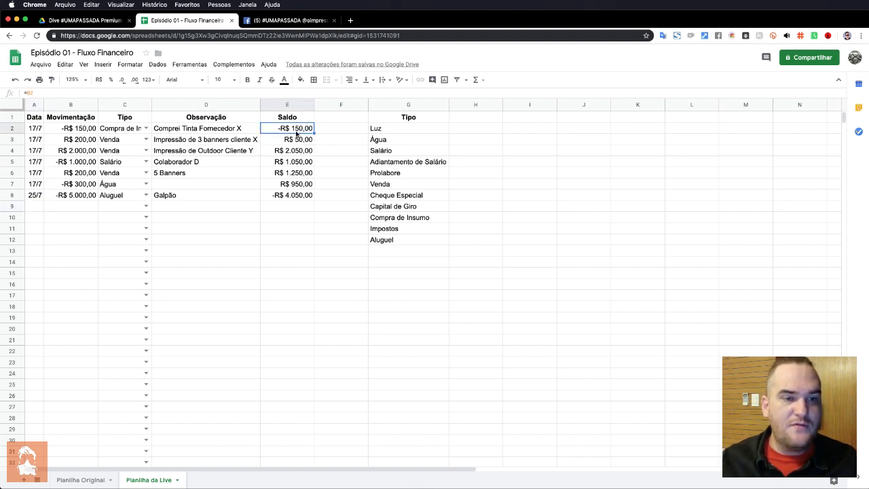
pyautogui.doubleClick(295, 130)
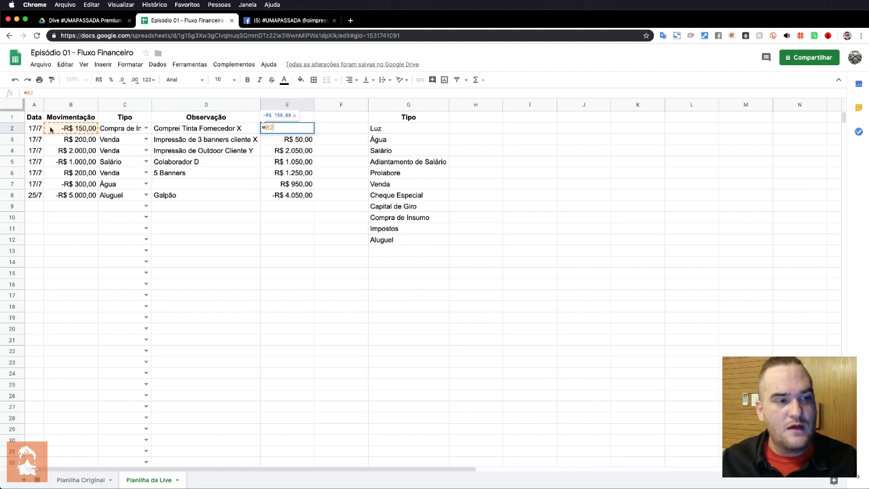
pyautogui.press('Return')
pyautogui.click(292, 134)
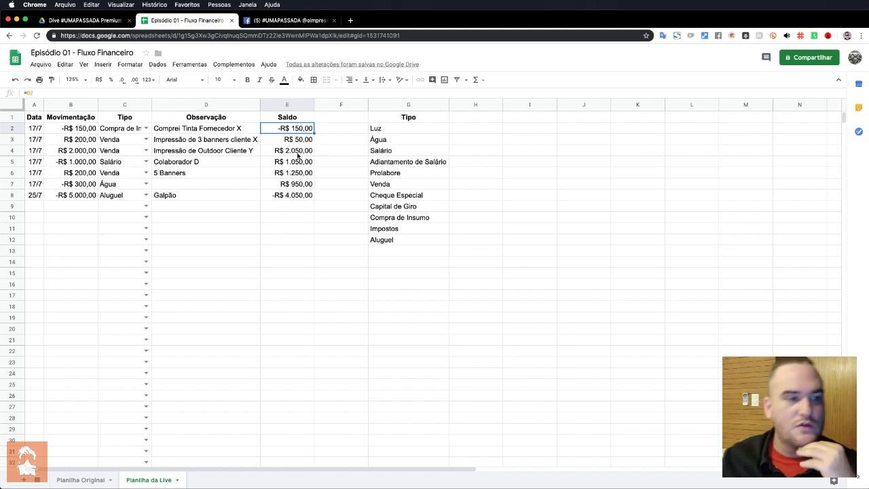
pyautogui.doubleClick(301, 131)
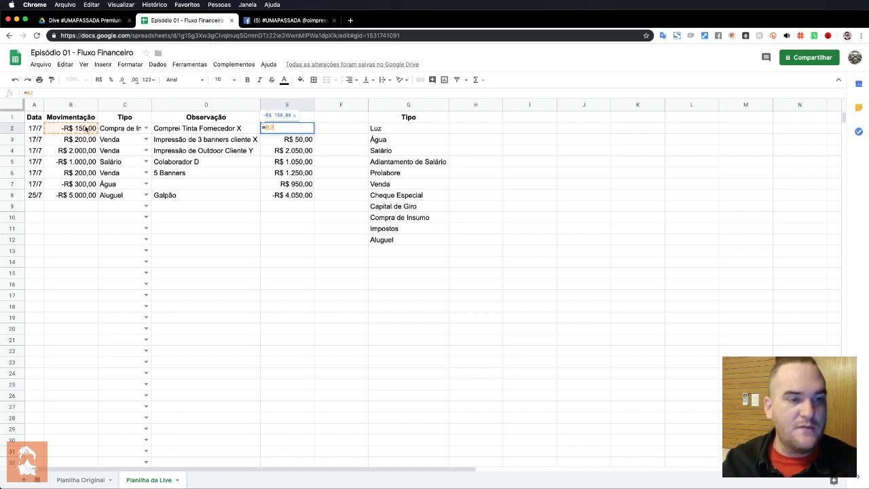
pyautogui.press('Return')
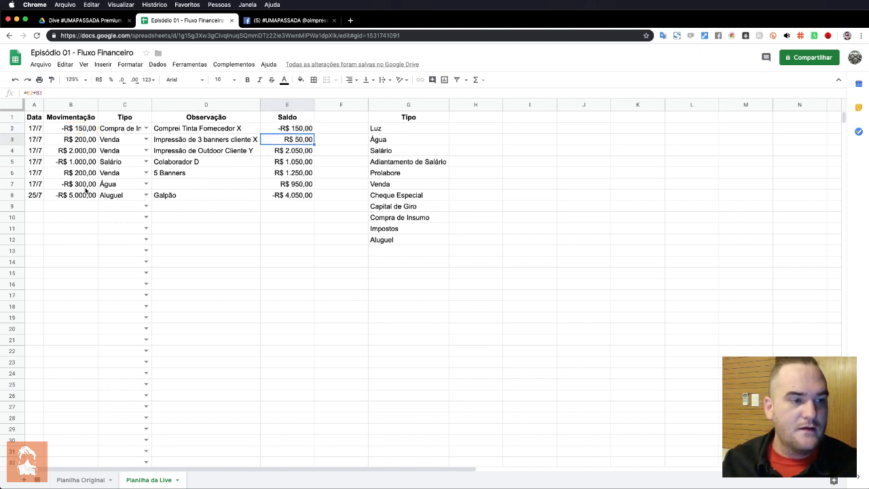
# Add an entry in row 9 with the date 23/5, a Movimentação of -1000 and the Tipo Salário.
pyautogui.click(35, 208)
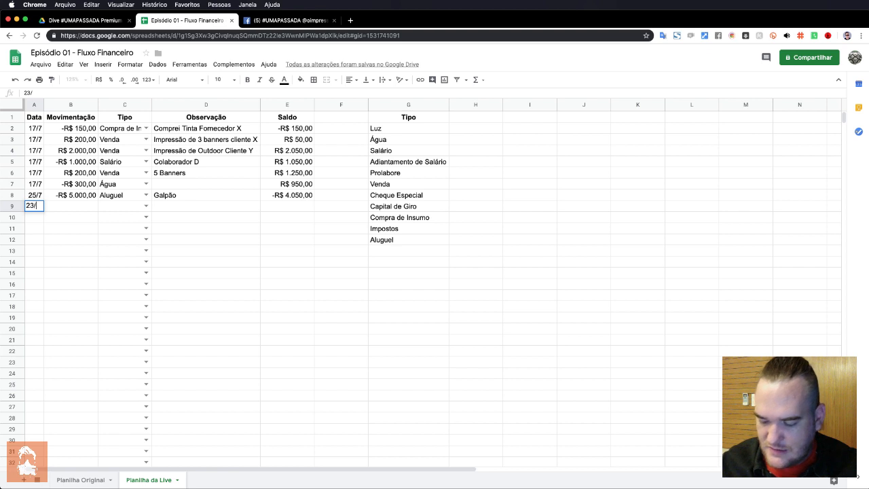
pyautogui.press('Tab')
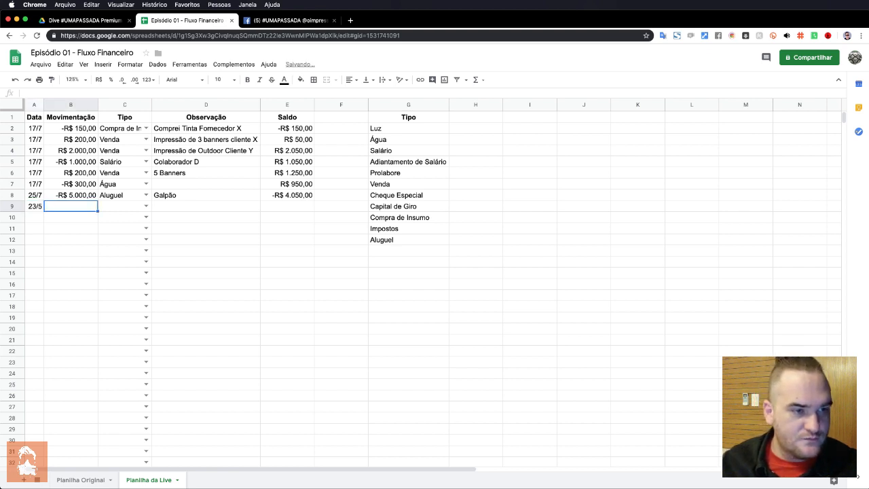
pyautogui.write('-R$ 1.00')
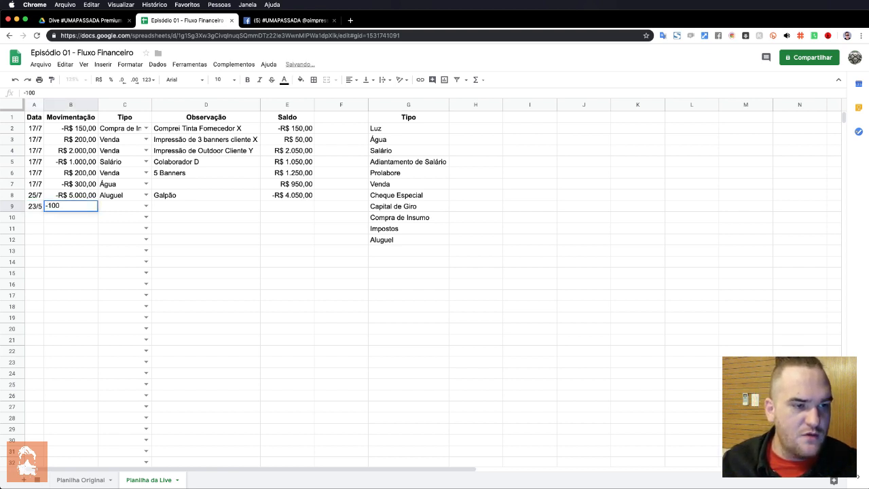
pyautogui.write('0')
pyautogui.press('Tab')
pyautogui.write('S')
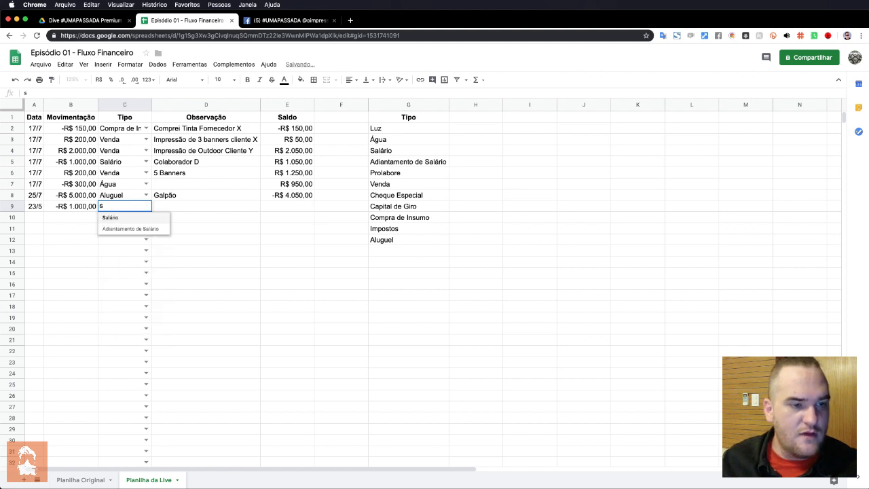
pyautogui.press('Return')
# Extend the Saldo formula from E8 to E9.
pyautogui.press('Up')
pyautogui.press('Right')
pyautogui.press('Right')
pyautogui.press('Right')
pyautogui.press('Right')
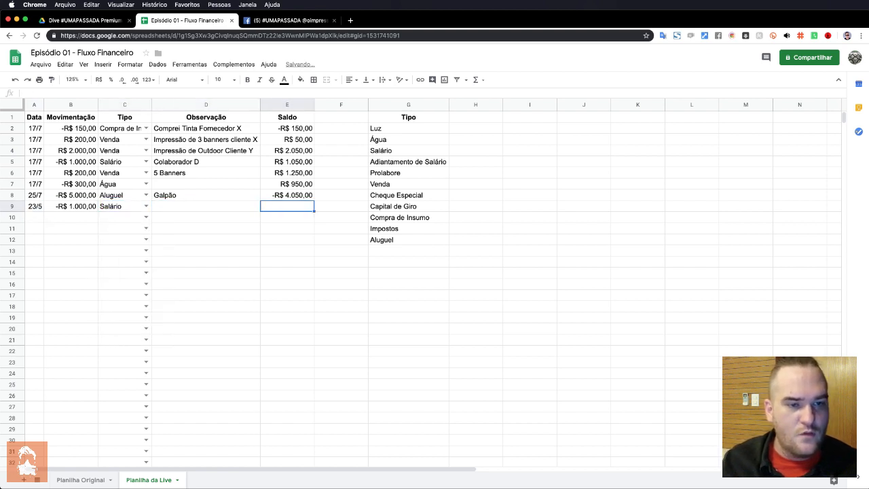
pyautogui.click(298, 198)
pyautogui.moveTo(314, 200); pyautogui.dragTo(311, 208)
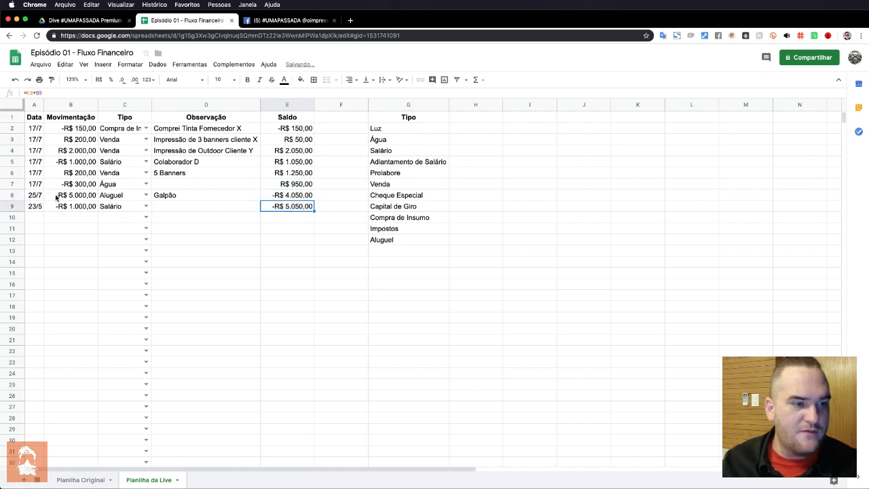
# Change the date of the row 9 entry in A9 to 23/7.
pyautogui.click(36, 207)
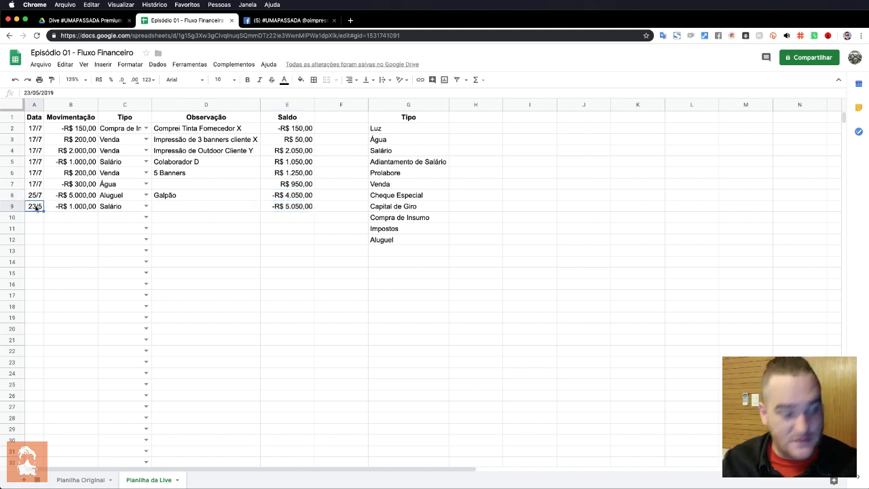
pyautogui.write('23/')
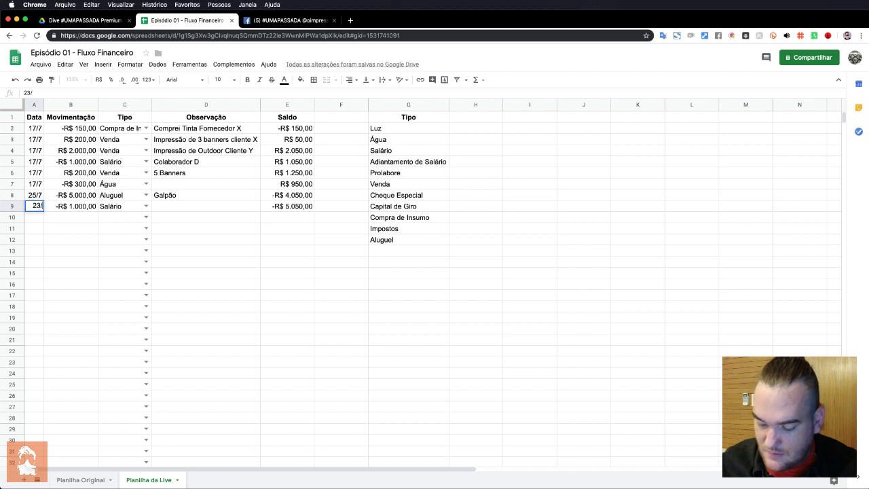
pyautogui.write('7')
pyautogui.press('Return')
pyautogui.click(30, 209)
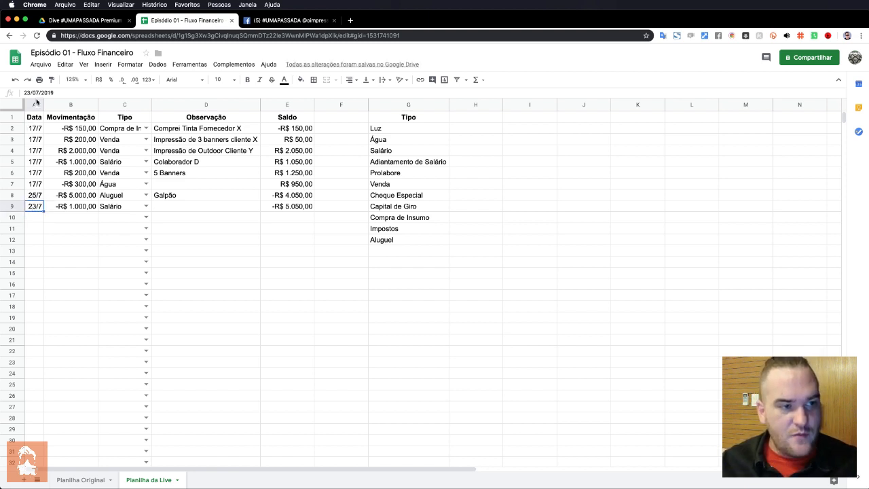
# Sort columns A to E by Data in A → Z order, treating the first row as a header.
pyautogui.moveTo(34, 104); pyautogui.dragTo(324, 84)
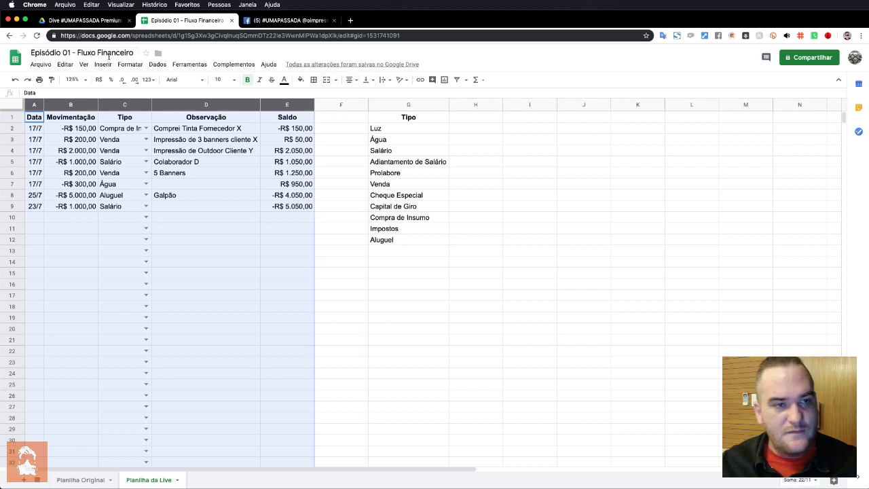
pyautogui.click(162, 65)
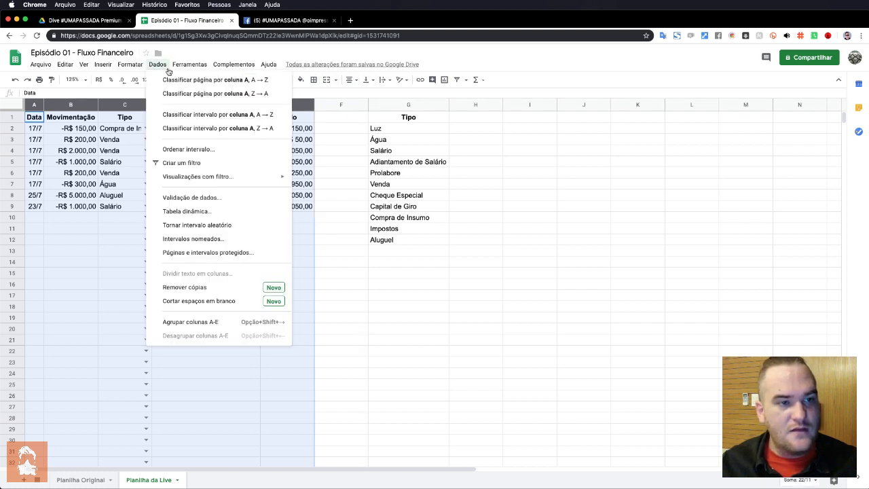
pyautogui.click(192, 150)
pyautogui.click(365, 235)
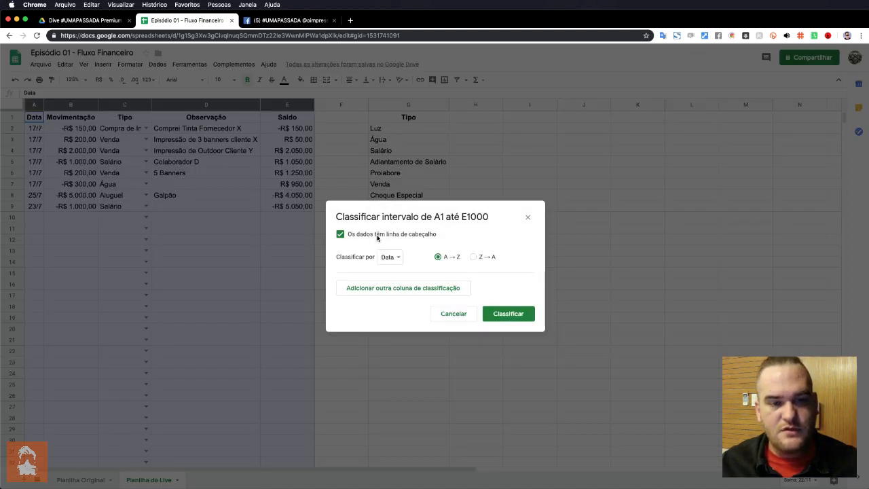
pyautogui.click(395, 258)
pyautogui.click(399, 258)
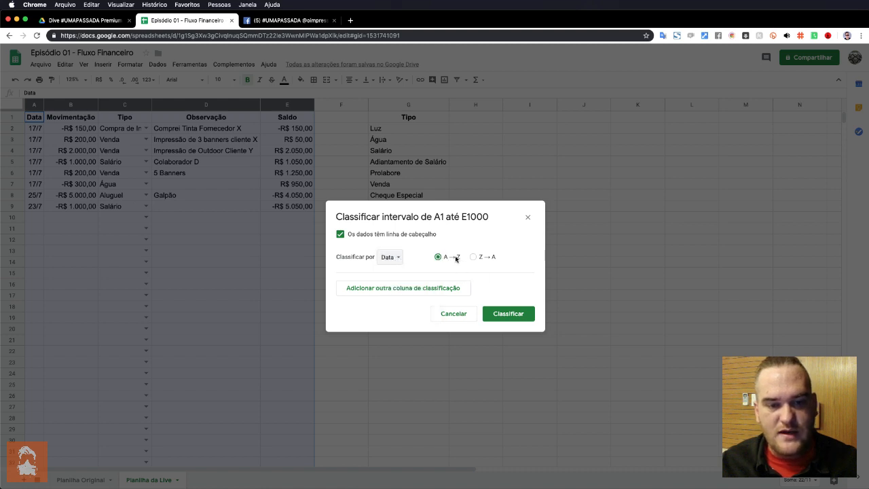
pyautogui.click(505, 314)
# Examine the order of the last two entries, in rows 8 and 9, and their Saldo formulas.
pyautogui.click(207, 197)
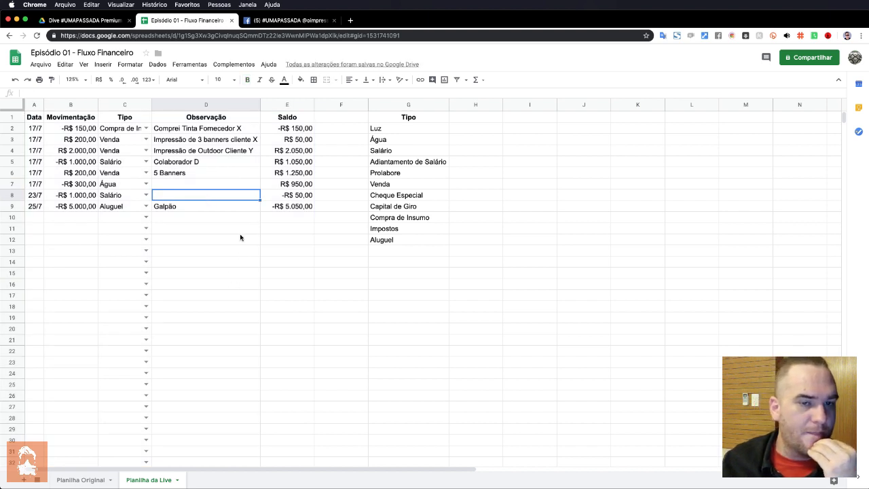
pyautogui.click(287, 197)
pyautogui.click(290, 209)
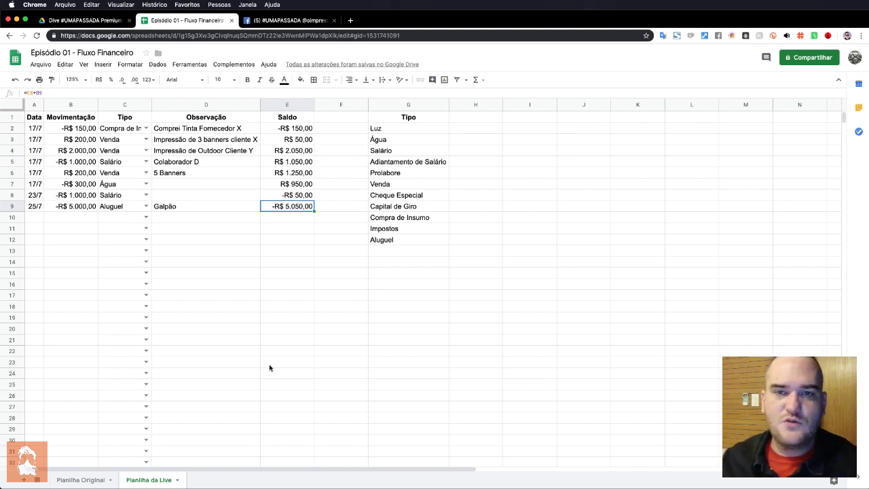
pyautogui.click(343, 197)
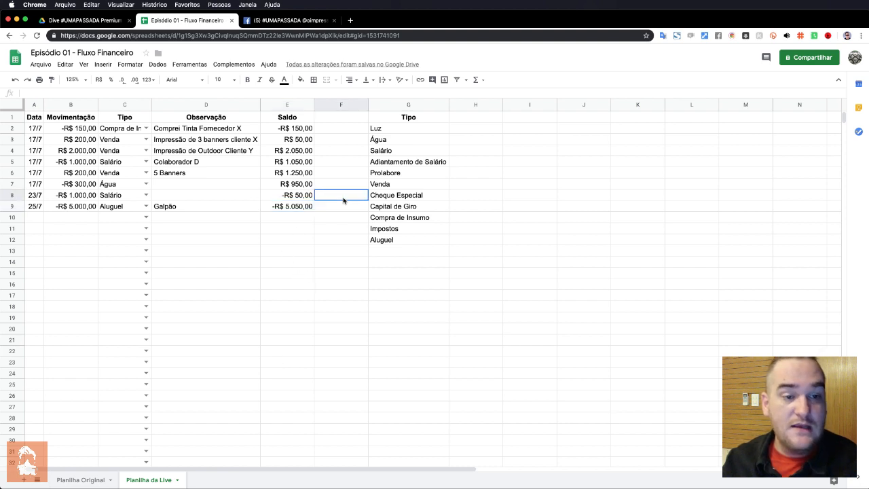
pyautogui.click(229, 180)
pyautogui.click(202, 205)
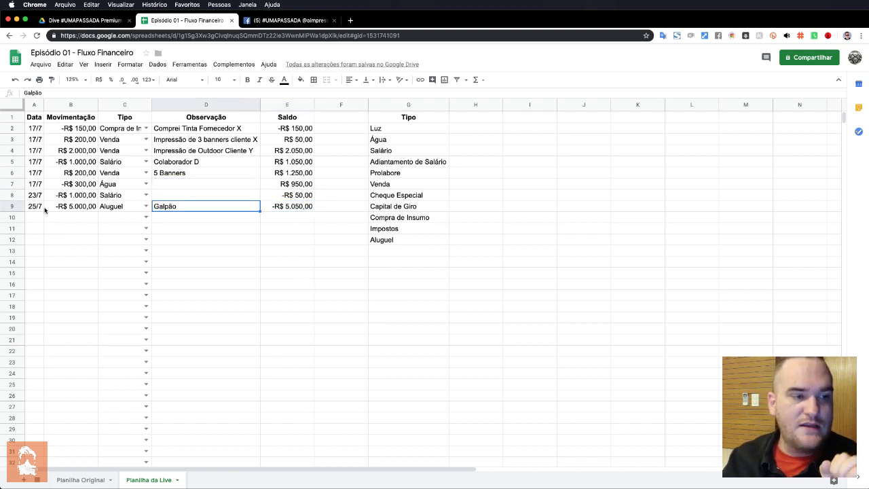
pyautogui.click(39, 207)
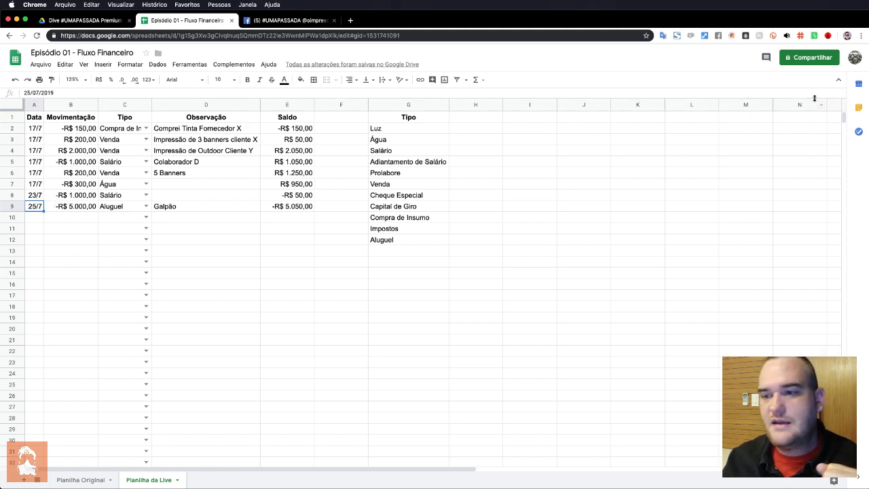
# Start a new Google Agenda event on 25 June 2019 at 10:00am alongside the spreadsheet.
pyautogui.click(859, 86)
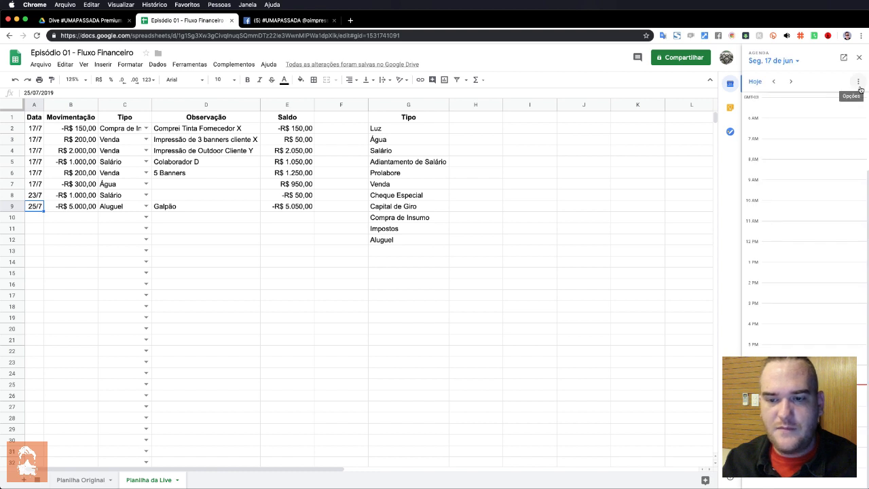
pyautogui.click(799, 61)
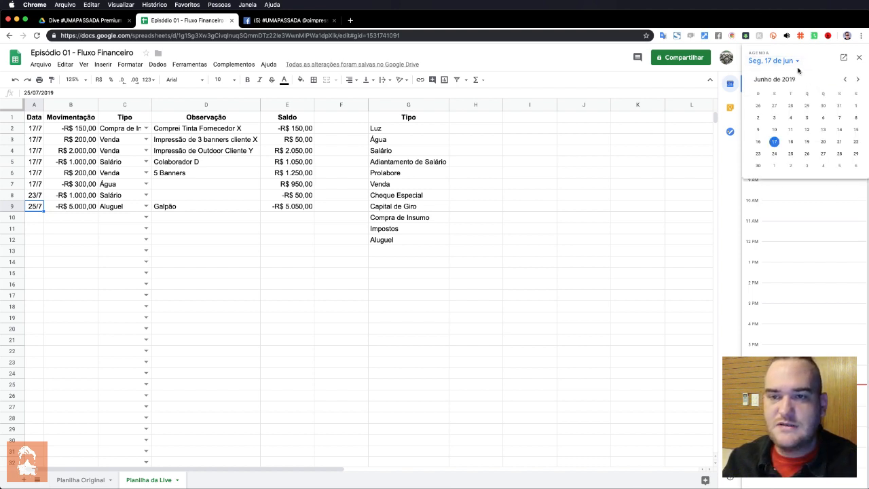
pyautogui.click(790, 155)
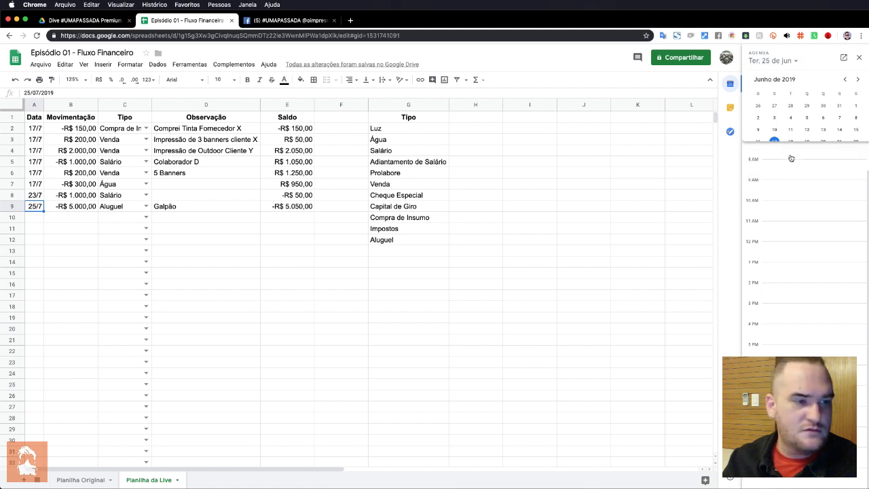
pyautogui.click(783, 203)
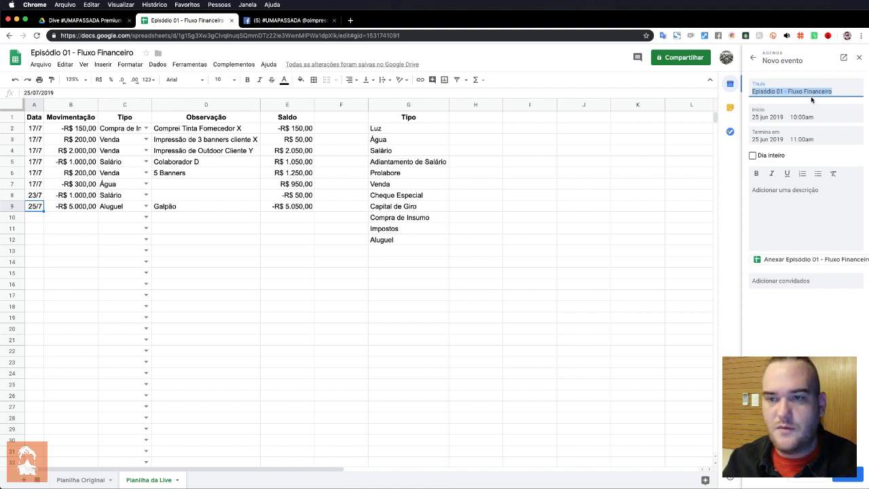
# Copy the rent entry's Movimentação, Tipo and Observação from B9:D9 into the new event's title.
pyautogui.click(78, 53)
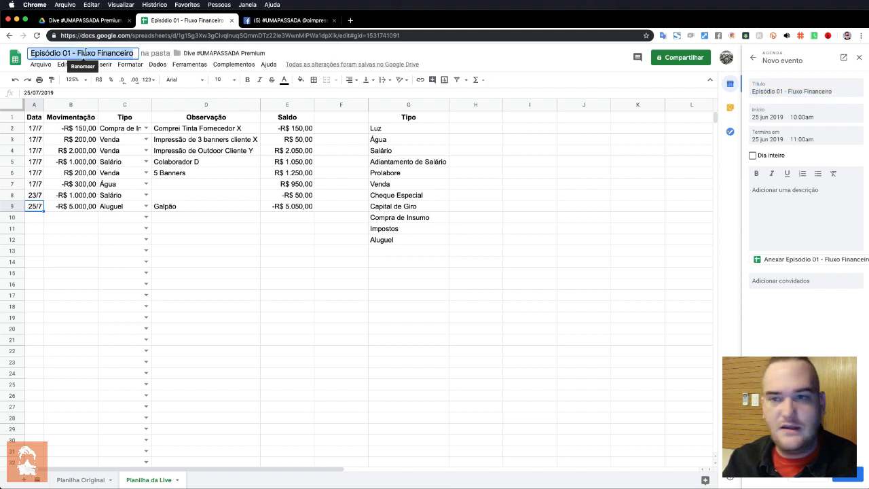
pyautogui.click(111, 217)
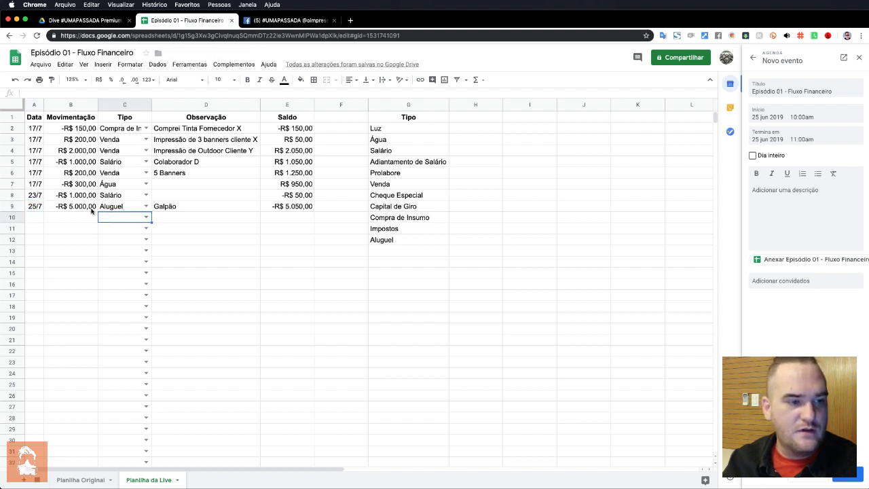
pyautogui.click(115, 208)
pyautogui.click(81, 207)
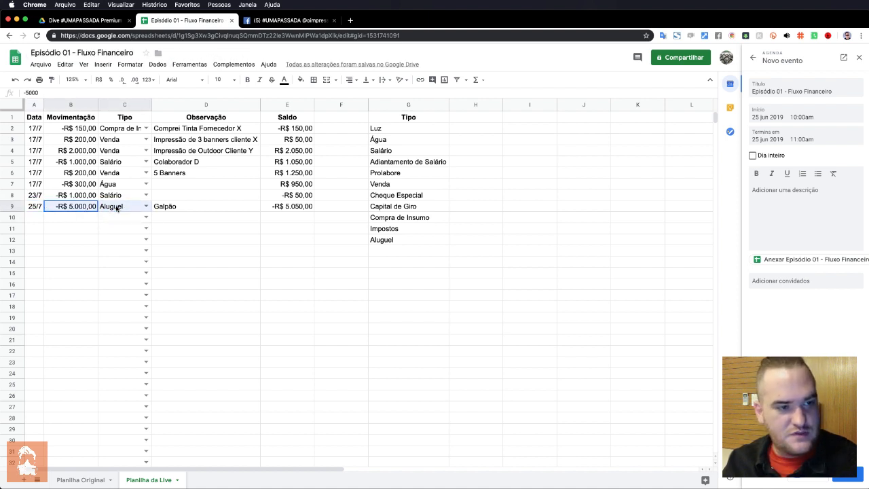
pyautogui.keyDown('shift'); pyautogui.click(117, 208); pyautogui.keyUp('shift')
pyautogui.hotkey('ctrl', 'c')
pyautogui.click(75, 228)
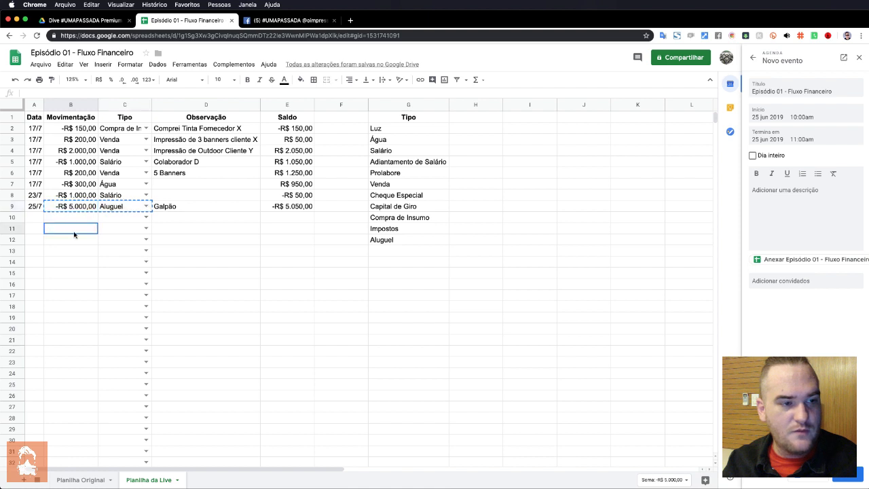
pyautogui.moveTo(76, 209); pyautogui.dragTo(164, 209)
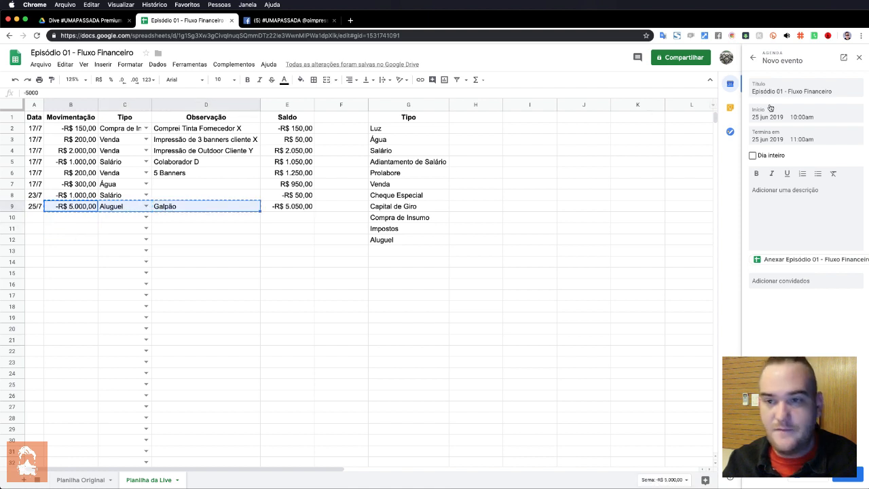
pyautogui.click(787, 91)
pyautogui.press('cmd+v')
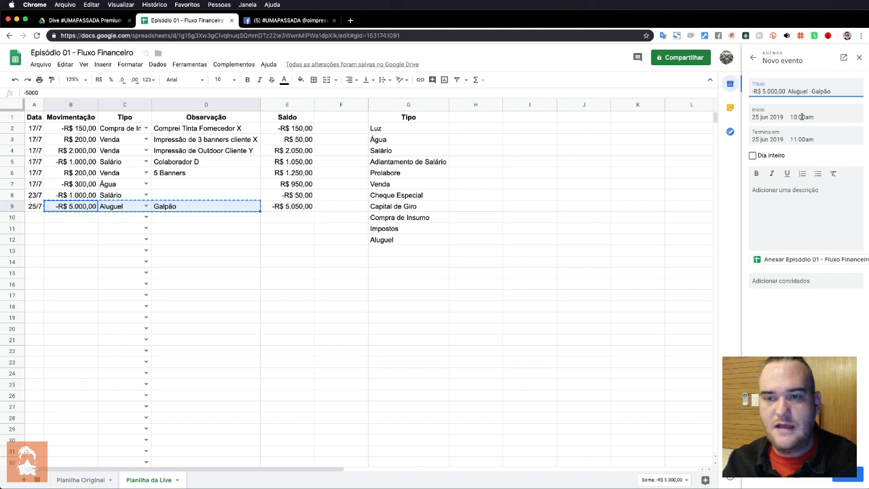
# Add the description "adhkf sd akjhsadkjf alskhfn as" with "akjhsadkjf" in bold, and save the event.
pyautogui.click(786, 204)
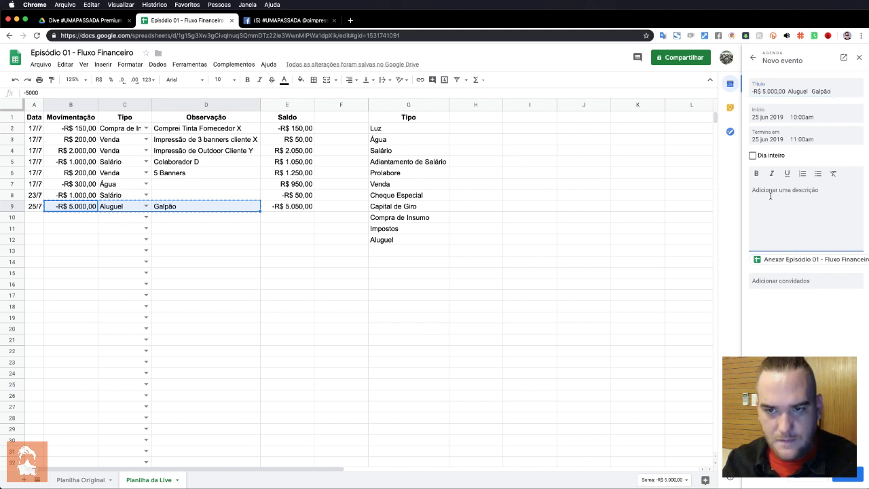
pyautogui.click(800, 117)
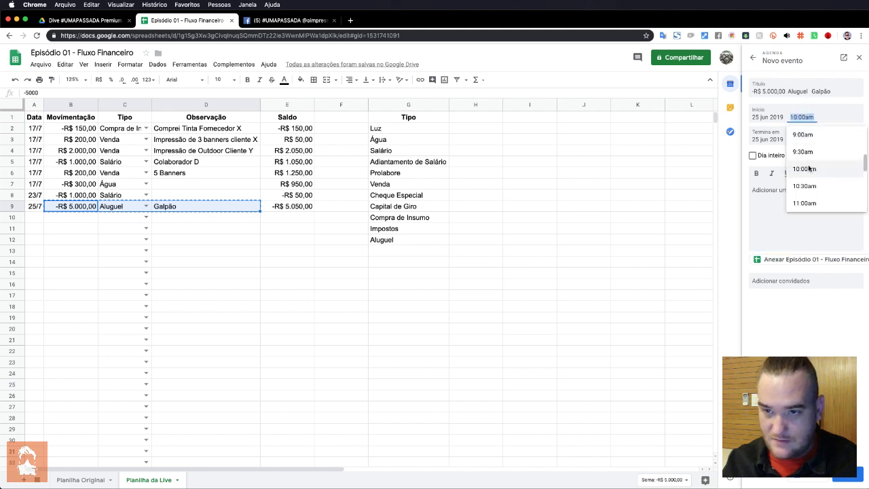
pyautogui.click(773, 197)
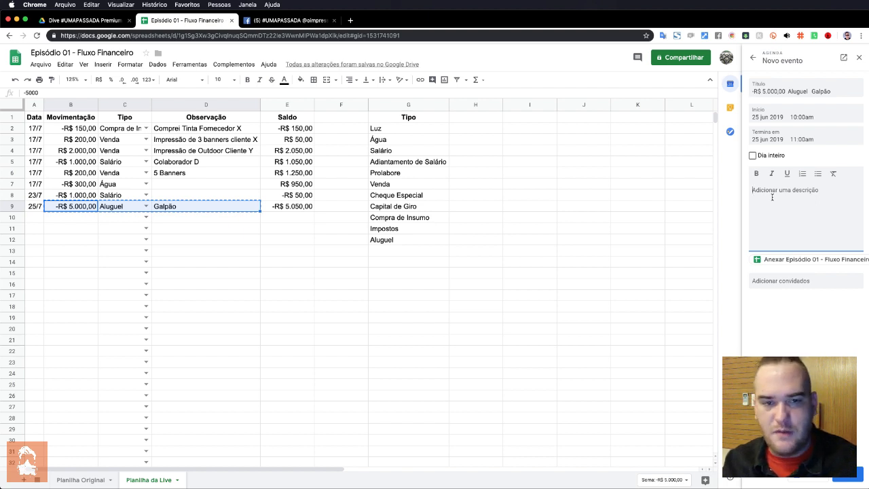
pyautogui.write('adhkf sd akjhsadkjf alskhfn as')
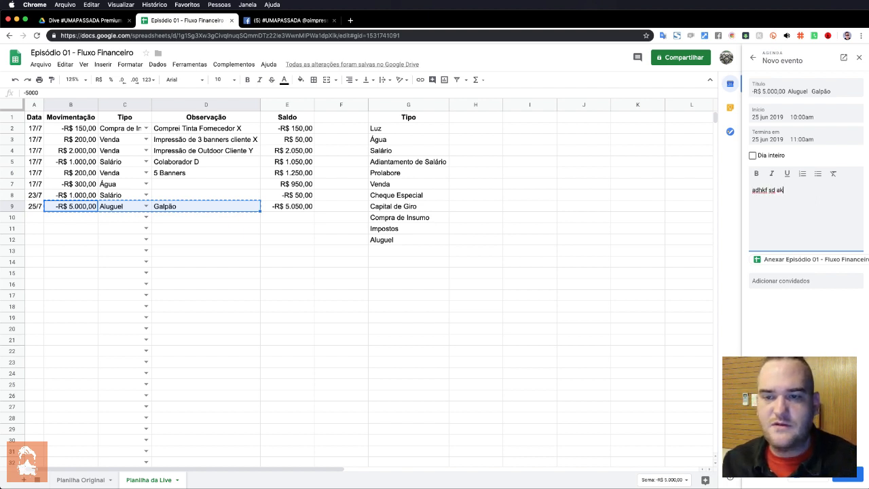
pyautogui.doubleClick(797, 191)
pyautogui.click(755, 173)
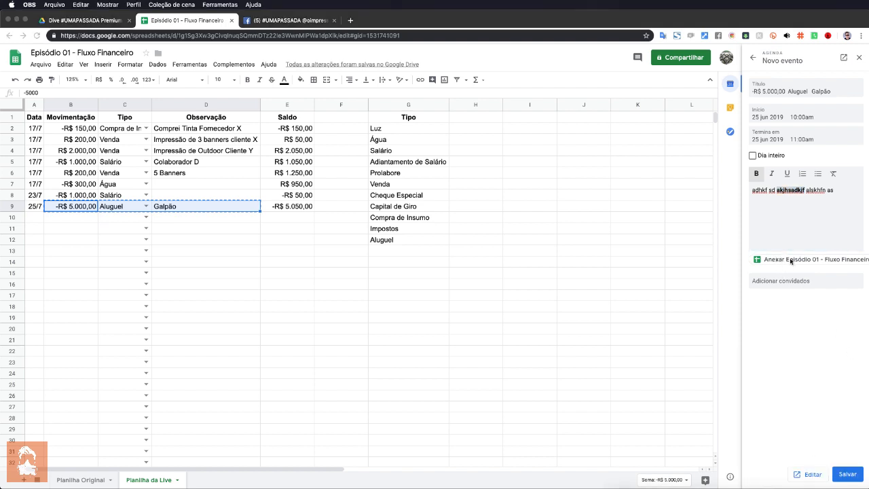
pyautogui.click(845, 475)
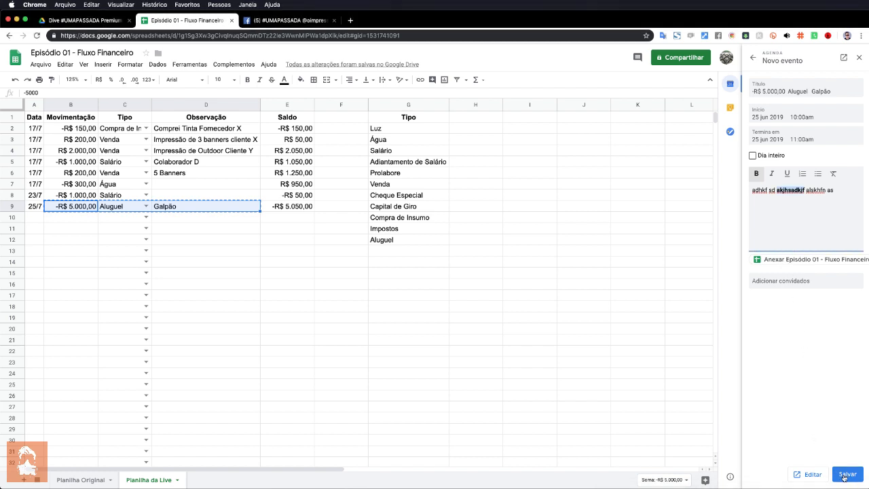
pyautogui.click(845, 475)
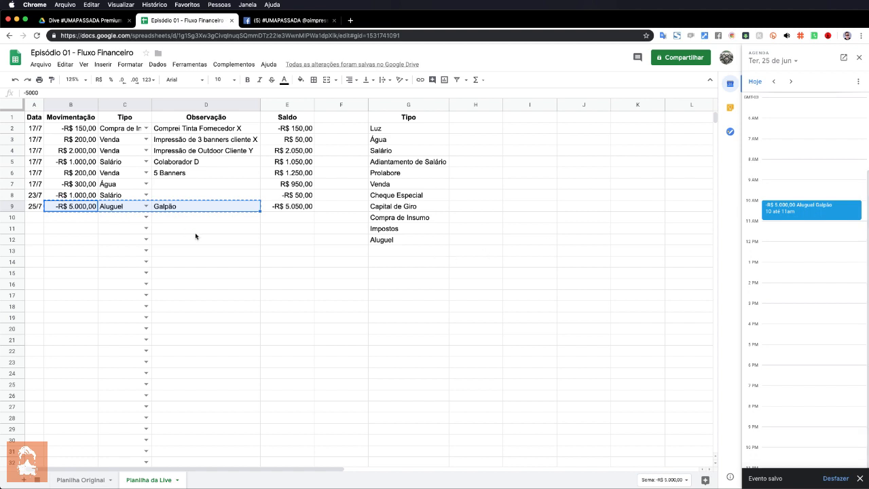
# Open the saved Aluguel Galpão event for full editing and set its notification to 1 day before.
pyautogui.click(170, 233)
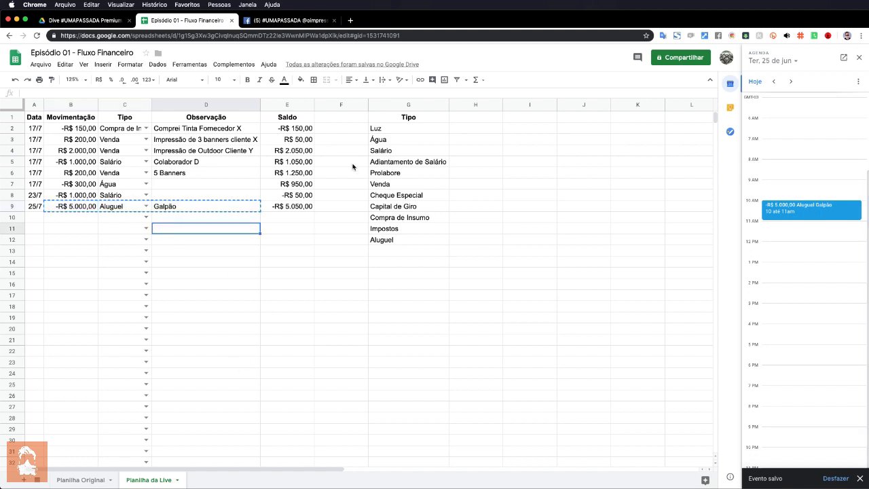
pyautogui.click(803, 206)
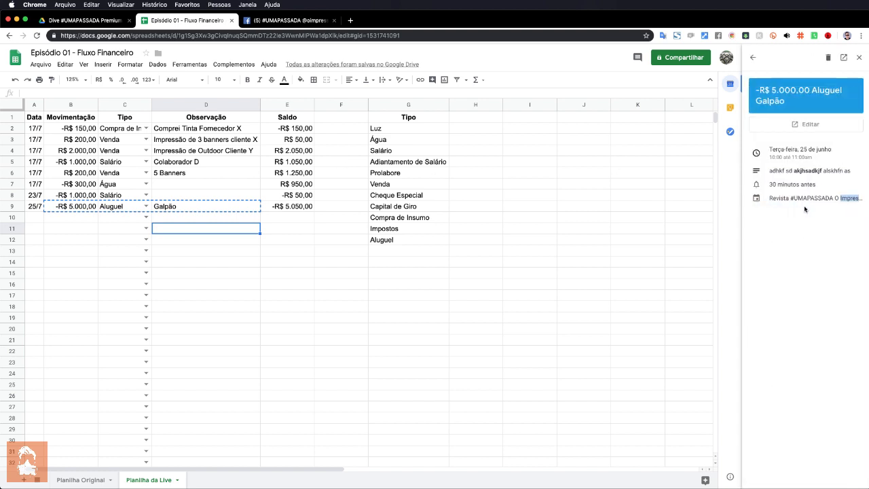
pyautogui.click(809, 124)
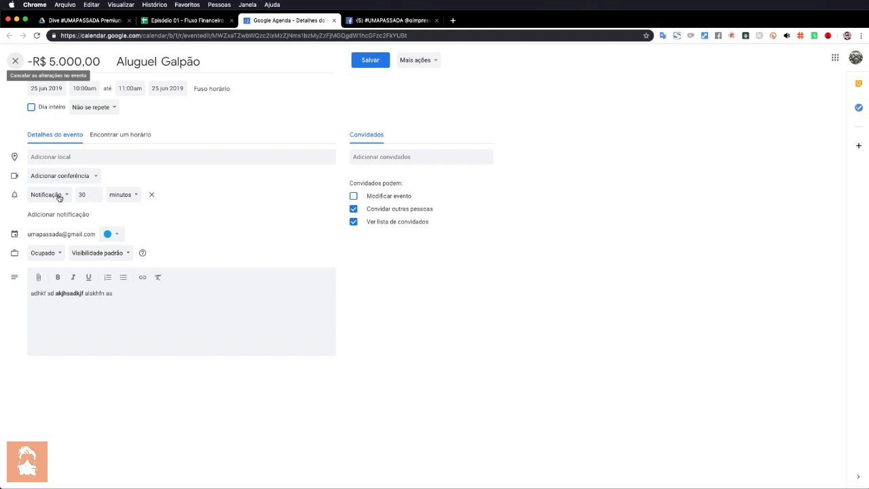
pyautogui.doubleClick(75, 194)
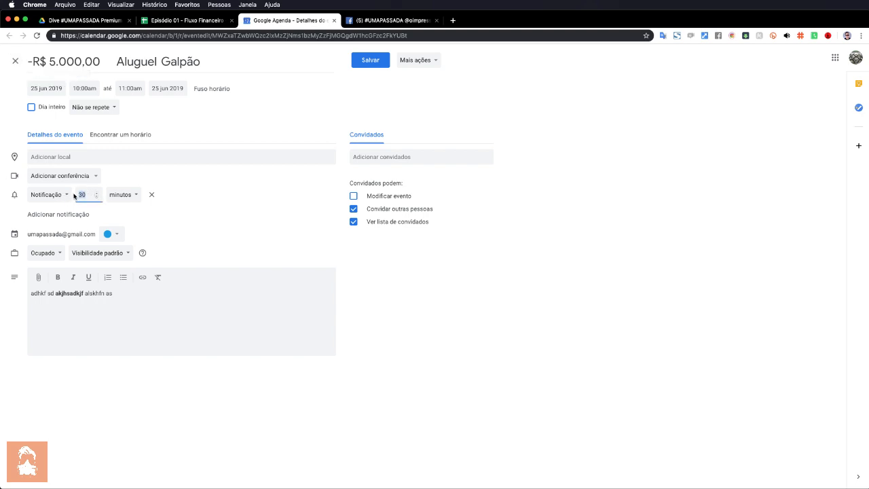
pyautogui.write('1')
pyautogui.click(124, 197)
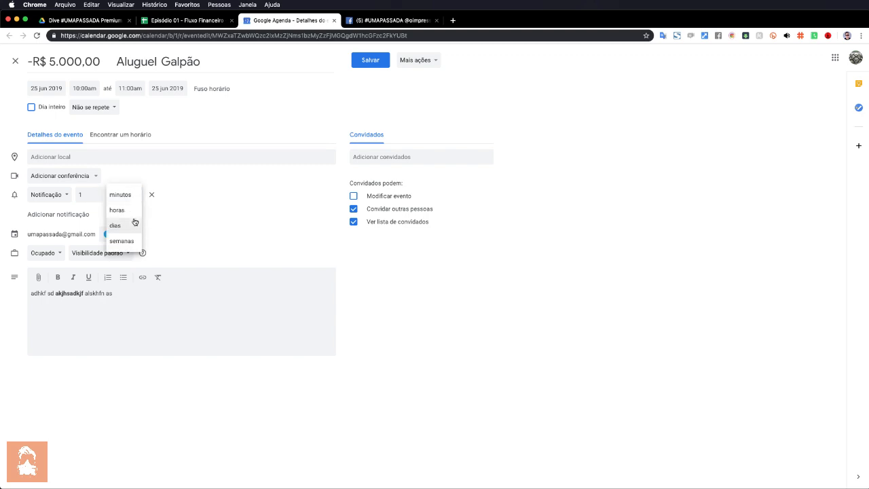
pyautogui.click(129, 225)
pyautogui.click(221, 61)
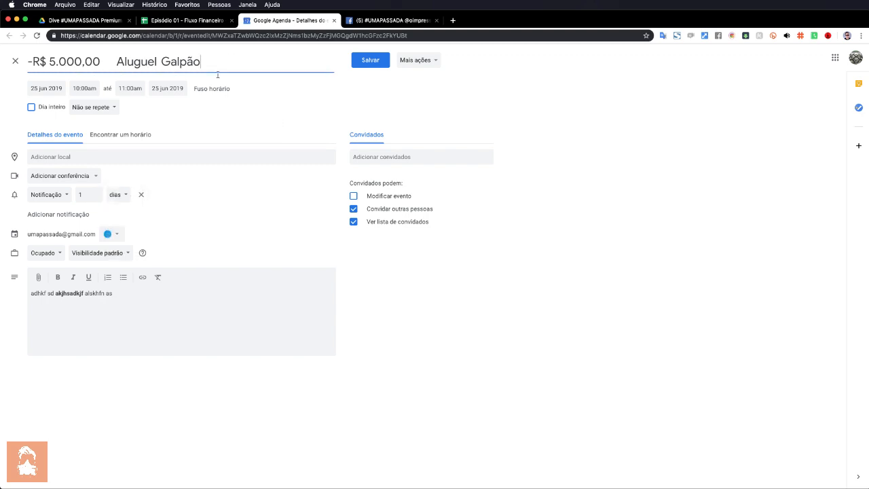
pyautogui.click(228, 211)
# Check the guest suggestions without inviting anyone, and save the event changes.
pyautogui.click(383, 156)
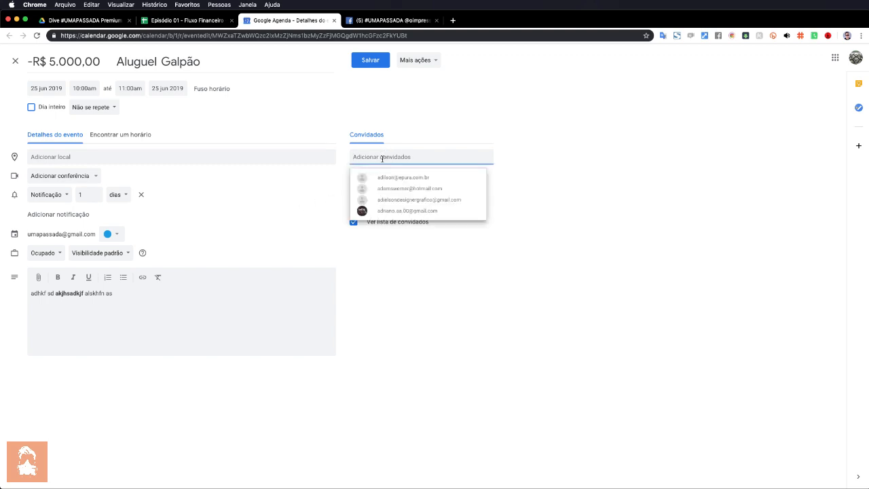
pyautogui.click(609, 175)
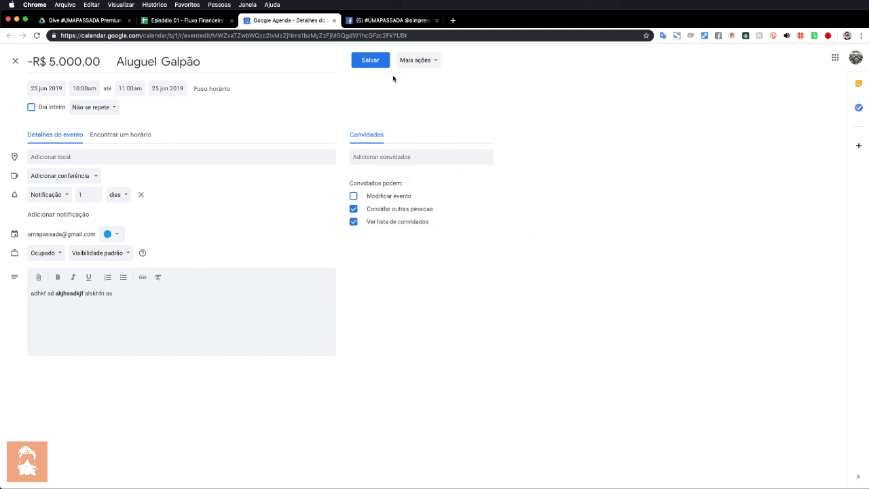
pyautogui.click(371, 61)
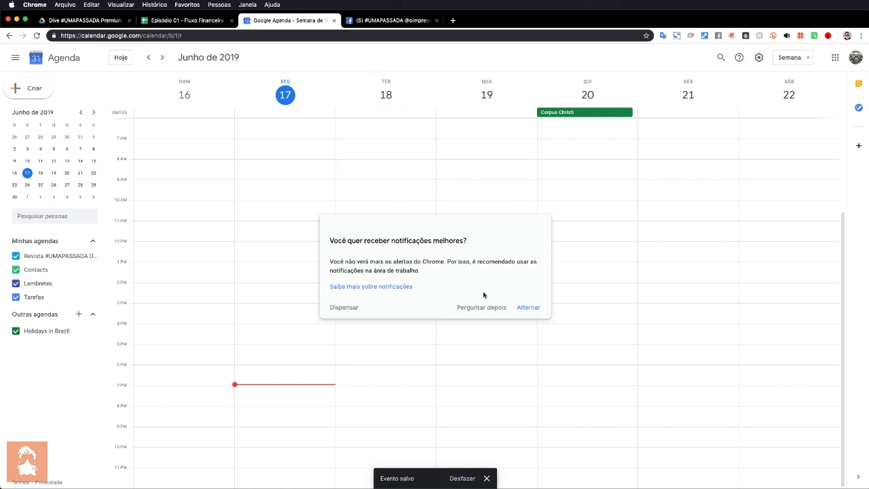
# Close the full calendar page and the Agenda side panel beside the spreadsheet.
pyautogui.press('super+w')
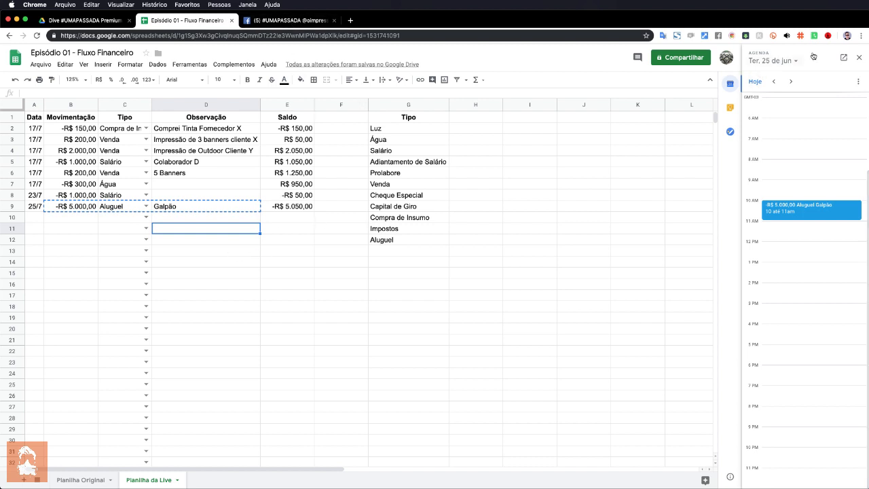
pyautogui.click(859, 60)
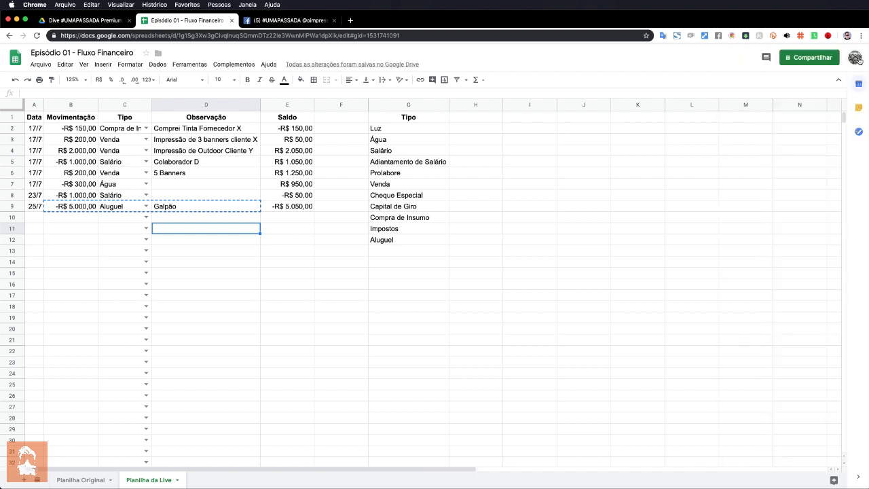
# On the Planilha Original sheet, examine the Movimento/Tipo formulas for each type in H2:H8.
pyautogui.click(80, 479)
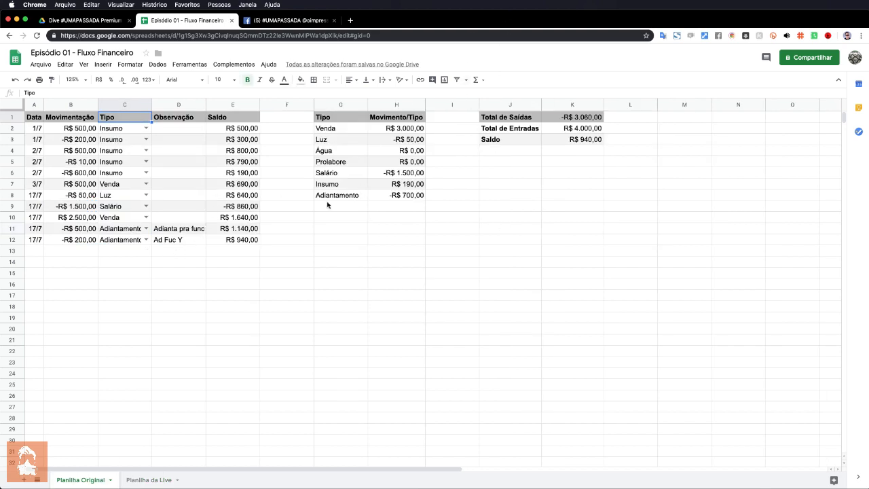
pyautogui.moveTo(401, 130); pyautogui.dragTo(401, 196)
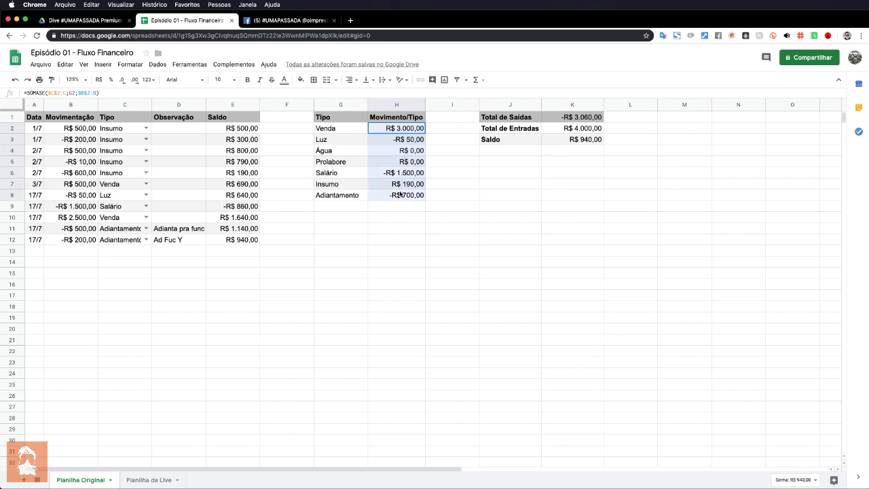
pyautogui.click(399, 150)
pyautogui.click(400, 131)
pyautogui.click(401, 140)
pyautogui.click(399, 151)
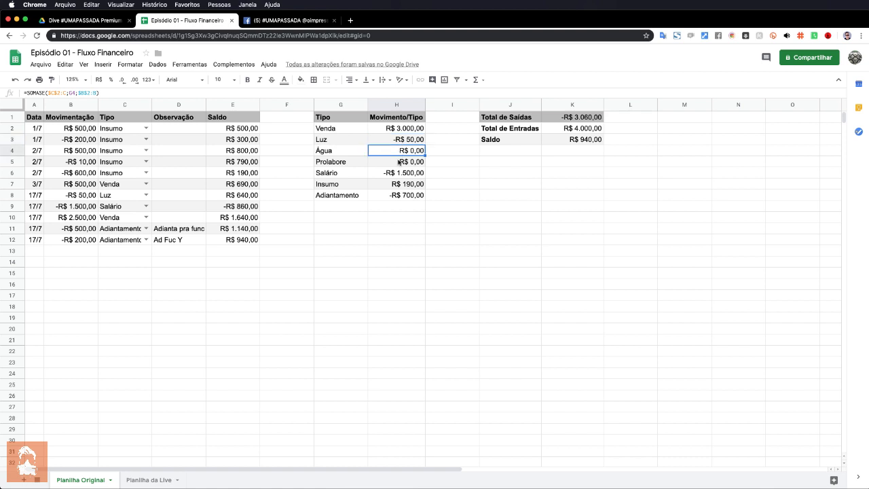
pyautogui.click(398, 161)
pyautogui.click(396, 173)
pyautogui.click(393, 185)
pyautogui.click(394, 195)
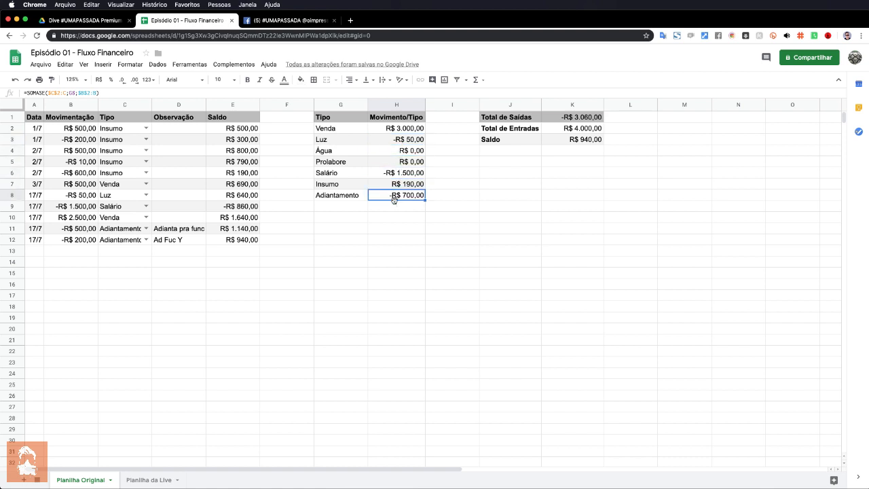
pyautogui.click(393, 153)
# Examine the Total de Saídas, Total de Entradas and Saldo formulas in K1:K3.
pyautogui.click(581, 119)
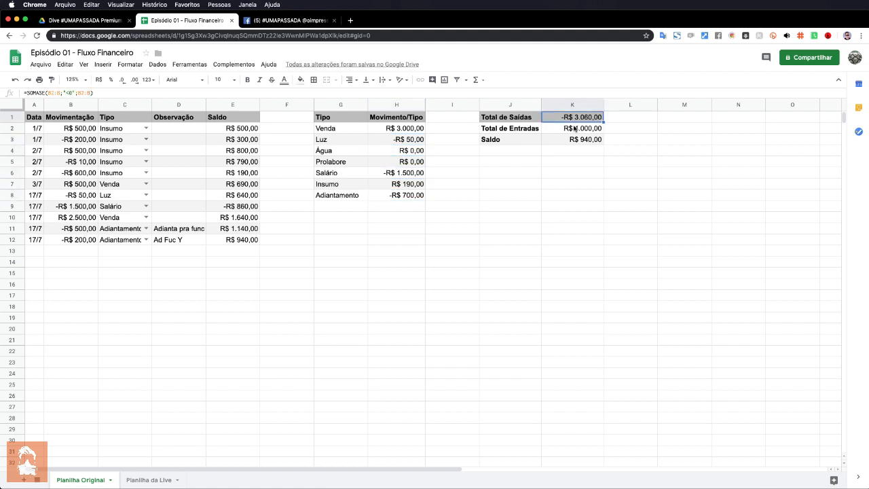
pyautogui.click(578, 129)
pyautogui.click(574, 141)
pyautogui.click(574, 129)
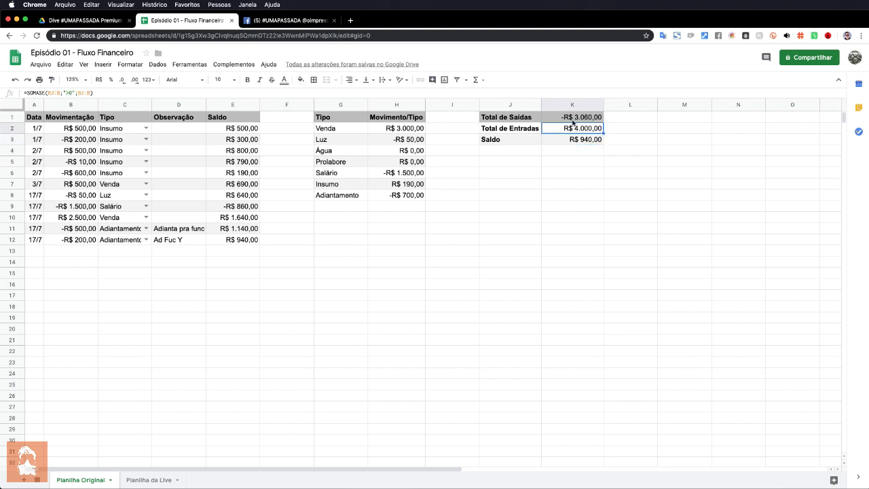
pyautogui.click(562, 119)
# Inspect the ranges used by the Venda SOMASE formula in H2 and the Movimentação amounts in column B that it refers to.
pyautogui.click(402, 131)
pyautogui.doubleClick(403, 131)
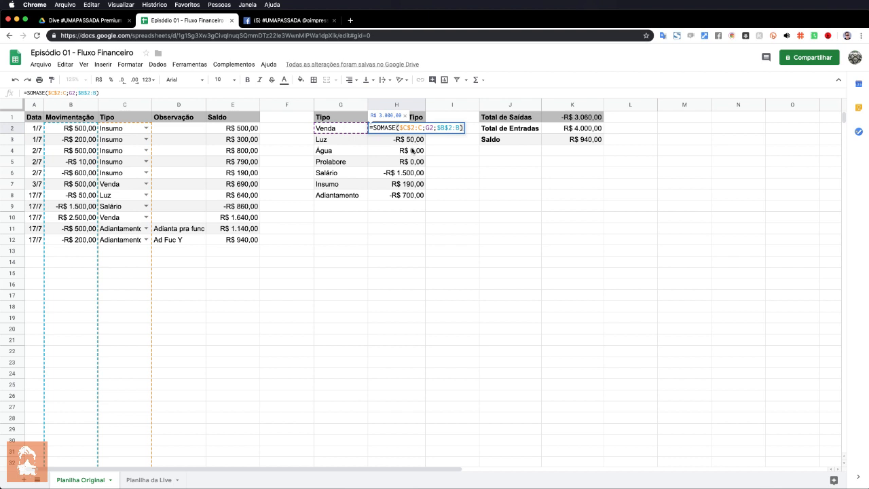
pyautogui.press('Escape')
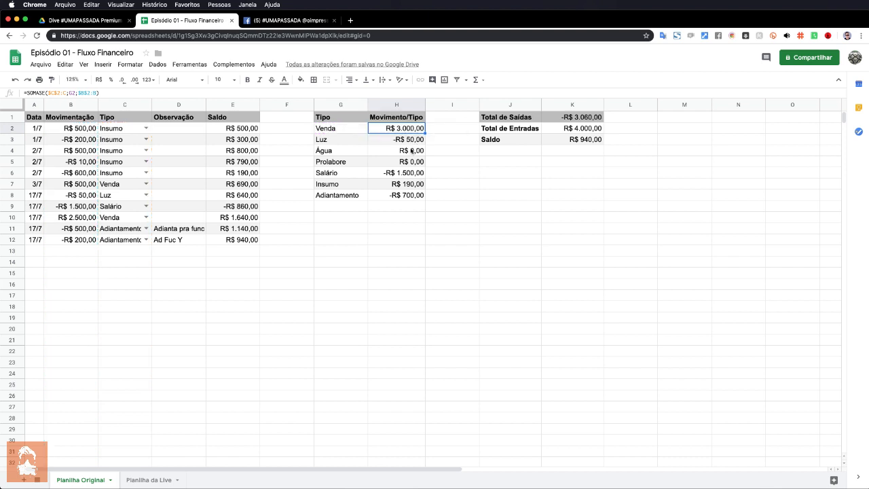
pyautogui.click(71, 128)
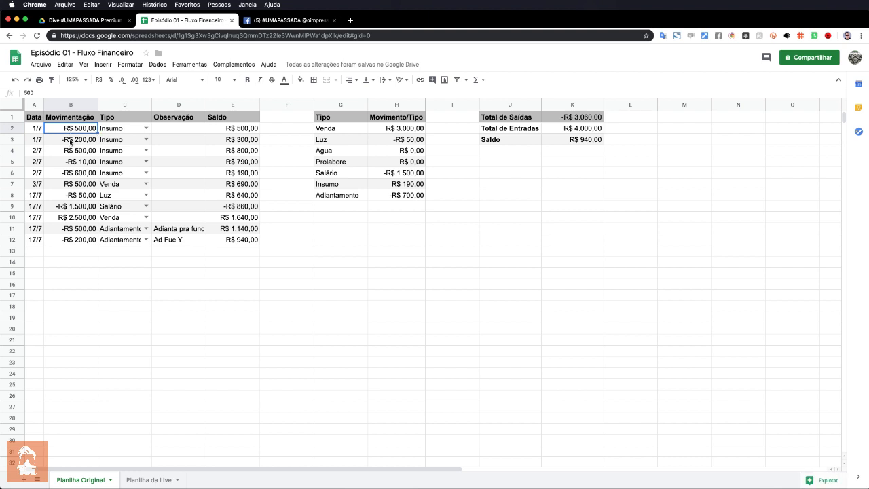
pyautogui.click(71, 142)
pyautogui.click(72, 151)
pyautogui.click(74, 163)
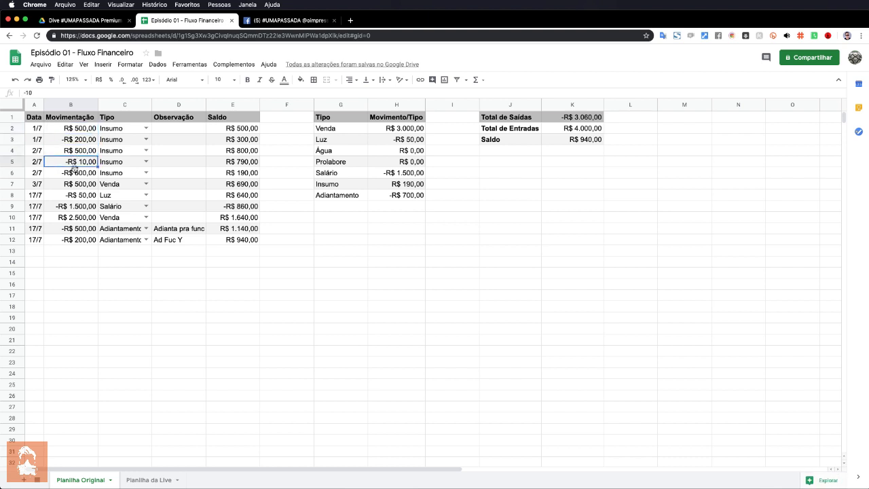
pyautogui.click(73, 185)
pyautogui.click(74, 208)
# Check the Tipo entries in column C, especially the Venda rows, against the criterion range of the H2 formula.
pyautogui.click(107, 165)
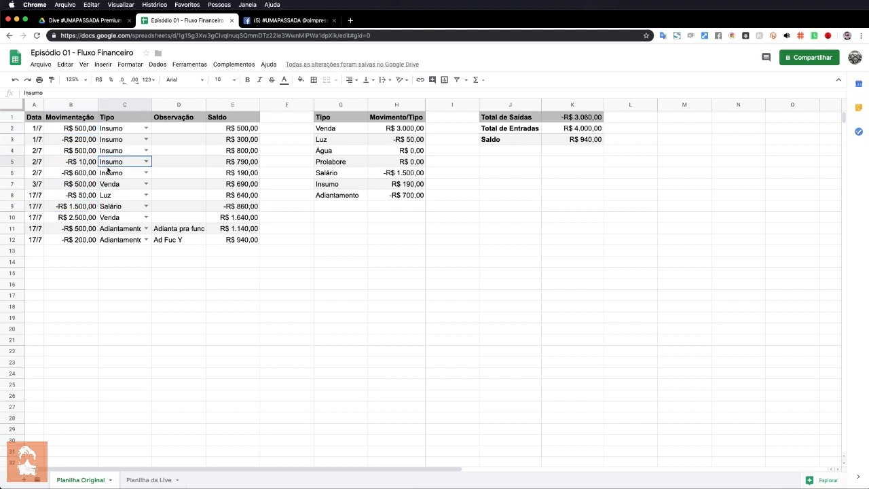
pyautogui.click(112, 187)
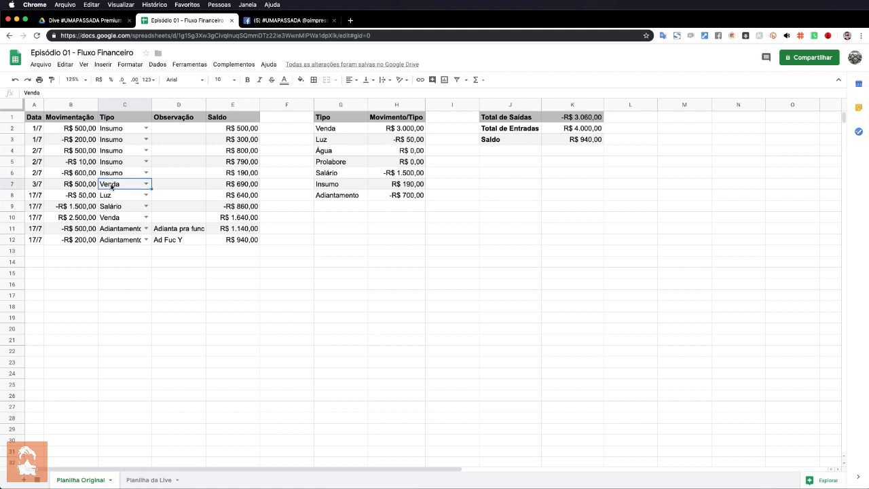
pyautogui.click(112, 215)
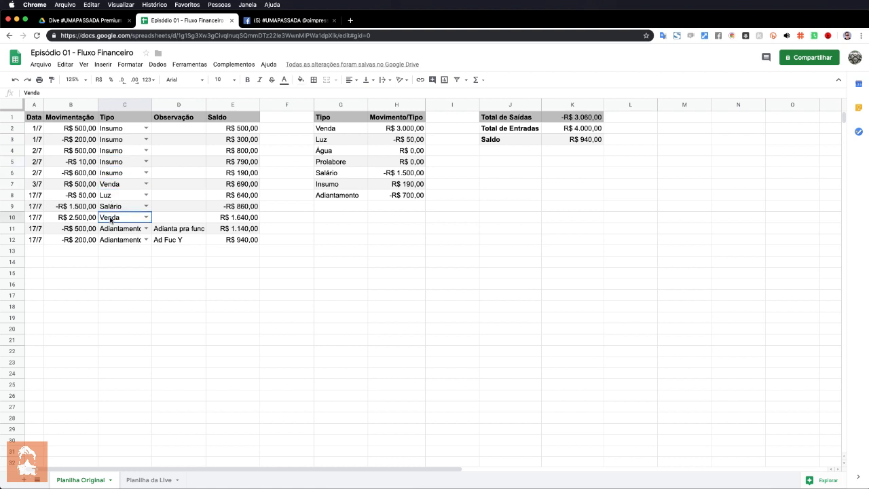
pyautogui.click(115, 184)
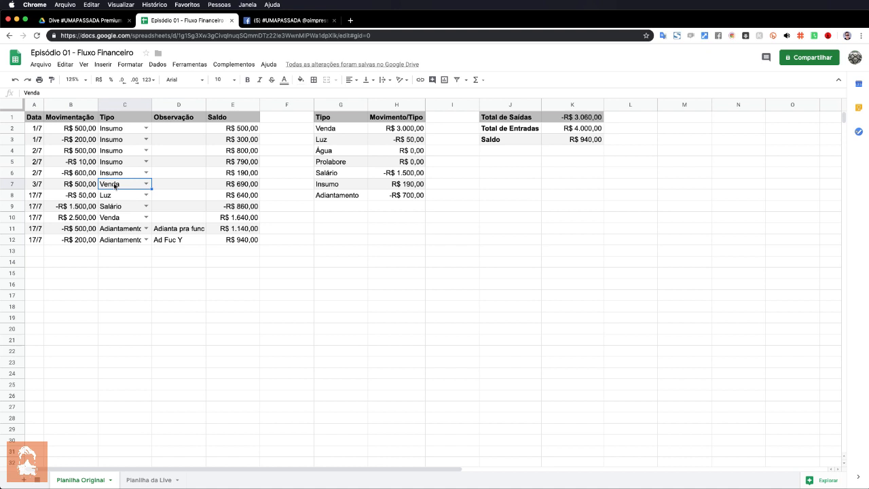
pyautogui.click(382, 127)
pyautogui.doubleClick(389, 129)
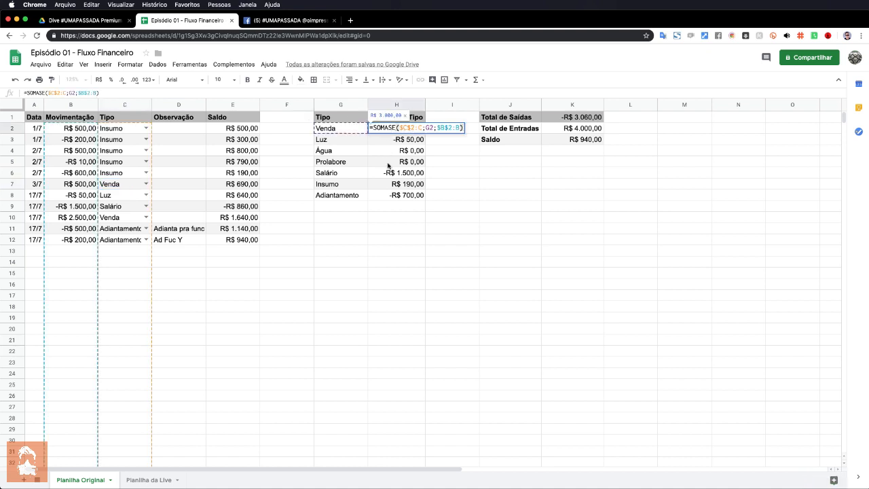
pyautogui.press('Escape')
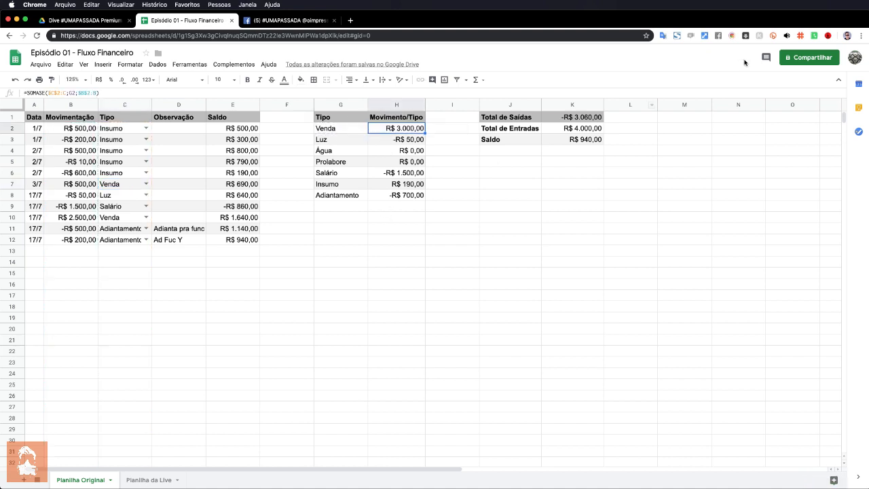
# Compare the SOMASE conditions for Total de Saídas in K1 and Total de Entradas in K2.
pyautogui.click(572, 118)
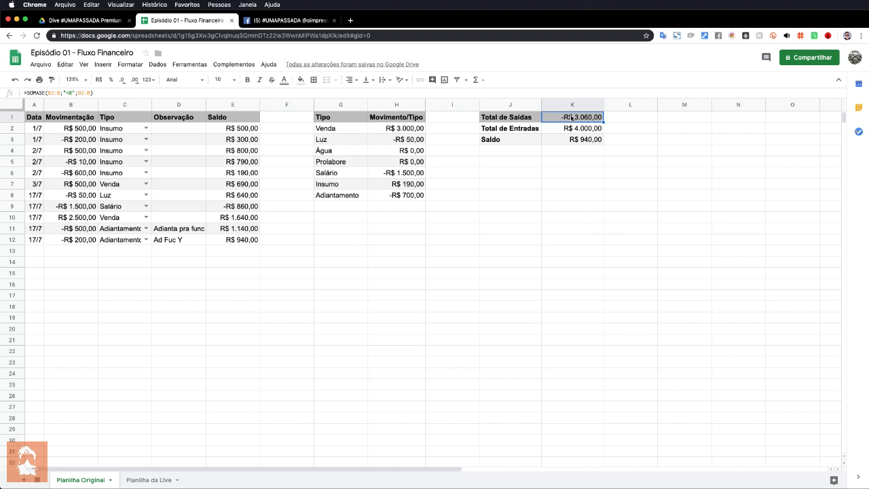
pyautogui.click(565, 132)
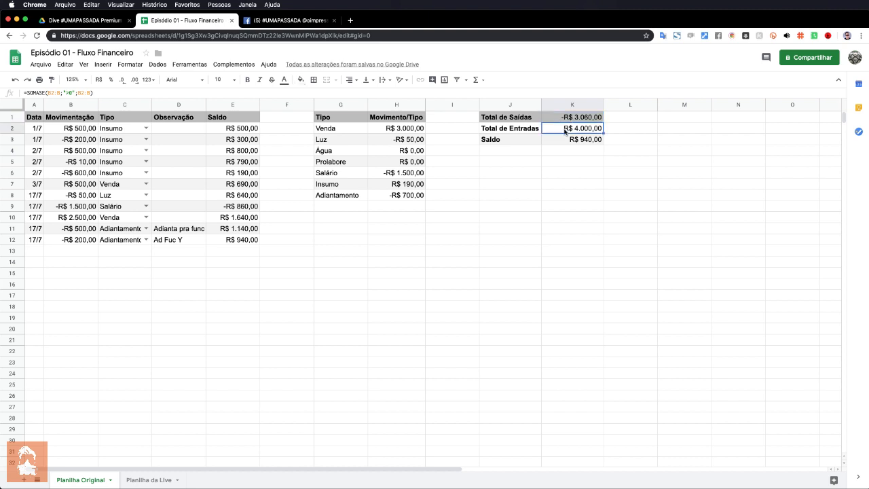
pyautogui.click(570, 120)
pyautogui.click(570, 131)
pyautogui.click(569, 118)
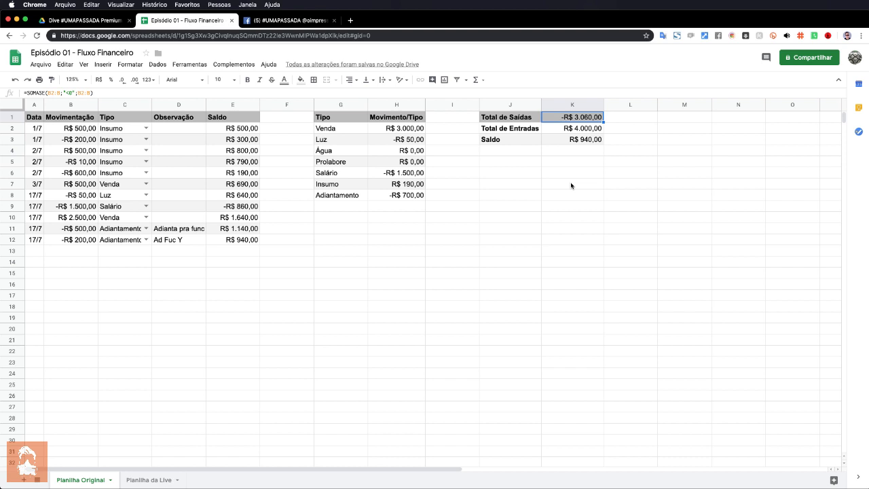
# On the Planilha da Live sheet, enter the labels "Total de Entradas" in J1 and "Total de Saídas" in J2.
pyautogui.click(143, 480)
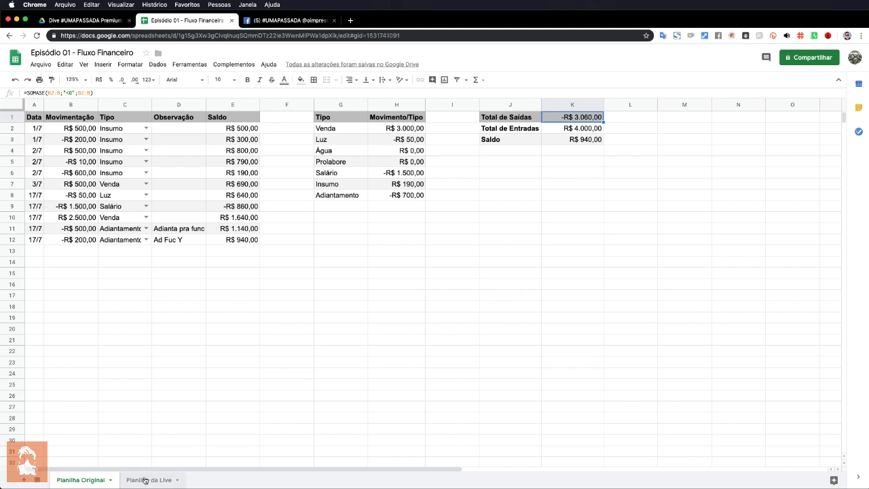
pyautogui.click(519, 119)
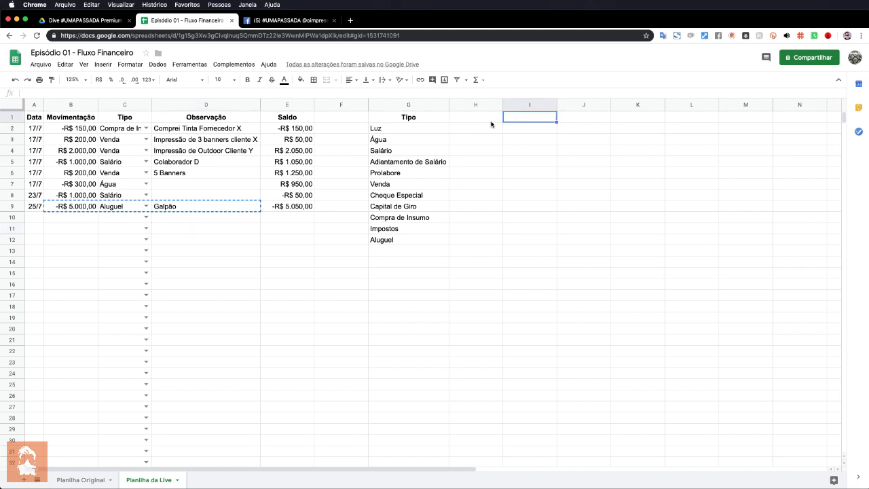
pyautogui.click(576, 116)
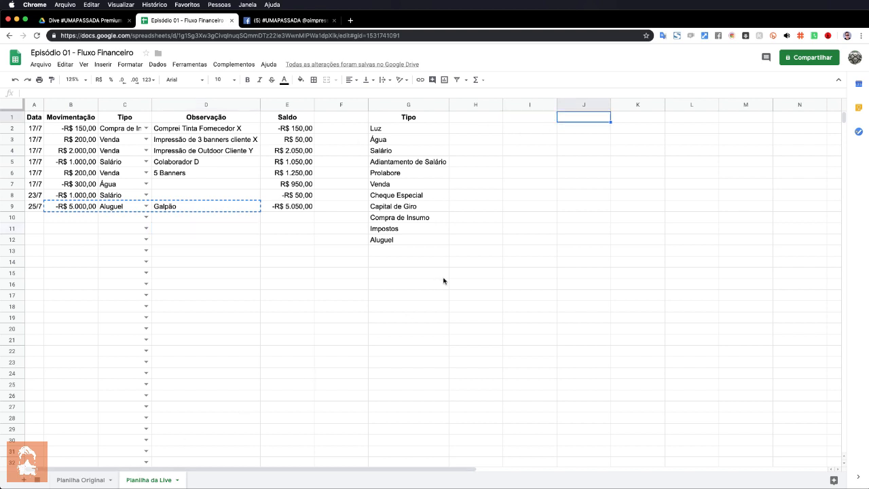
pyautogui.write('Total')
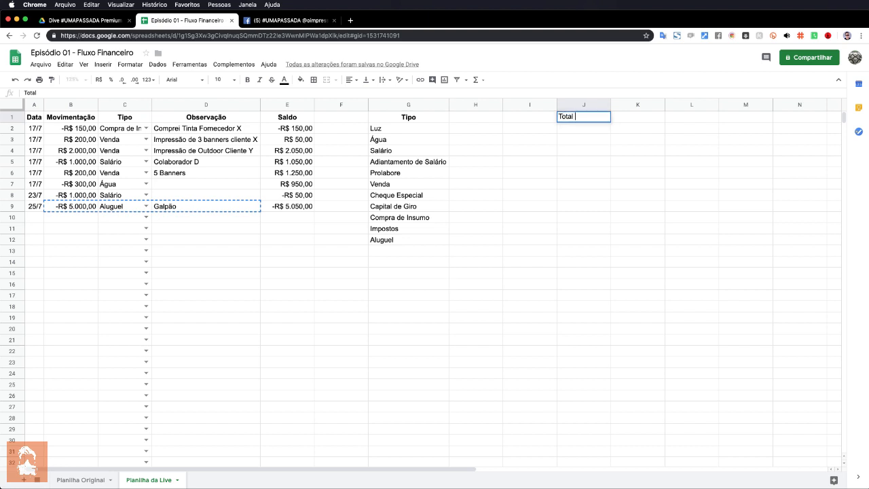
pyautogui.write(' de Entradas')
pyautogui.press('Return')
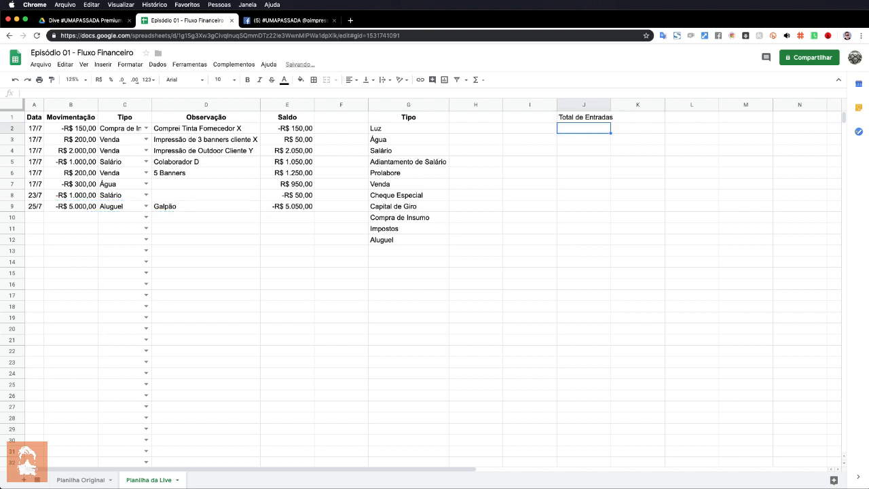
pyautogui.write('Total de ')
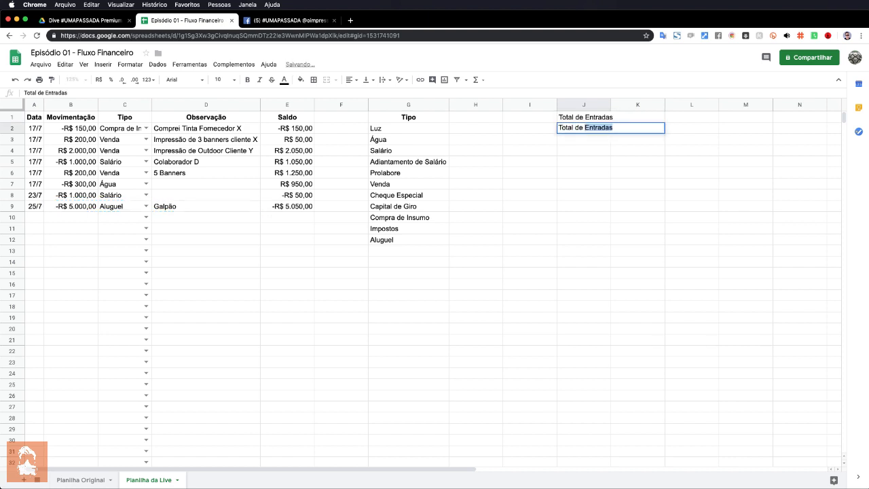
pyautogui.write('Saídas')
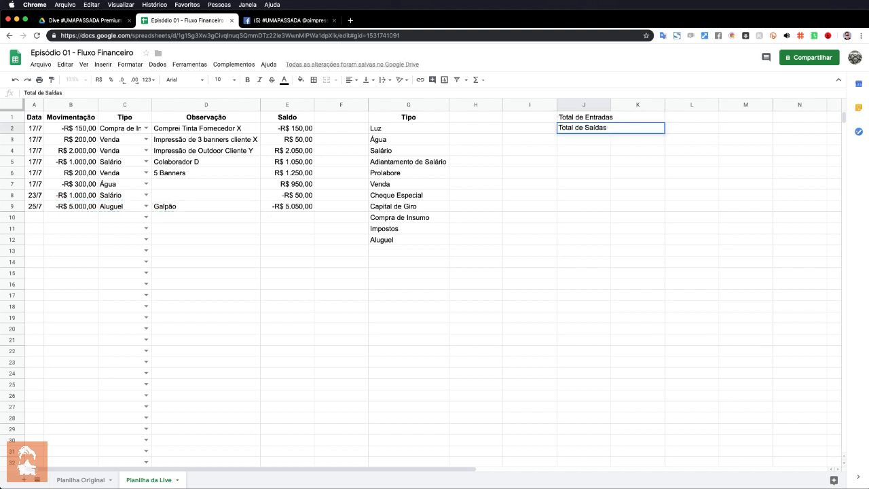
pyautogui.press('Return')
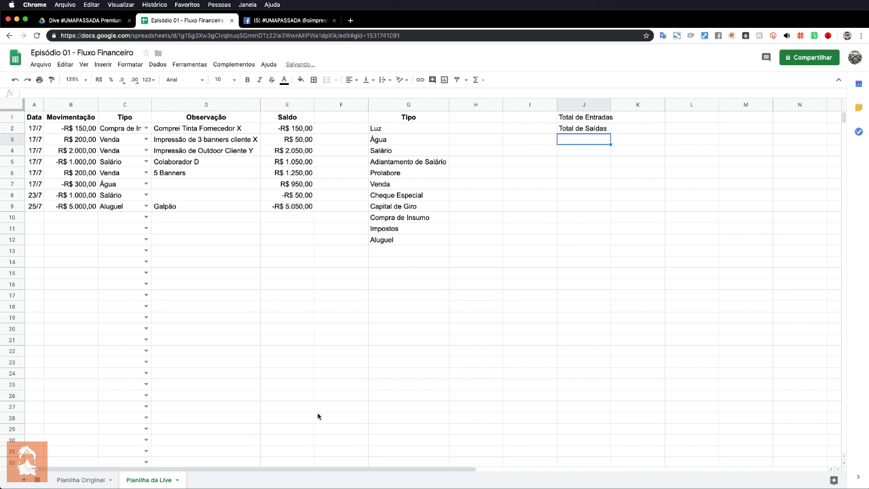
# Make the labels in J1 and J2 of Planilha da Live bold and widen column J to fit them.
pyautogui.click(78, 479)
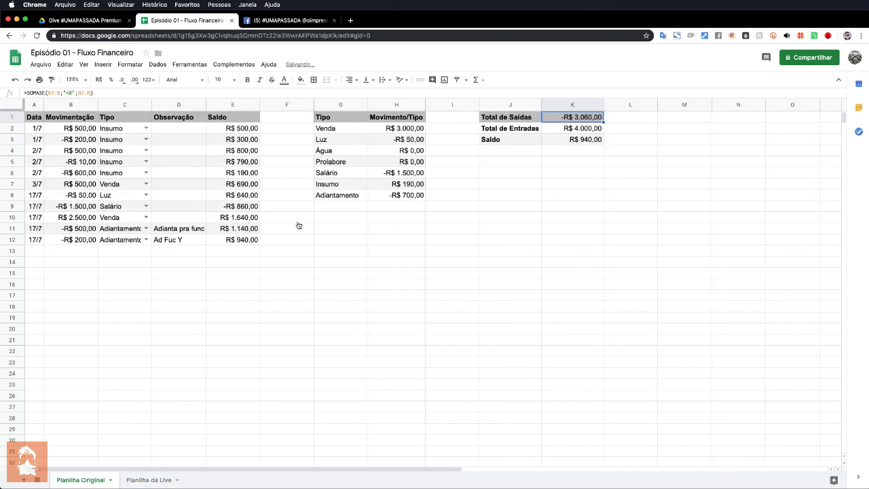
pyautogui.click(145, 479)
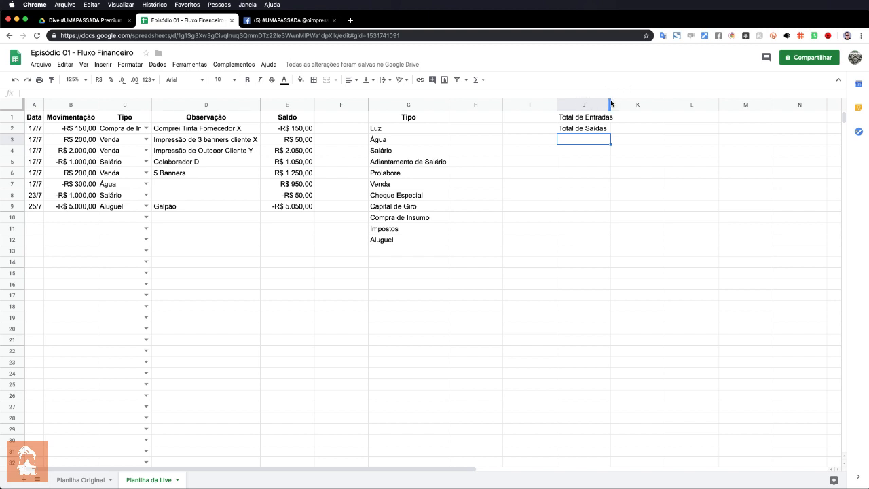
pyautogui.moveTo(609, 104); pyautogui.dragTo(615, 104)
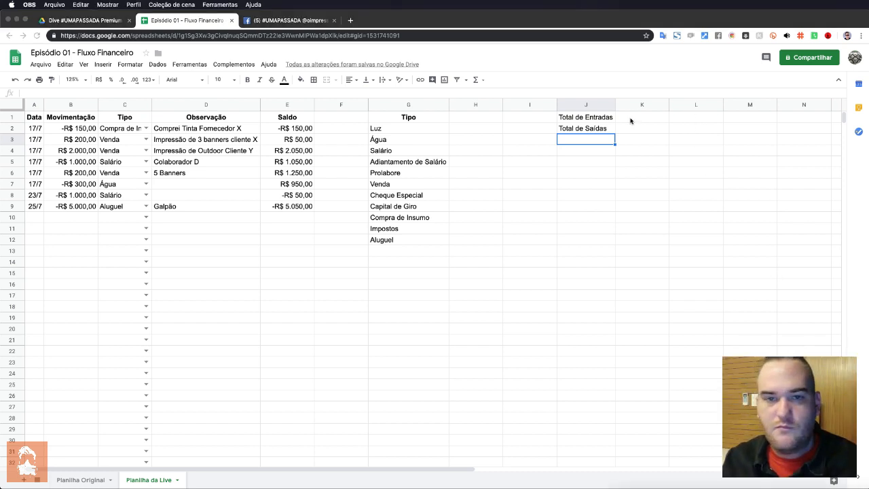
pyautogui.click(629, 121)
pyautogui.click(586, 118)
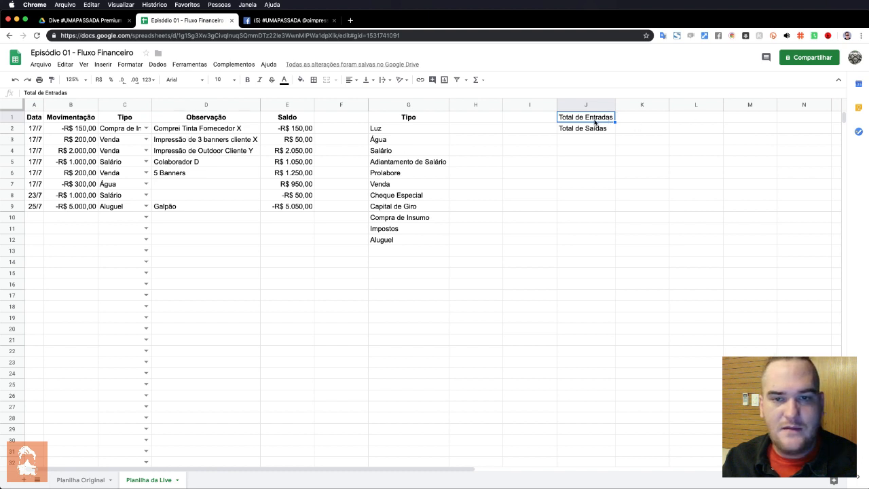
pyautogui.click(247, 79)
pyautogui.click(572, 132)
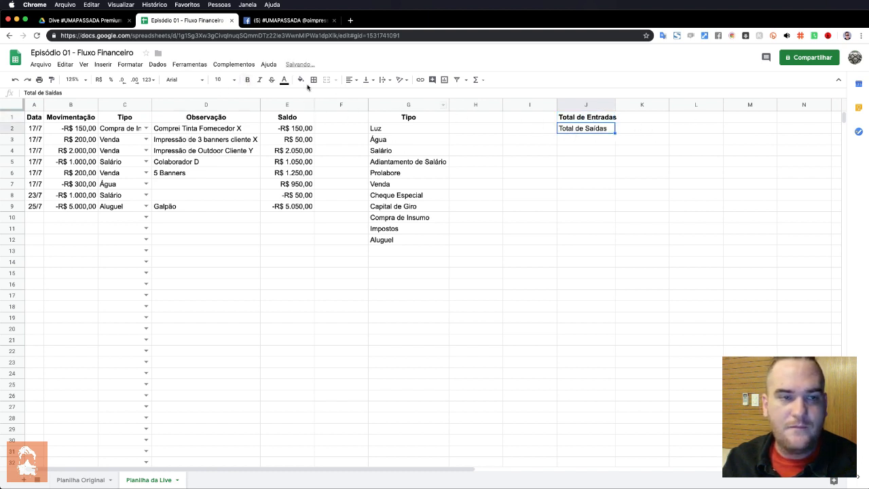
pyautogui.click(247, 79)
pyautogui.moveTo(614, 106); pyautogui.dragTo(619, 106)
# On Planilha da Live, apply grey alternating colours with a header row to columns A:E.
pyautogui.click(80, 480)
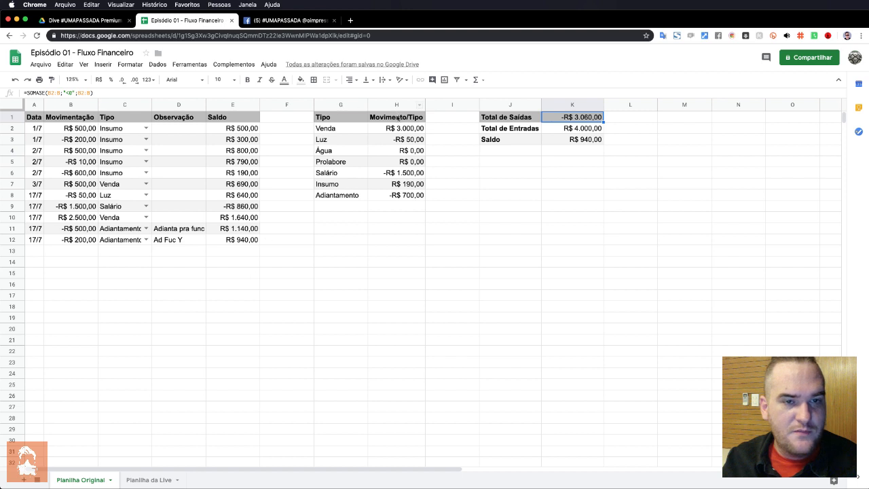
pyautogui.click(142, 479)
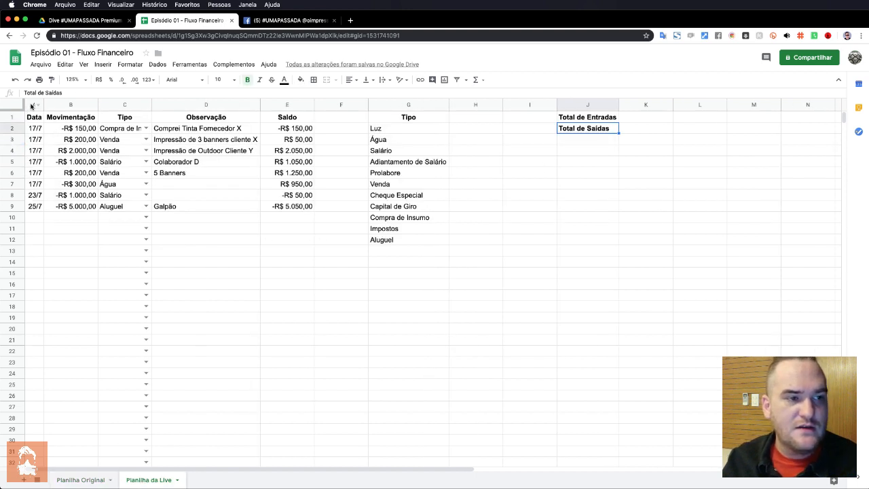
pyautogui.moveTo(33, 105); pyautogui.dragTo(285, 100)
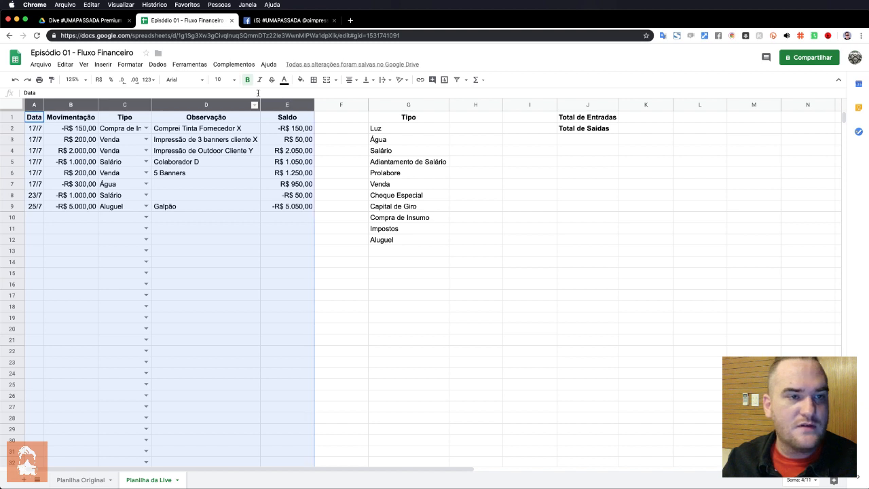
pyautogui.click(133, 66)
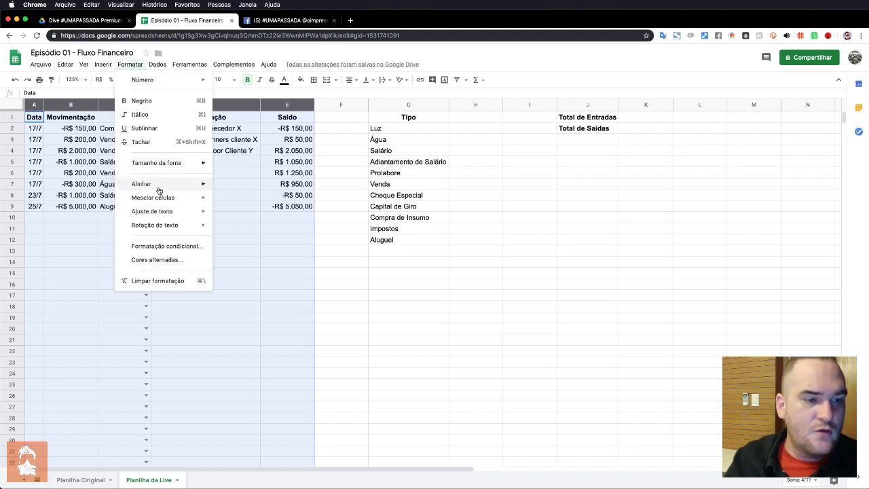
pyautogui.click(157, 261)
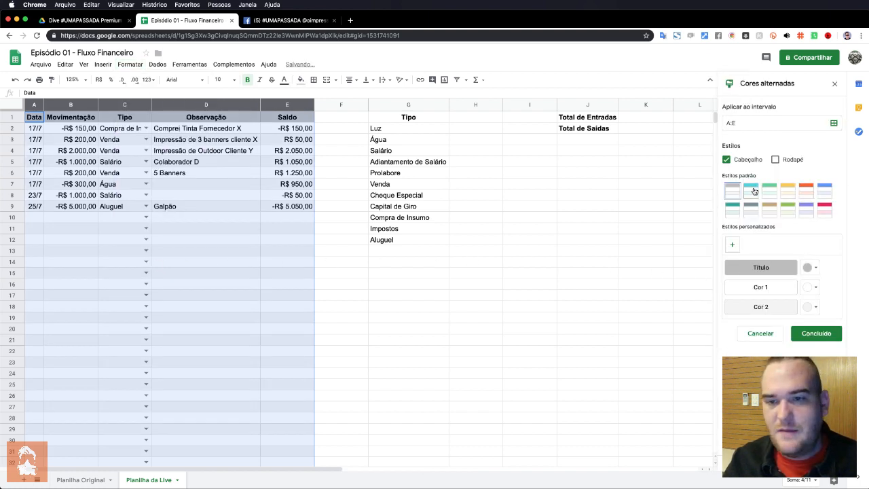
pyautogui.click(824, 189)
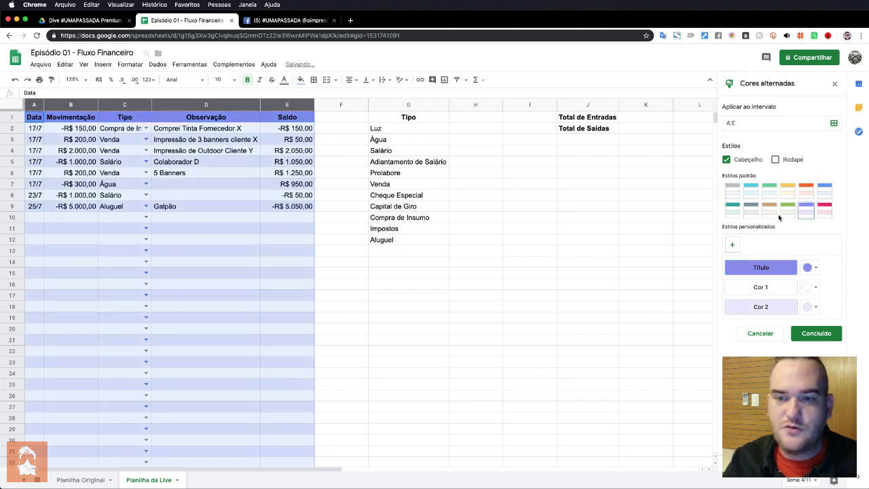
pyautogui.click(750, 209)
pyautogui.click(734, 195)
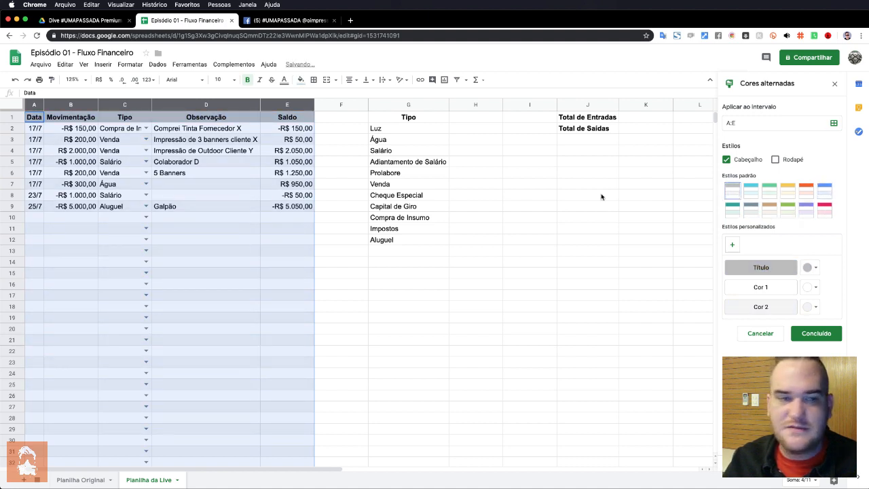
pyautogui.click(448, 195)
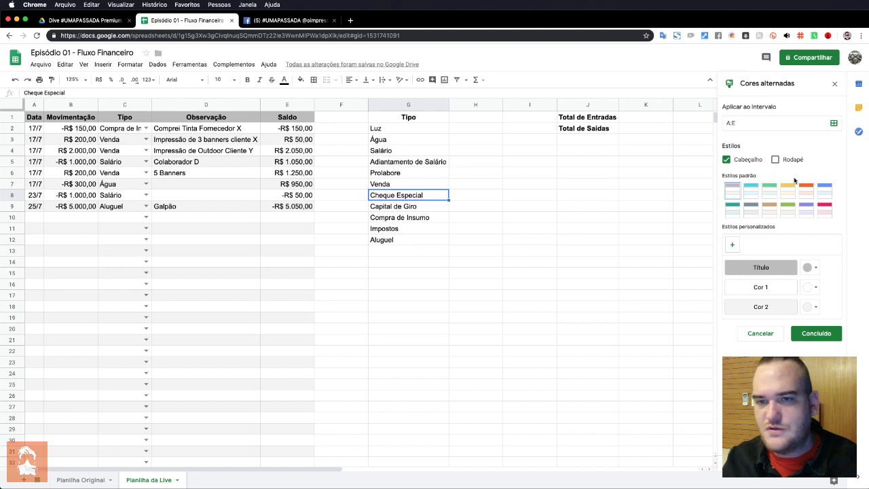
pyautogui.click(815, 333)
pyautogui.click(601, 152)
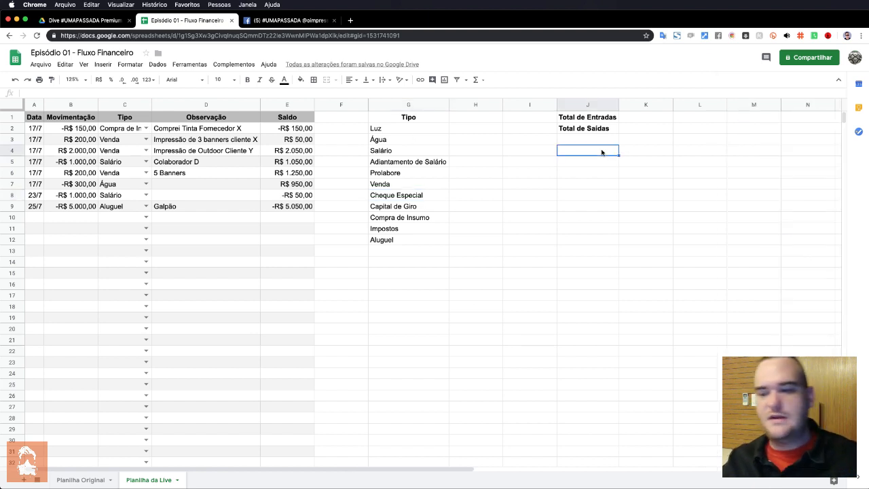
# Examine the Saldo values in E2:E9 as a possible range for the Total de Entradas calculation.
pyautogui.click(643, 118)
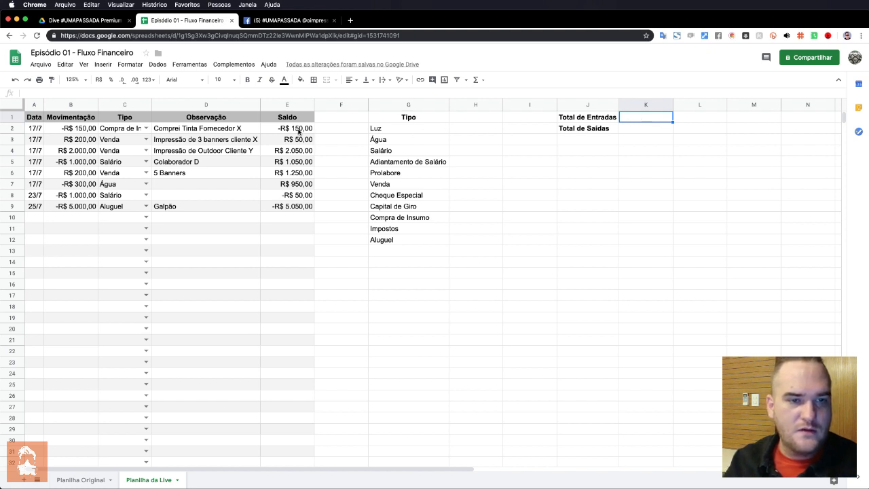
pyautogui.moveTo(303, 130); pyautogui.dragTo(293, 207)
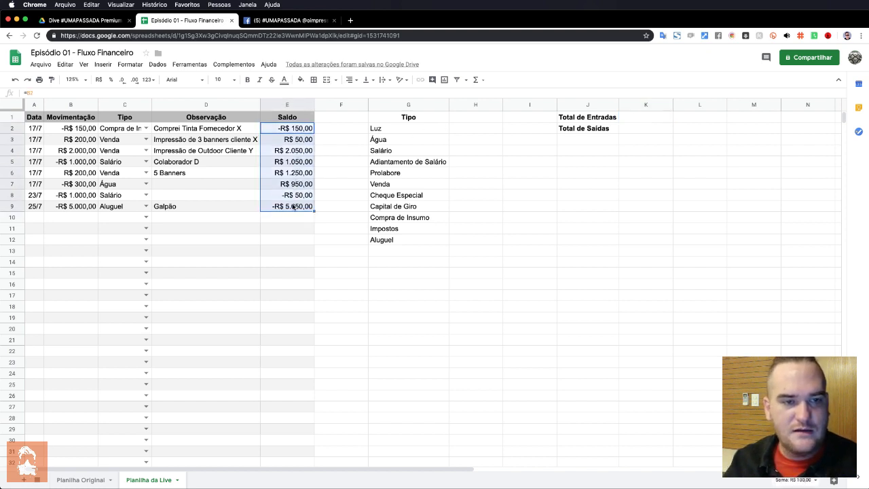
pyautogui.click(619, 129)
pyautogui.moveTo(306, 130); pyautogui.dragTo(301, 207)
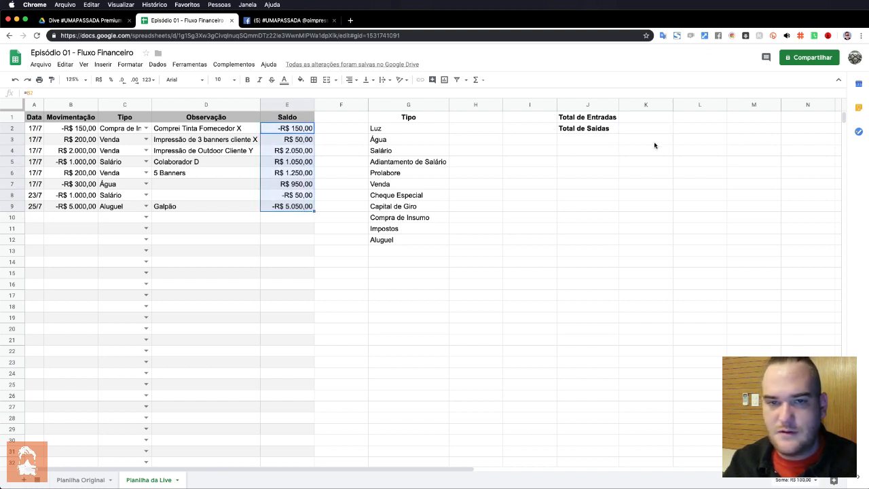
pyautogui.click(652, 120)
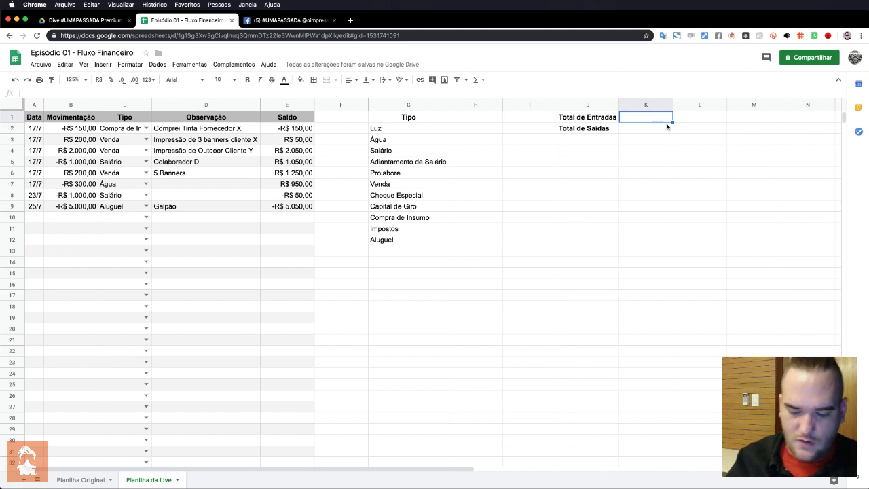
pyautogui.write('=')
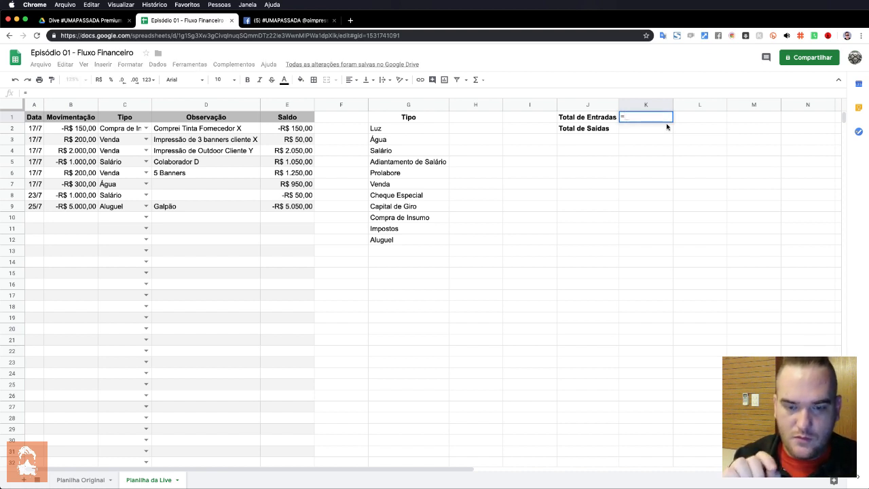
pyautogui.write('so')
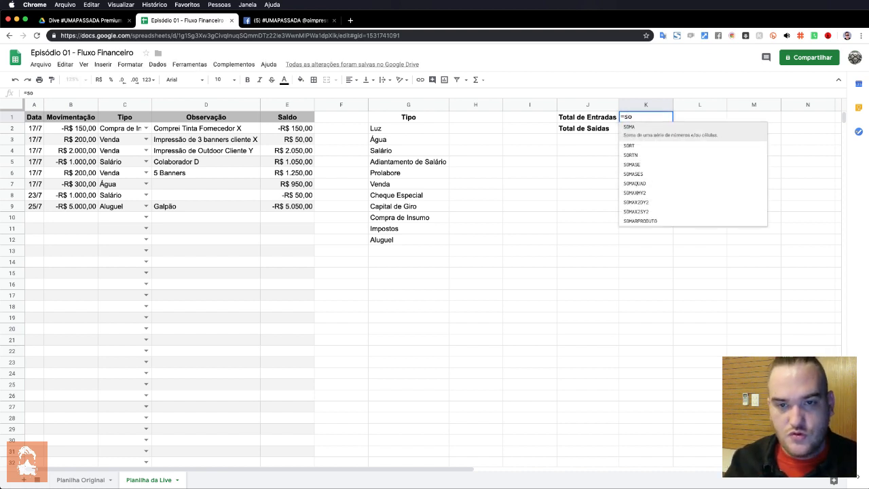
pyautogui.write('mase')
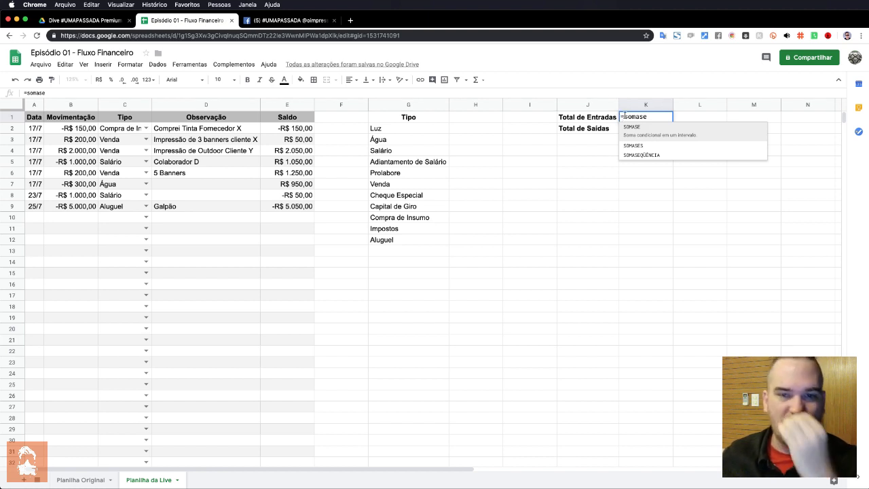
pyautogui.press('Escape')
# Inspect the running balance formulas of the Saldo column in cells E2 to E5.
pyautogui.click(293, 131)
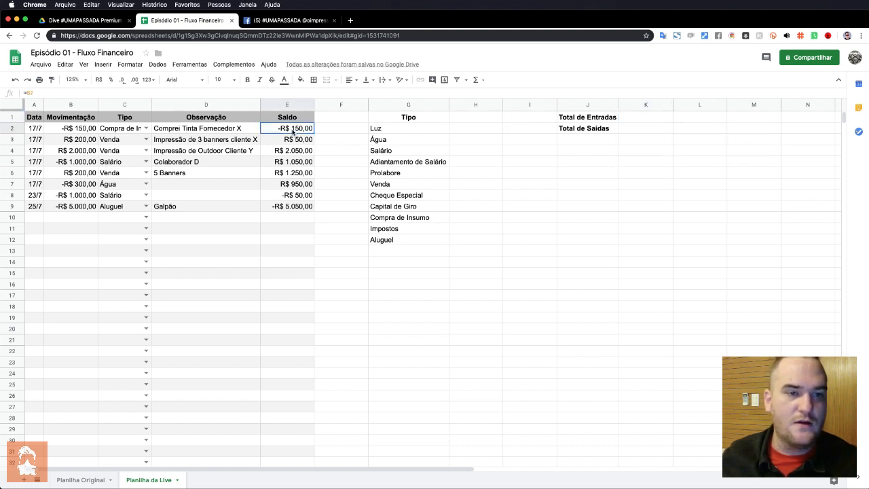
pyautogui.click(298, 139)
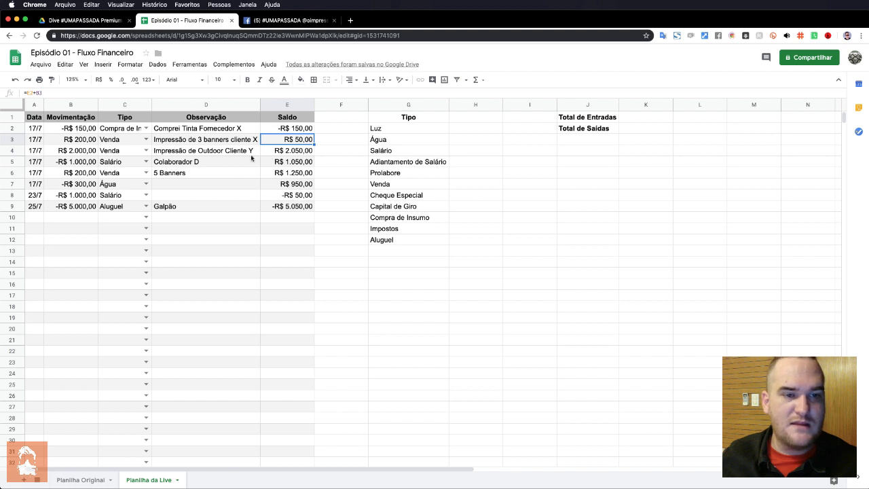
pyautogui.click(281, 150)
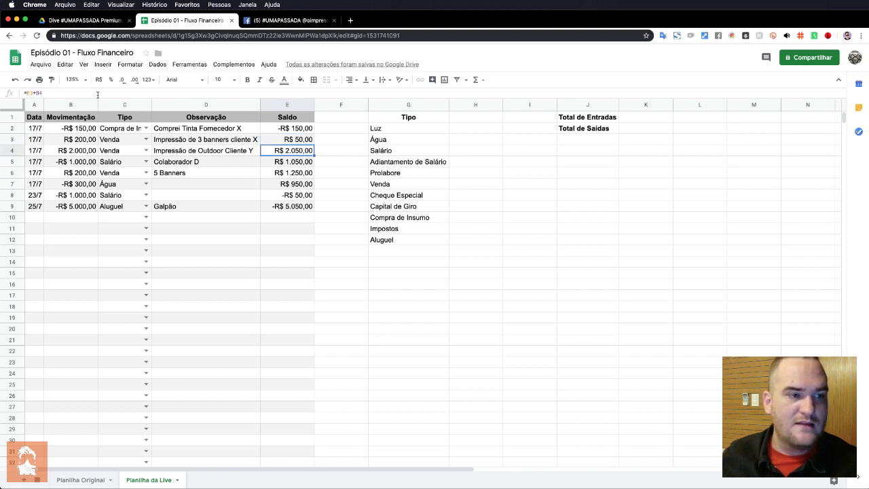
pyautogui.click(299, 163)
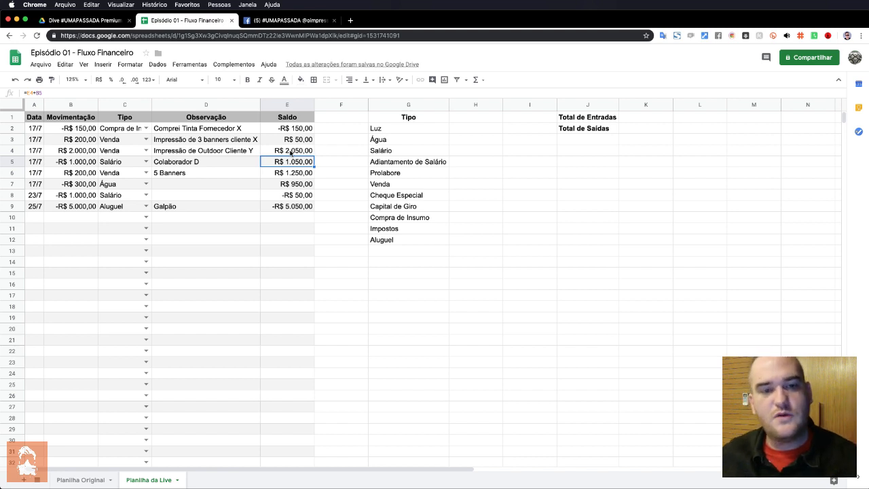
# Begin a SOMASE formula in K1 for Total de Entradas with the open-ended Saldo range E2:E as its first argument.
pyautogui.click(632, 119)
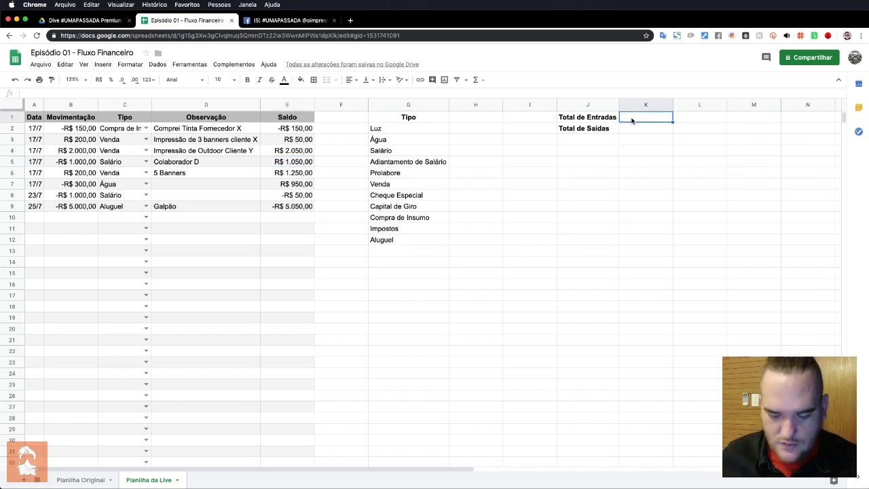
pyautogui.write('=')
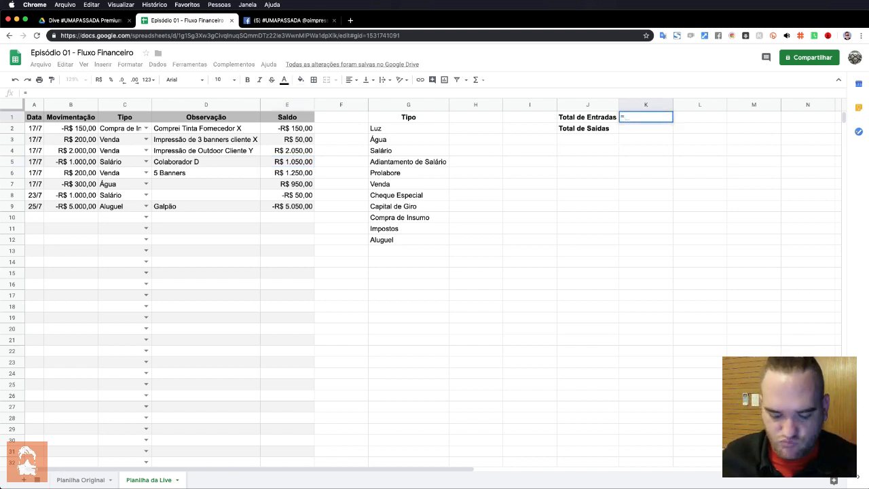
pyautogui.write('soma')
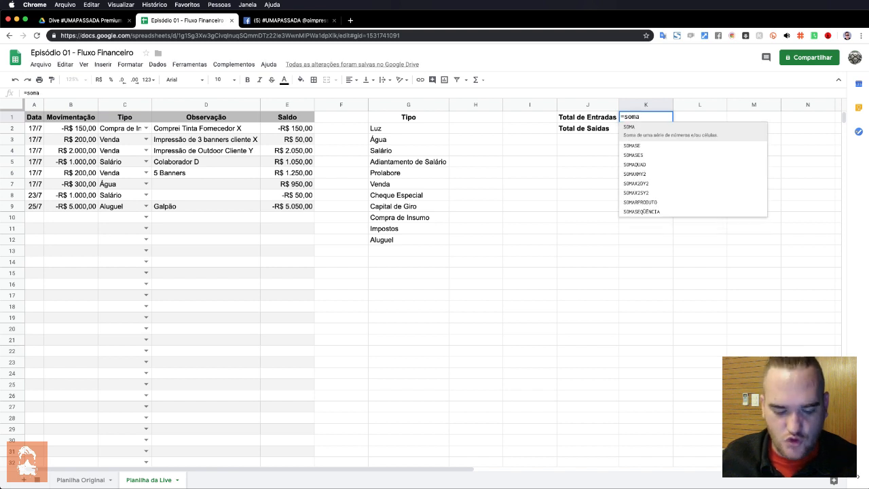
pyautogui.write('se(')
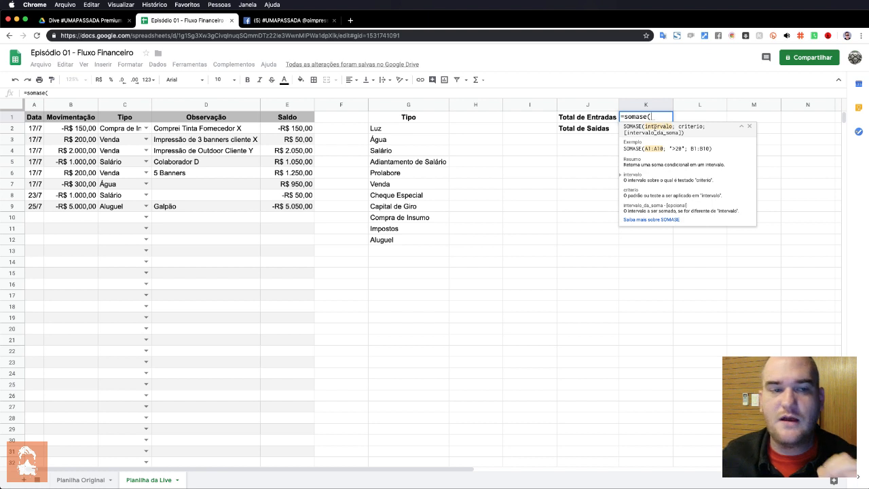
pyautogui.moveTo(296, 129); pyautogui.dragTo(288, 397)
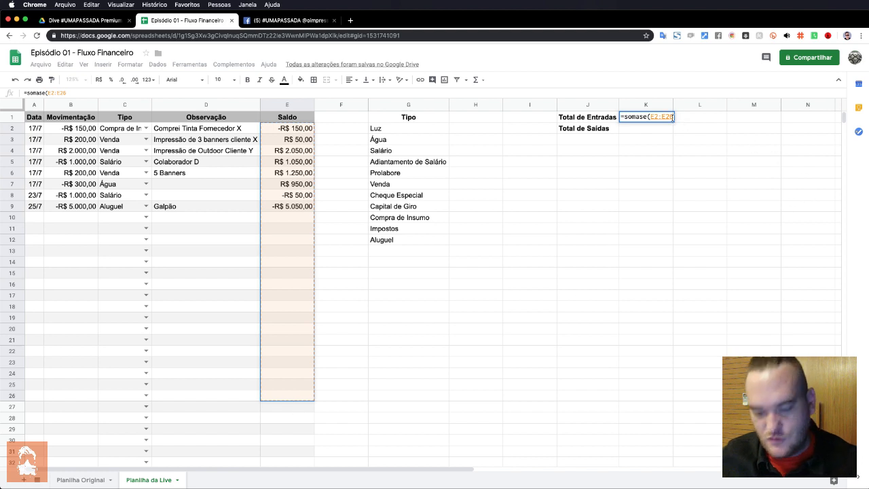
pyautogui.press('BackSpace')
pyautogui.press('BackSpace')
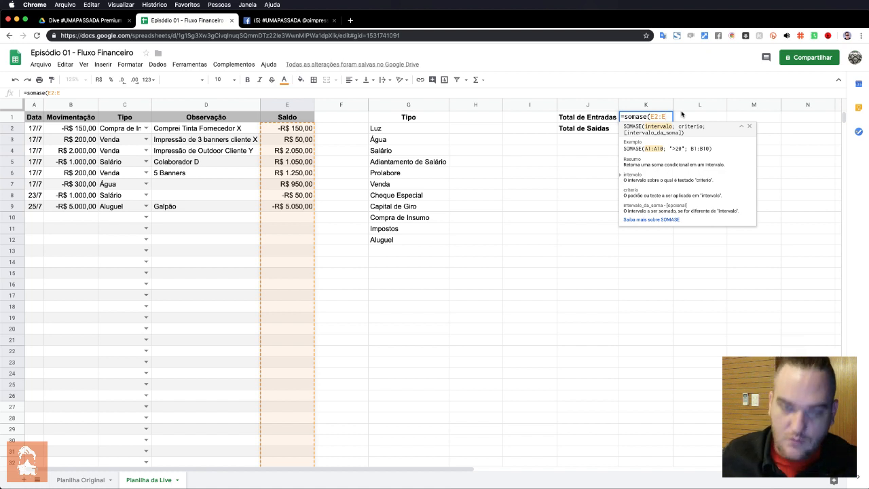
pyautogui.write(';')
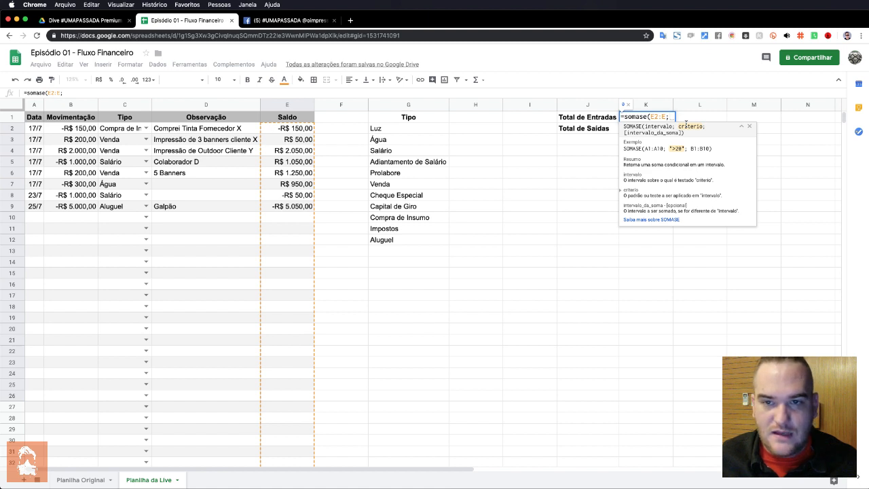
# Add the criterion ">0" as the second argument of the SOMASE formula in K1.
pyautogui.write('"')
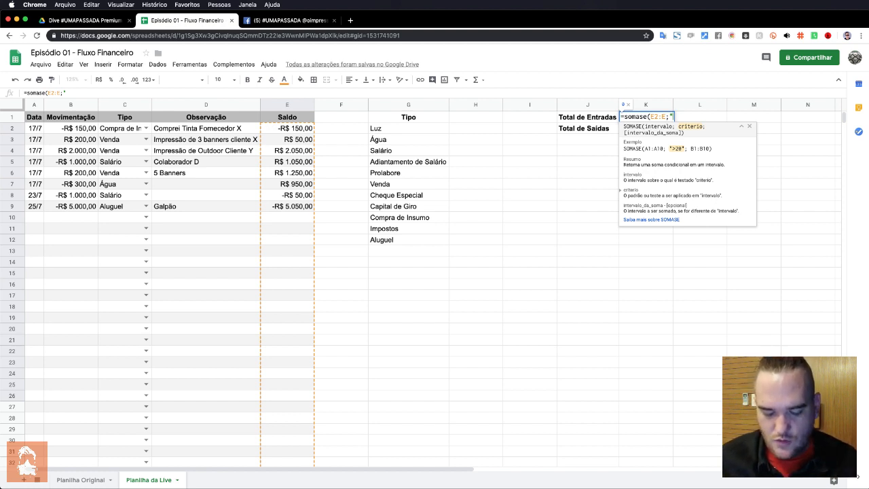
pyautogui.write('>')
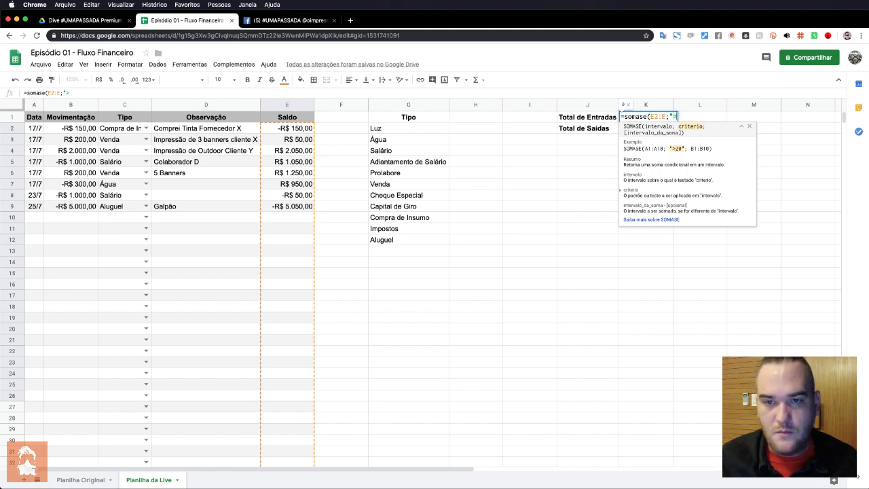
pyautogui.write('0')
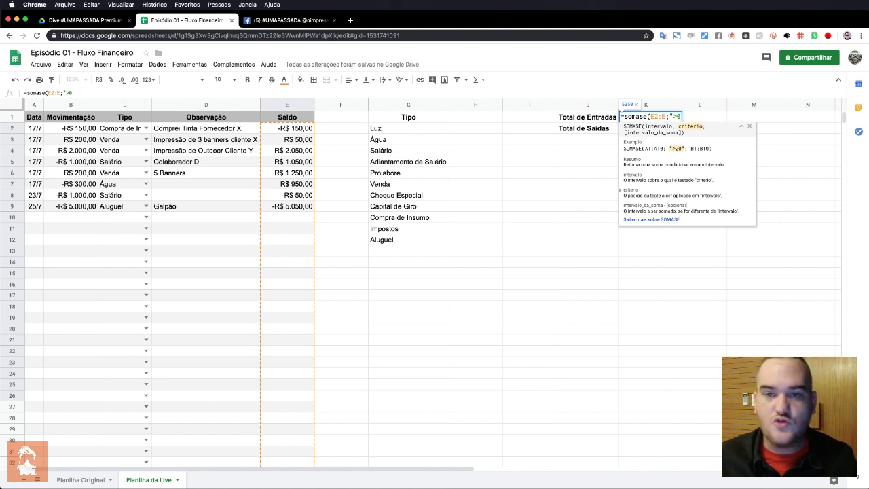
pyautogui.write('"')
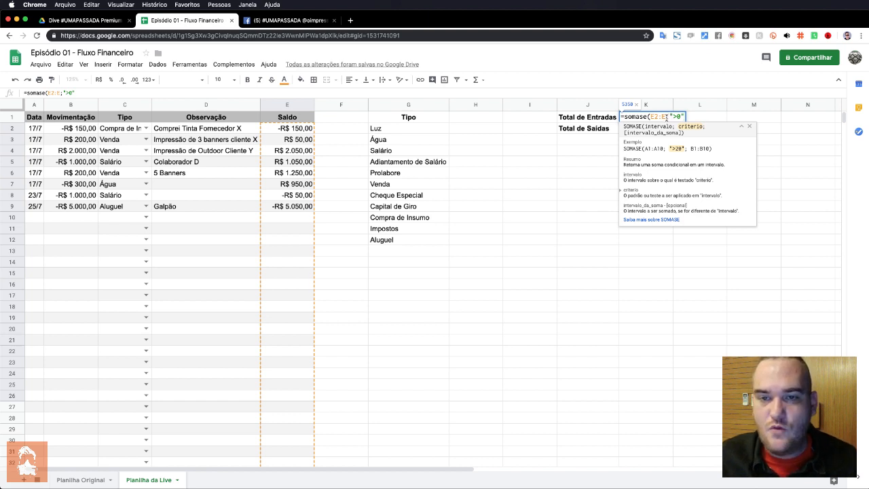
pyautogui.click(666, 117)
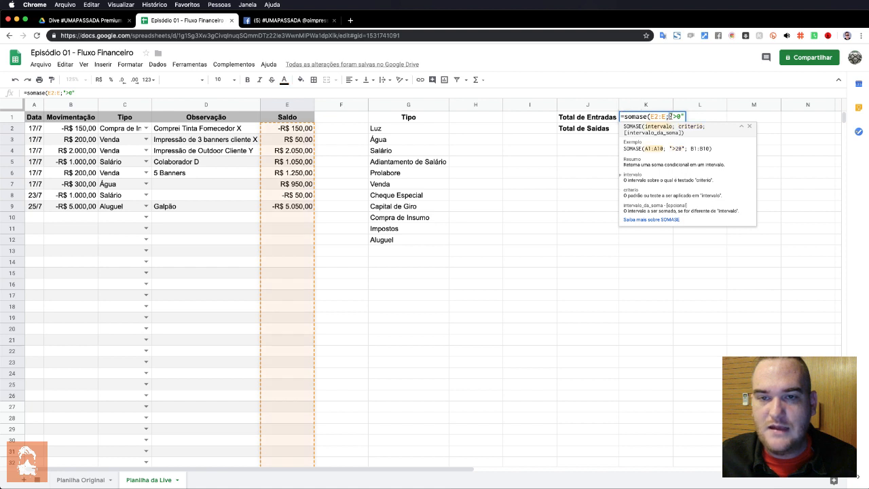
pyautogui.click(669, 116)
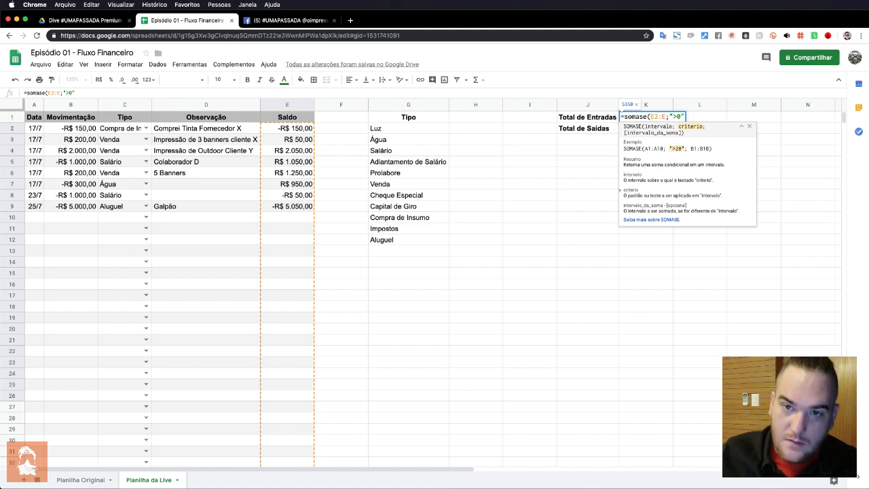
# Complete the SOMASE formula in K1 with E2:E as the sum range and format the cell as currency.
pyautogui.write(';')
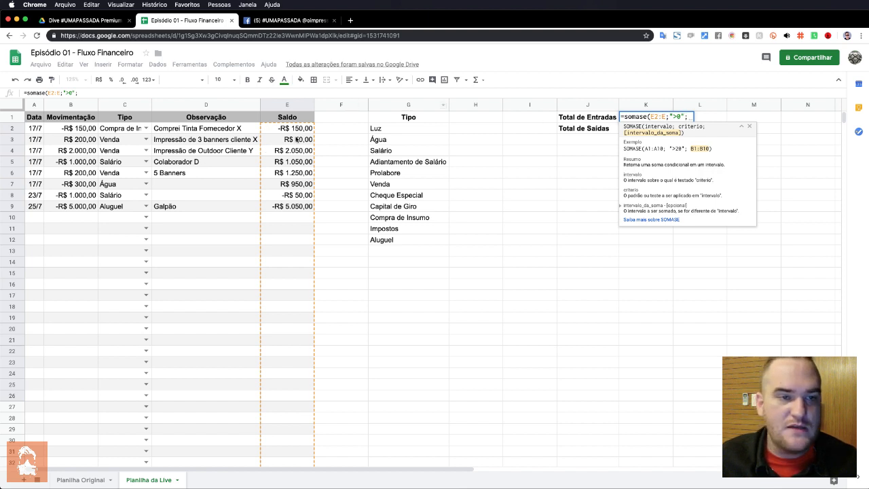
pyautogui.moveTo(294, 133); pyautogui.dragTo(293, 217)
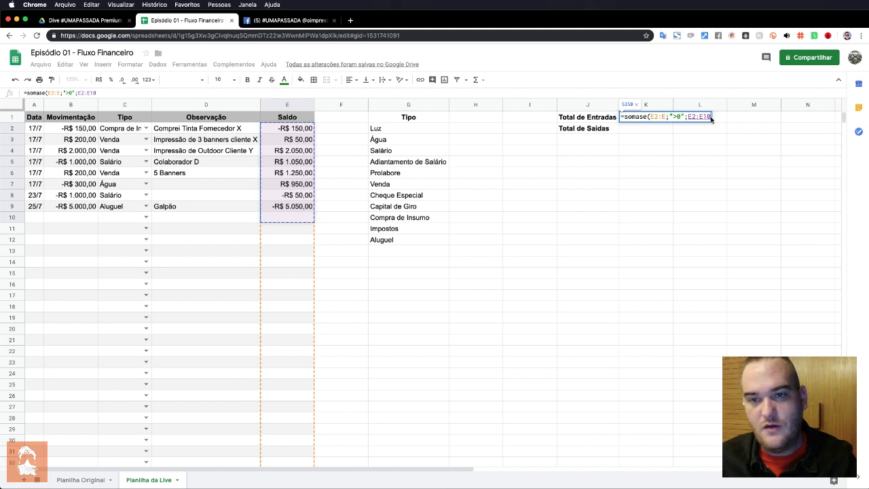
pyautogui.press('BackSpace')
pyautogui.press('BackSpace')
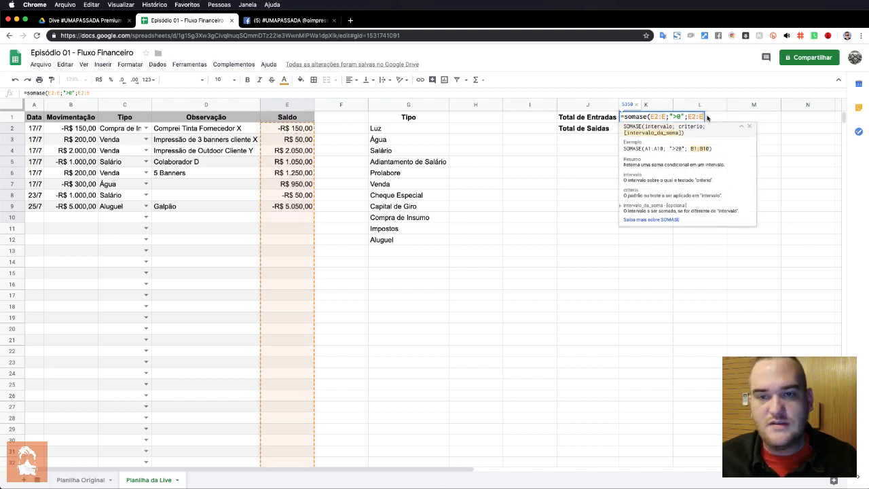
pyautogui.write(')')
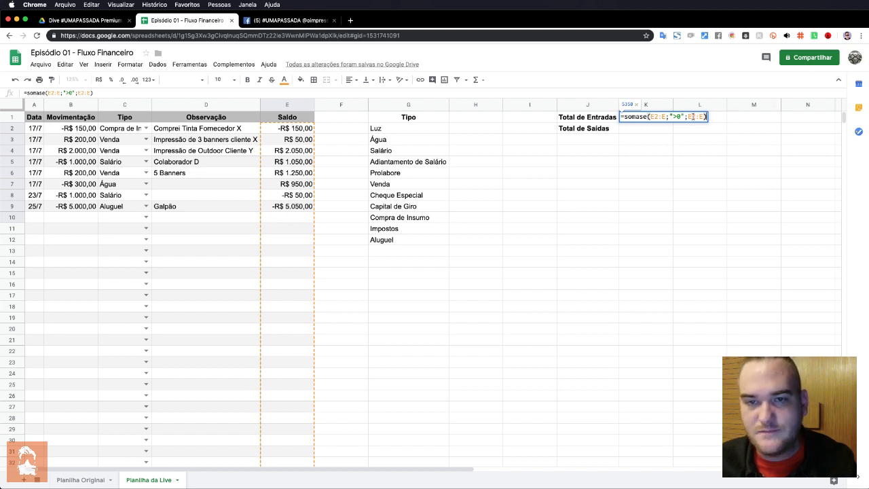
pyautogui.press('Return')
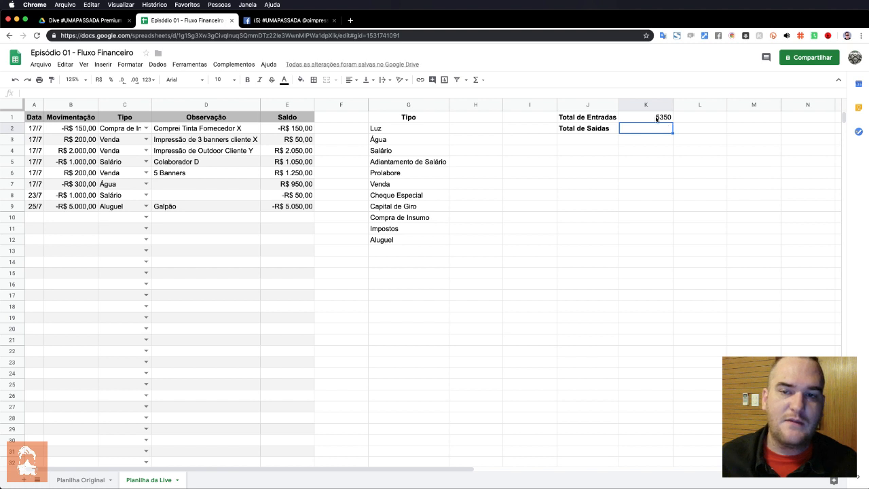
pyautogui.press('Up')
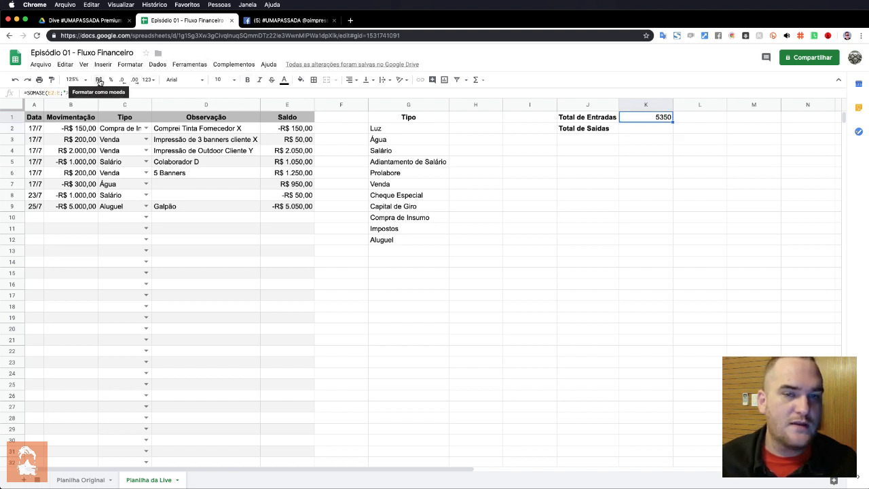
pyautogui.click(99, 80)
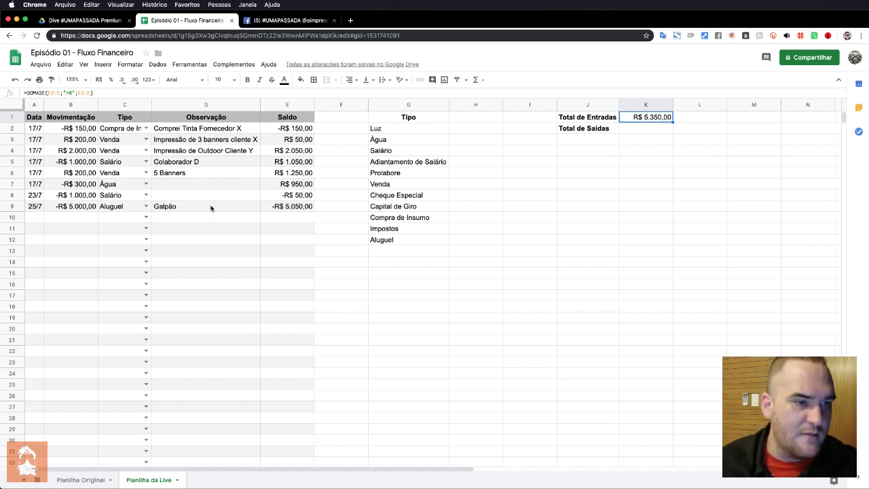
# Check Total de Entradas by examining the Venda rows and summing their Saldo values in E3, E4 and E6.
pyautogui.click(133, 140)
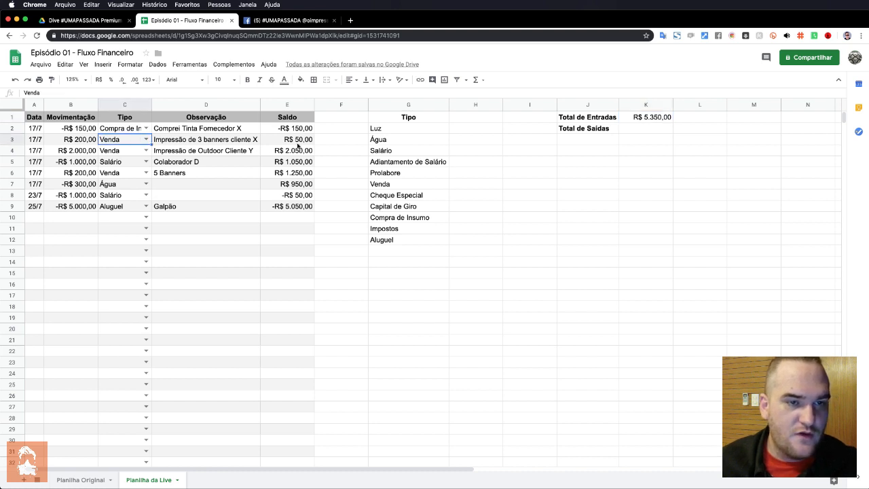
pyautogui.click(105, 151)
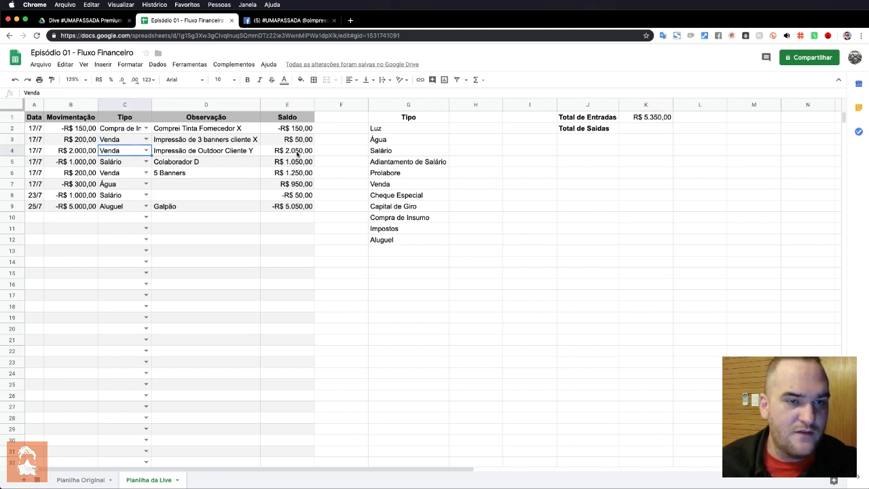
pyautogui.click(117, 173)
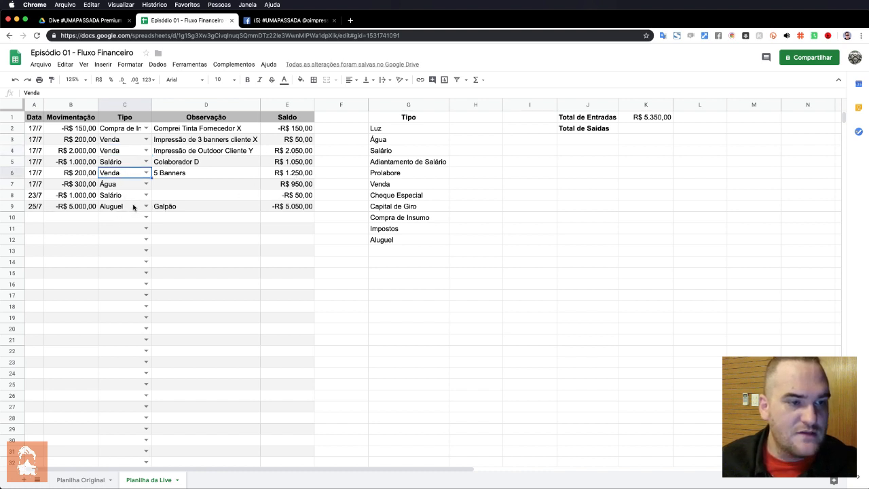
pyautogui.click(220, 173)
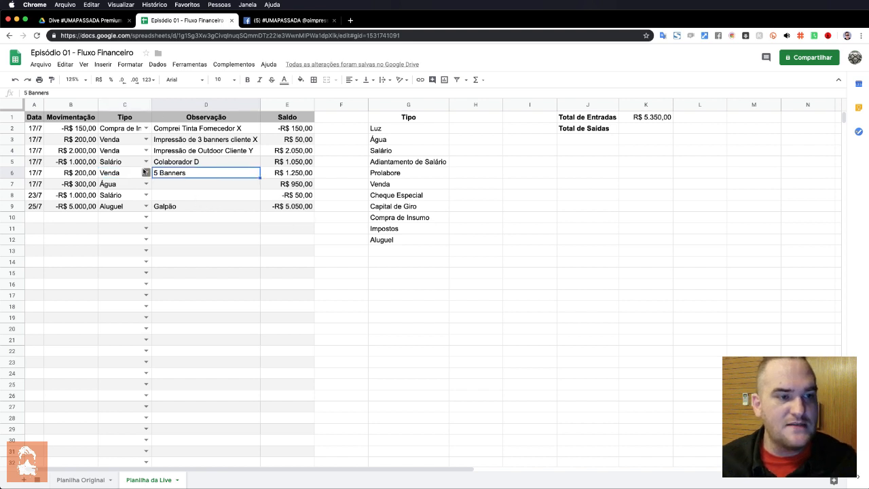
pyautogui.click(126, 143)
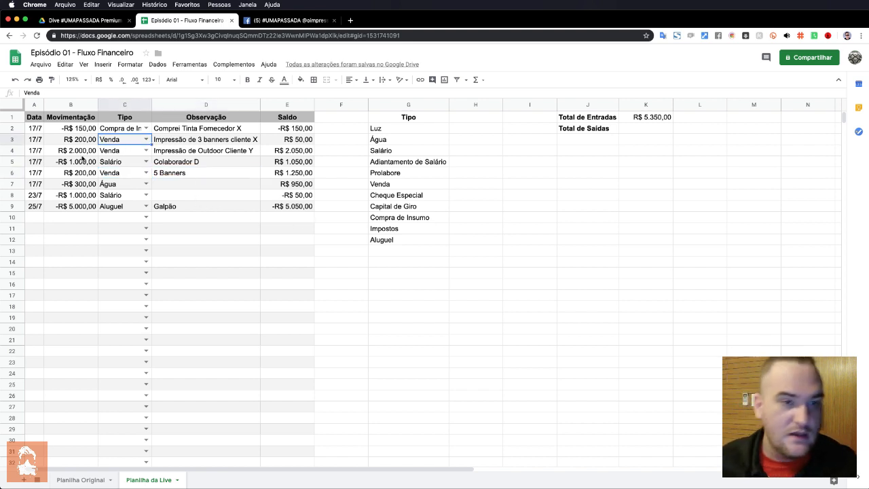
pyautogui.click(295, 140)
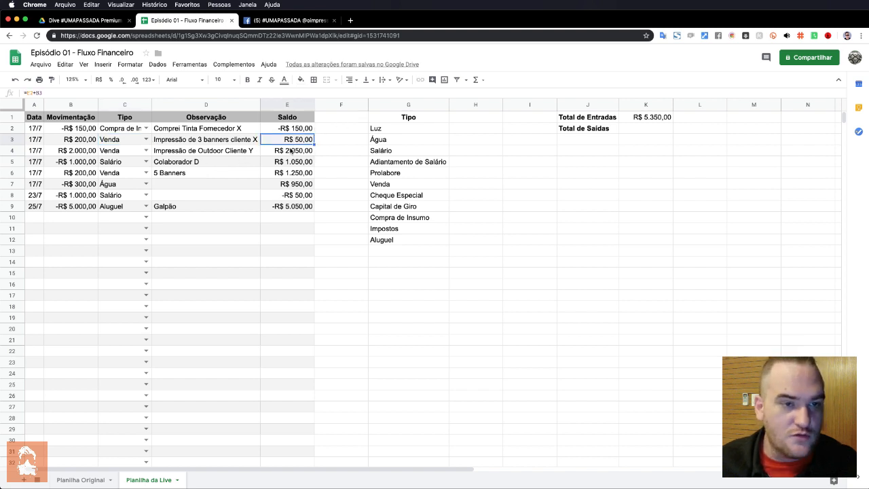
pyautogui.keyDown('shift'); pyautogui.click(290, 151); pyautogui.keyUp('shift')
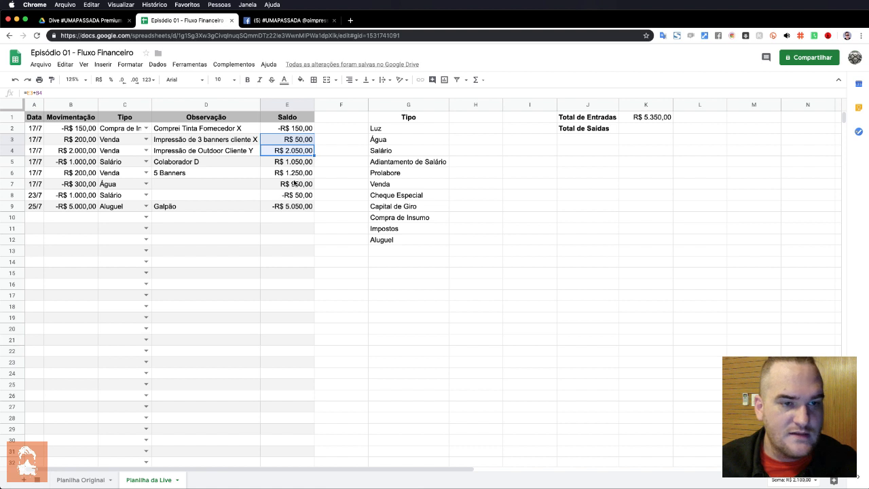
pyautogui.keyDown('shift'); pyautogui.click(294, 174); pyautogui.keyUp('shift')
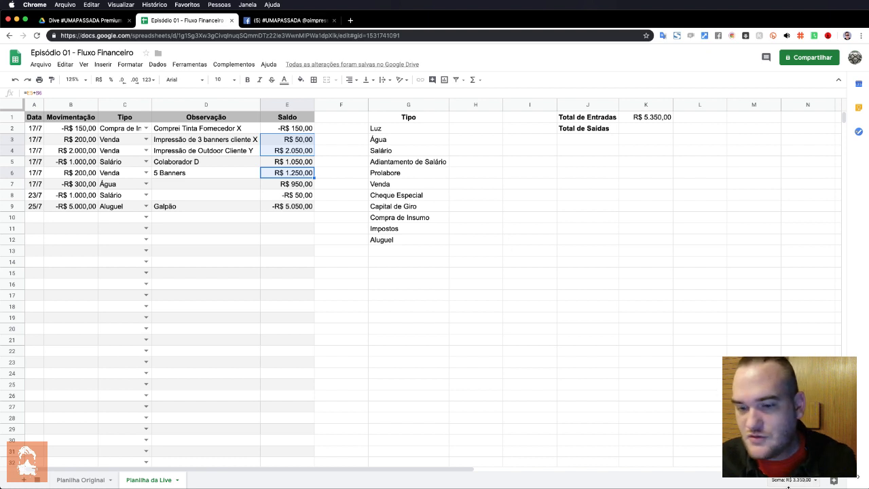
pyautogui.press('super+Tab')
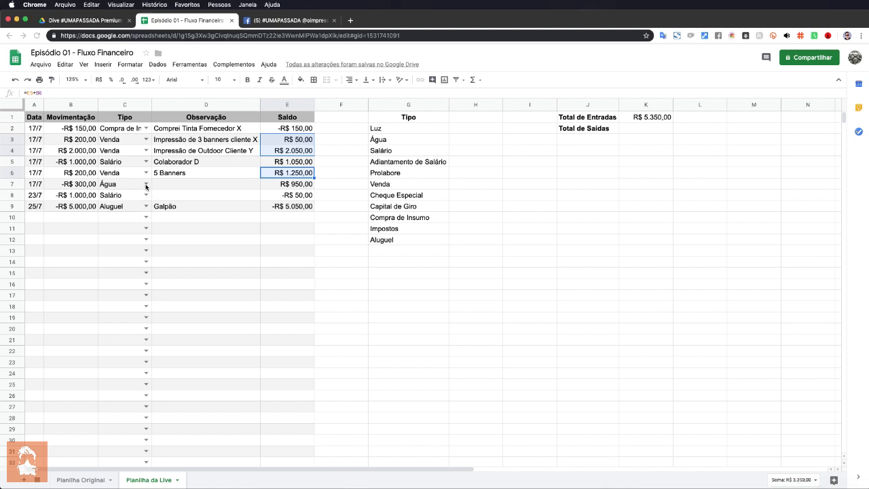
# Set the Tipo of the row 7 entry to Venda.
pyautogui.click(144, 183)
pyautogui.click(144, 184)
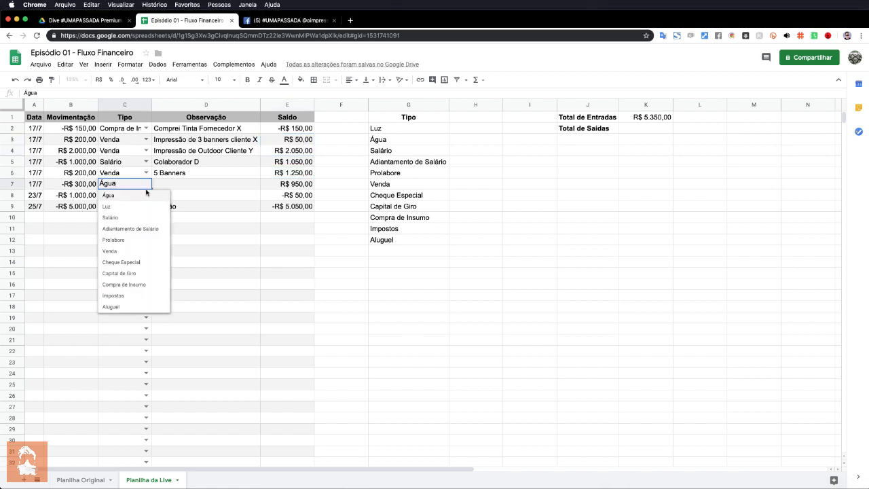
pyautogui.click(133, 251)
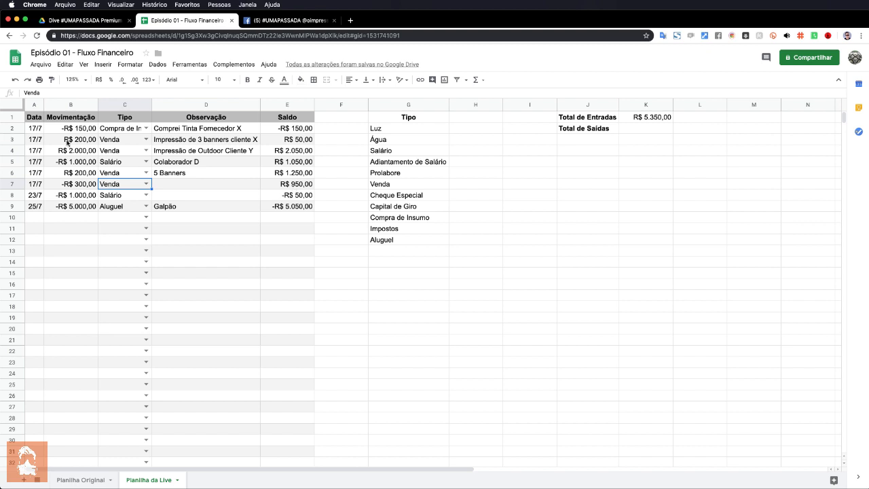
# Switch both ranges of the SOMASE formula in K1 to the Movimentação column, B2:B.
pyautogui.moveTo(68, 129); pyautogui.dragTo(68, 204)
pyautogui.click(68, 206)
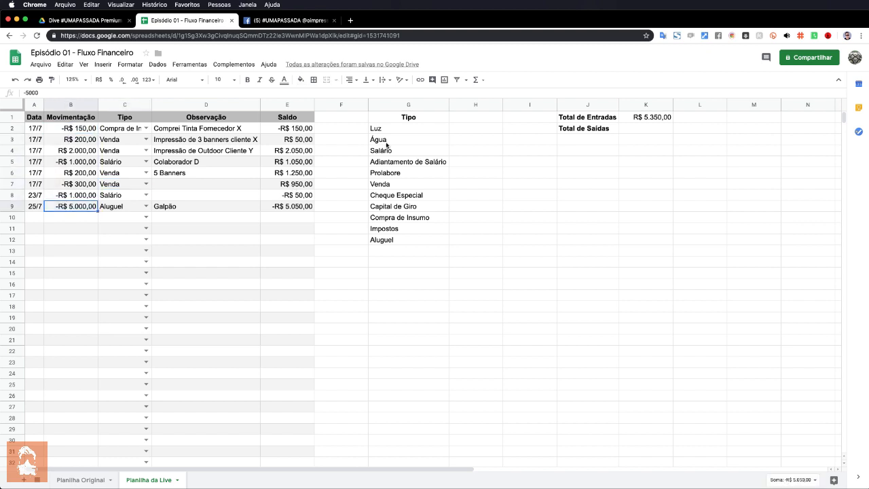
pyautogui.click(662, 119)
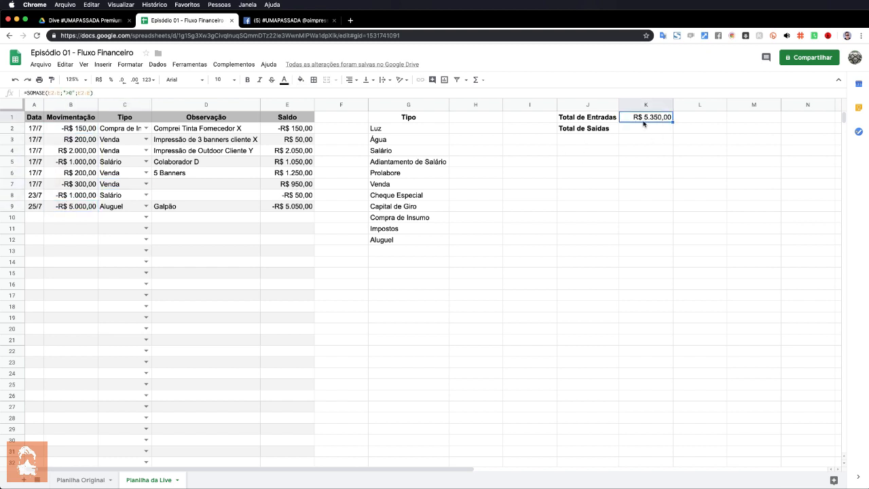
pyautogui.doubleClick(644, 124)
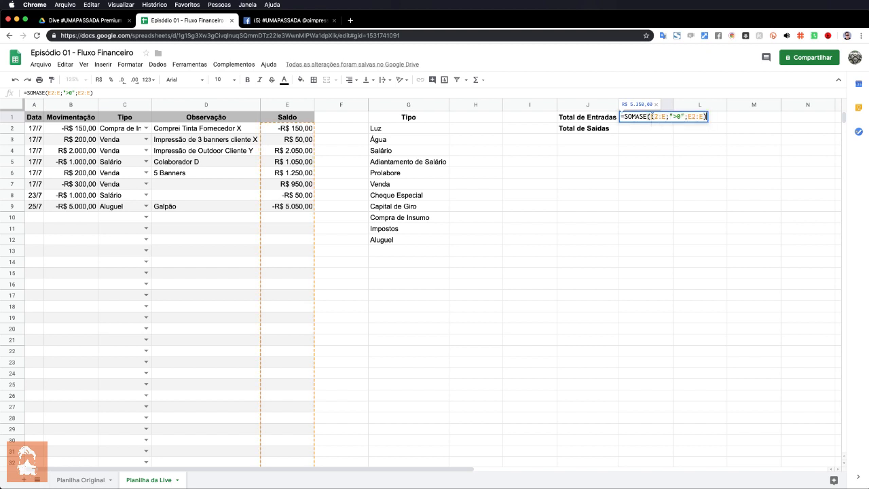
pyautogui.moveTo(654, 117); pyautogui.dragTo(692, 116)
pyautogui.write('B')
pyautogui.write('B')
pyautogui.write('B')
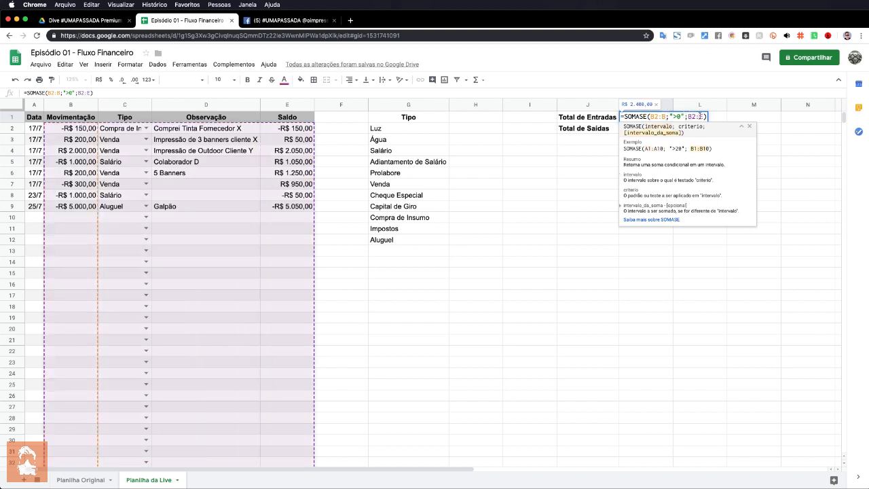
pyautogui.write('B')
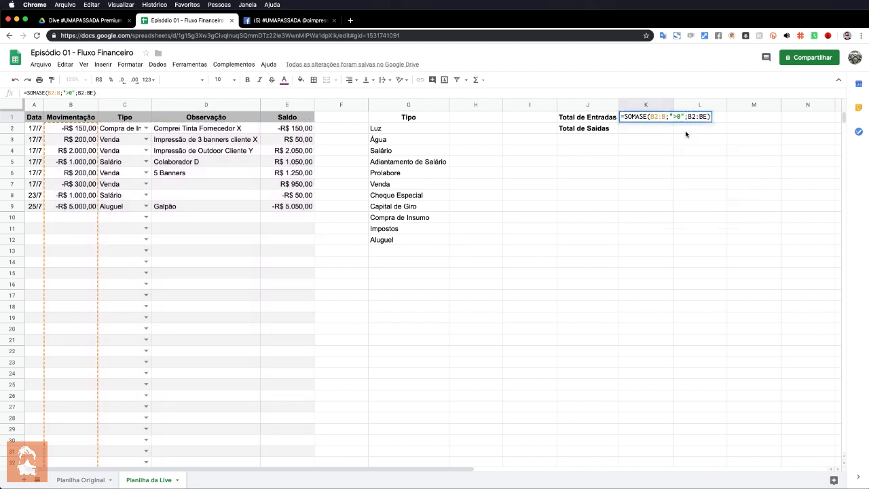
pyautogui.press('Return')
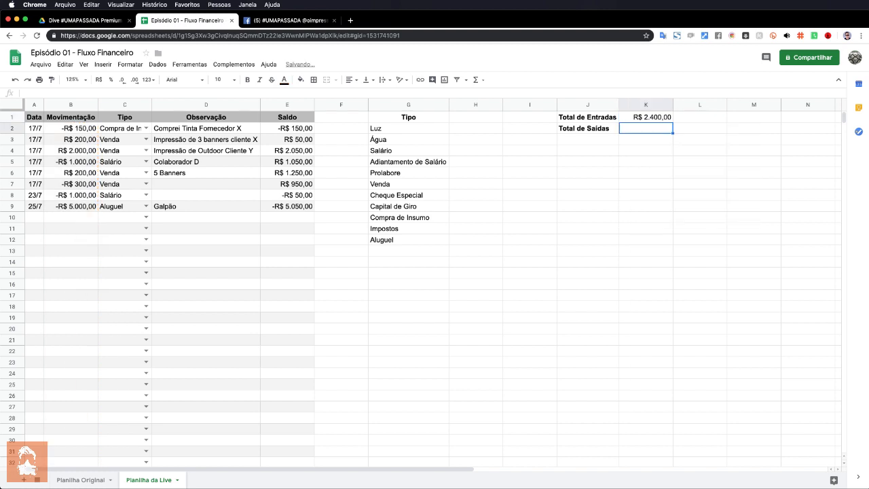
# Check Total de Entradas by summing the Movimentação values of the Venda rows in B3, B4, B6 and B7.
pyautogui.click(104, 144)
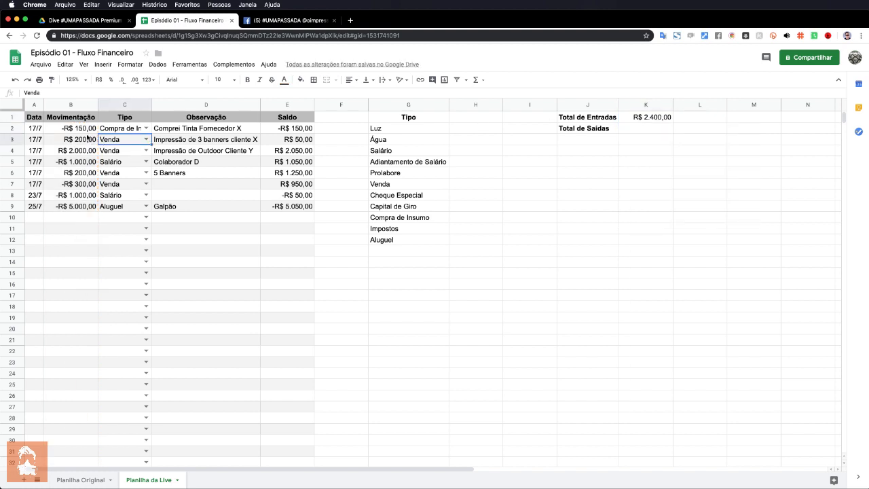
pyautogui.click(87, 142)
pyautogui.keyDown('super'); pyautogui.click(81, 152); pyautogui.keyUp('super')
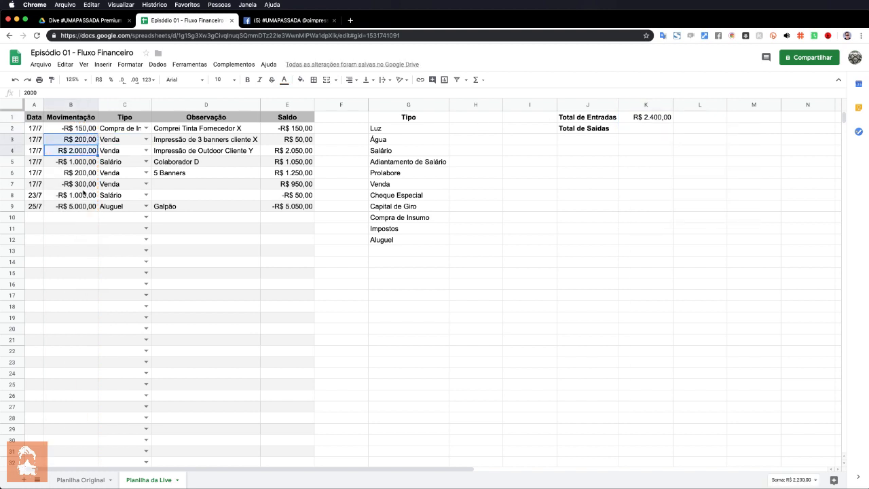
pyautogui.keyDown('super'); pyautogui.click(81, 175); pyautogui.keyUp('super')
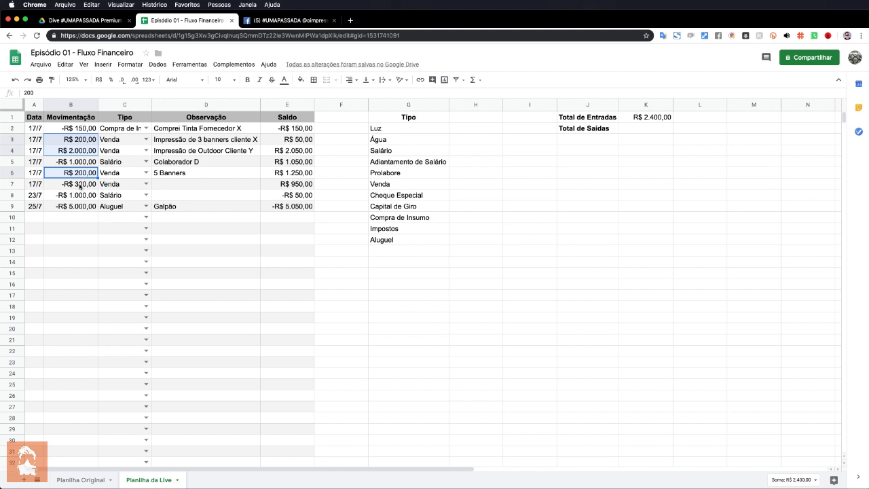
pyautogui.keyDown('super'); pyautogui.click(80, 185); pyautogui.keyUp('super')
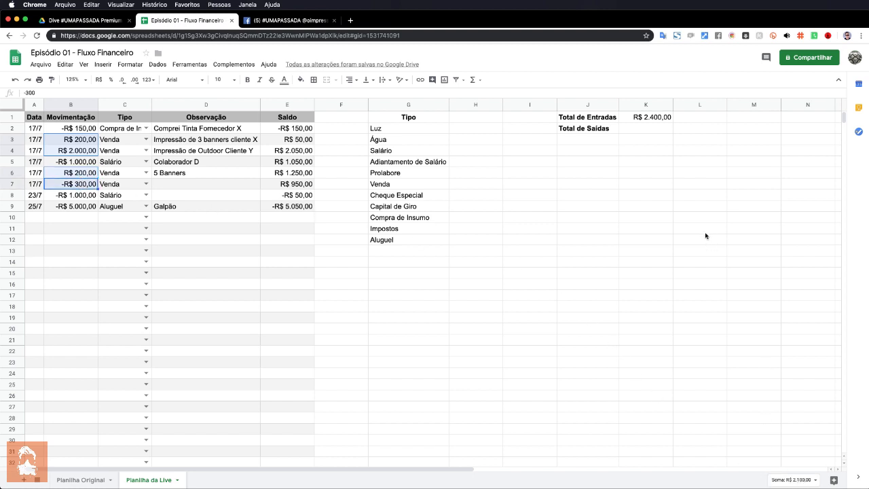
# Set the Tipo of the row 7 entry to Água.
pyautogui.click(75, 185)
pyautogui.click(144, 183)
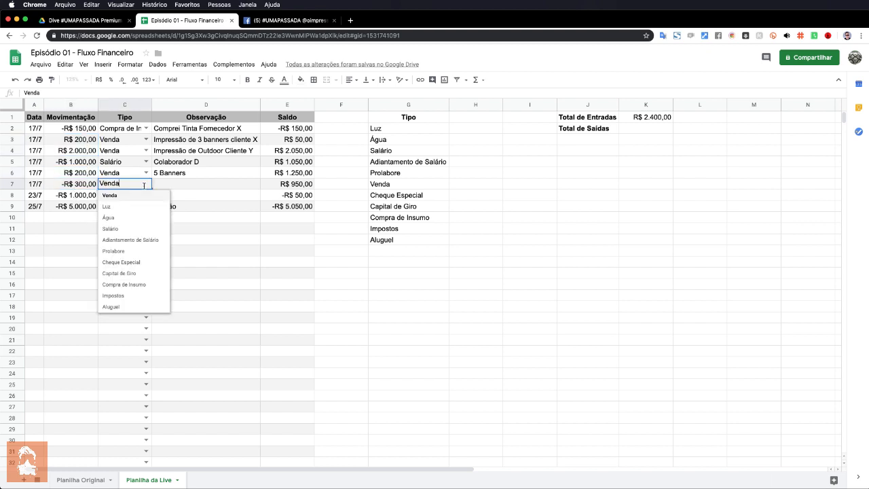
pyautogui.click(122, 218)
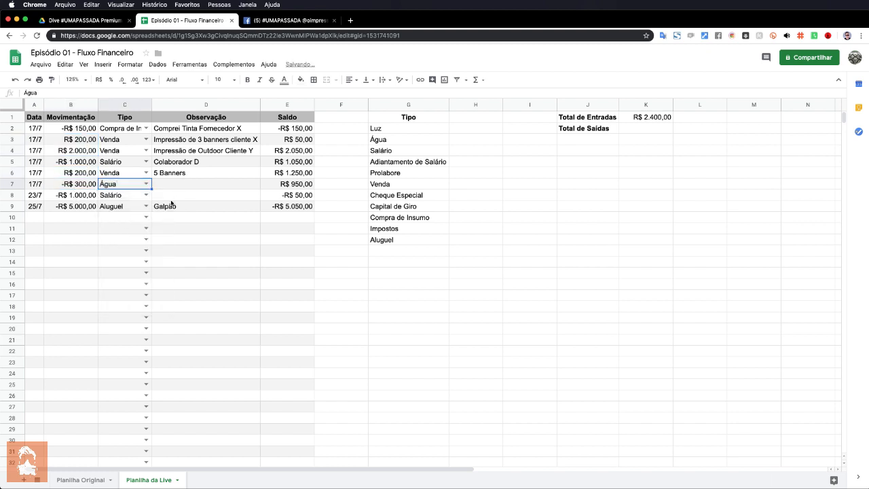
# Check Total de Entradas by summing the Movimentação values in B3, B4 and B6 and inspecting the formula in K1.
pyautogui.click(74, 175)
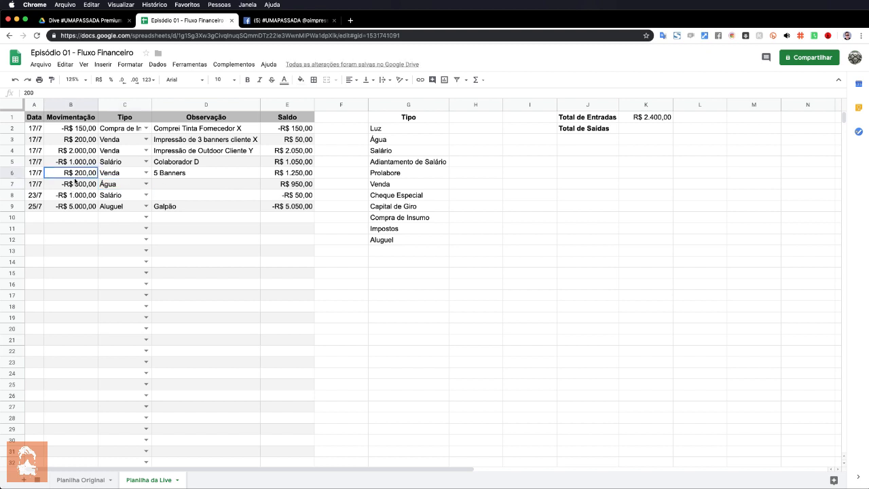
pyautogui.click(84, 143)
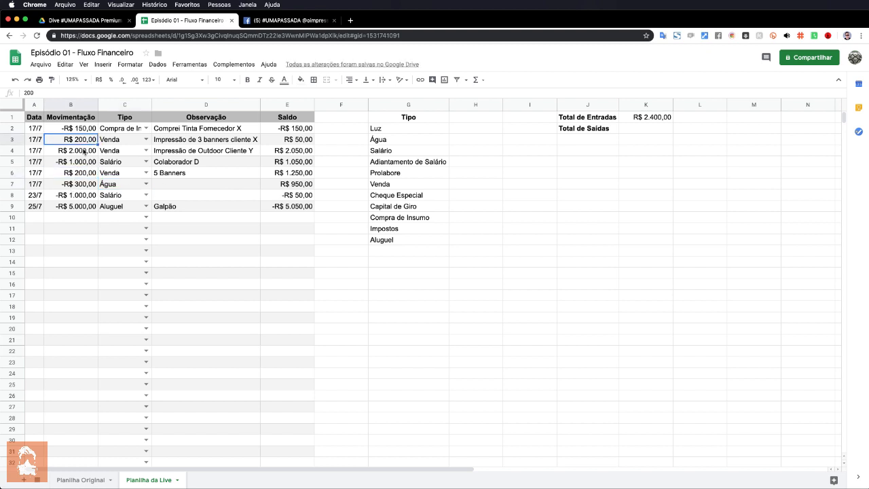
pyautogui.keyDown('super'); pyautogui.click(83, 151); pyautogui.keyUp('super')
pyautogui.keyDown('super'); pyautogui.click(81, 174); pyautogui.keyUp('super')
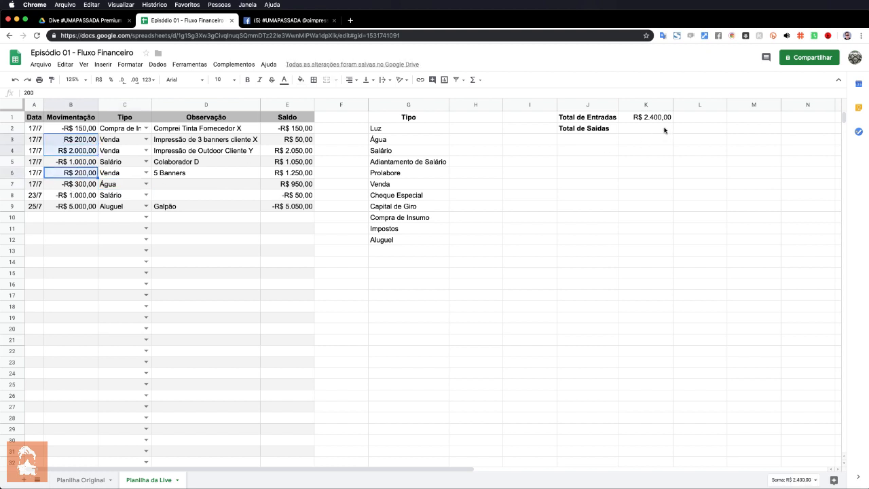
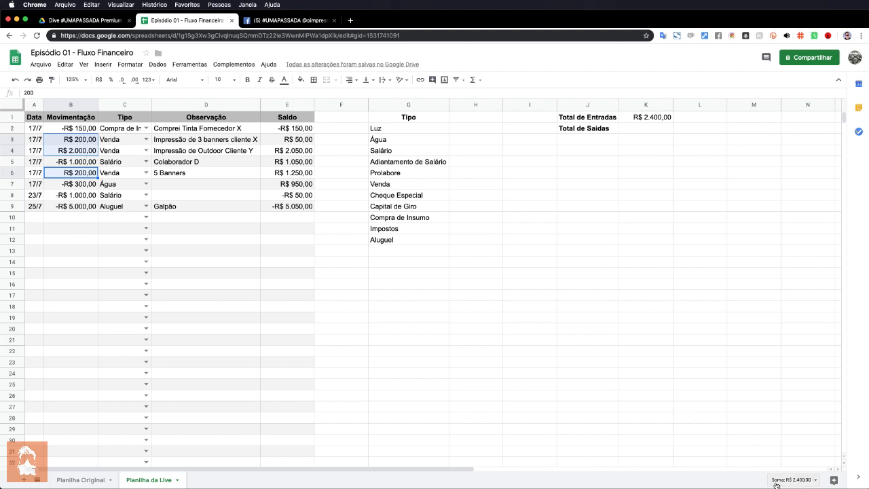
pyautogui.click(80, 171)
pyautogui.click(653, 117)
pyautogui.press('Return')
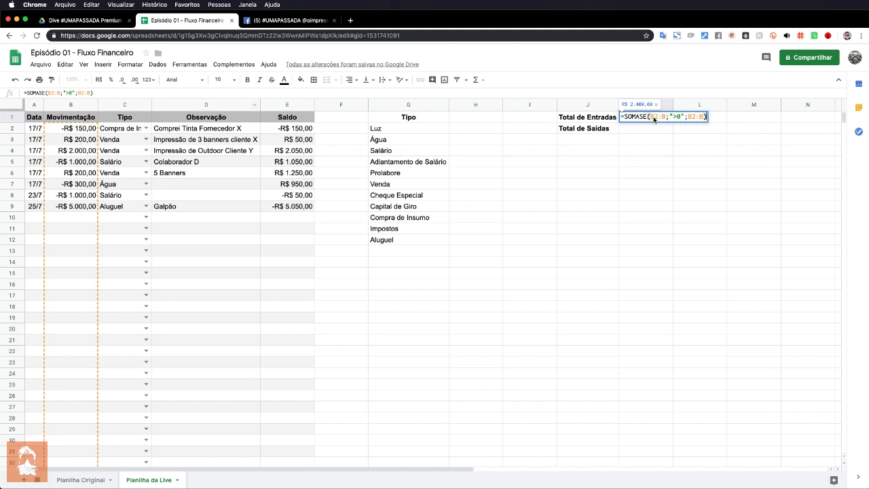
pyautogui.press('Escape')
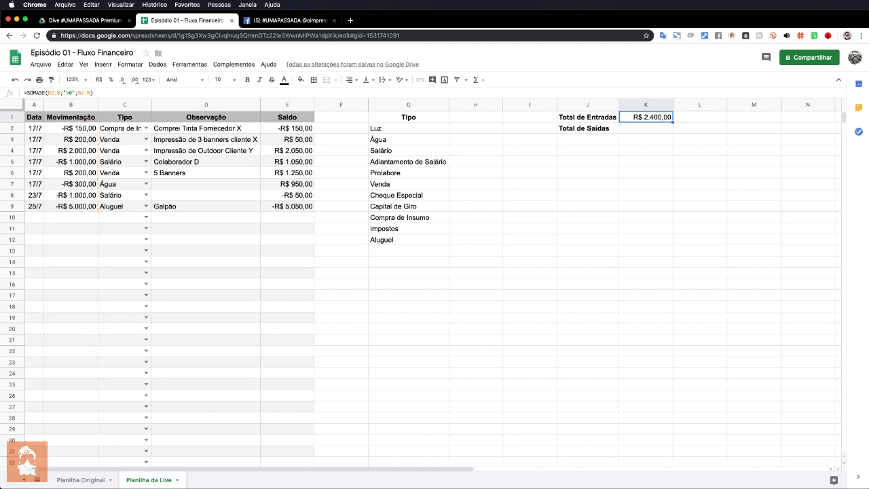
# Begin a SOMASE formula for Total de Saídas in K2 with the open-ended Movimentação range B2:B as its test interval.
pyautogui.click(637, 131)
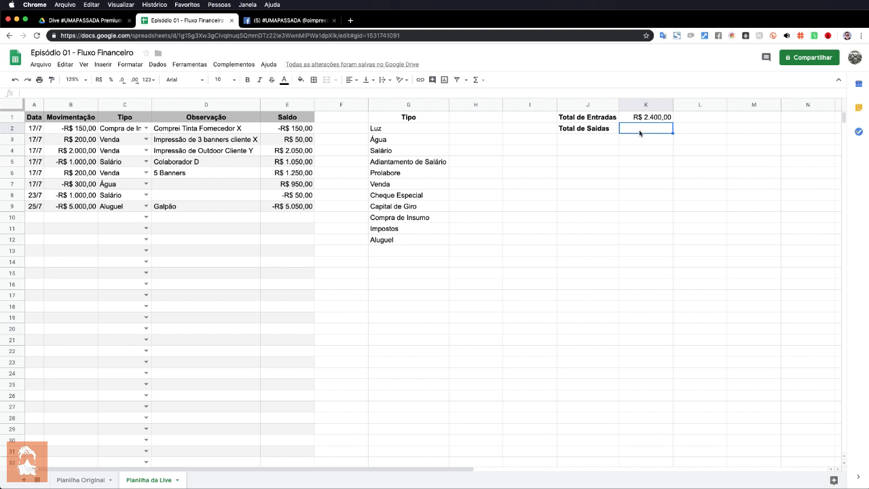
pyautogui.write('=soma')
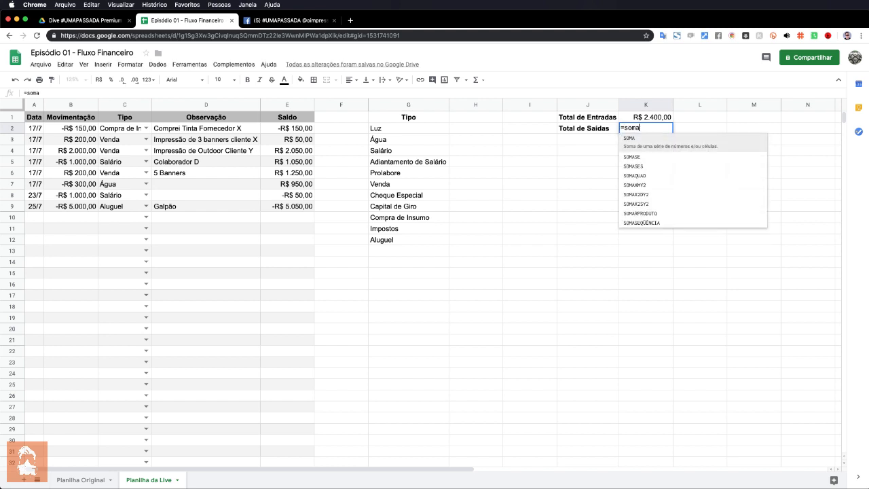
pyautogui.write('se(')
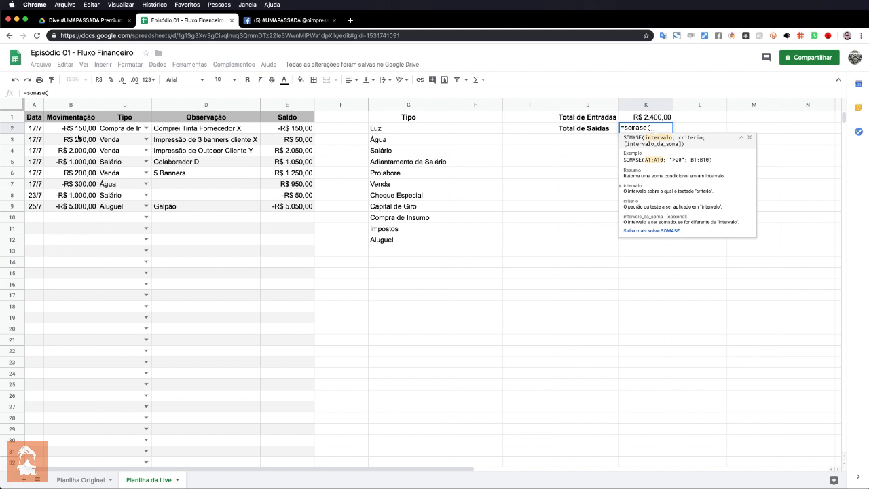
pyautogui.moveTo(79, 129); pyautogui.dragTo(80, 197)
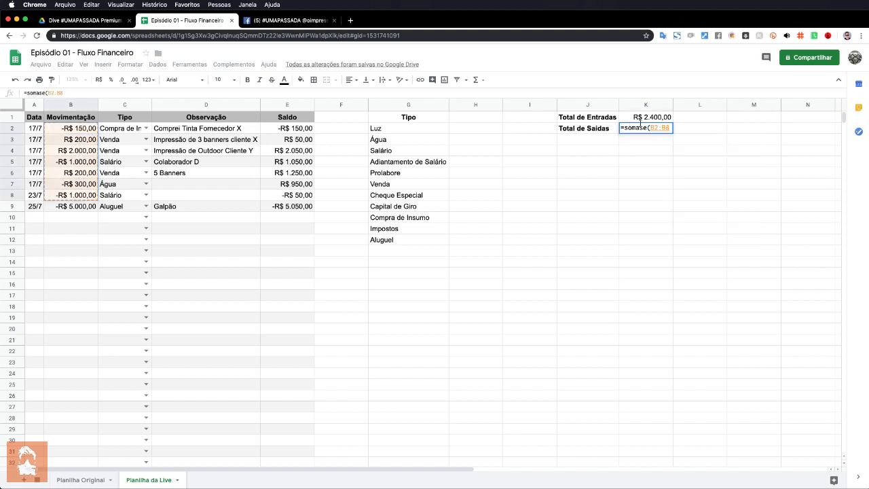
pyautogui.click(668, 128)
pyautogui.press('BackSpace')
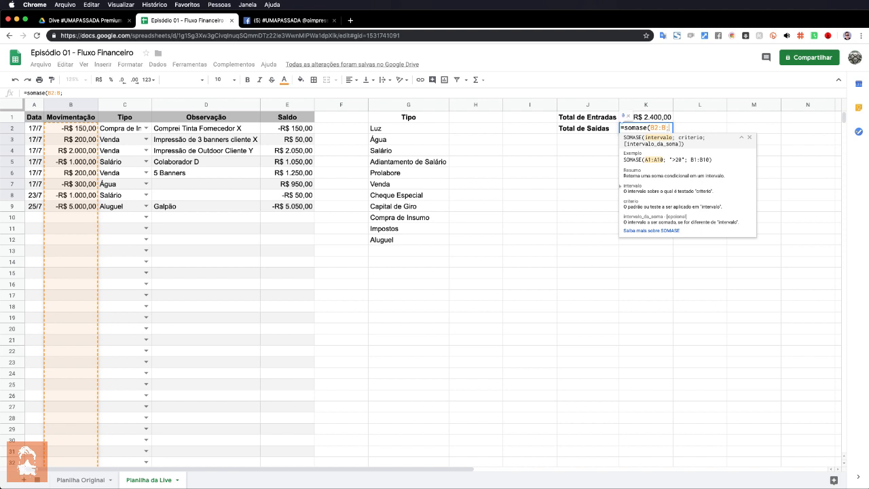
pyautogui.write(';')
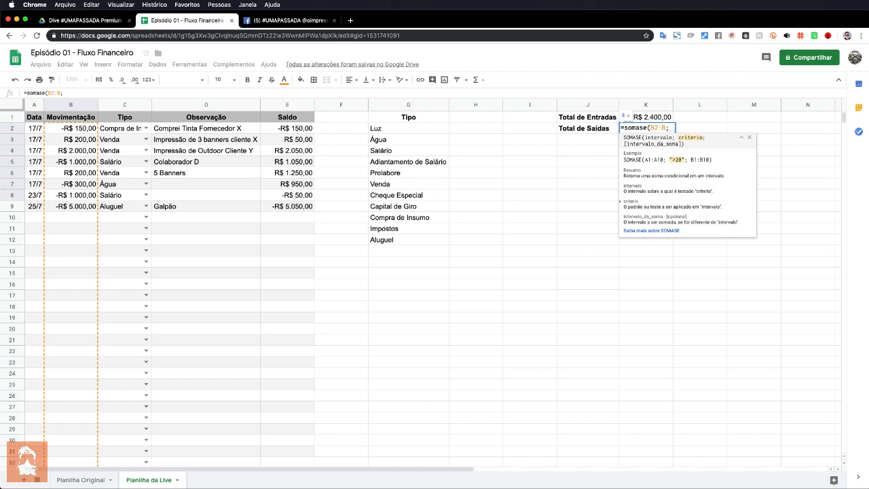
# Complete the K2 formula with the criterion "<0" and sum range B2:B, and format the cell as R$ currency.
pyautogui.write('"<0')
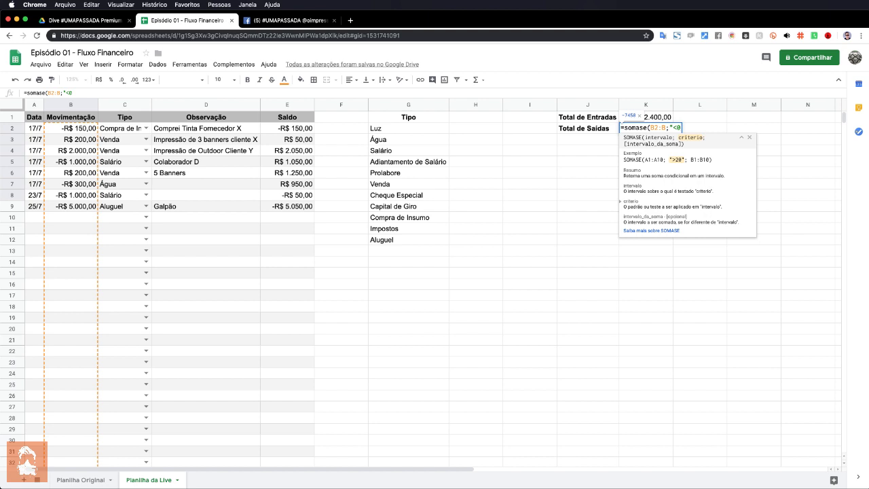
pyautogui.write('";')
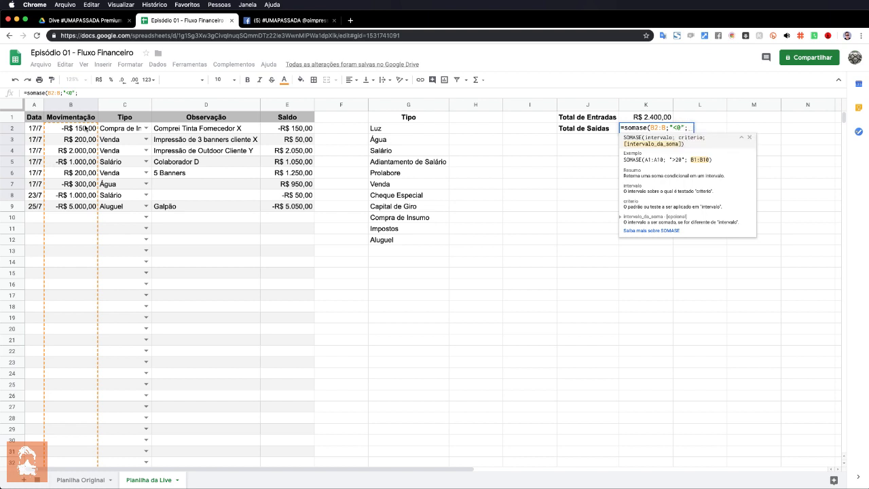
pyautogui.moveTo(86, 129); pyautogui.dragTo(89, 189)
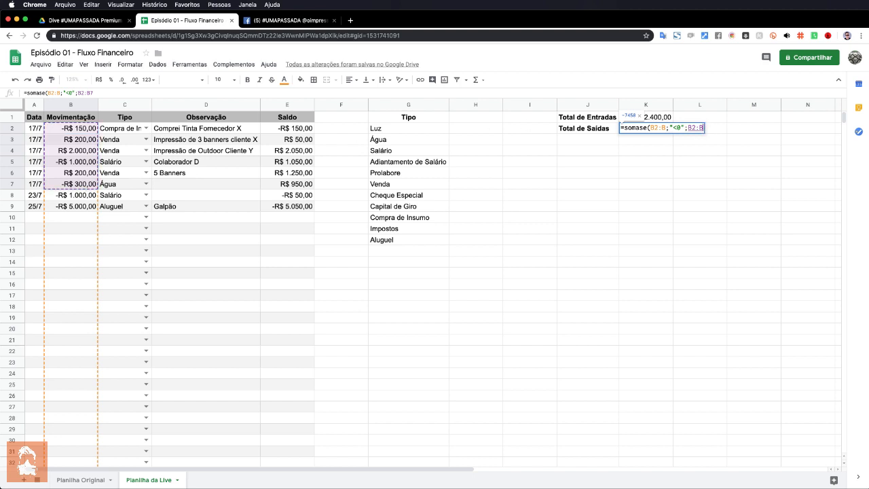
pyautogui.press('BackSpace')
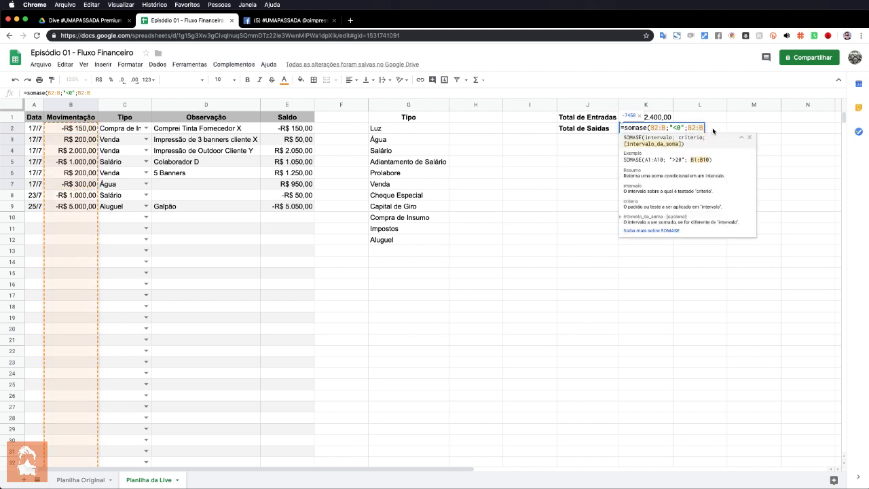
pyautogui.write(')')
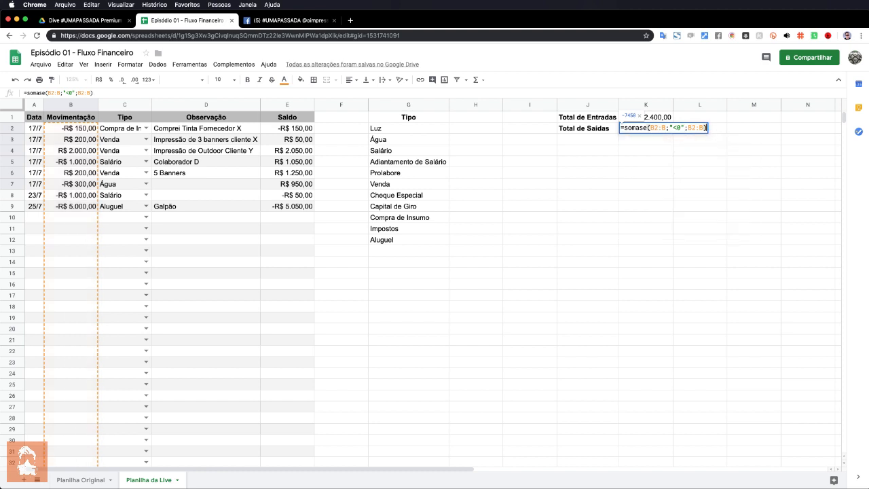
pyautogui.press('Return')
pyautogui.click(645, 128)
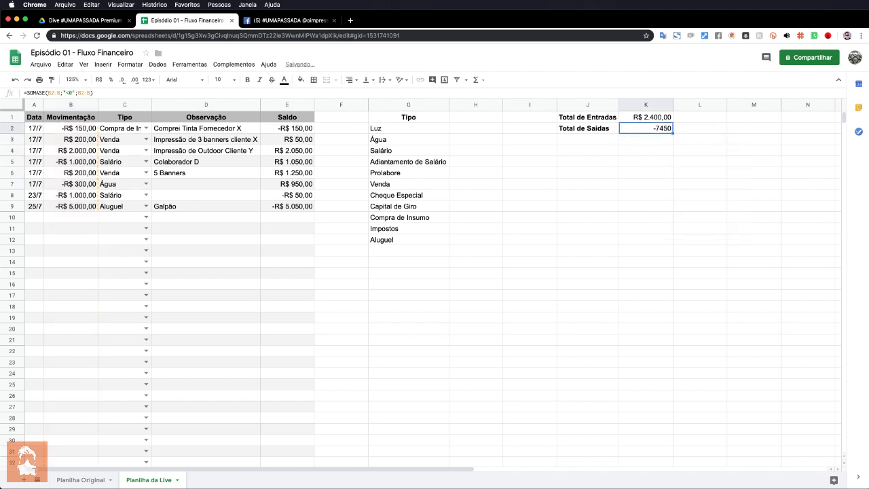
pyautogui.click(99, 79)
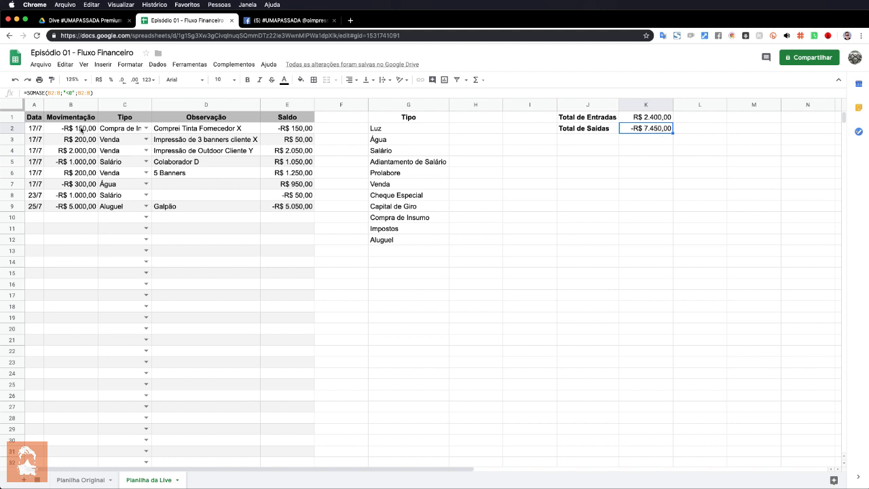
# Check Total de Saídas by summing the negative Movimentação values in B2, B5, B7, B8 and B9.
pyautogui.click(81, 129)
pyautogui.keyDown('super'); pyautogui.click(75, 164); pyautogui.keyUp('super')
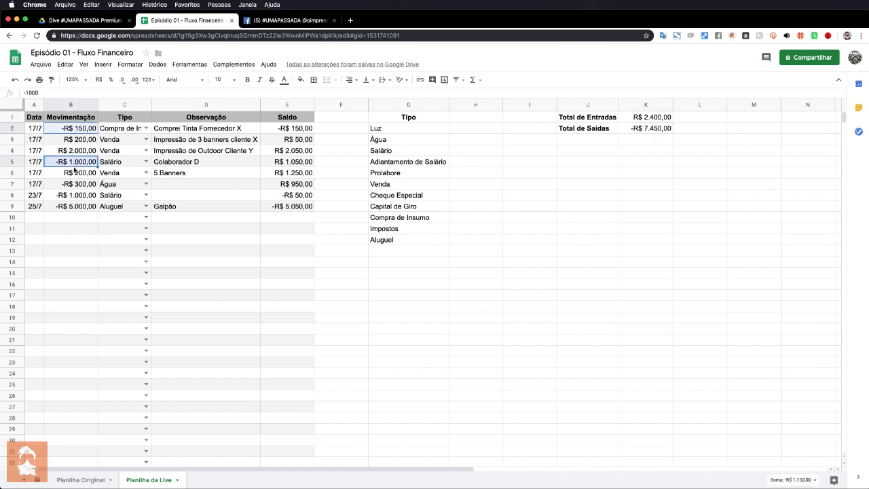
pyautogui.keyDown('super'); pyautogui.click(76, 183); pyautogui.keyUp('super')
pyautogui.keyDown('super'); pyautogui.click(78, 198); pyautogui.keyUp('super')
pyautogui.keyDown('super'); pyautogui.click(76, 209); pyautogui.keyUp('super')
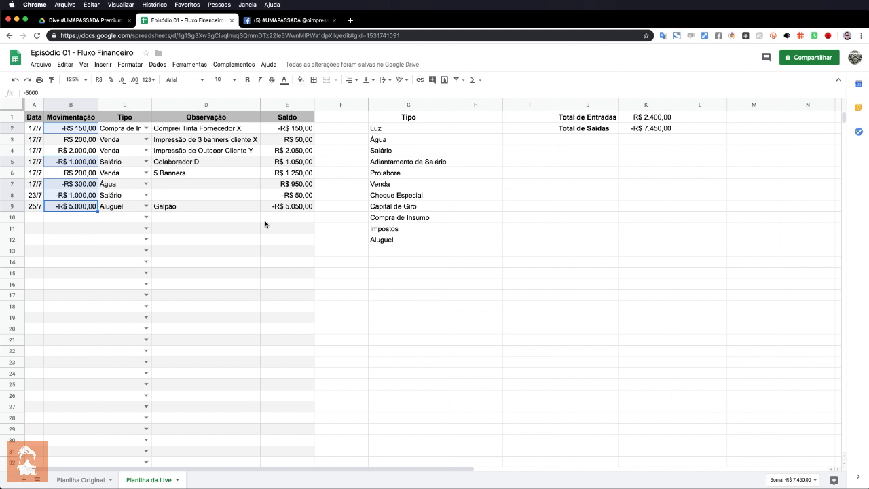
pyautogui.click(610, 153)
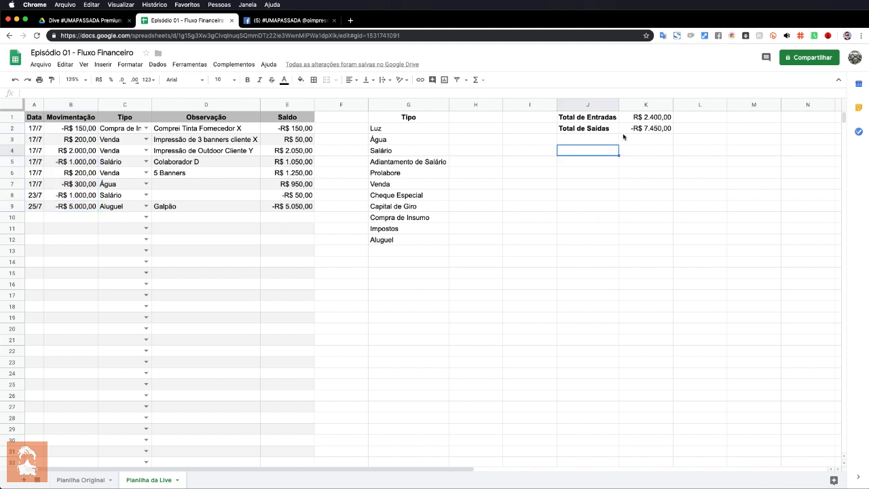
# Review the interval, criterion and sum range of the SOMASE formulas in K1 and K2.
pyautogui.click(641, 119)
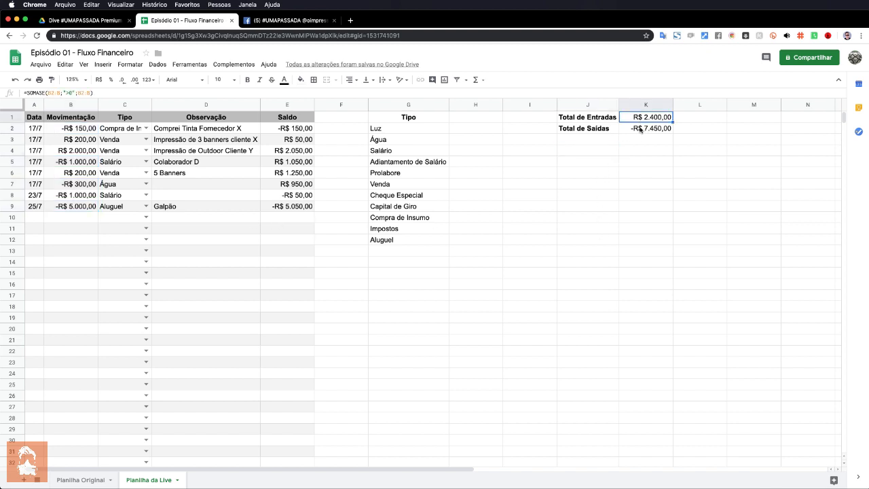
pyautogui.doubleClick(646, 118)
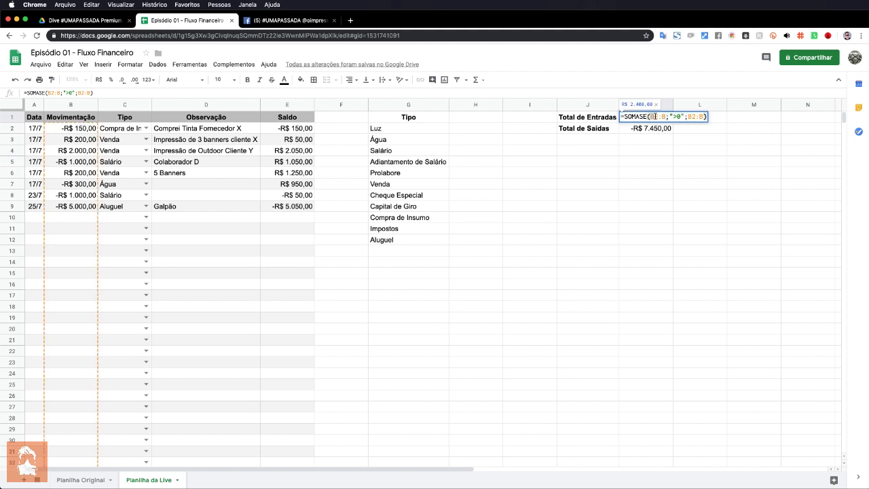
pyautogui.click(651, 117)
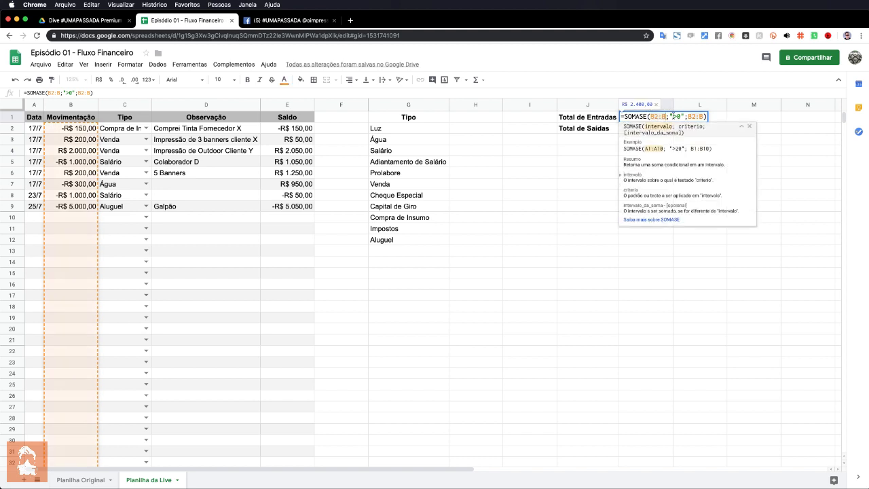
pyautogui.click(678, 117)
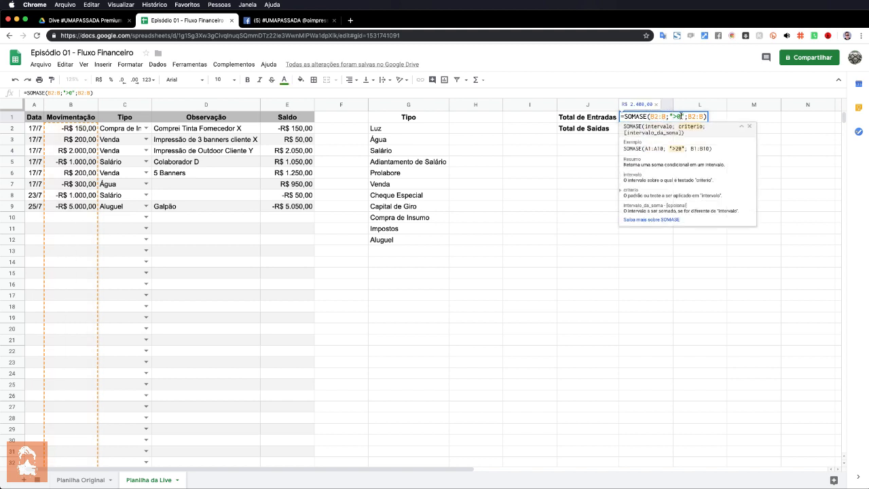
pyautogui.moveTo(687, 117); pyautogui.dragTo(699, 117)
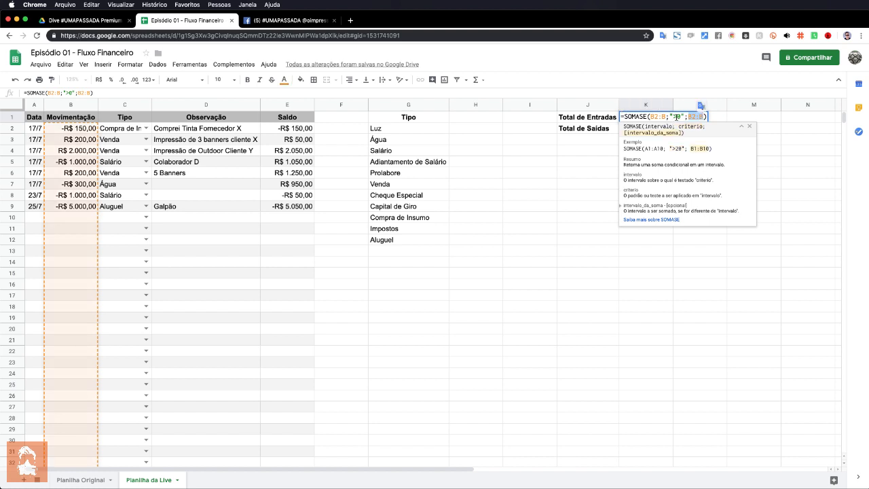
pyautogui.press('Return')
pyautogui.doubleClick(636, 133)
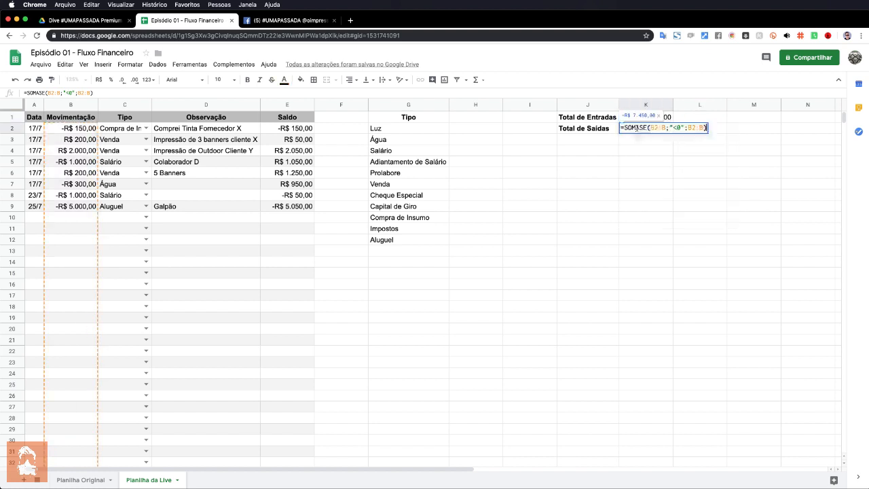
pyautogui.moveTo(649, 128); pyautogui.dragTo(700, 128)
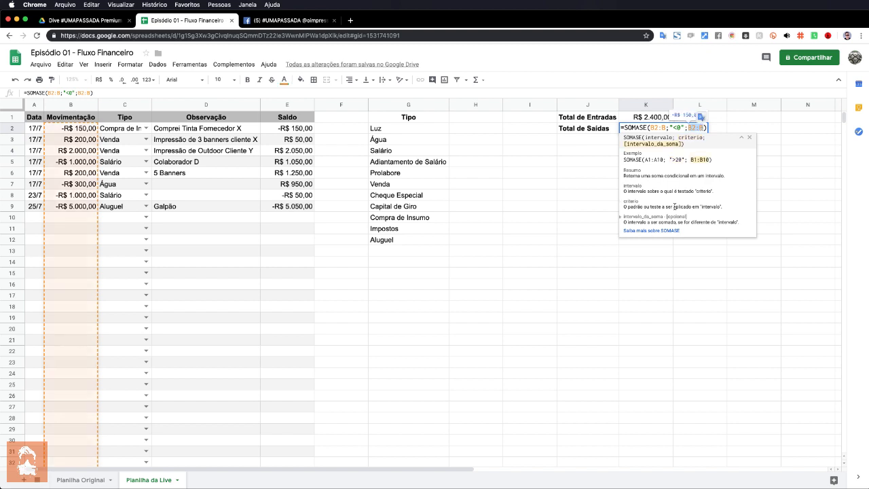
pyautogui.press('Return')
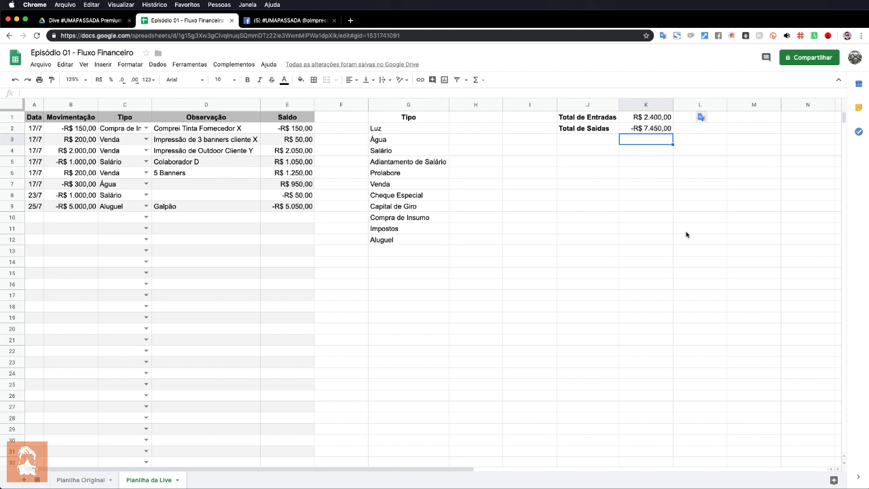
# Add the label Saldo in J3, below Total de Saídas.
pyautogui.press('Left')
pyautogui.write('Saldo')
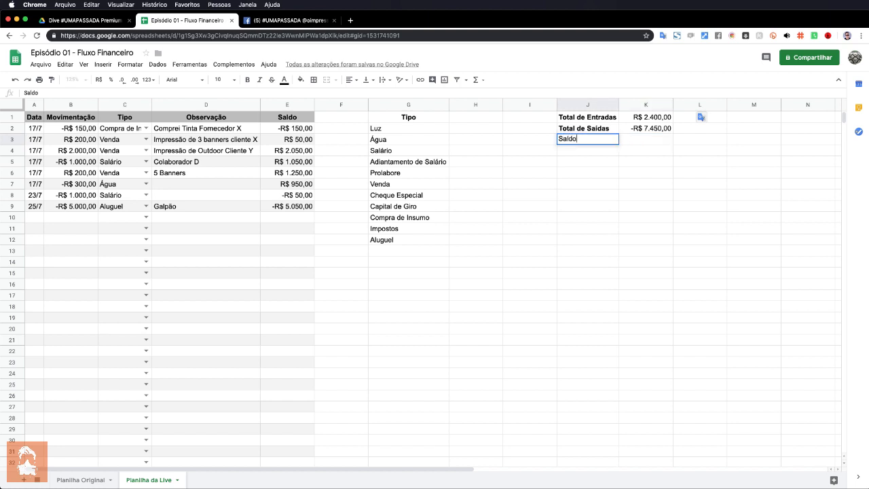
pyautogui.press('Return')
# Enter the formula =K1+K2 in K3 to add Total de Entradas and Total de Saídas.
pyautogui.press('Up')
pyautogui.press('Right')
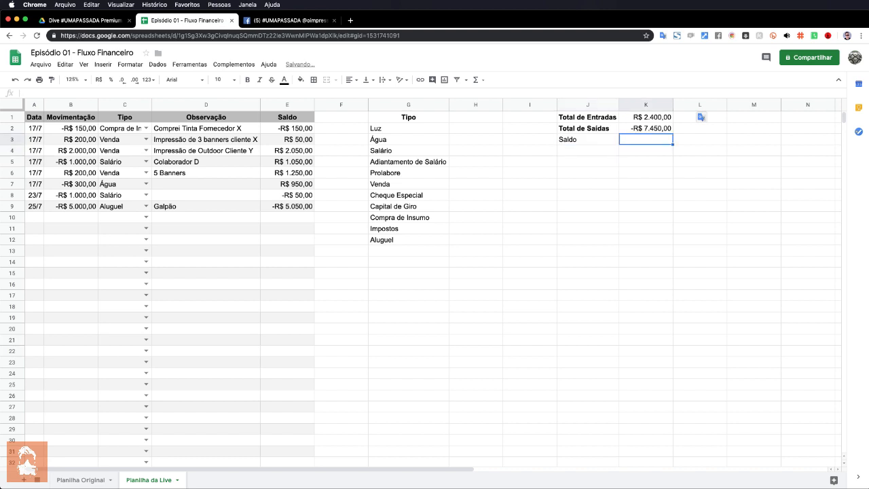
pyautogui.write('=')
pyautogui.press('Up')
pyautogui.press('Up')
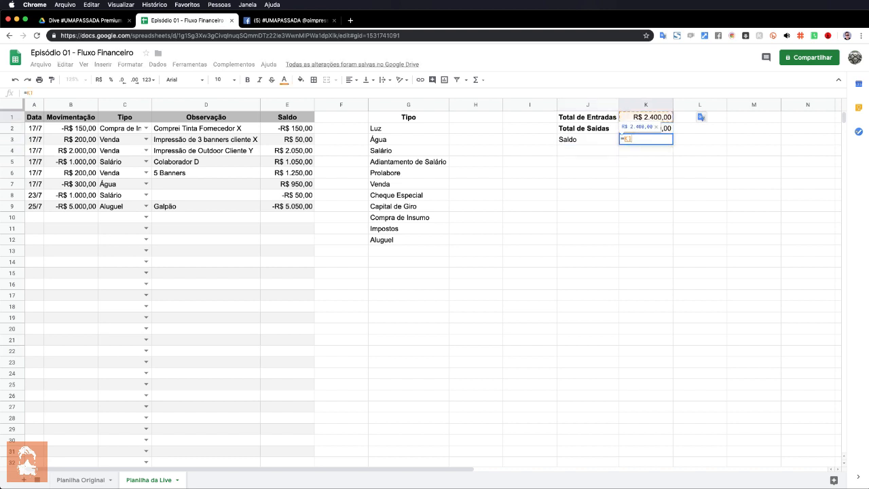
pyautogui.write('+')
pyautogui.press('Down')
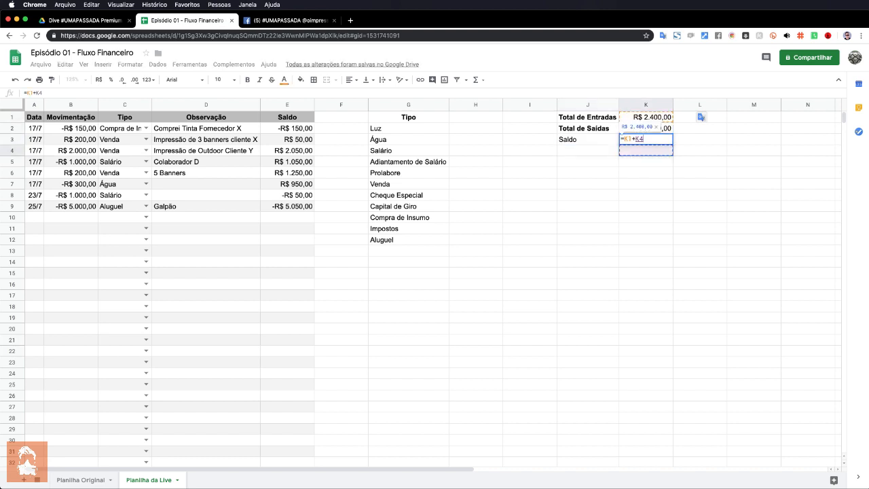
pyautogui.press('Up')
pyautogui.press('Up')
pyautogui.press('Return')
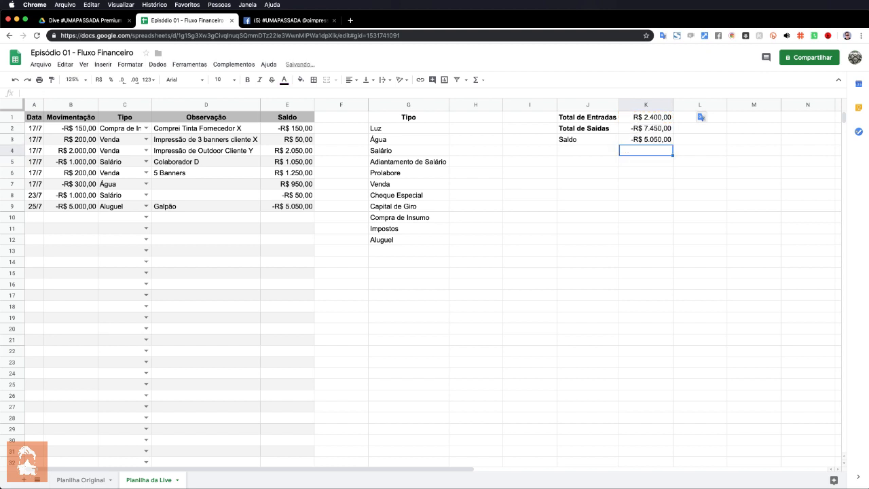
pyautogui.press('Up')
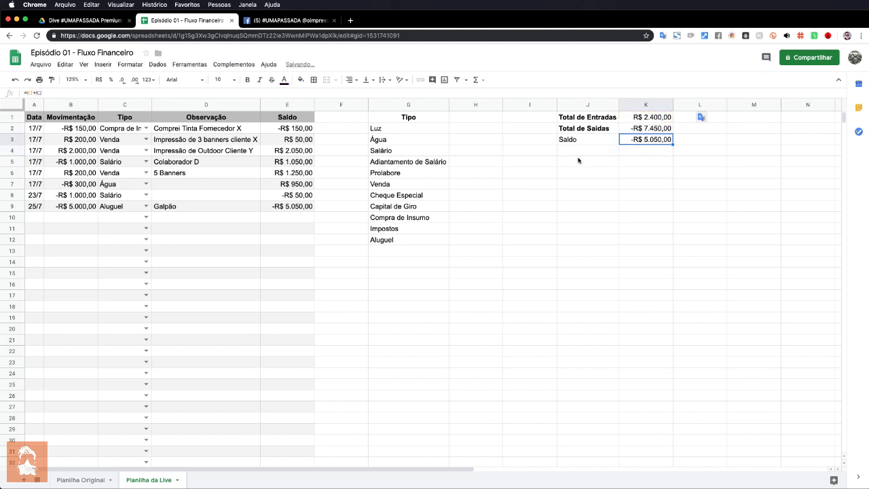
# Make the Saldo label in J3 bold and review the formula in K3.
pyautogui.click(568, 140)
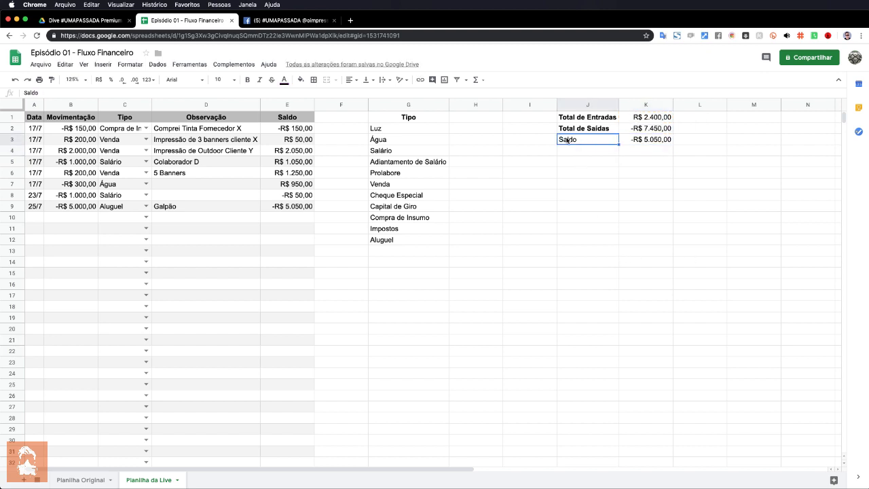
pyautogui.click(249, 79)
pyautogui.click(650, 151)
pyautogui.click(651, 141)
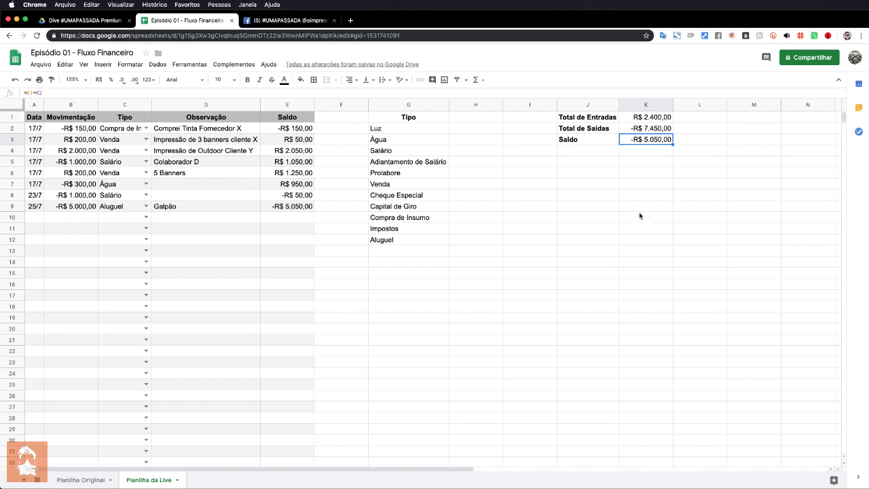
pyautogui.doubleClick(641, 143)
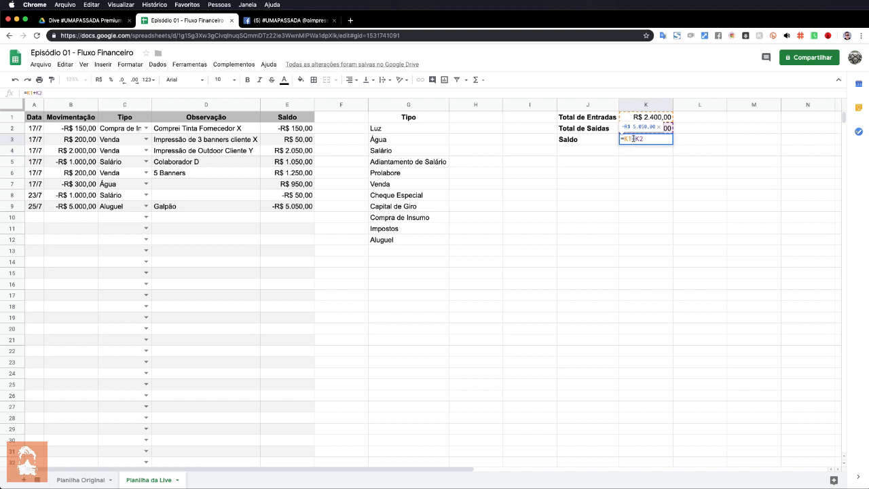
pyautogui.press('Return')
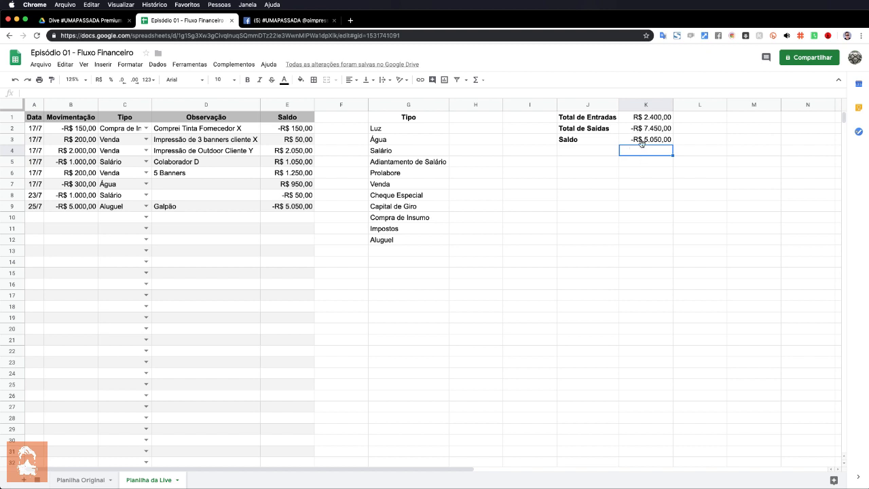
# Apply alternating colours to the totals block J1:K3 with the default grey style and a header row.
pyautogui.moveTo(609, 120); pyautogui.dragTo(633, 140)
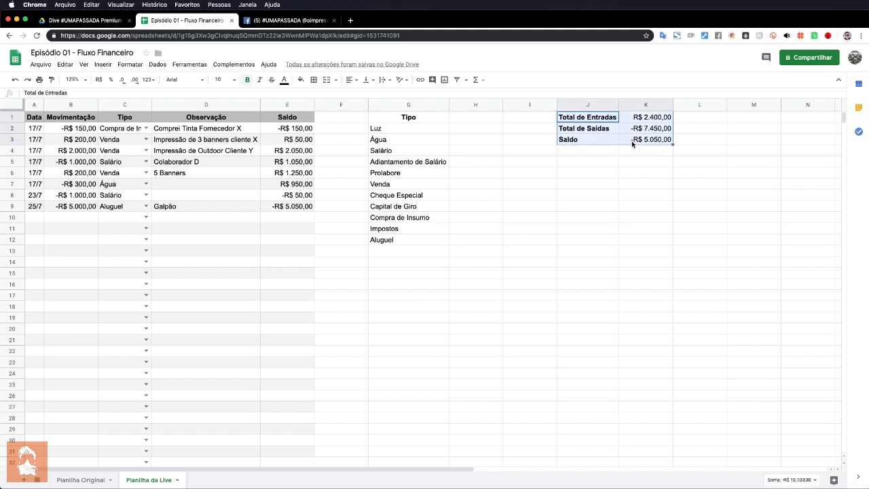
pyautogui.click(128, 64)
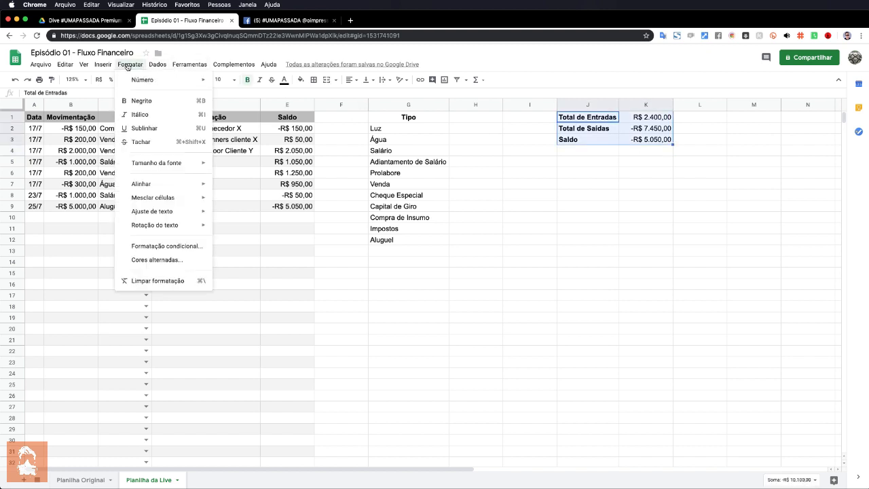
pyautogui.click(171, 260)
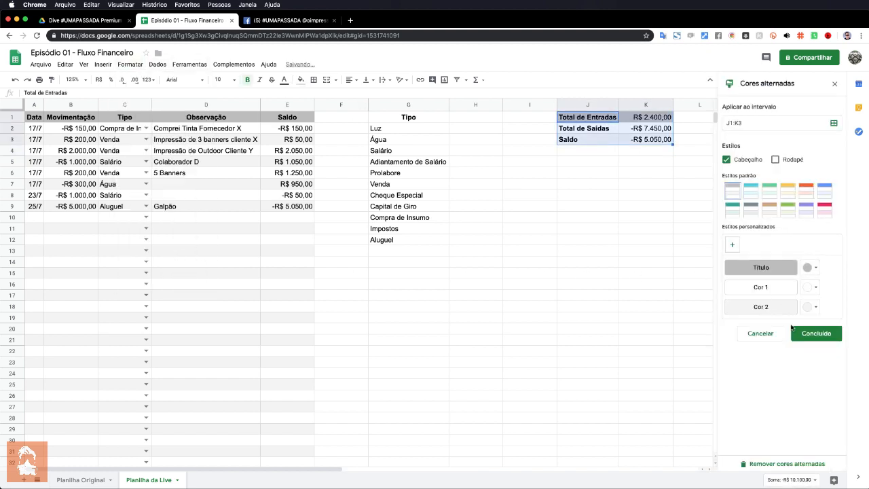
pyautogui.click(822, 334)
pyautogui.click(610, 196)
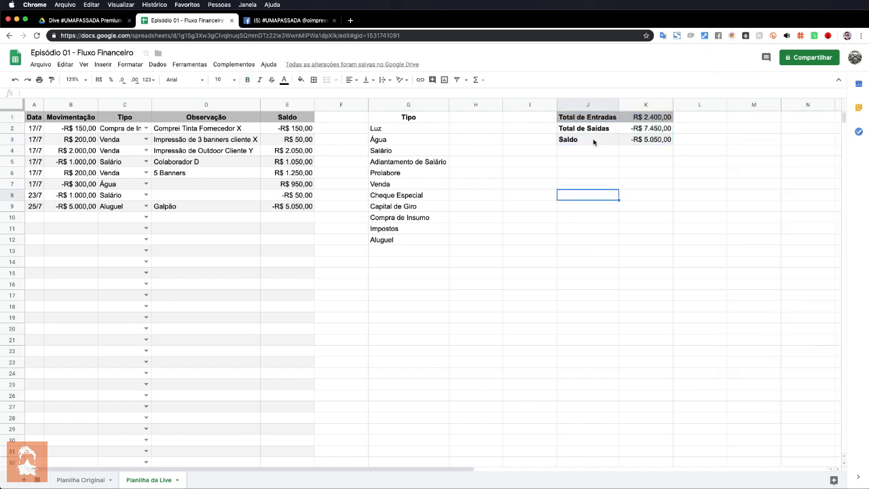
# Add the header Total/Tipo in H1 and copy the formatting of the Tipo header in G1 onto it.
pyautogui.click(435, 130)
pyautogui.click(455, 121)
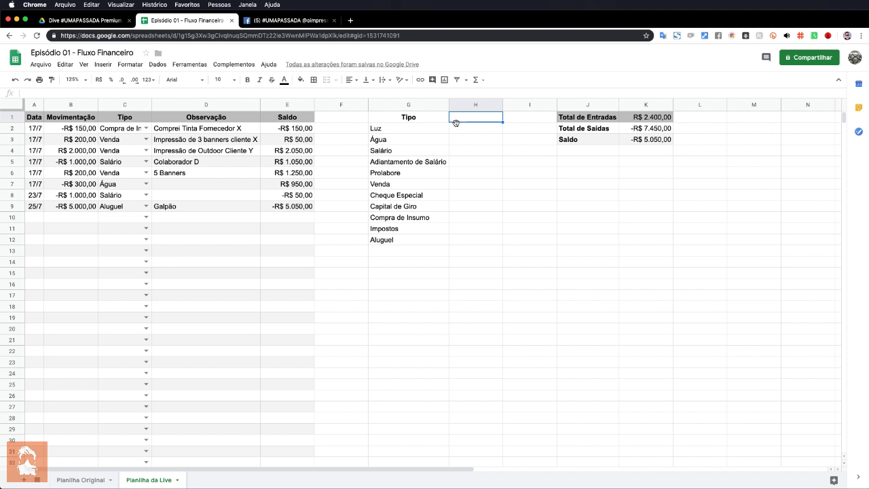
pyautogui.write('Total/Tipo')
pyautogui.press('Return')
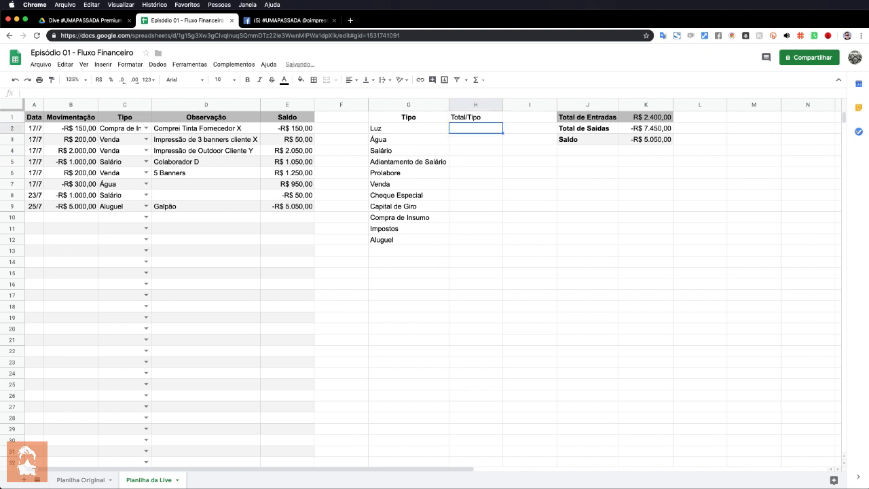
pyautogui.click(458, 117)
pyautogui.click(412, 119)
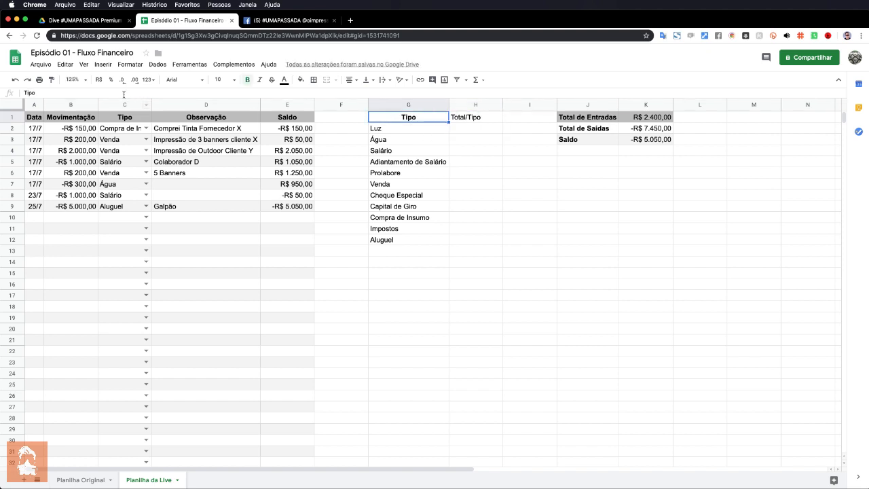
pyautogui.click(51, 81)
pyautogui.click(469, 122)
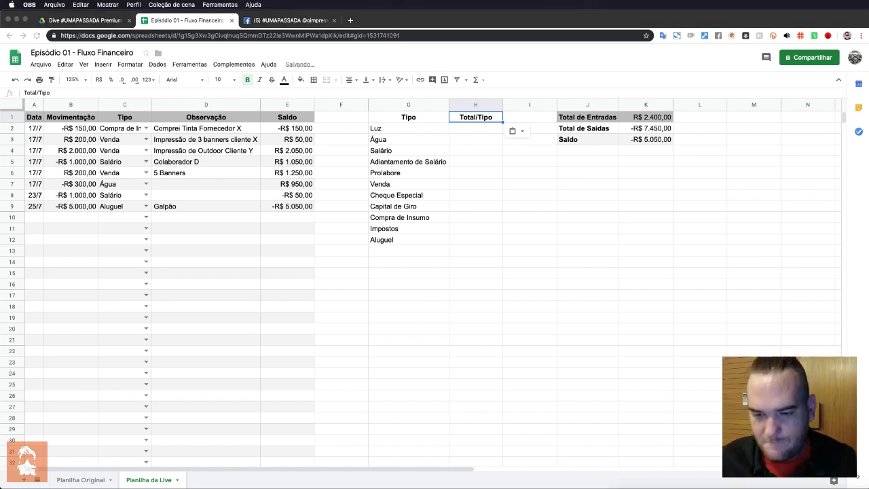
# Review the categories listed under Tipo in column G alongside the empty Total/Tipo cells.
pyautogui.click(473, 129)
pyautogui.click(468, 135)
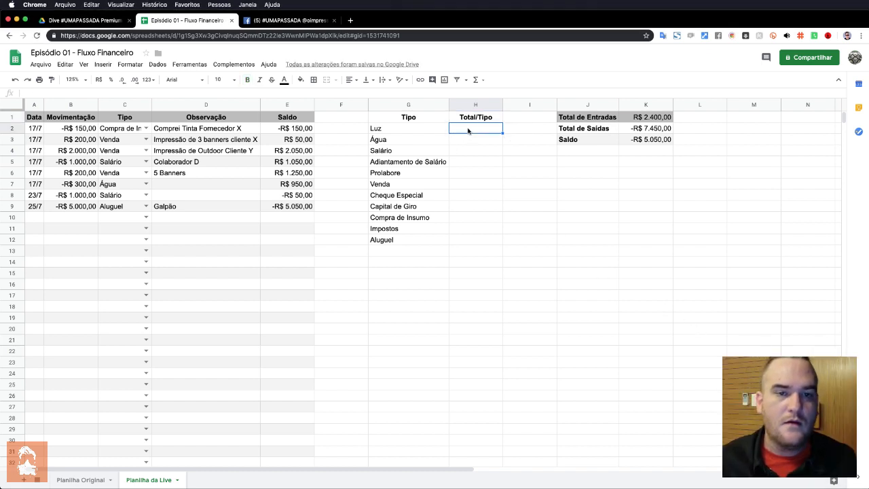
pyautogui.click(427, 131)
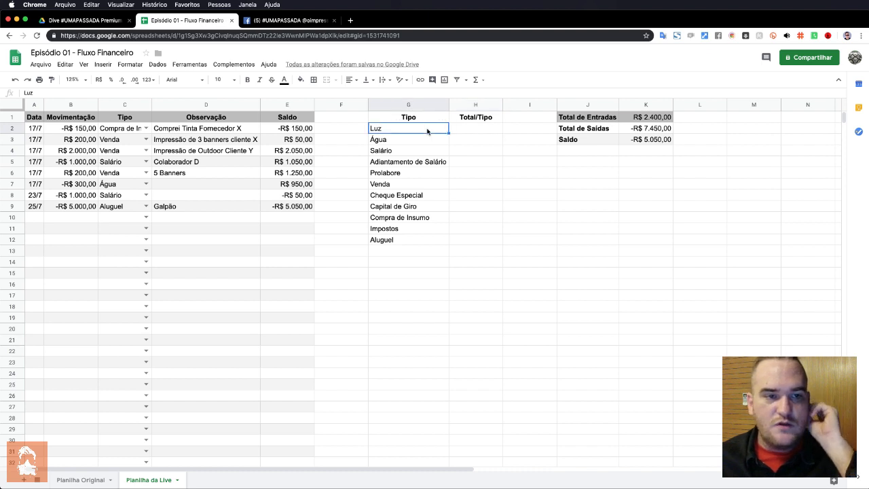
pyautogui.click(427, 140)
pyautogui.click(423, 151)
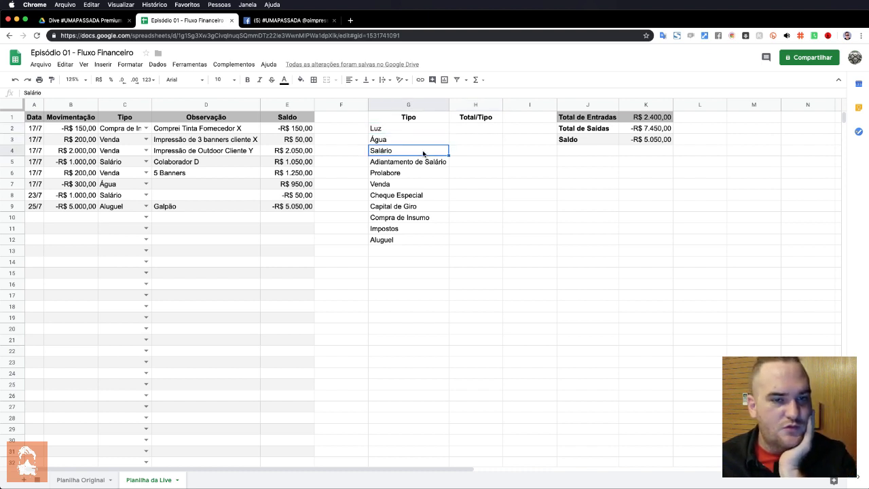
pyautogui.click(421, 163)
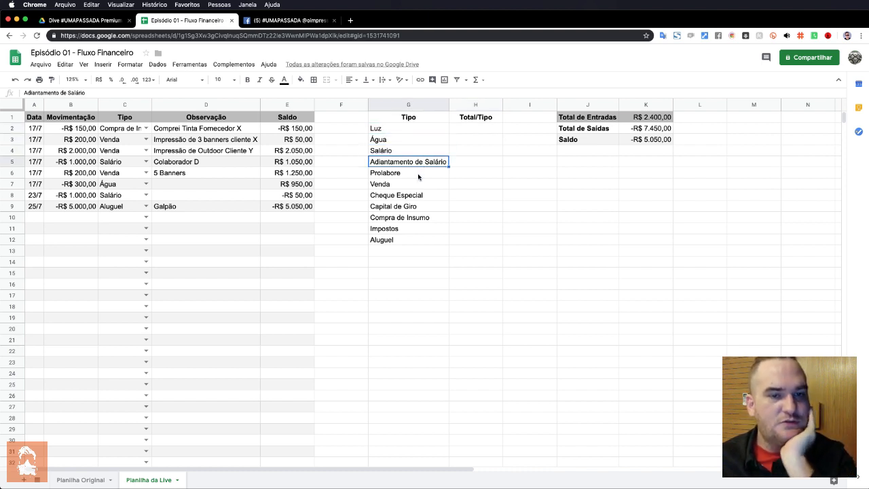
pyautogui.click(419, 174)
pyautogui.click(420, 222)
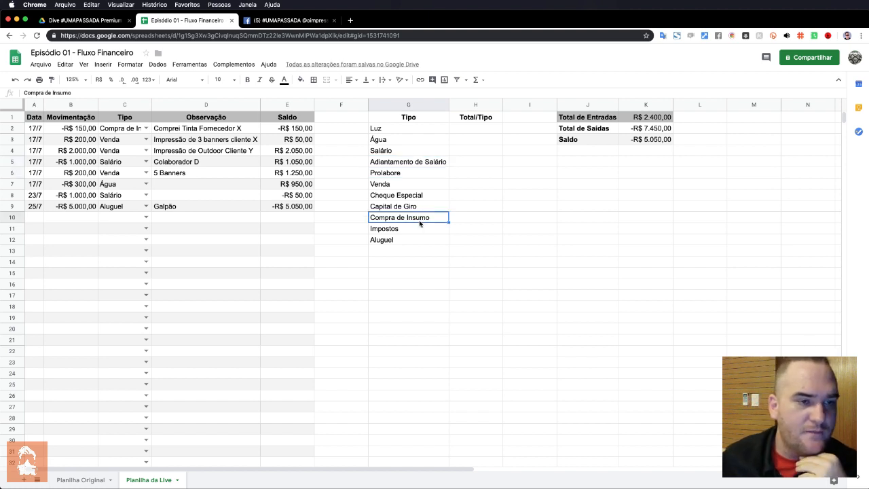
pyautogui.click(459, 152)
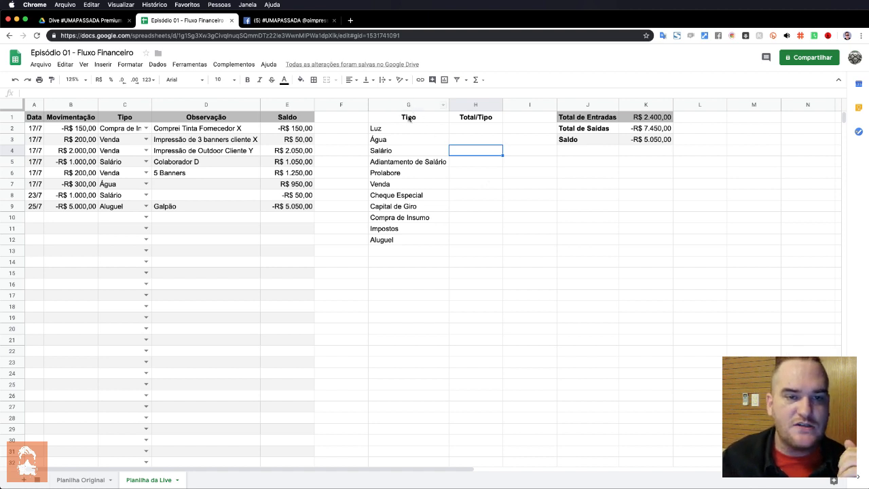
# Apply alternating colours to the Tipo and Total/Tipo table in G1:H12 with the default grey style.
pyautogui.moveTo(409, 116); pyautogui.dragTo(468, 240)
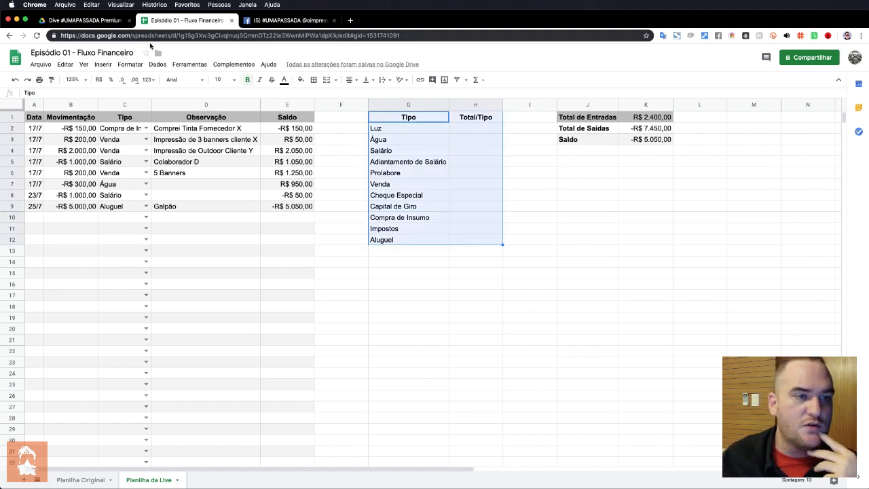
pyautogui.click(132, 65)
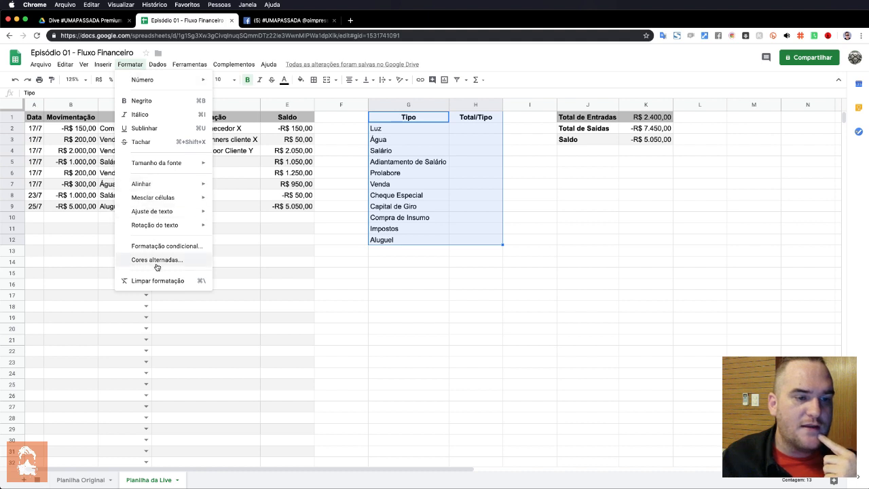
pyautogui.click(158, 260)
pyautogui.click(814, 332)
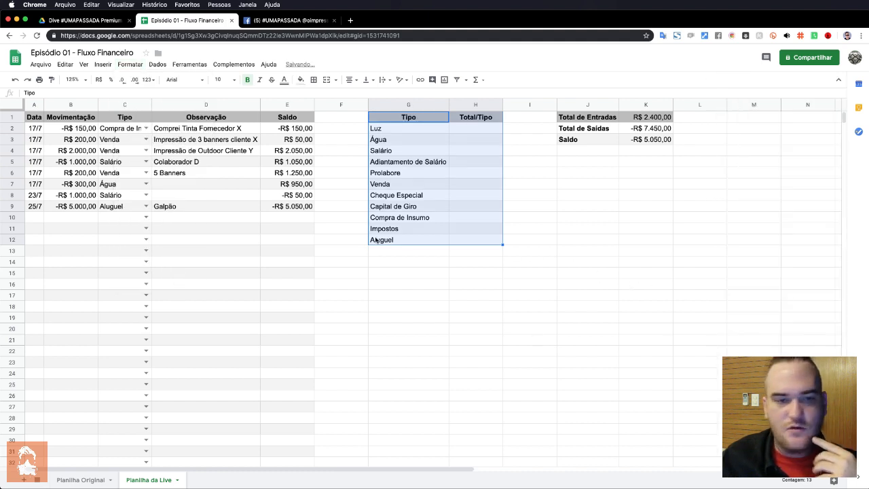
pyautogui.click(488, 139)
pyautogui.click(470, 160)
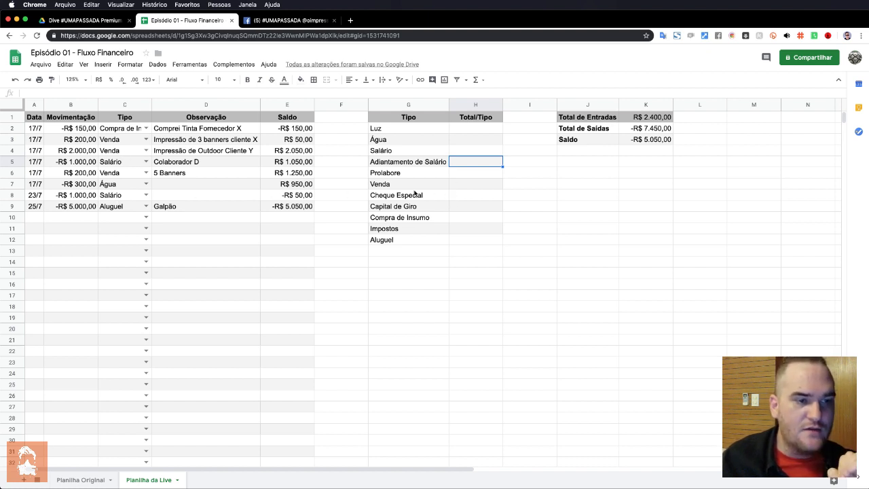
pyautogui.click(486, 187)
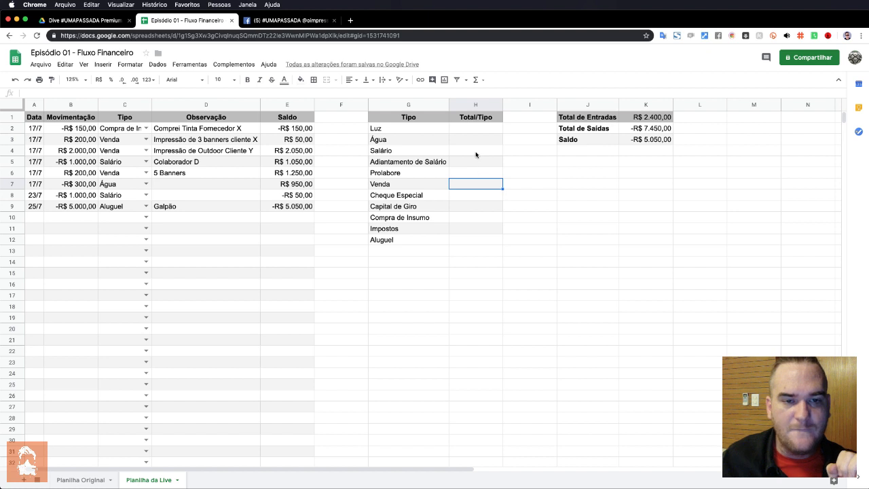
# Start a SOMASE formula in H4 for Salário, using the open-ended Tipo range C2:C as the interval.
pyautogui.click(476, 153)
pyautogui.write('=')
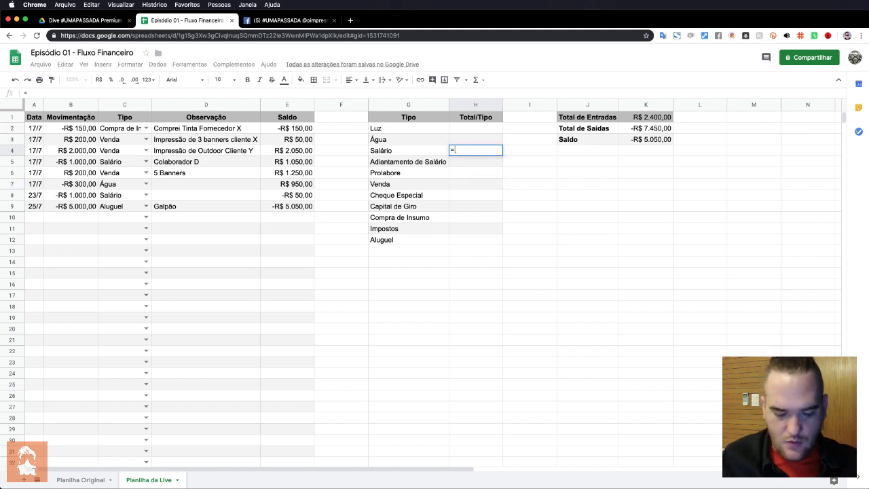
pyautogui.write('somase(')
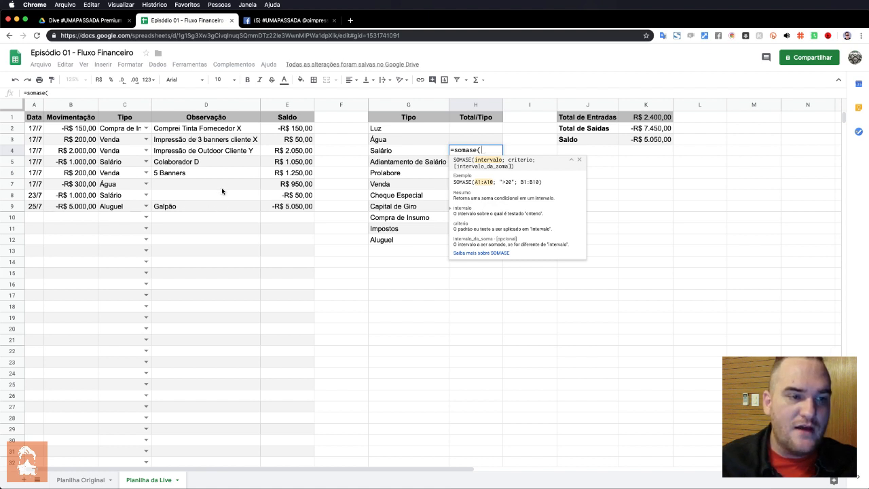
pyautogui.moveTo(131, 129); pyautogui.dragTo(130, 240)
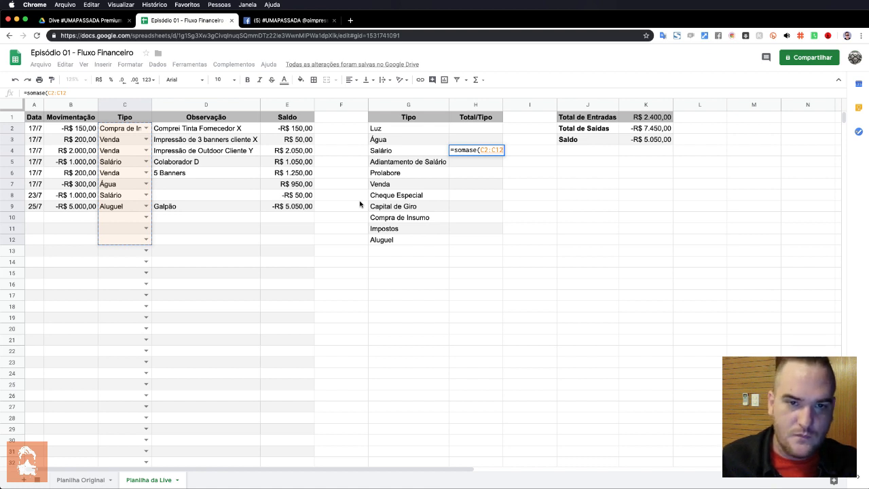
pyautogui.press('BackSpace')
pyautogui.press('BackSpace')
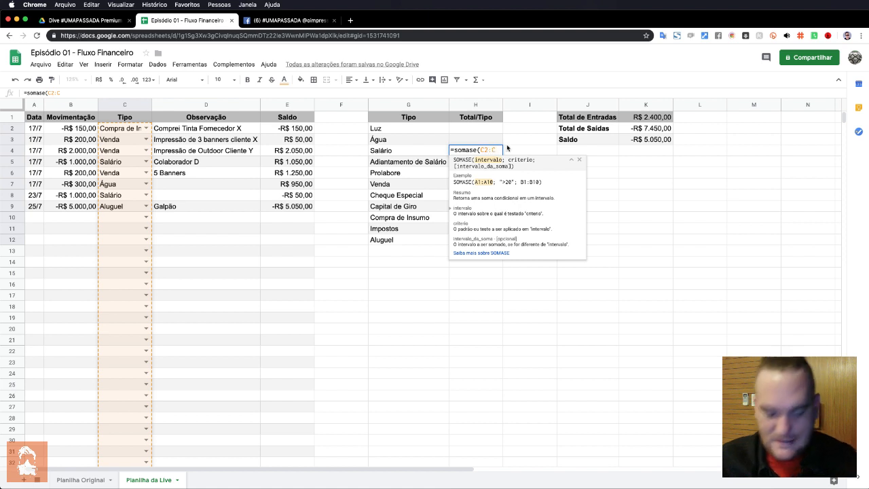
pyautogui.write(';')
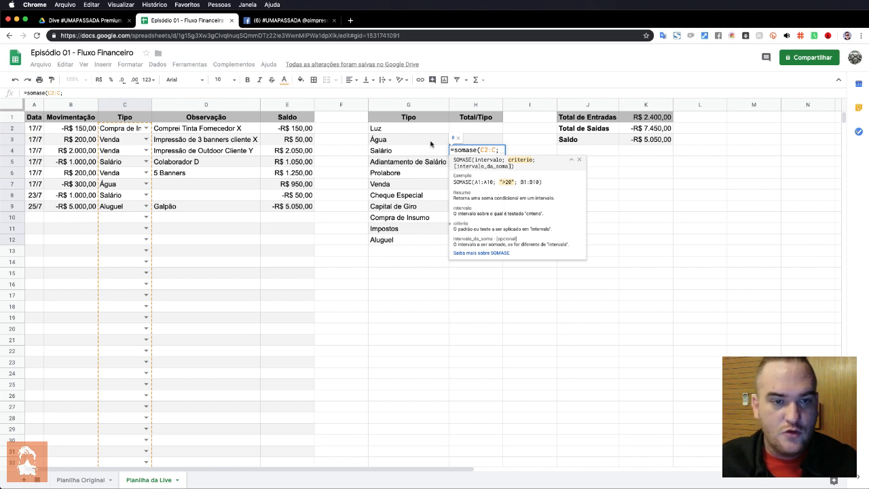
# Try the literal text "=Salário" as the SOMASE criterion in H4 instead of a reference to G4.
pyautogui.click(416, 152)
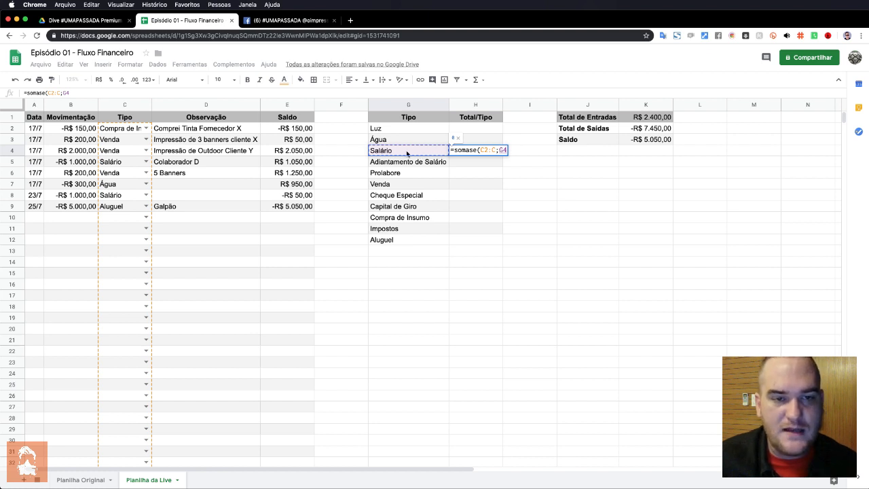
pyautogui.moveTo(506, 151); pyautogui.dragTo(511, 153)
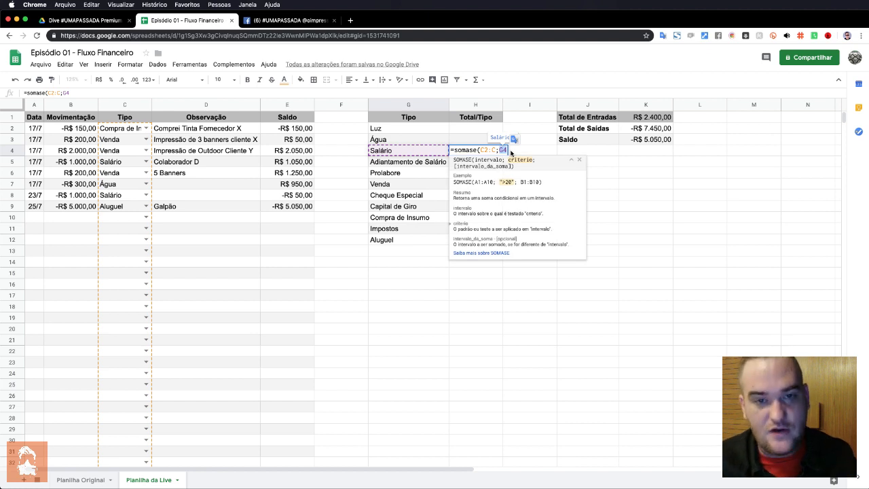
pyautogui.write('"')
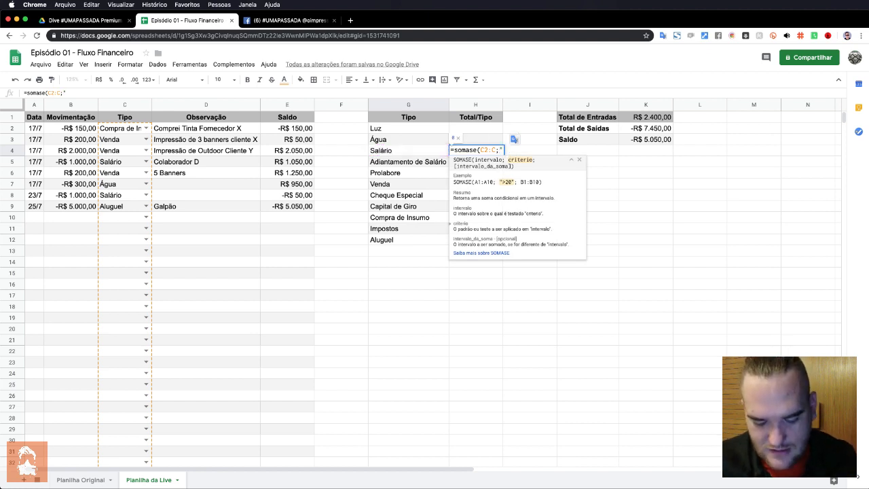
pyautogui.write('=Sal')
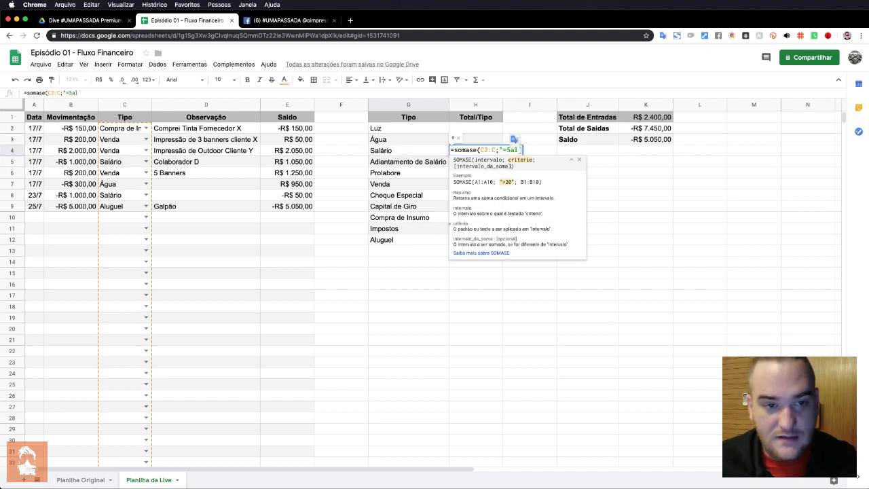
pyautogui.write('ário')
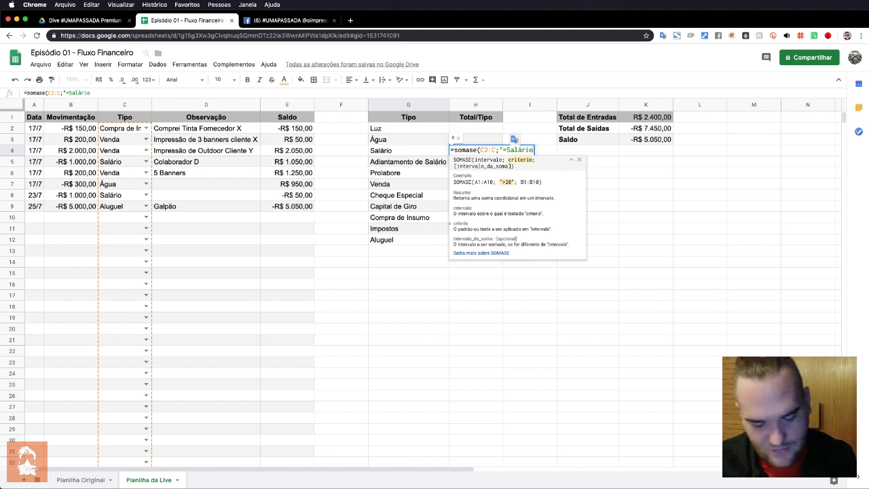
pyautogui.write('"')
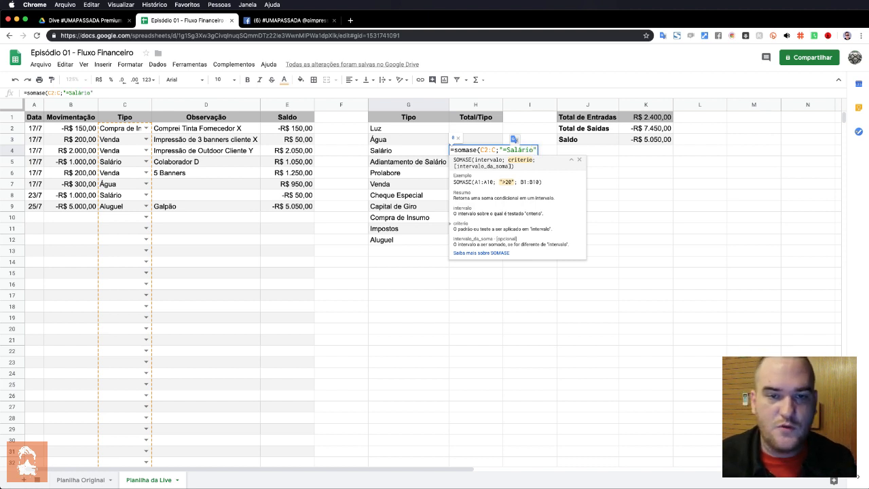
pyautogui.press('BackSpace')
pyautogui.press('BackSpace')
pyautogui.press('BackSpace')
pyautogui.press('BackSpace')
pyautogui.press('BackSpace')
pyautogui.press('BackSpace')
pyautogui.press('BackSpace')
pyautogui.press('BackSpace')
pyautogui.press('BackSpace')
pyautogui.press('BackSpace')
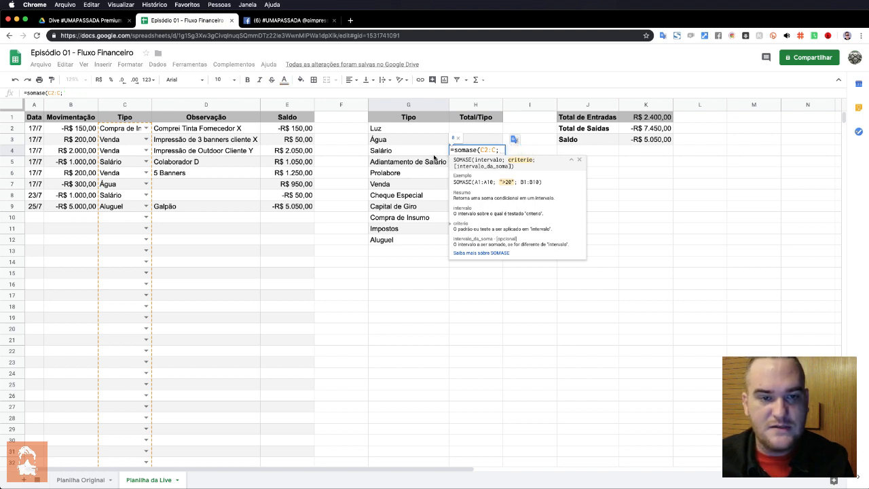
# Complete the Salário formula in H4 with G4 as the criterion and B2:B as the sum range.
pyautogui.click(419, 155)
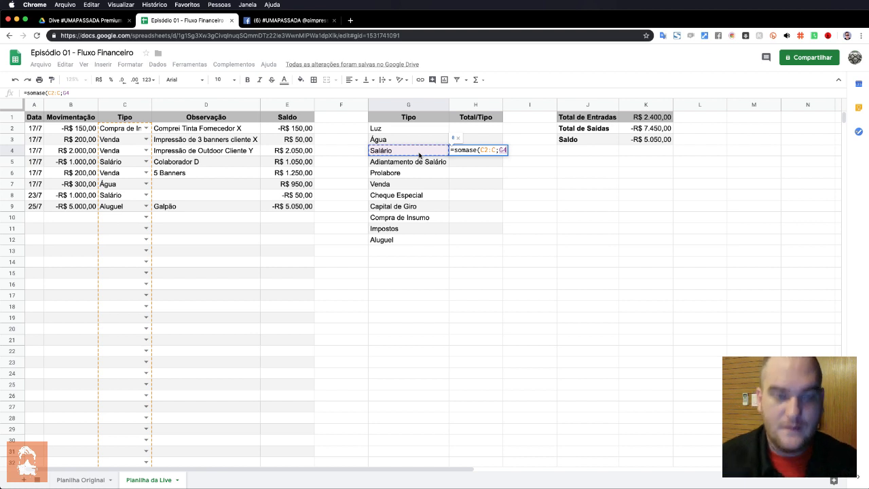
pyautogui.write(';')
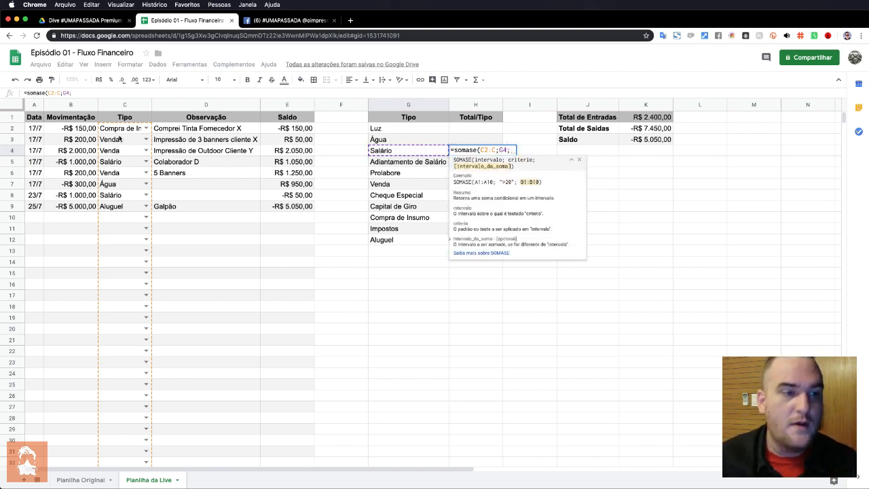
pyautogui.moveTo(78, 129); pyautogui.dragTo(76, 173)
pyautogui.press('BackSpace')
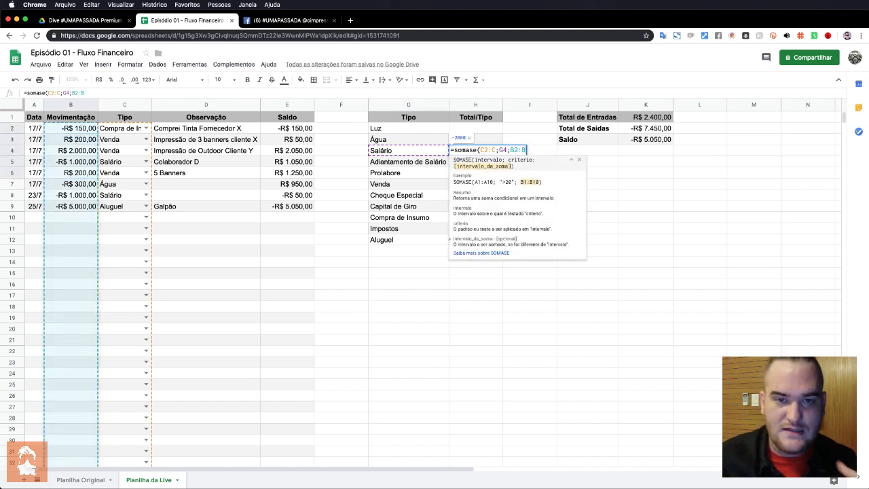
pyautogui.write(')')
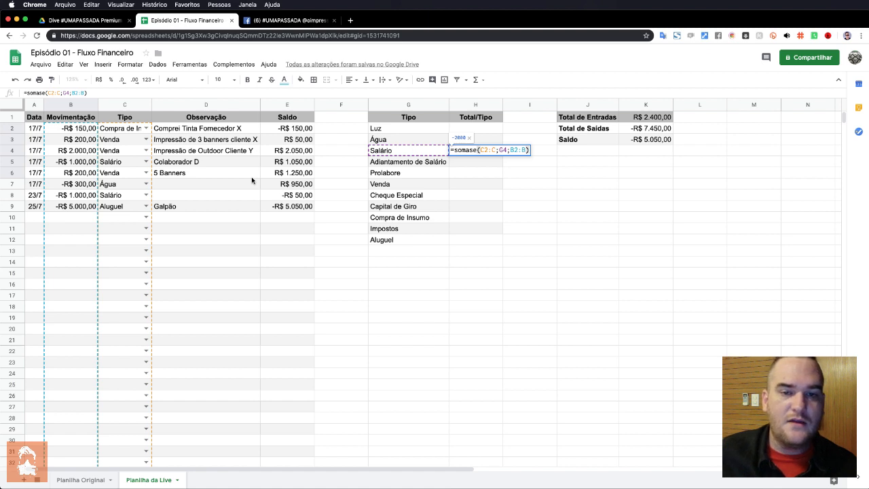
pyautogui.press('Return')
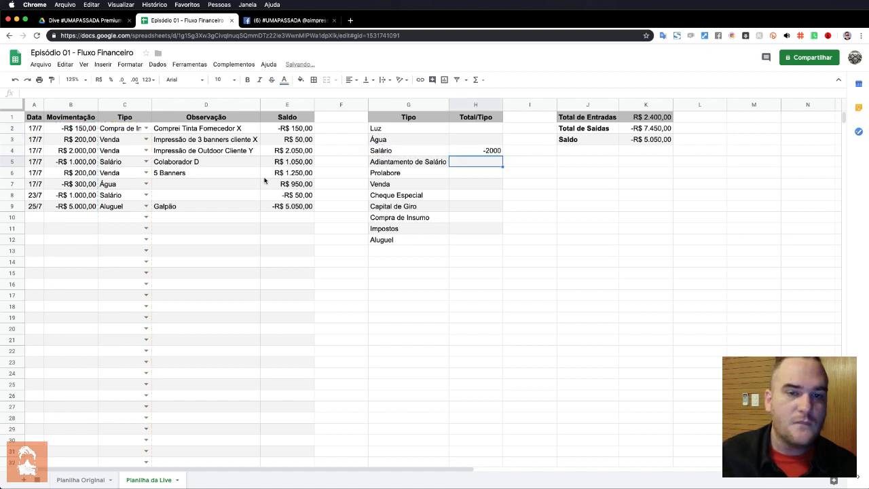
# Format the whole Total/Tipo column H as currency in R$.
pyautogui.click(476, 105)
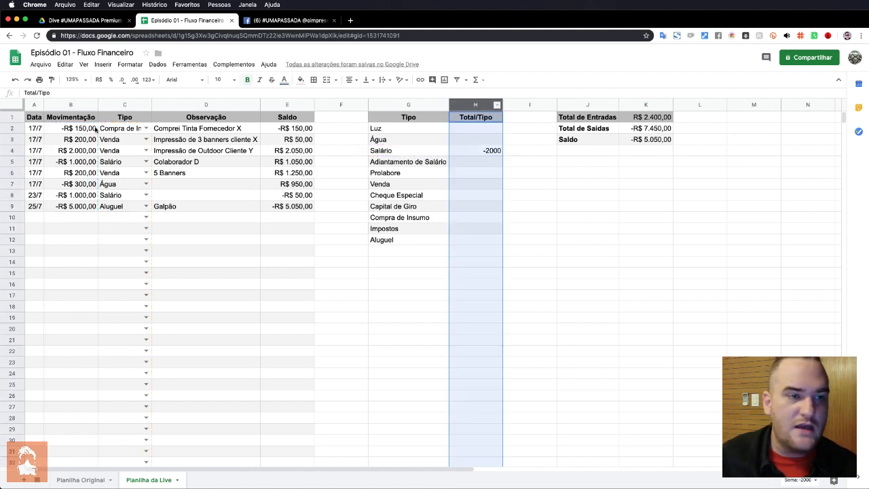
pyautogui.click(98, 80)
pyautogui.click(468, 140)
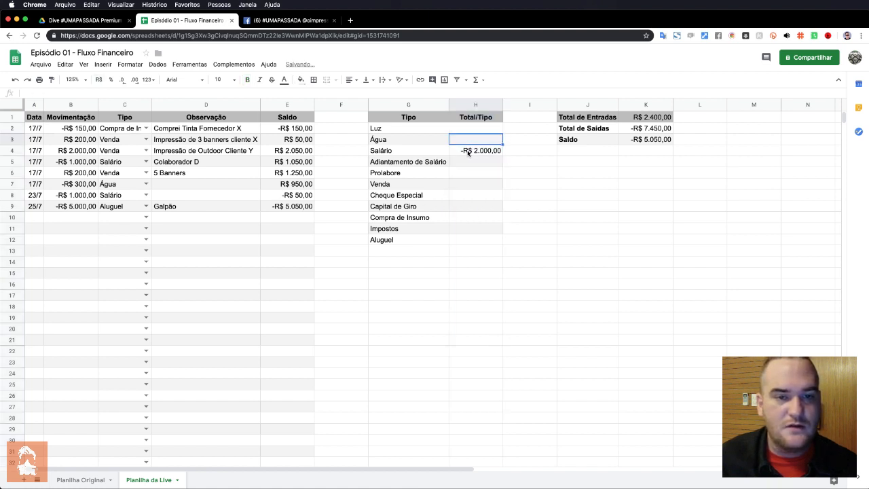
pyautogui.click(468, 152)
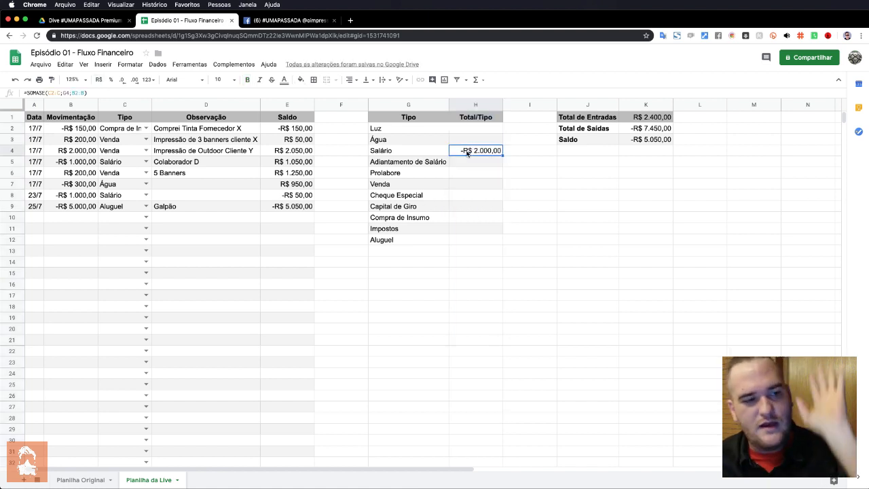
# Add a test entry in row 10 dated 28/7 with movement -10 and type Salário, and check the Salário total in H4.
pyautogui.click(39, 220)
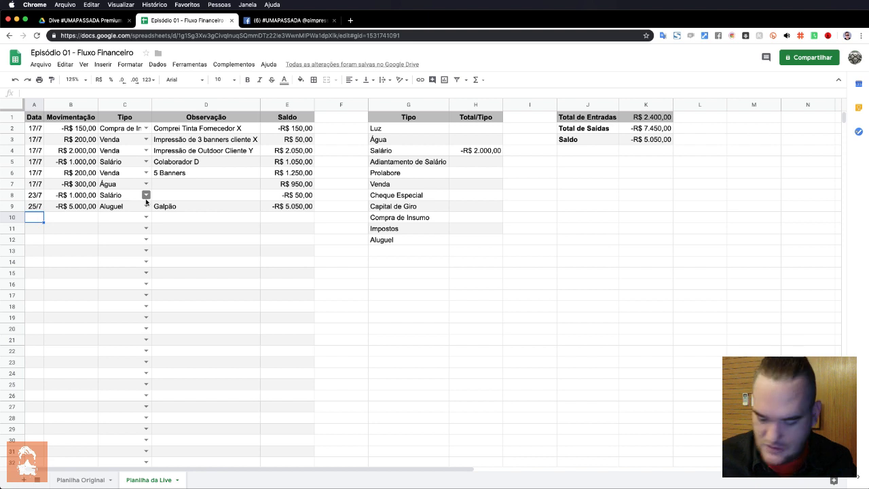
pyautogui.write('28/7')
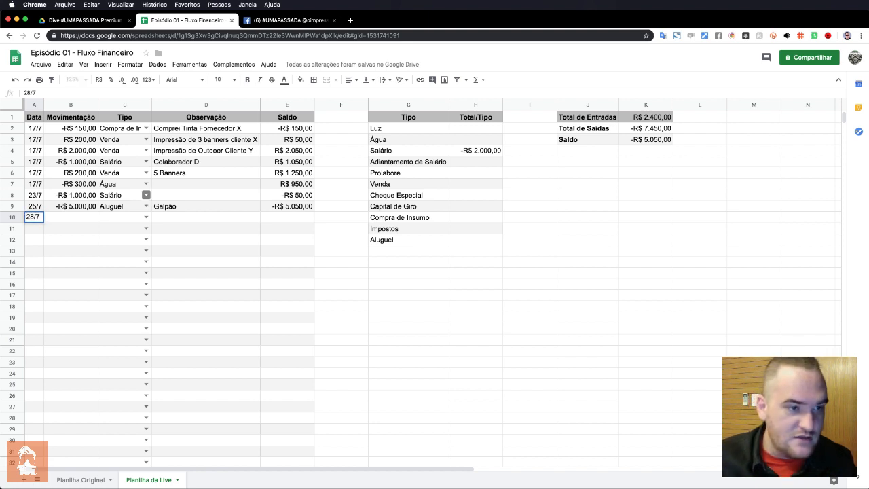
pyautogui.press('Tab')
pyautogui.press('Tab')
pyautogui.press('Left')
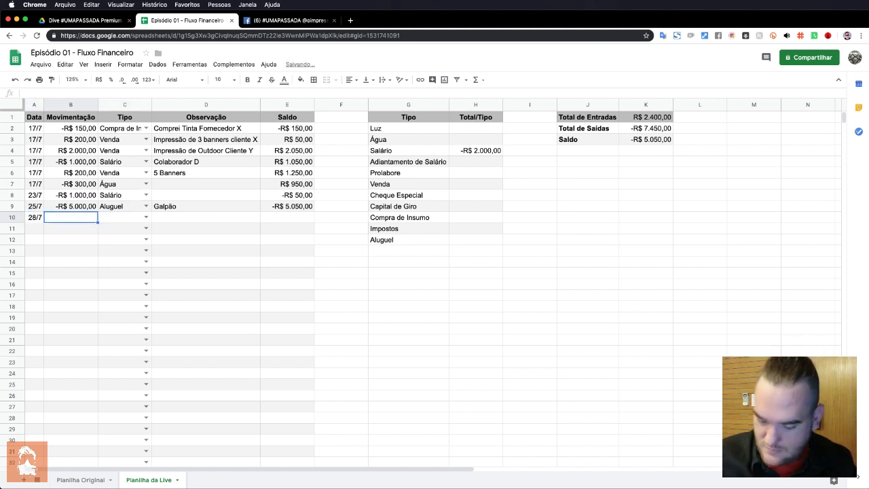
pyautogui.write('10')
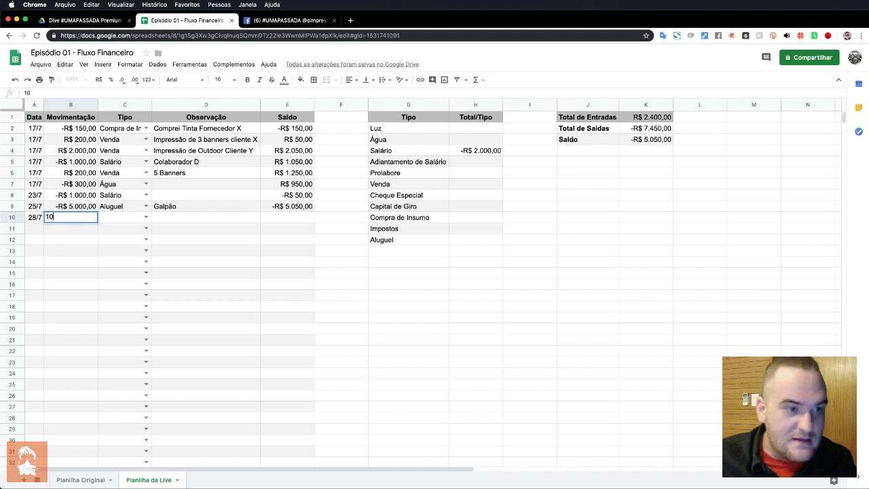
pyautogui.press('BackSpace')
pyautogui.press('BackSpace')
pyautogui.write('-10')
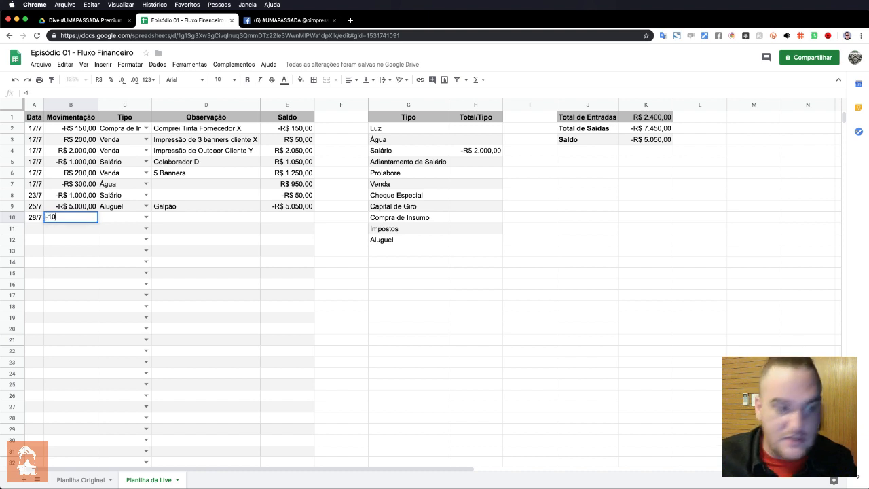
pyautogui.press('Tab')
pyautogui.write('s')
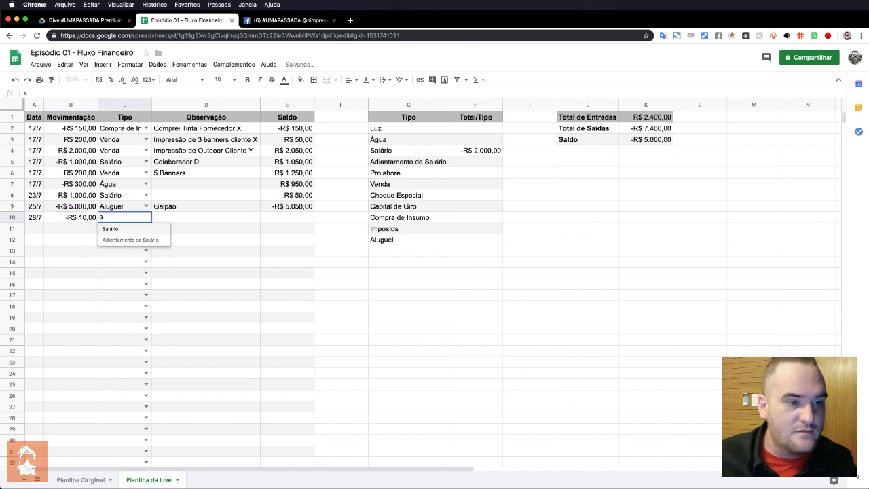
pyautogui.press('Return')
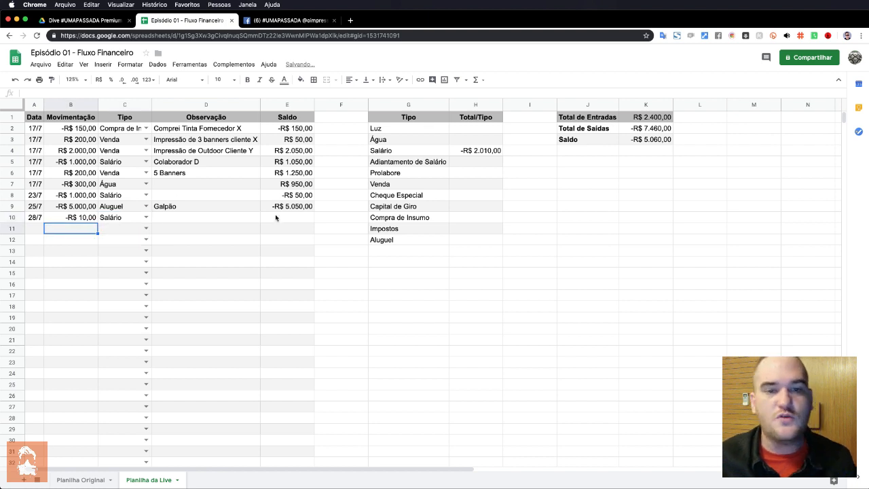
pyautogui.click(486, 152)
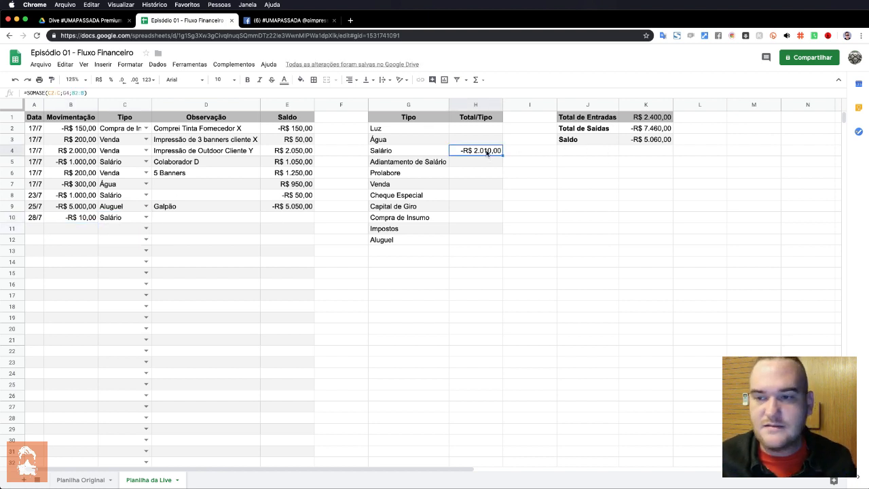
# Delete the test entry from A10:C10.
pyautogui.moveTo(33, 219); pyautogui.dragTo(111, 215)
pyautogui.press('BackSpace')
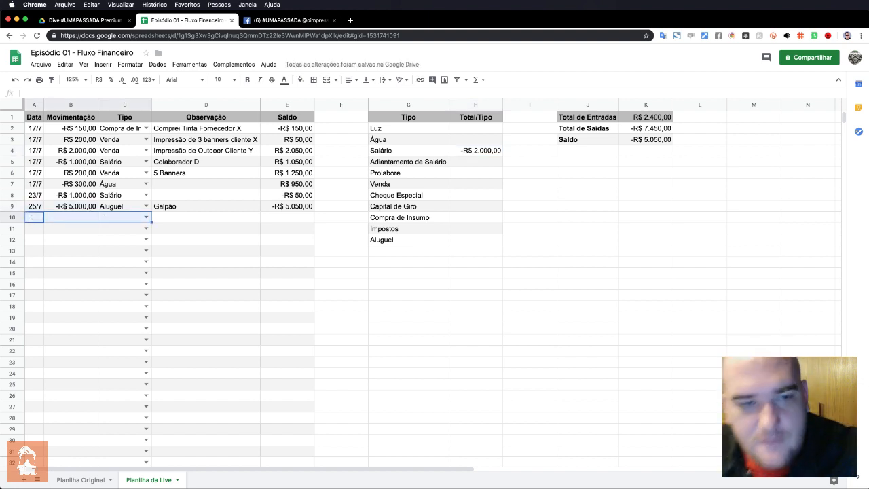
pyautogui.click(197, 168)
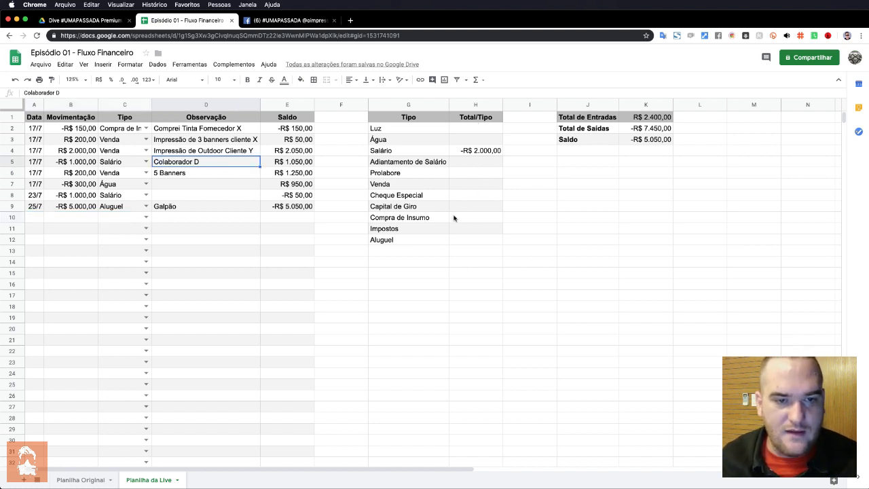
# Start a SOMASE formula in H7 for the Venda type with C2:C as the criteria range.
pyautogui.click(462, 185)
pyautogui.write('=somase')
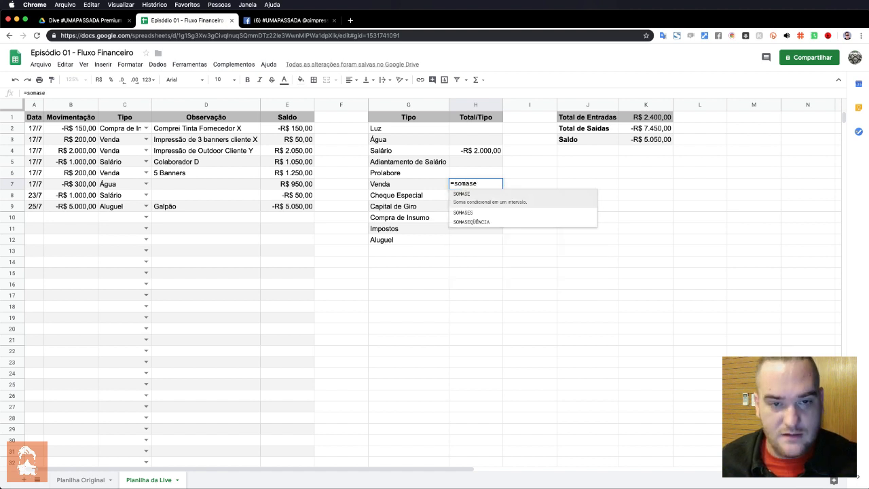
pyautogui.write('(')
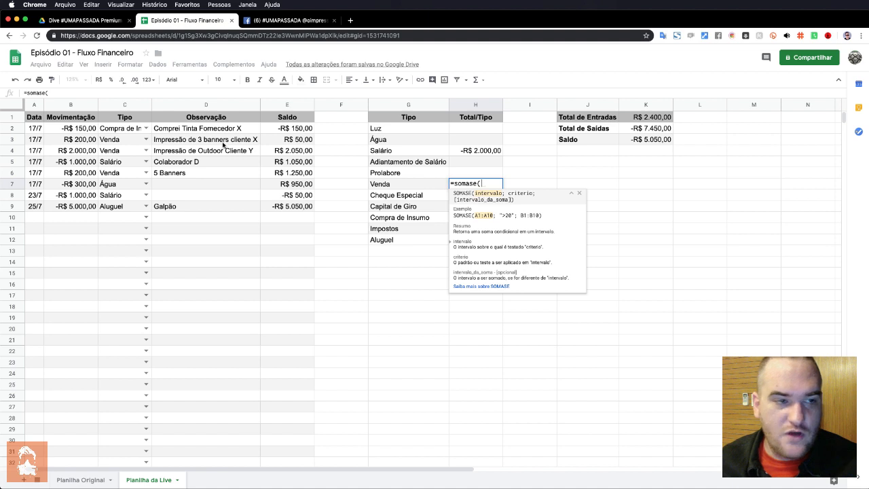
pyautogui.moveTo(123, 129); pyautogui.dragTo(126, 207)
pyautogui.press('BackSpace')
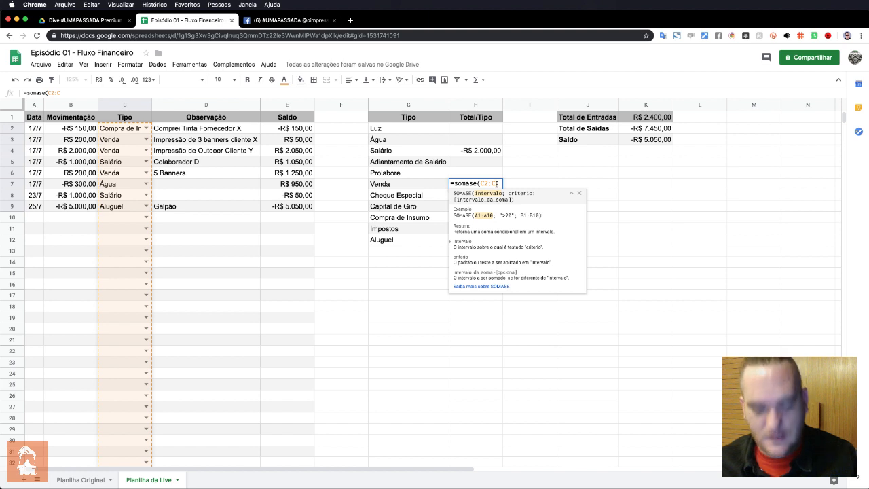
pyautogui.write(';')
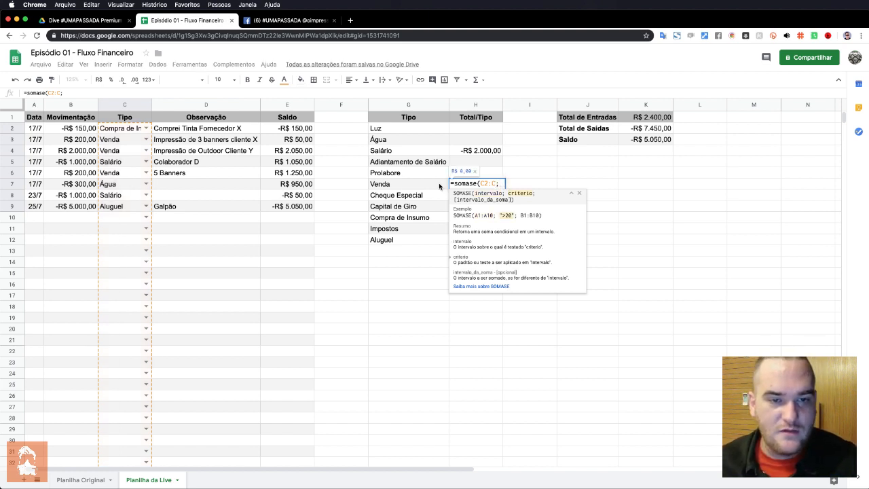
# Complete the Venda formula in H7 with G7 as the criterion and B2:B as the sum range.
pyautogui.click(396, 185)
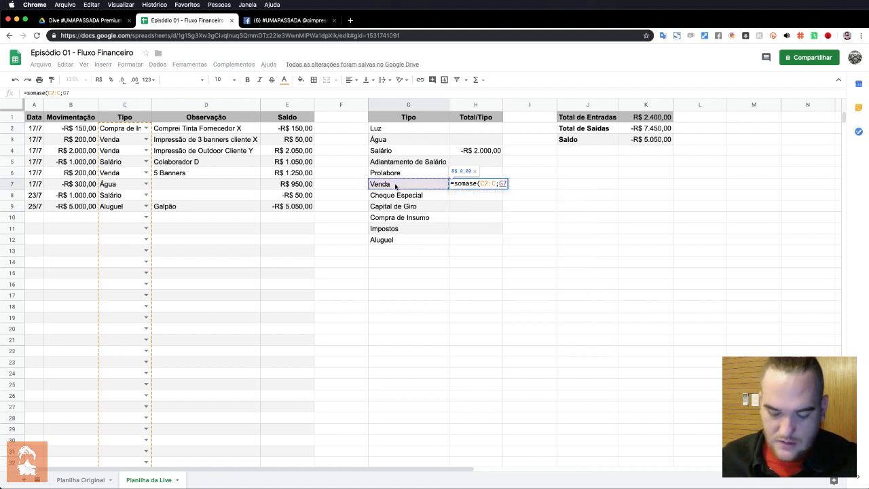
pyautogui.write(';')
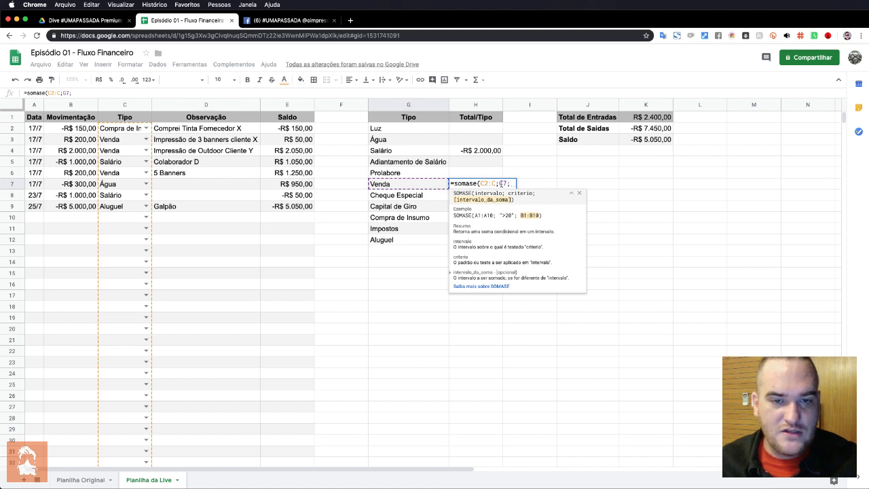
pyautogui.moveTo(87, 130); pyautogui.dragTo(81, 164)
pyautogui.press('BackSpace')
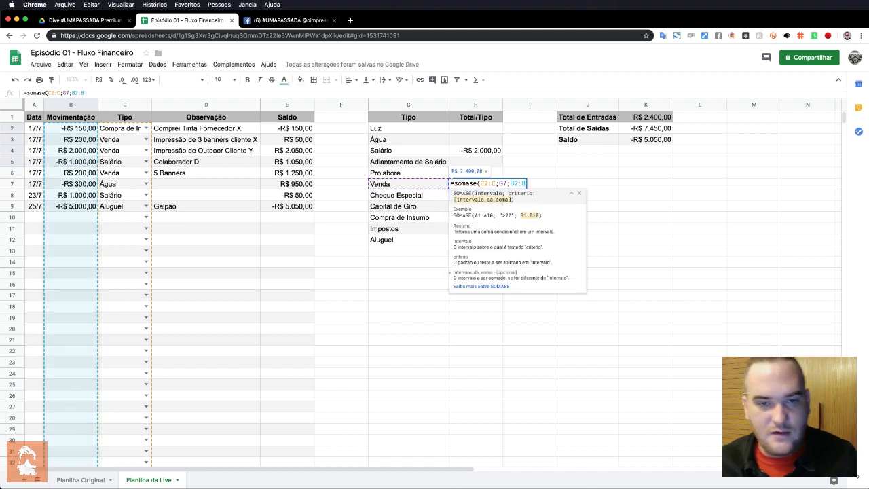
pyautogui.write(')')
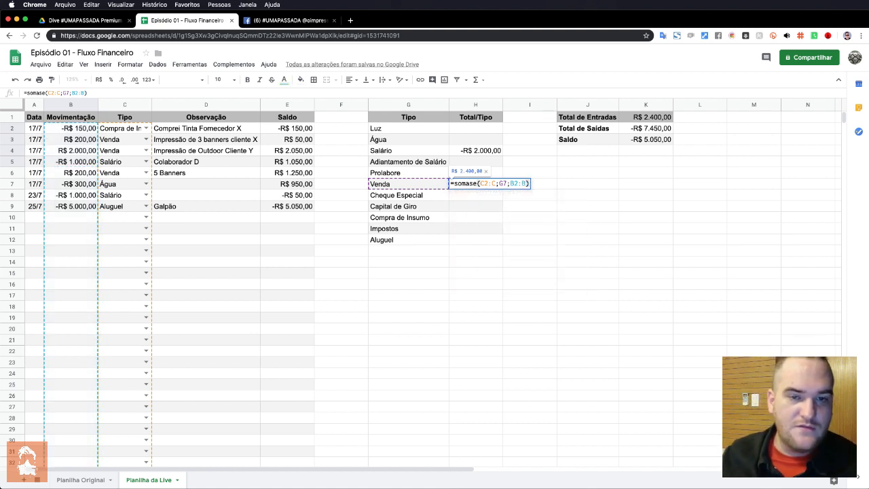
pyautogui.press('Return')
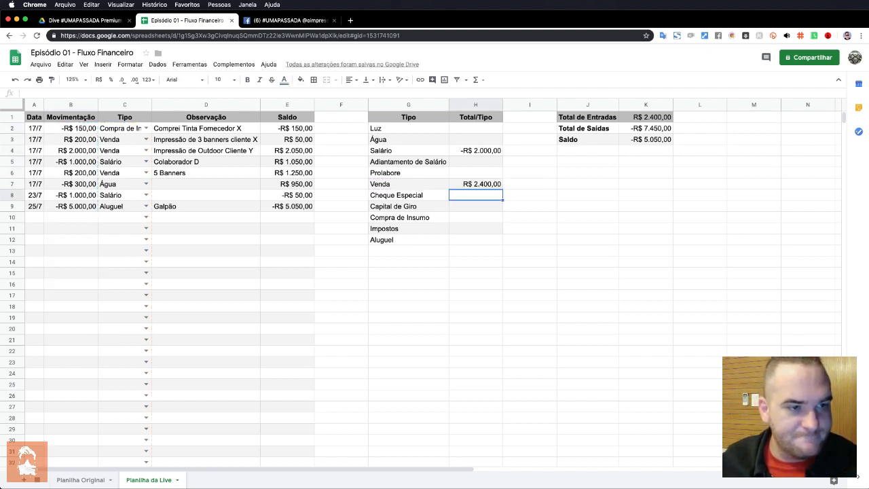
# Add a test entry in row 10 with movement 10 and type Venda.
pyautogui.click(68, 216)
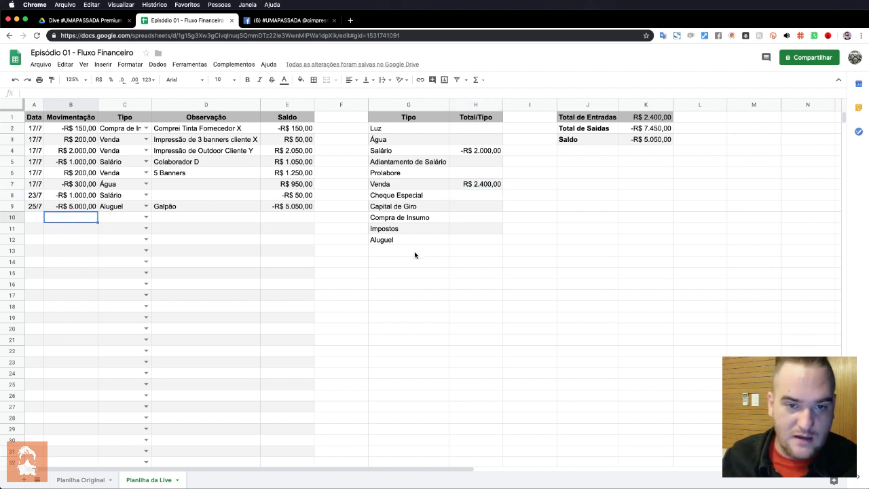
pyautogui.write('10')
pyautogui.press('Tab')
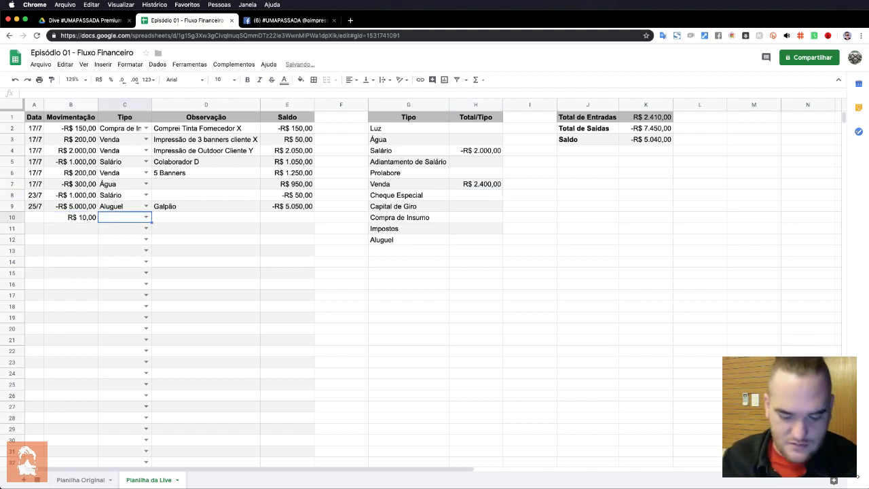
pyautogui.write('v')
pyautogui.press('Return')
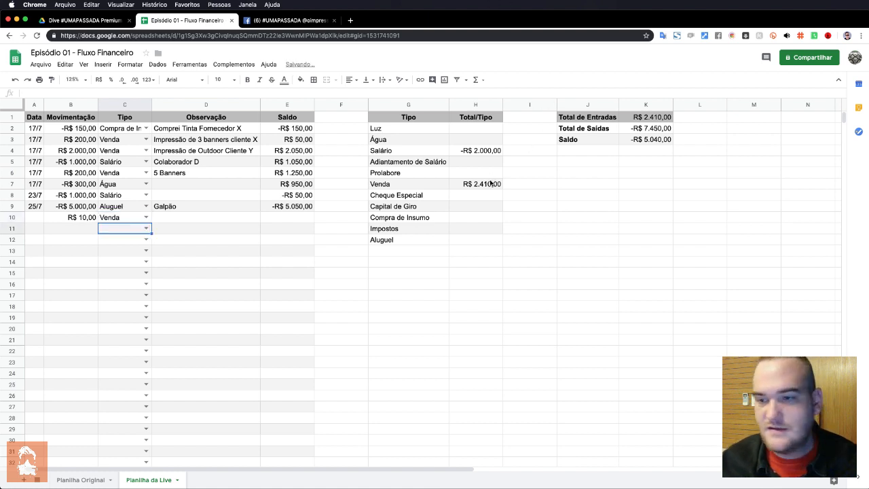
# Delete the test entry from B10:C10.
pyautogui.click(96, 217)
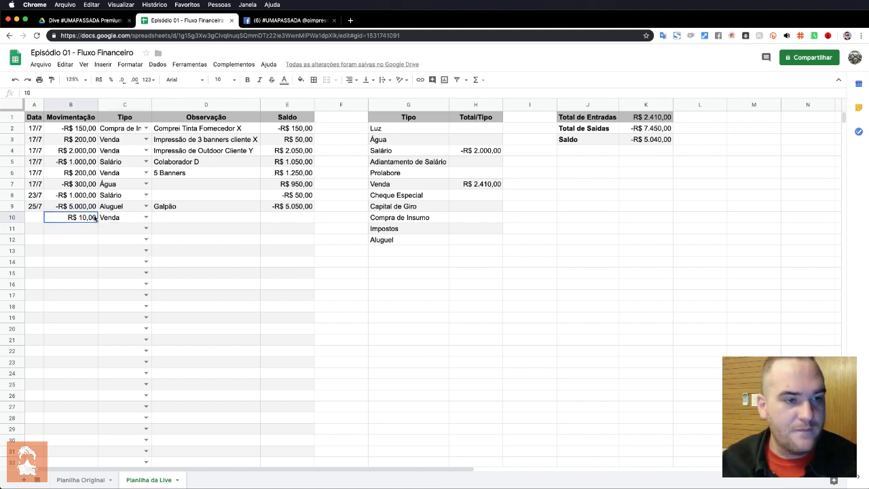
pyautogui.moveTo(95, 217); pyautogui.dragTo(102, 218)
pyautogui.press('Delete')
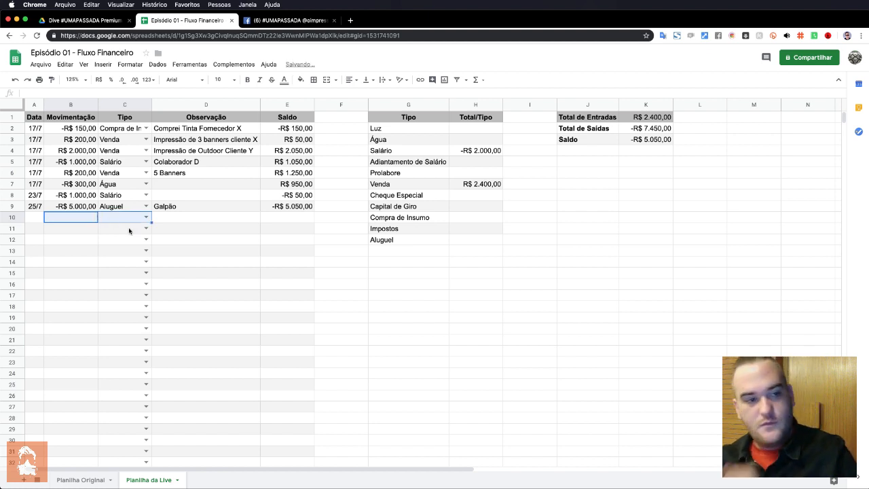
pyautogui.click(516, 218)
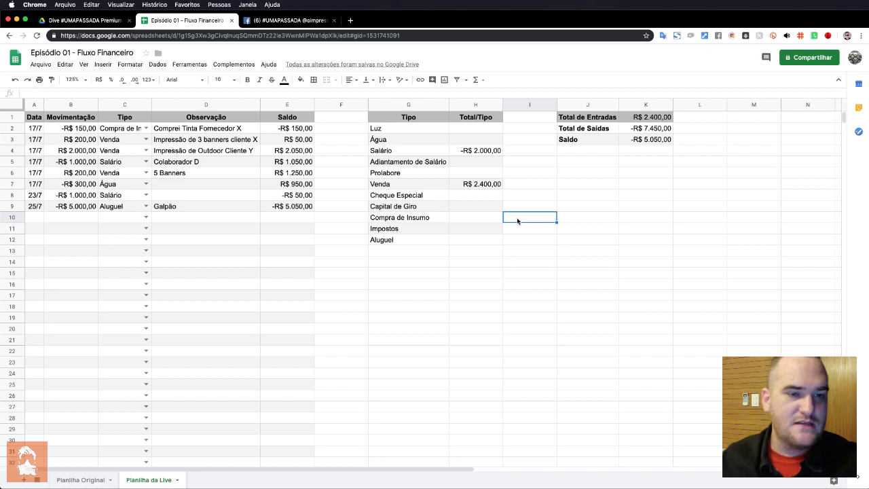
# Try to extend the Saldo formula from E9 to E10 and undo it.
pyautogui.click(308, 206)
pyautogui.moveTo(313, 211); pyautogui.dragTo(312, 219)
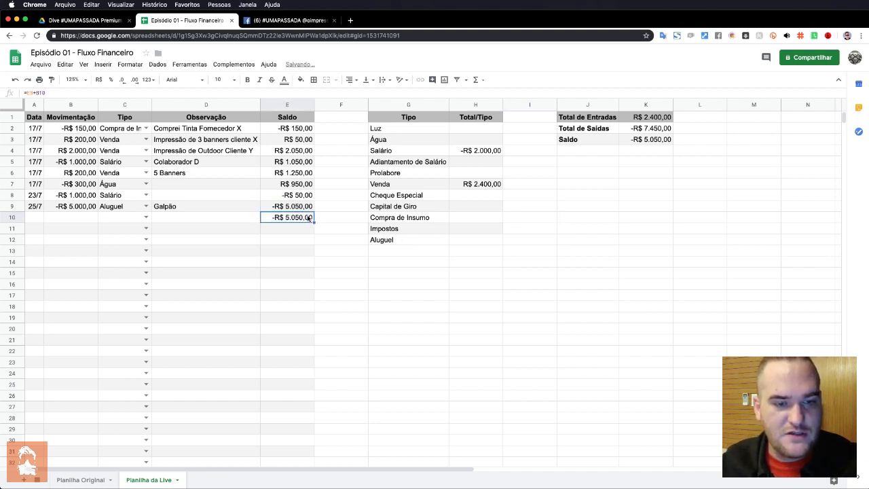
pyautogui.hotkey('ctrl', 'z')
pyautogui.click(304, 209)
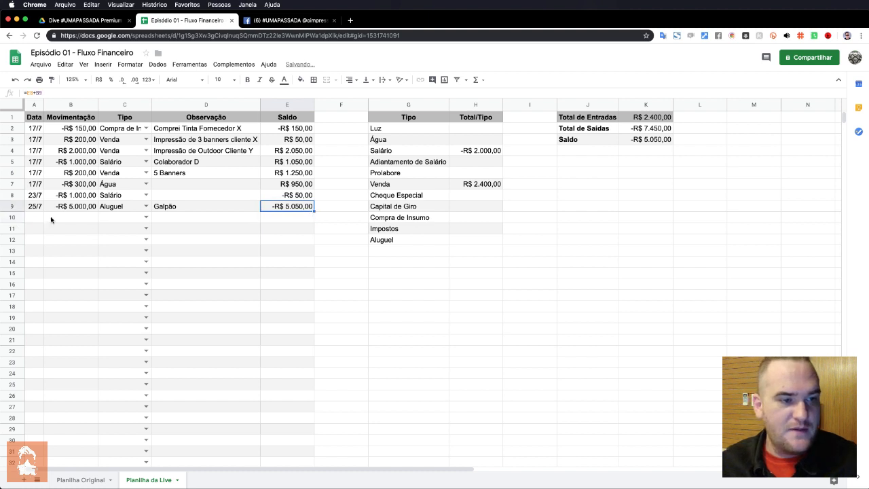
# Enter 10 as a test movement in B10 and inspect the Saldo formula in E9.
pyautogui.click(51, 216)
pyautogui.write('10')
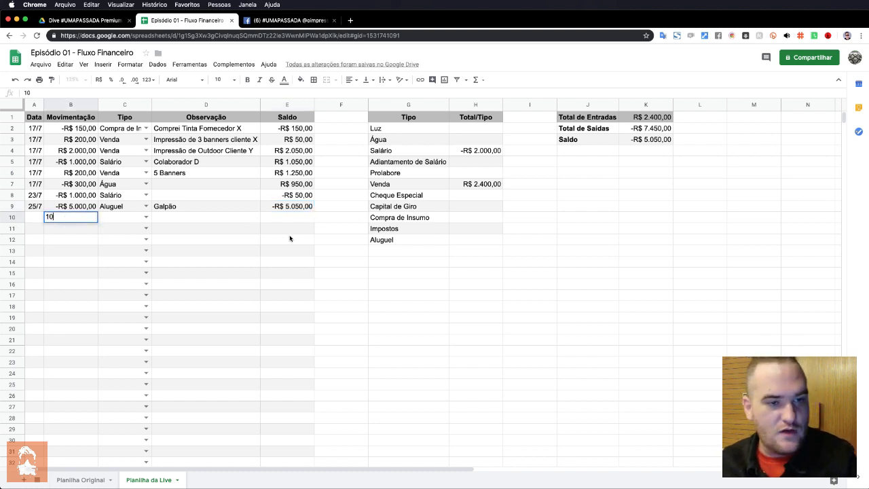
pyautogui.click(288, 219)
pyautogui.click(308, 207)
pyautogui.doubleClick(290, 207)
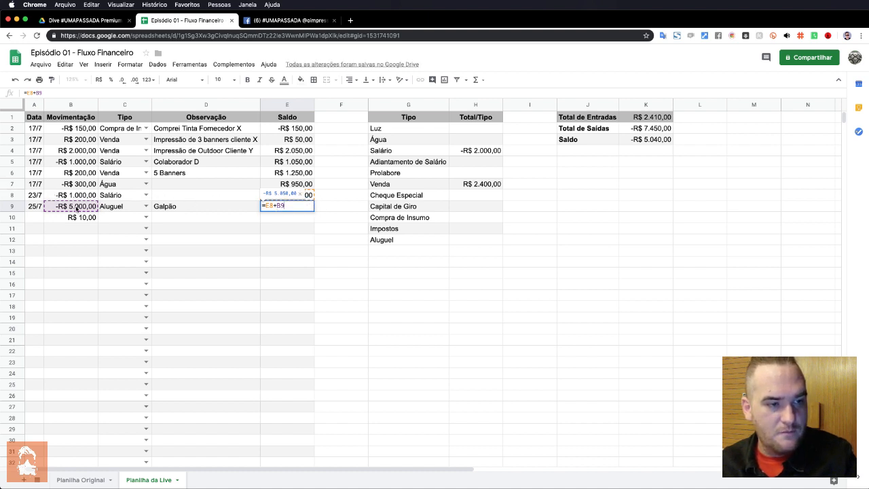
pyautogui.press('Return')
# Copy the Saldo formula from E9 down to E10 and inspect its cell references.
pyautogui.click(300, 207)
pyautogui.moveTo(313, 212); pyautogui.dragTo(293, 218)
pyautogui.doubleClick(293, 218)
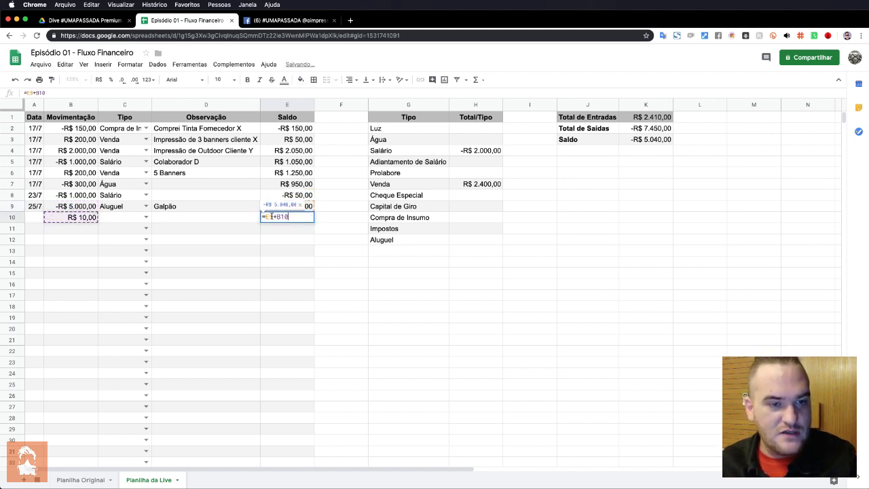
pyautogui.press('Return')
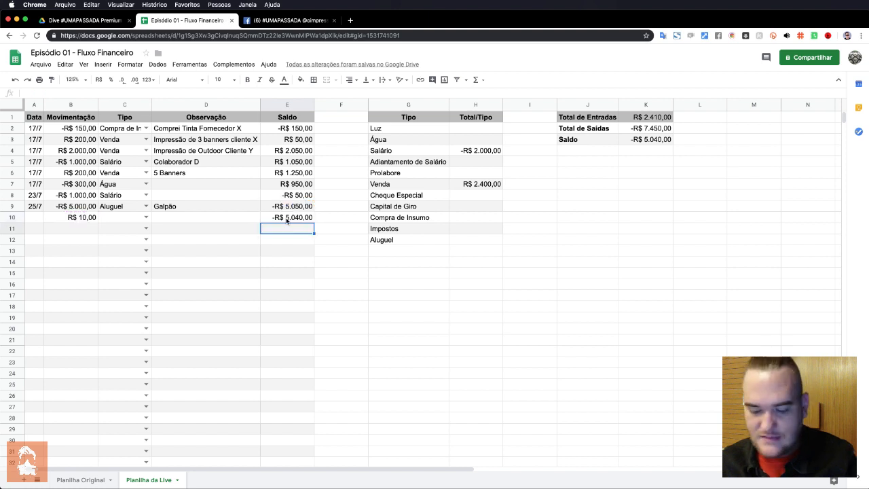
# Extend the Saldo formula from E10 to E11 and inspect the references in the new cell.
pyautogui.click(307, 220)
pyautogui.moveTo(313, 222); pyautogui.dragTo(311, 229)
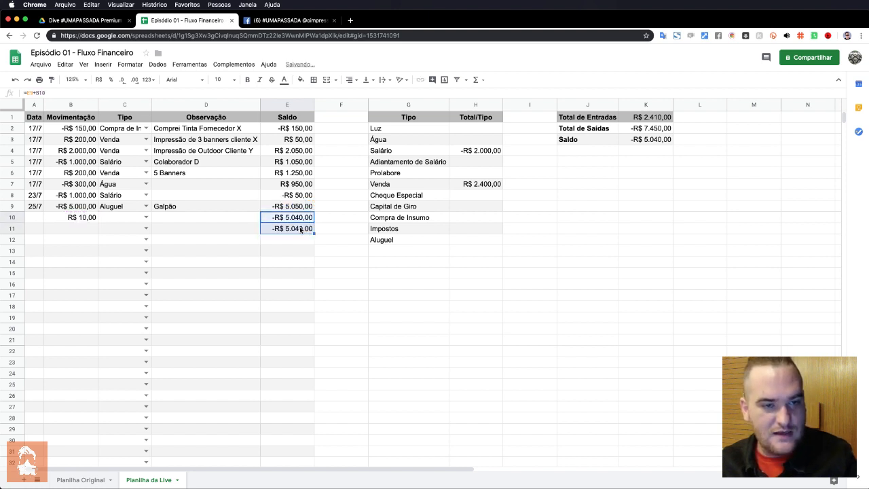
pyautogui.doubleClick(299, 227)
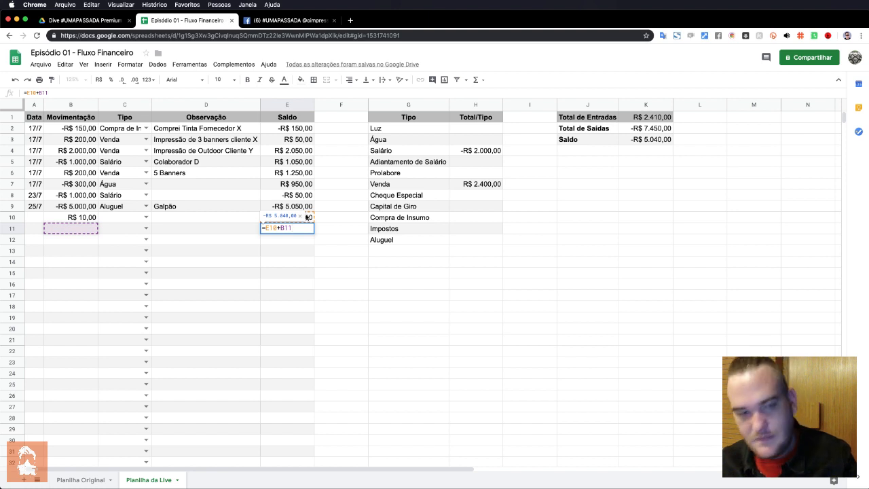
pyautogui.press('Return')
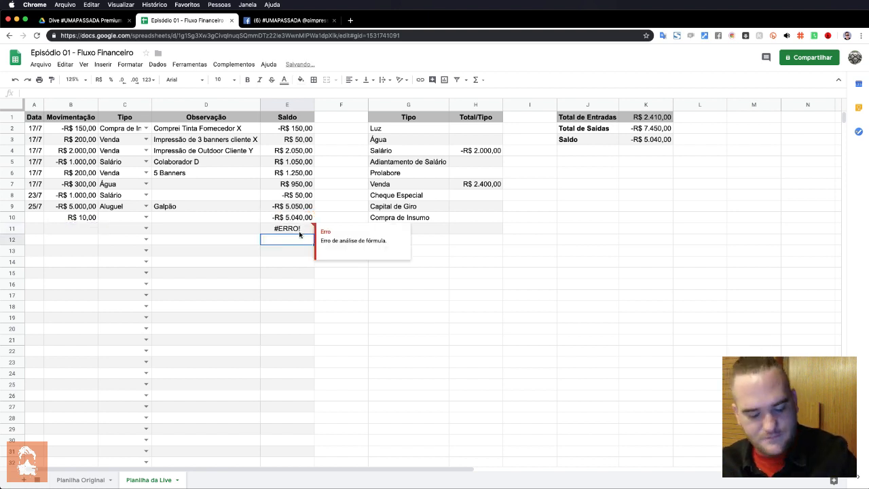
# Undo the Saldo formula copies in E10:E11 and the test movement in B10.
pyautogui.press('super+z')
pyautogui.press('super+z')
pyautogui.press('super+z')
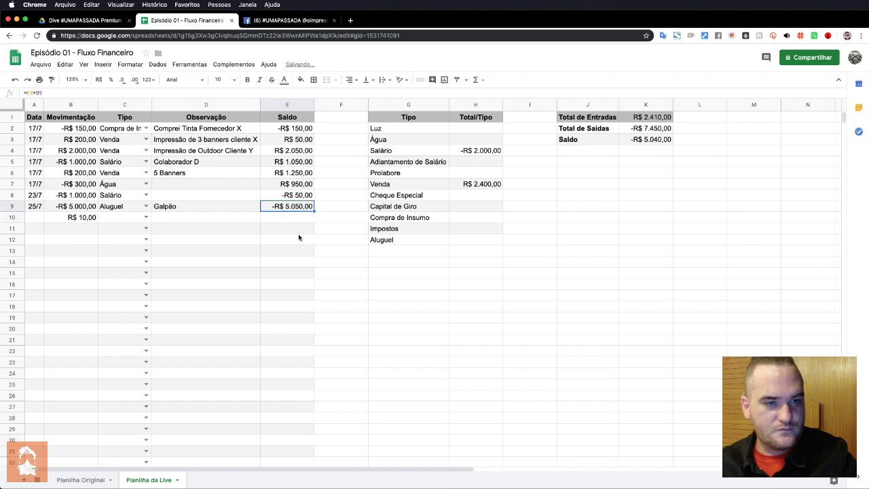
pyautogui.press('super+z')
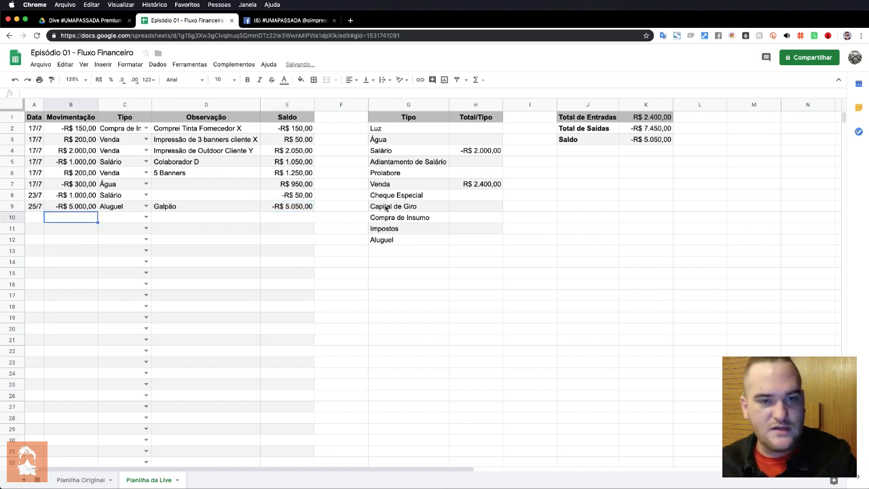
# Fill the Venda SOMASE formula from H7 down through H12.
pyautogui.click(468, 163)
pyautogui.click(485, 184)
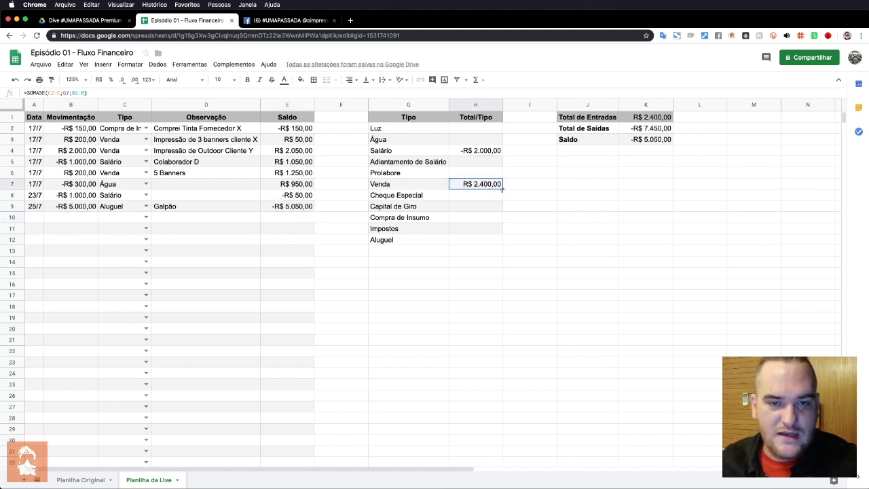
pyautogui.moveTo(502, 190); pyautogui.dragTo(498, 242)
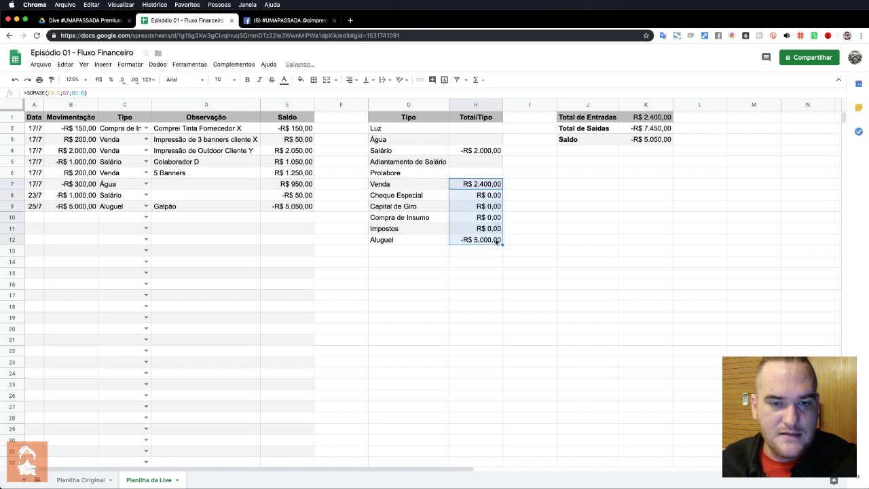
# Examine the range references in the copied SOMASE formulas from Cheque Especial to Impostos.
pyautogui.doubleClick(486, 196)
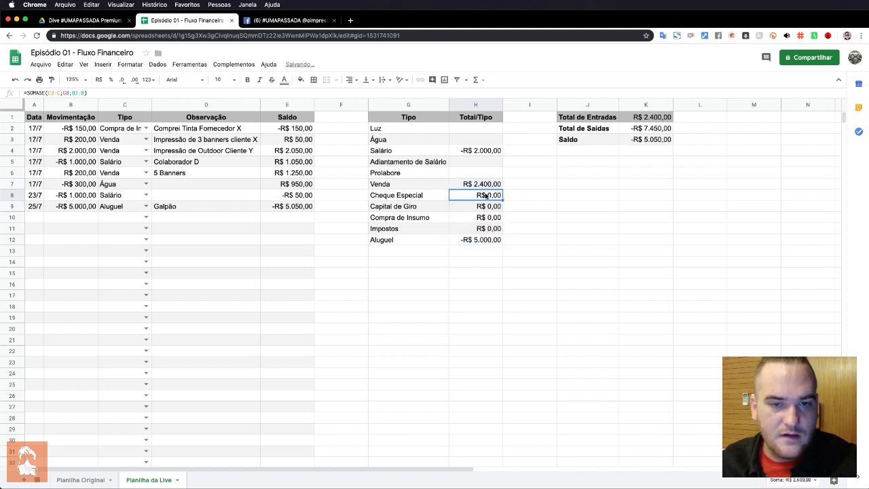
pyautogui.doubleClick(484, 206)
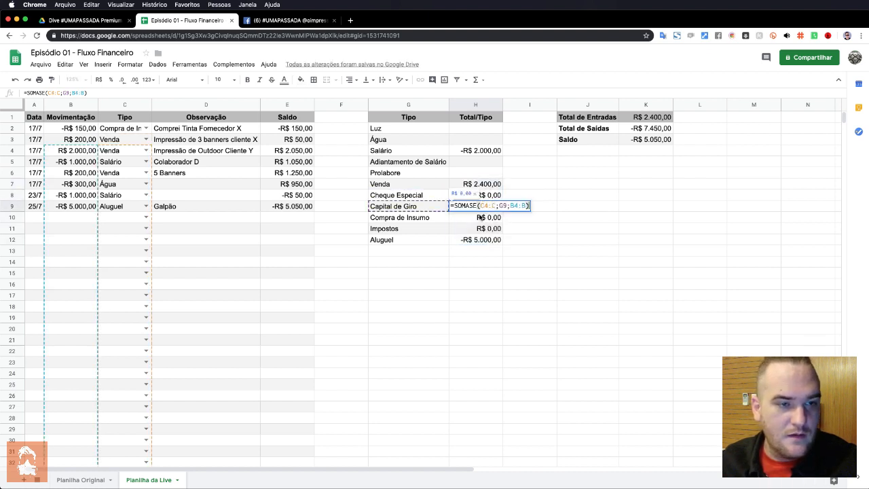
pyautogui.doubleClick(480, 217)
pyautogui.doubleClick(478, 229)
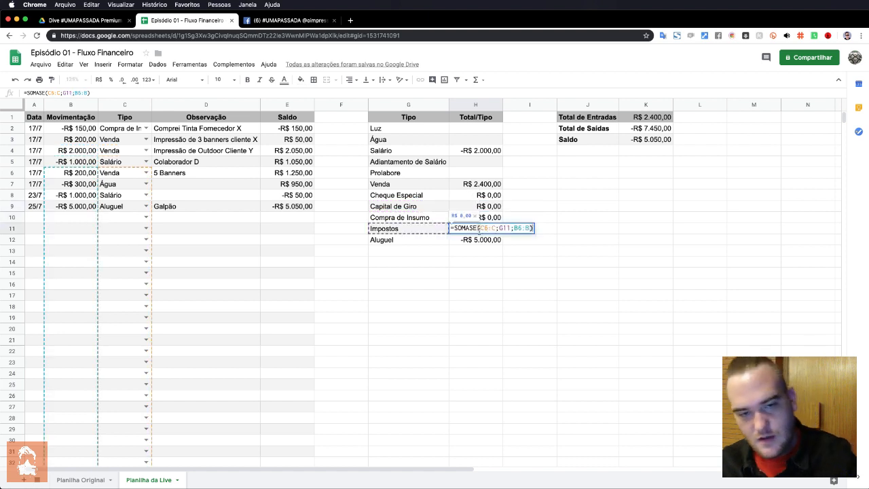
pyautogui.press('Escape')
# Clear the copied SOMASE formulas from H8:H12.
pyautogui.moveTo(487, 199); pyautogui.dragTo(485, 247)
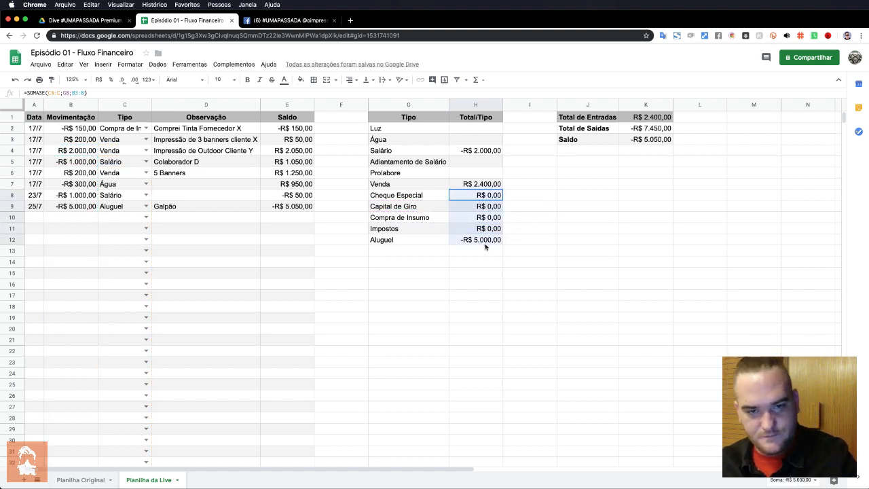
pyautogui.press('Delete')
# Examine the ranges and criterion cell used in the Venda SOMASE formula in H7.
pyautogui.click(476, 185)
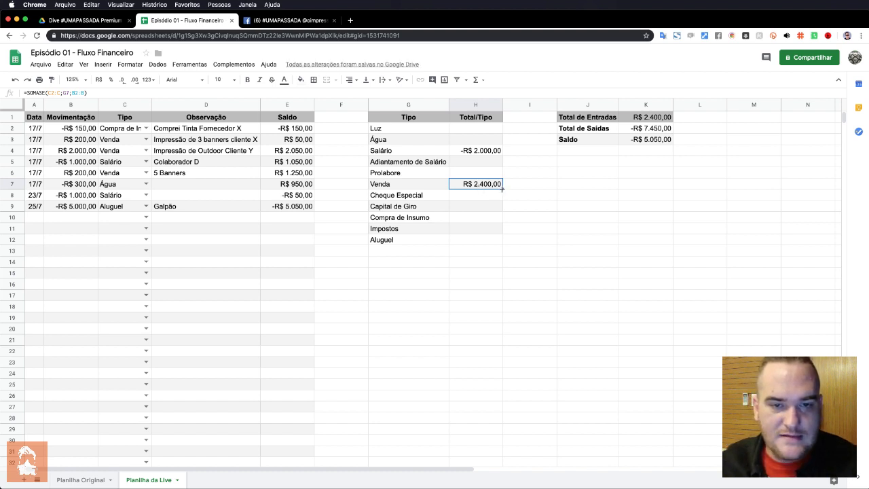
pyautogui.moveTo(502, 189); pyautogui.dragTo(502, 191)
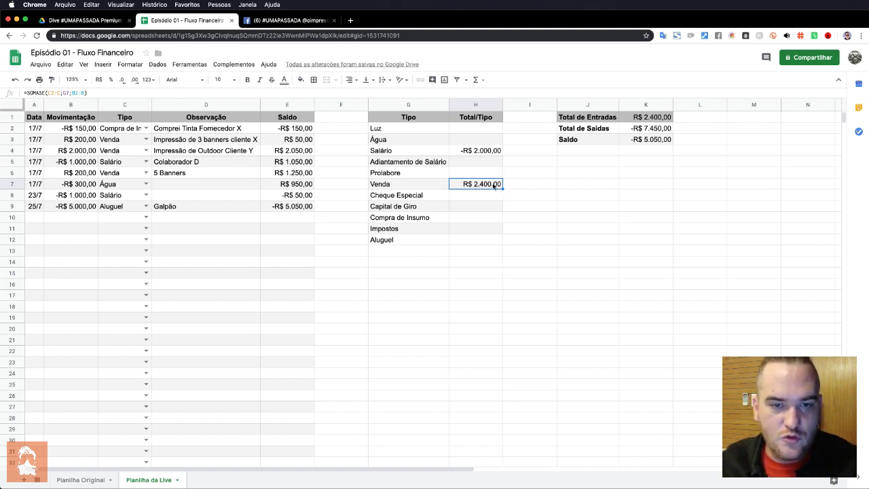
pyautogui.doubleClick(478, 185)
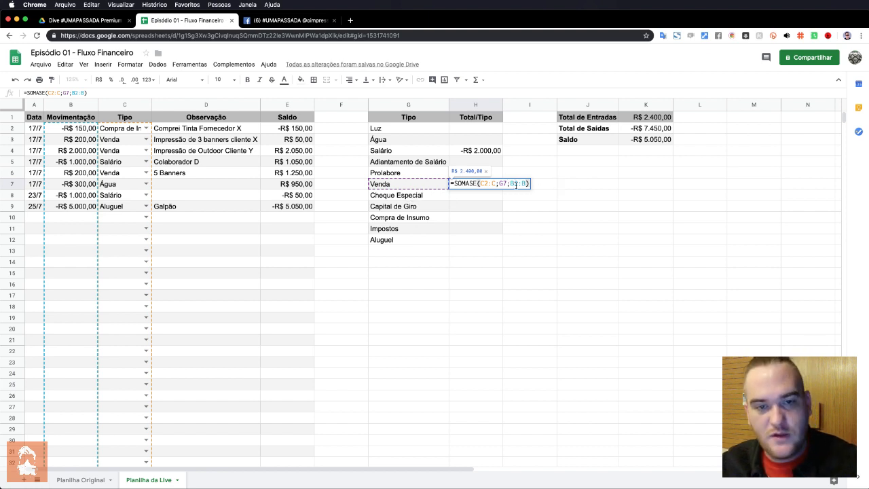
pyautogui.click(432, 197)
pyautogui.click(442, 189)
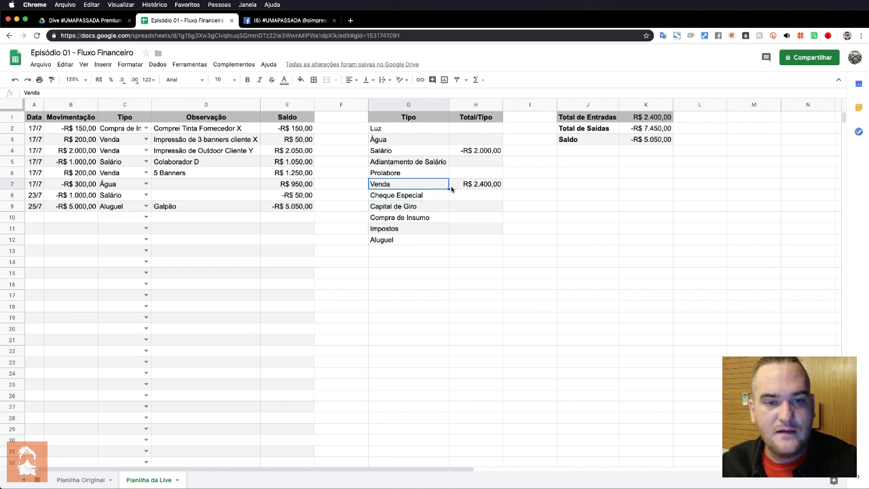
pyautogui.click(495, 186)
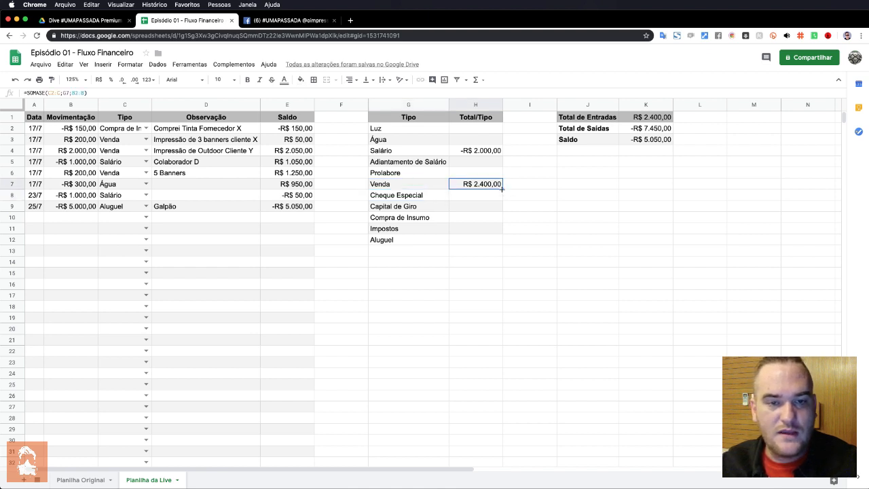
# Try copying the Venda SOMASE formula into H8 for Cheque Especial, inspect its references, and clear the copy.
pyautogui.moveTo(503, 190); pyautogui.dragTo(488, 197)
pyautogui.click(489, 196)
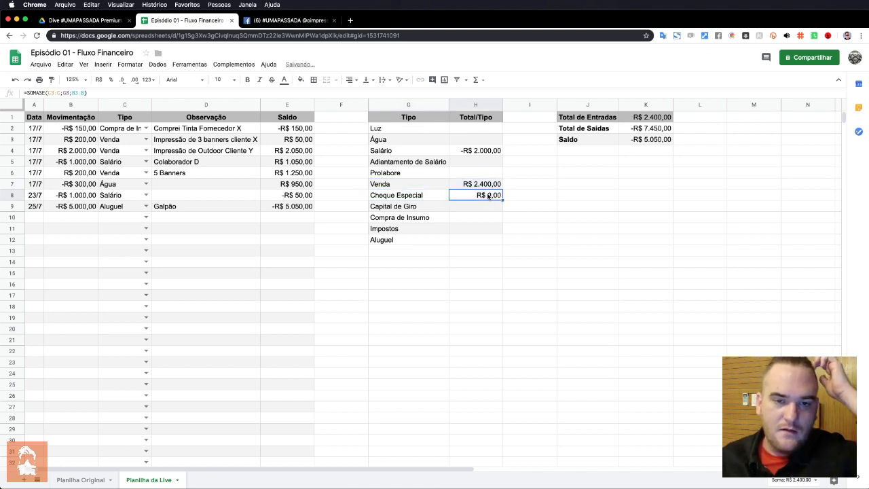
pyautogui.doubleClick(489, 196)
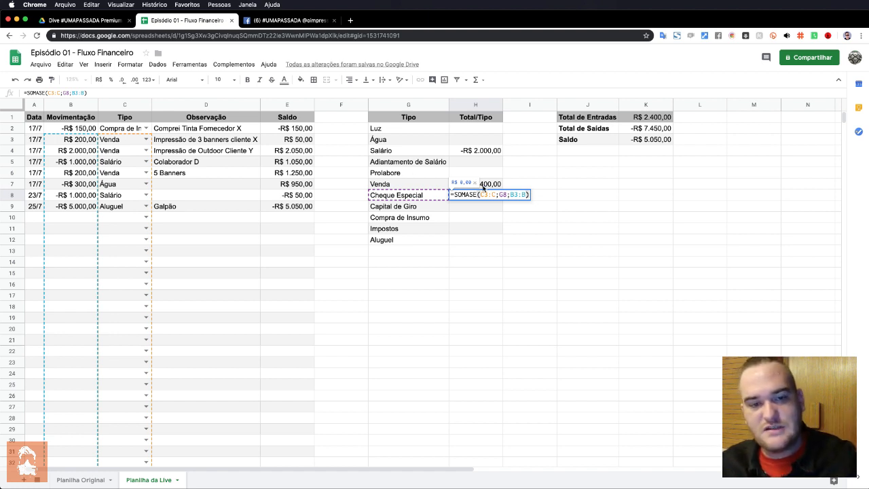
pyautogui.click(480, 195)
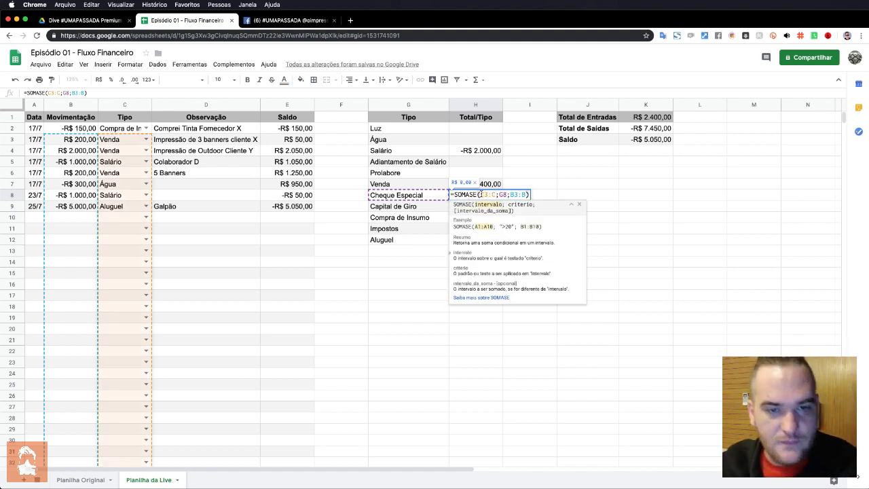
pyautogui.press('Escape')
pyautogui.press('Delete')
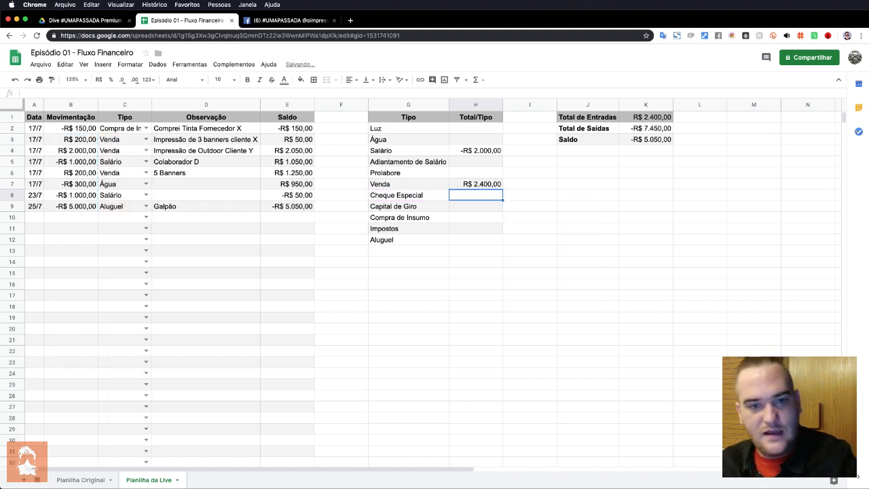
# Anchor the start of the Tipo range as $C$2 in the Venda SOMASE formula in H7.
pyautogui.click(485, 185)
pyautogui.doubleClick(485, 186)
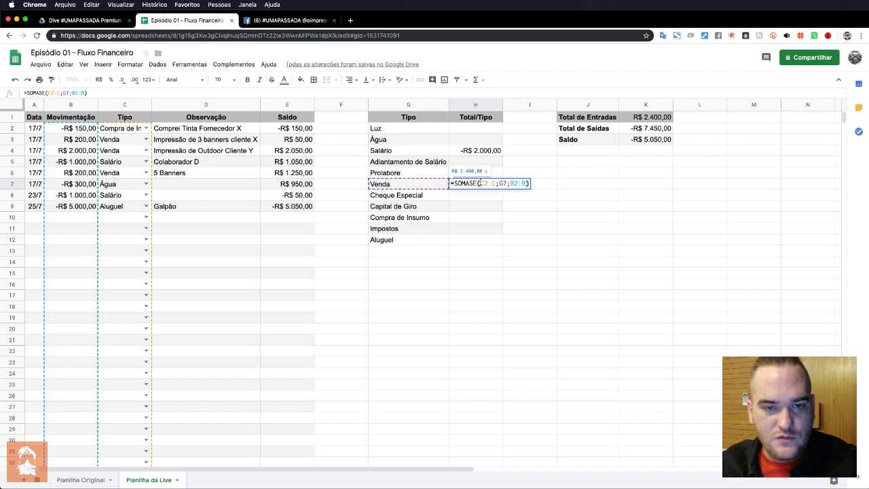
pyautogui.click(479, 184)
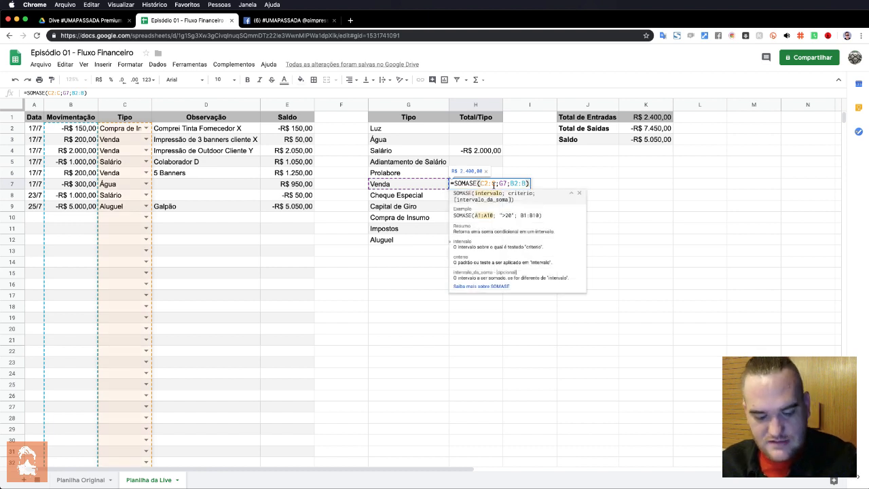
pyautogui.write('$C')
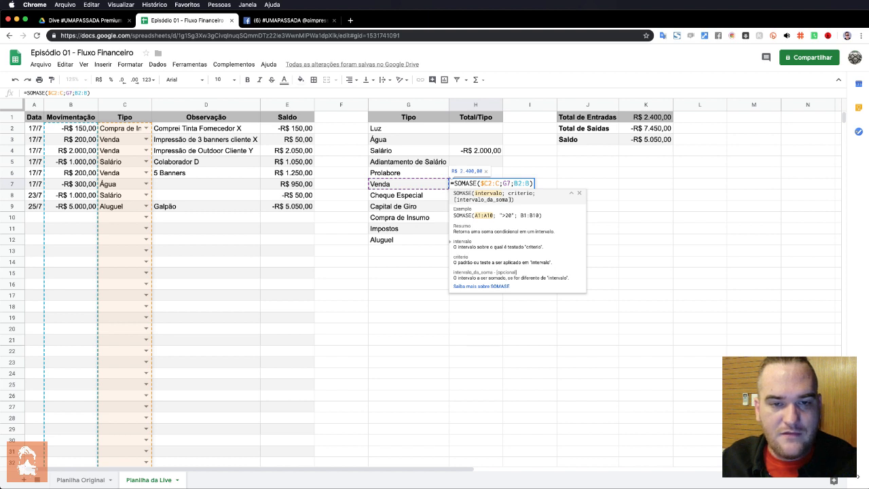
pyautogui.write('$')
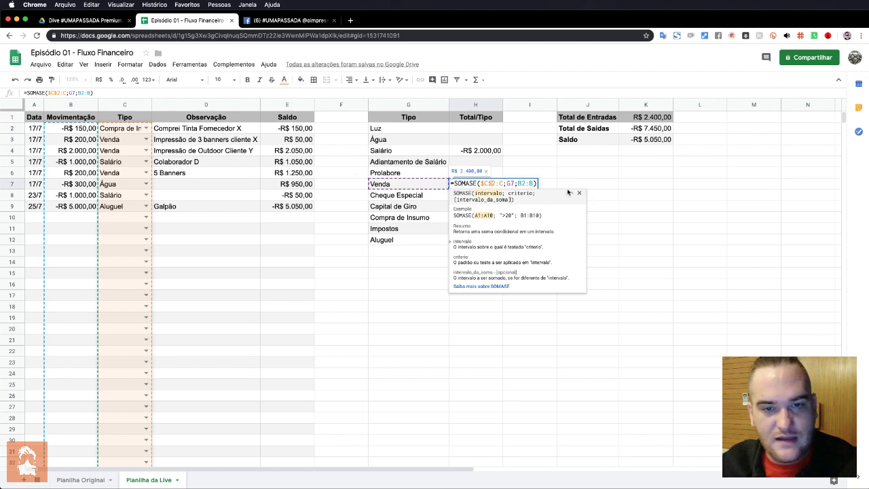
# Anchor the start of the sum range as $B$2, completing H7 as =SOMASE($C$2:C;G7;$B$2:B) with G7 left relative.
pyautogui.click(517, 183)
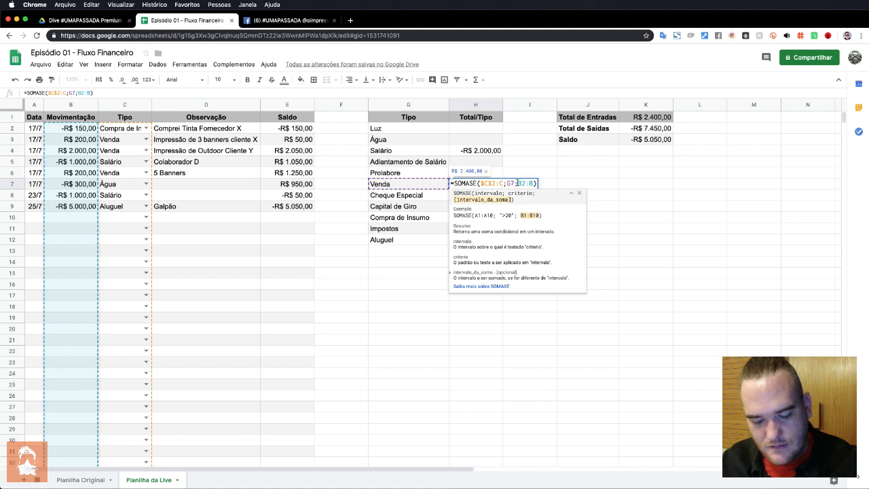
pyautogui.press('F4')
pyautogui.write('$B$')
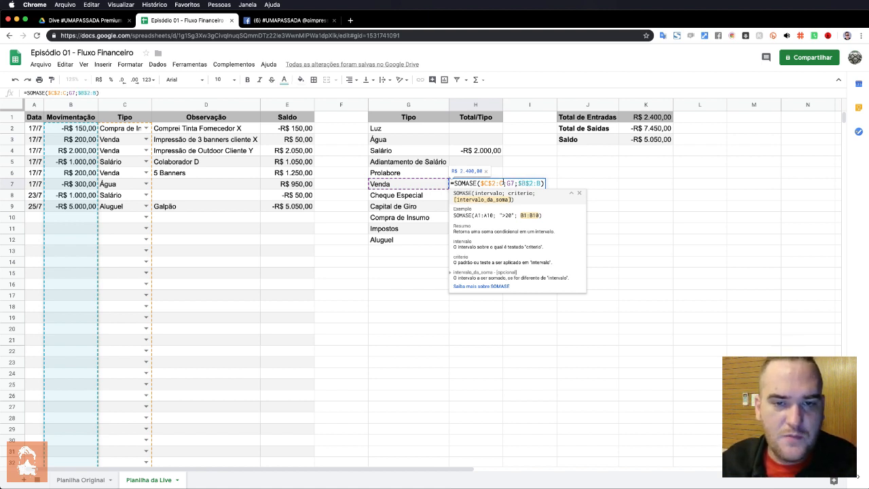
pyautogui.click(501, 183)
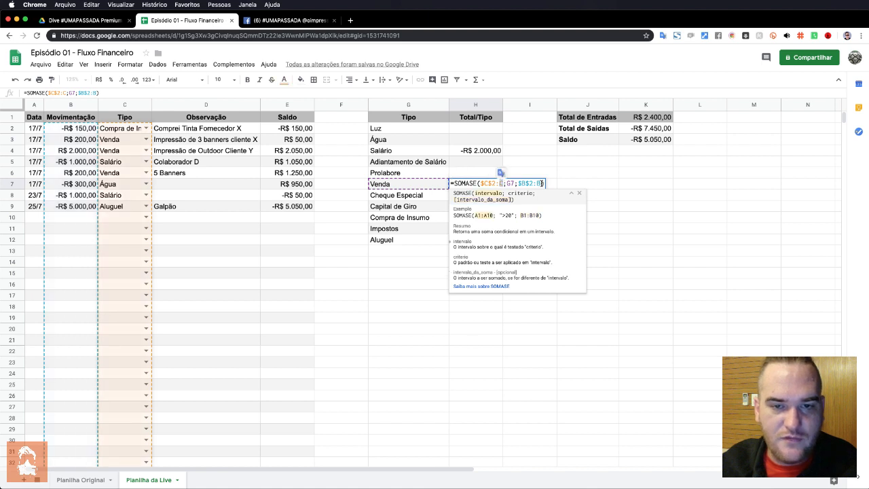
pyautogui.click(538, 183)
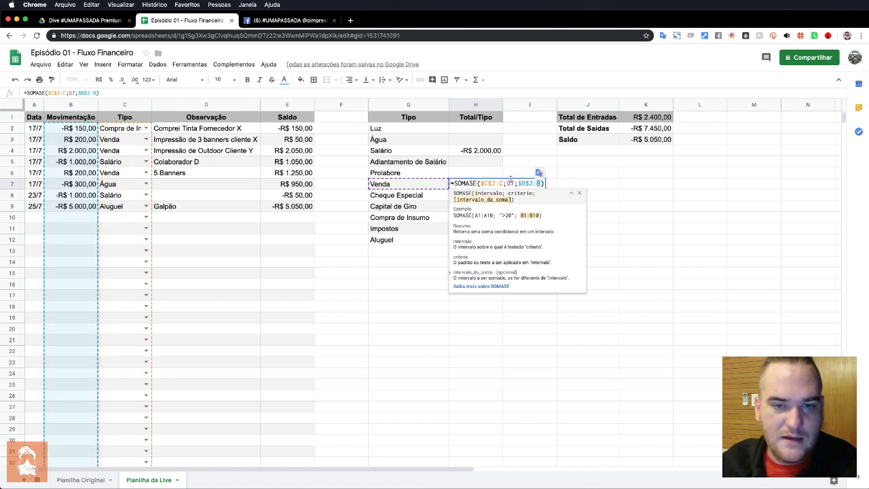
pyautogui.click(511, 184)
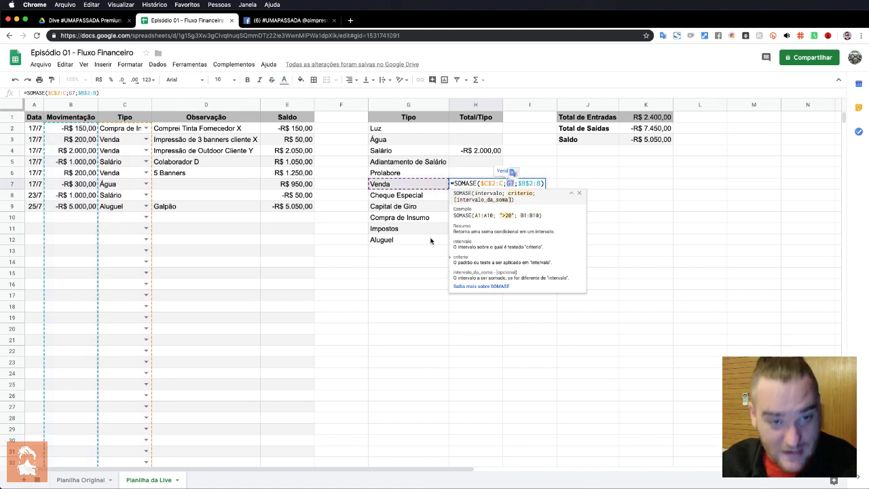
pyautogui.press('Return')
# Copy the anchored Venda formula into H8 for Cheque Especial and check its range references.
pyautogui.click(495, 185)
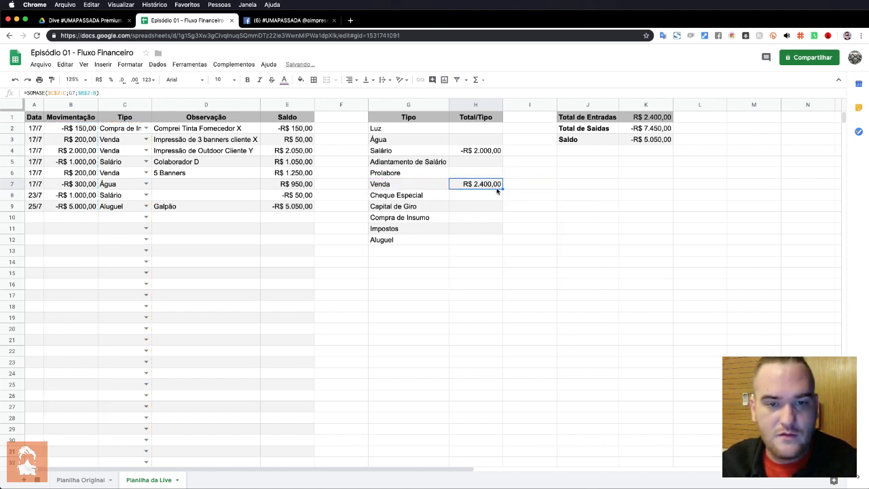
pyautogui.moveTo(502, 192); pyautogui.dragTo(498, 197)
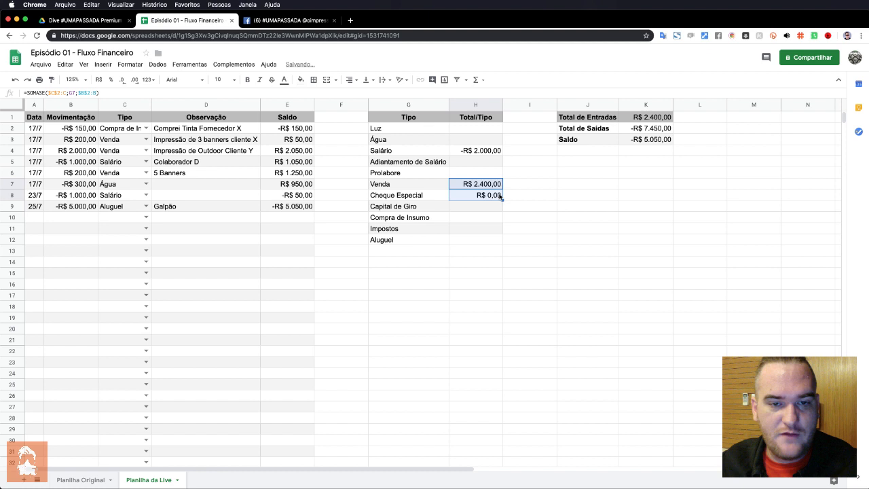
pyautogui.click(496, 199)
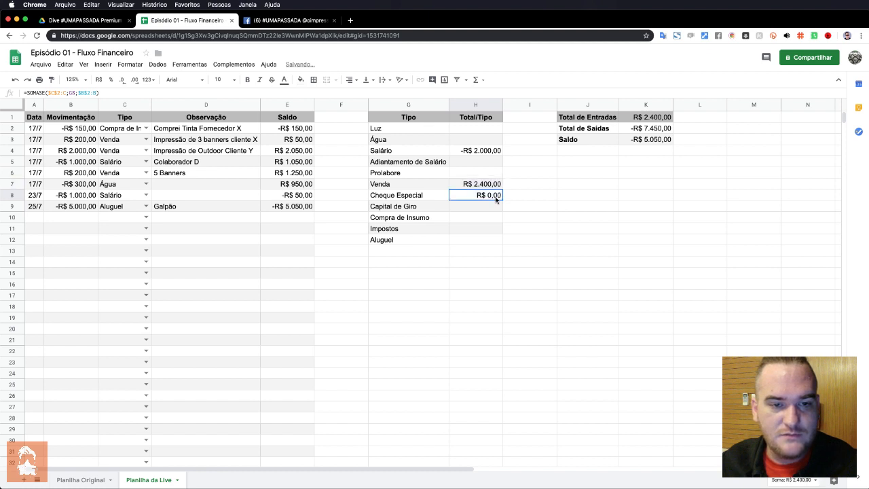
pyautogui.doubleClick(492, 196)
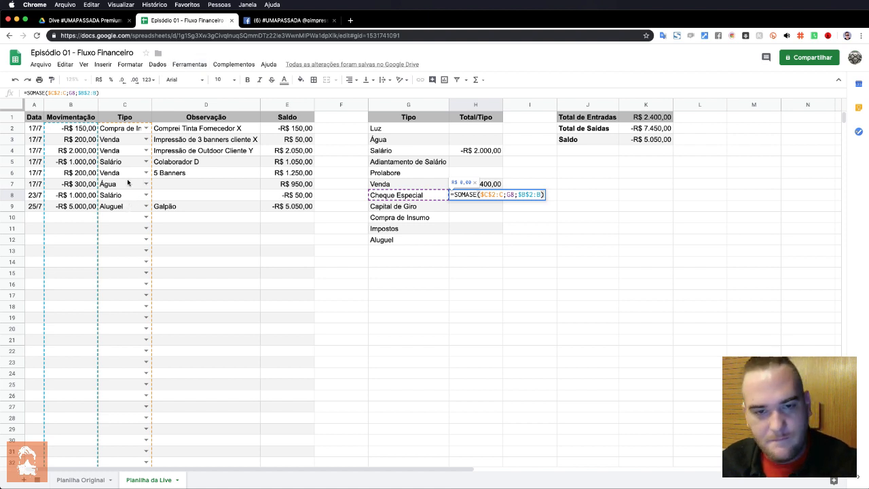
pyautogui.press('Return')
# Fill the SOMASE formula from H8 down through H12 and check the references for Compra de Insumo and Aluguel.
pyautogui.click(477, 196)
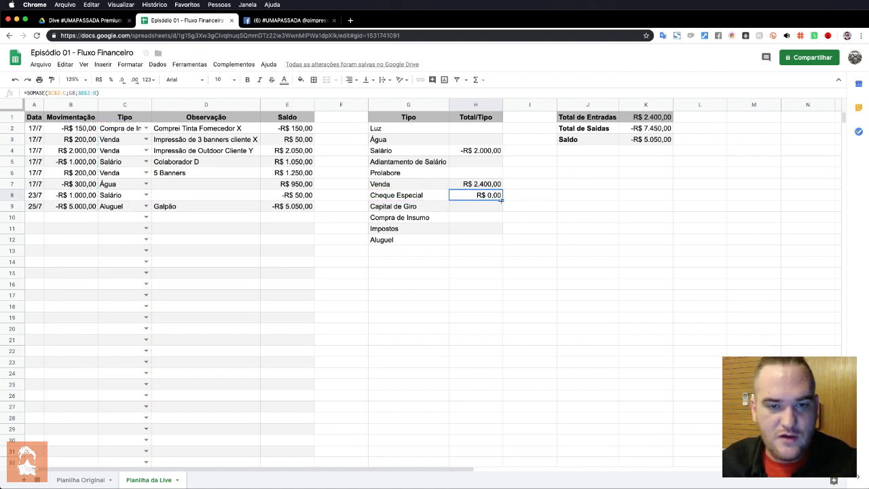
pyautogui.moveTo(500, 199); pyautogui.dragTo(494, 241)
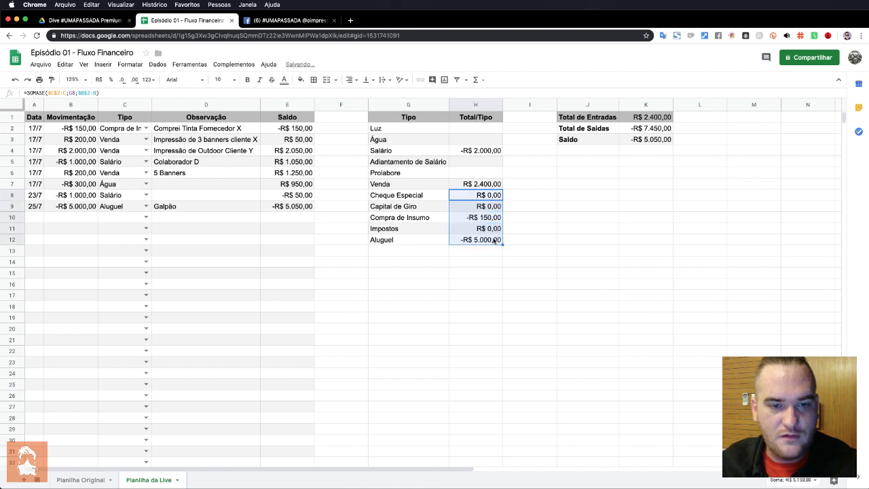
pyautogui.doubleClick(483, 224)
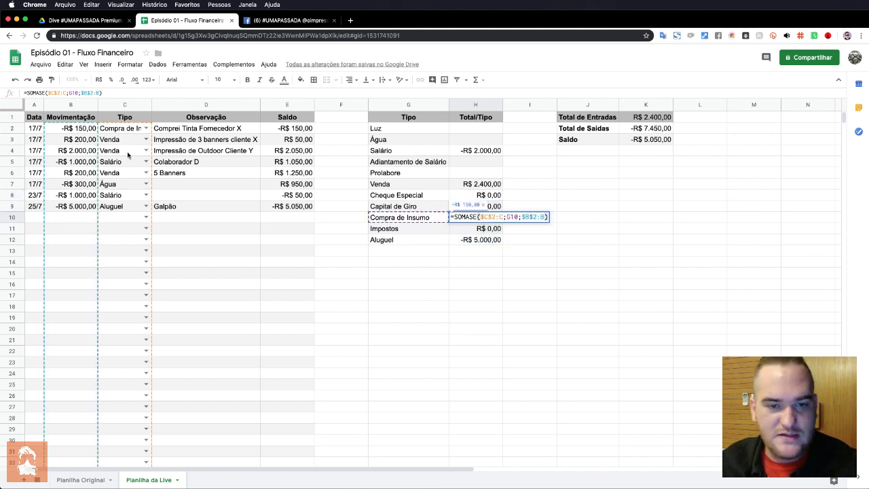
pyautogui.press('Return')
pyautogui.doubleClick(465, 240)
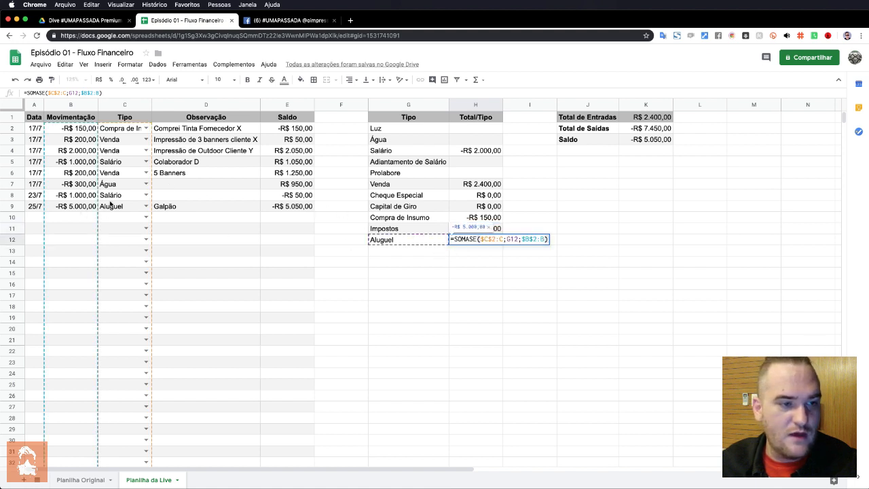
pyautogui.press('Return')
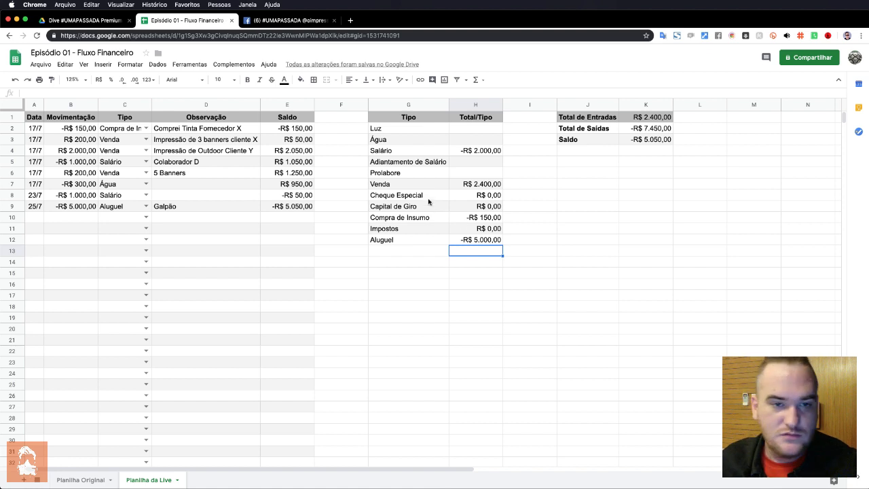
# Fill the Venda SOMASE formula from H7 up through H2 and check the references for Água and Salário.
pyautogui.click(483, 189)
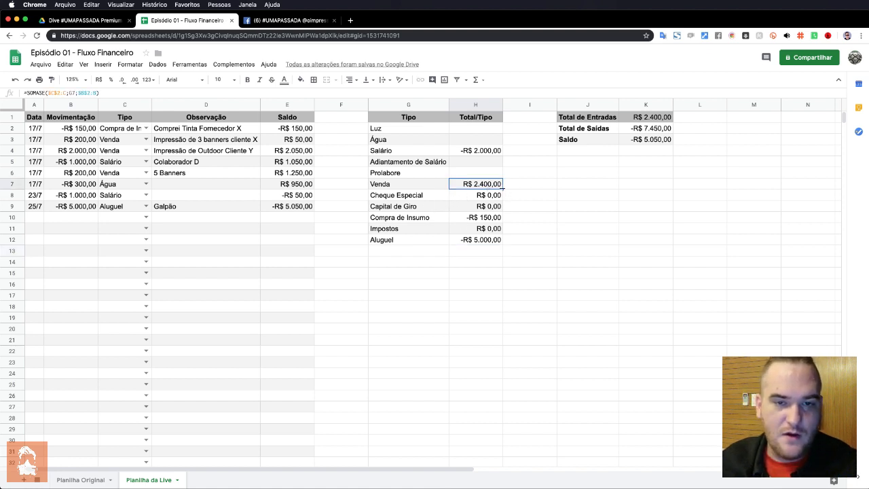
pyautogui.moveTo(503, 188); pyautogui.dragTo(498, 131)
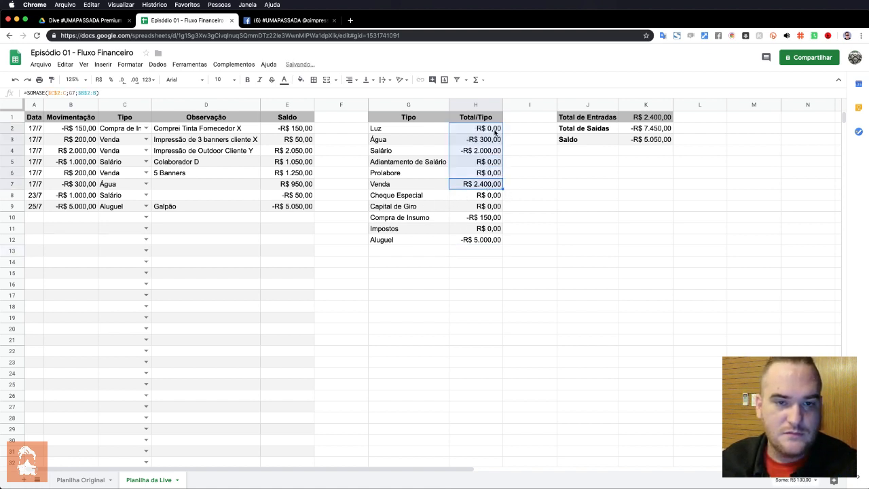
pyautogui.click(496, 129)
pyautogui.doubleClick(494, 129)
pyautogui.click(481, 139)
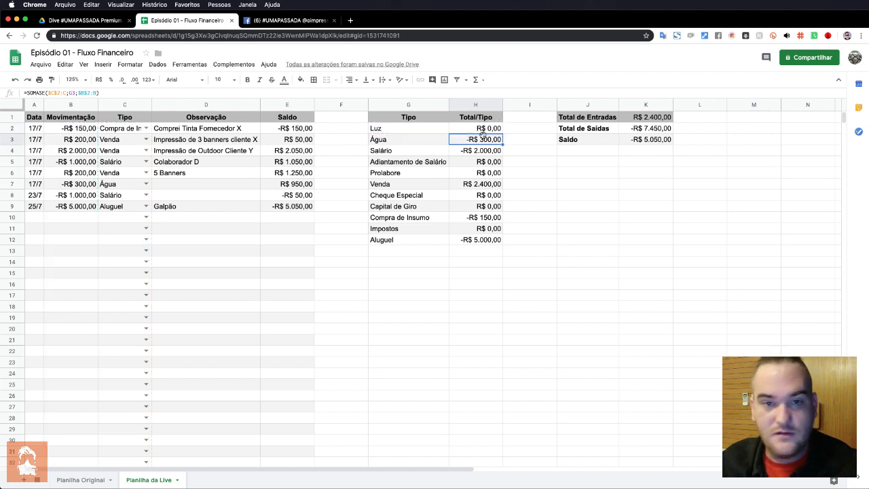
pyautogui.doubleClick(480, 140)
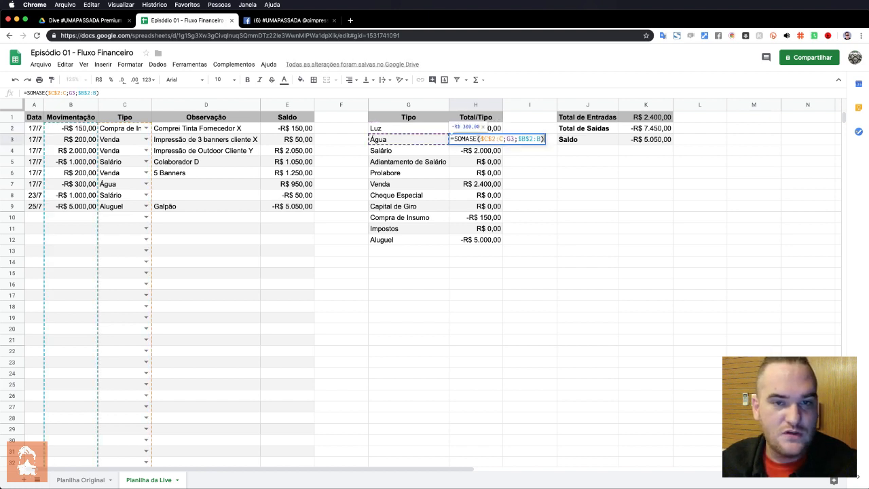
pyautogui.click(479, 151)
pyautogui.doubleClick(479, 151)
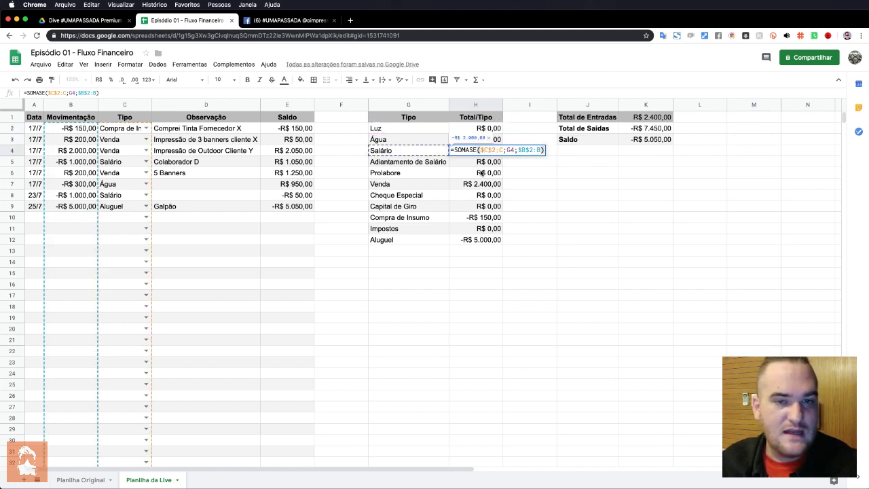
pyautogui.click(481, 163)
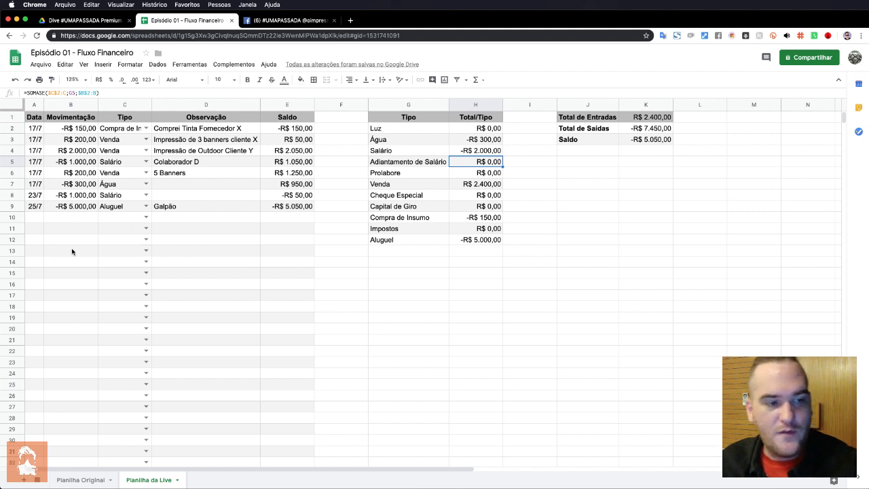
# Enter two test movements of 200 in B10 and B11, both categorised as Prolabore.
pyautogui.click(80, 218)
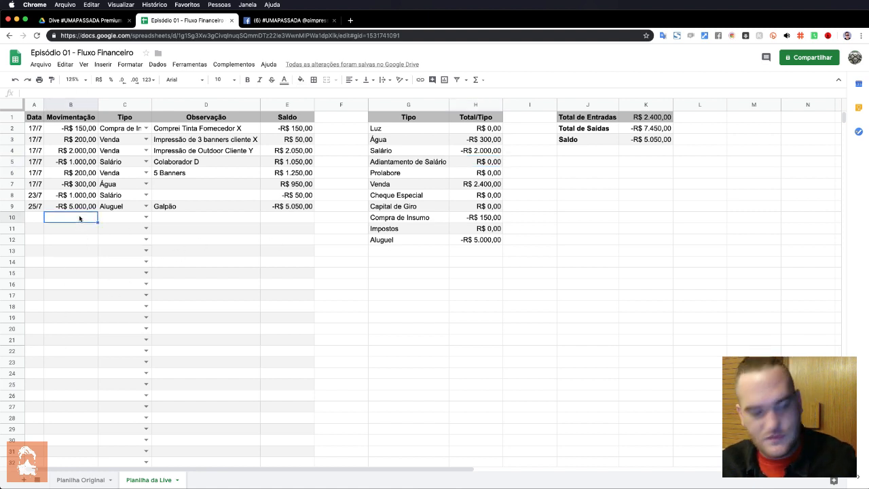
pyautogui.write('200')
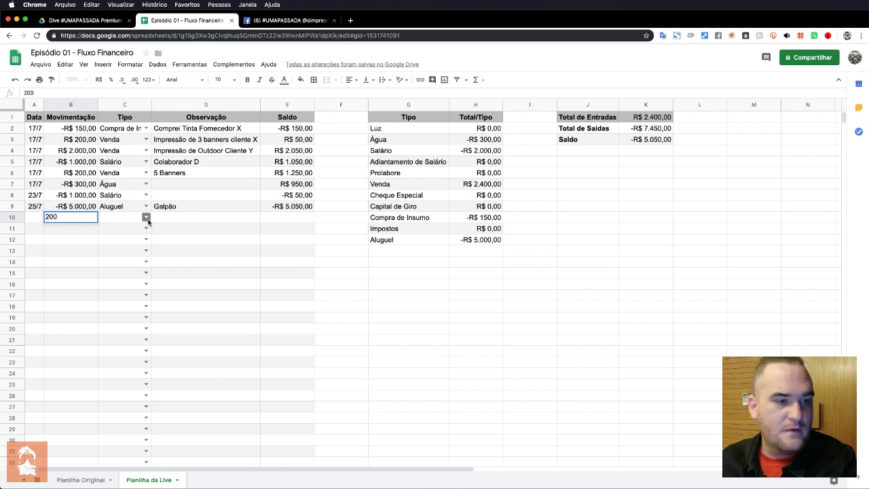
pyautogui.click(147, 218)
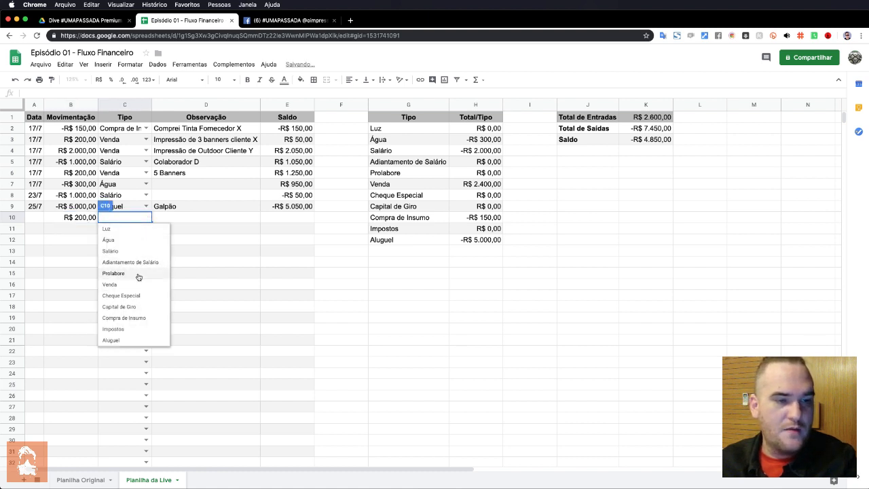
pyautogui.click(138, 274)
pyautogui.click(70, 228)
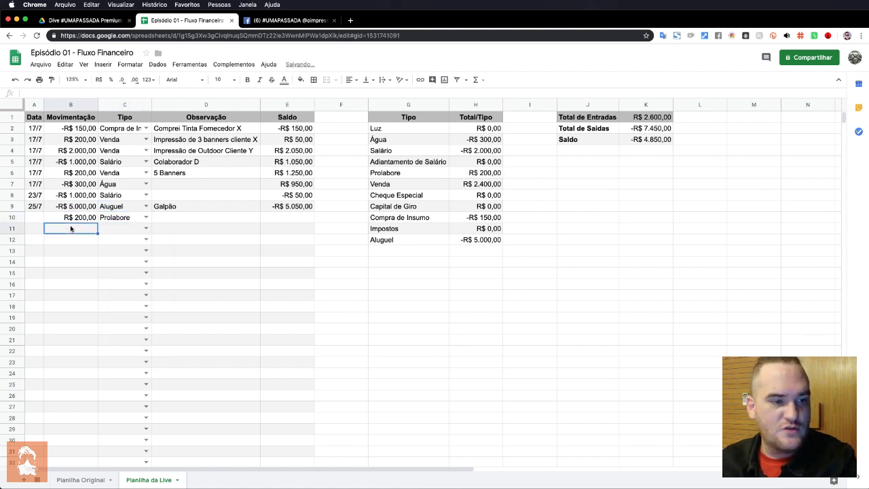
pyautogui.write('200')
pyautogui.click(120, 229)
pyautogui.click(147, 228)
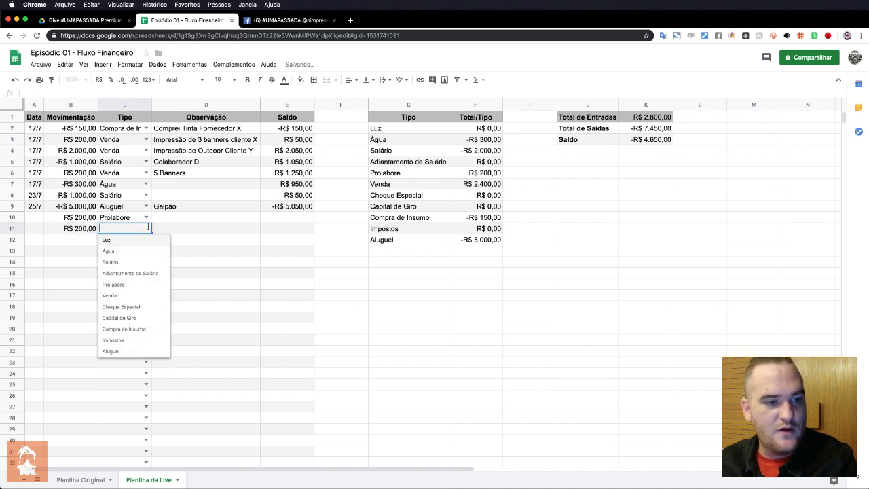
pyautogui.click(139, 284)
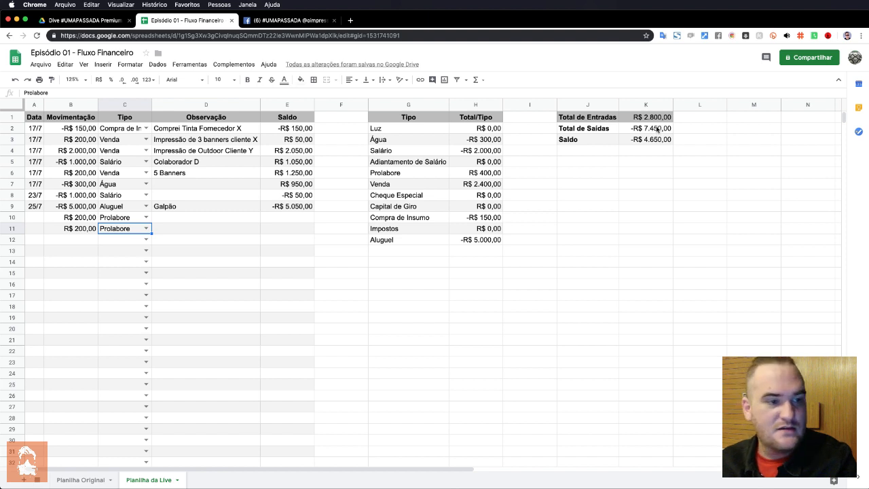
# Change both Prolabore test amounts in B10 and B11 to -200.
pyautogui.click(63, 218)
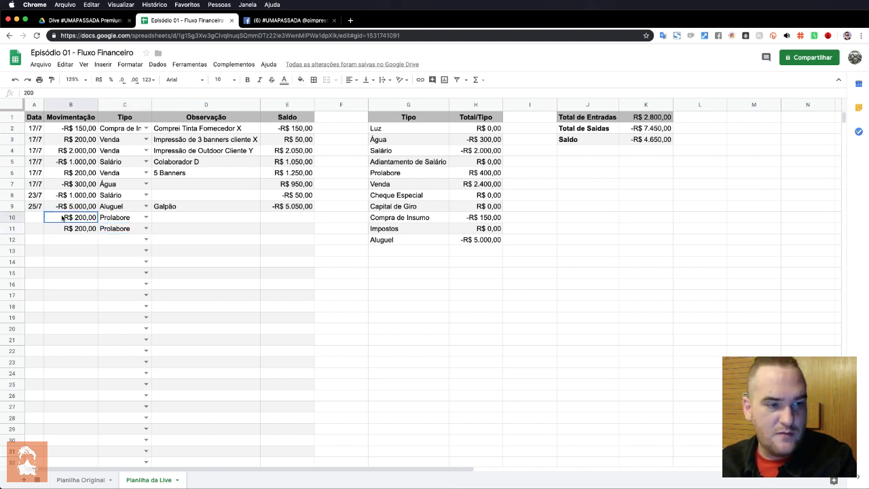
pyautogui.write('-200')
pyautogui.press('Return')
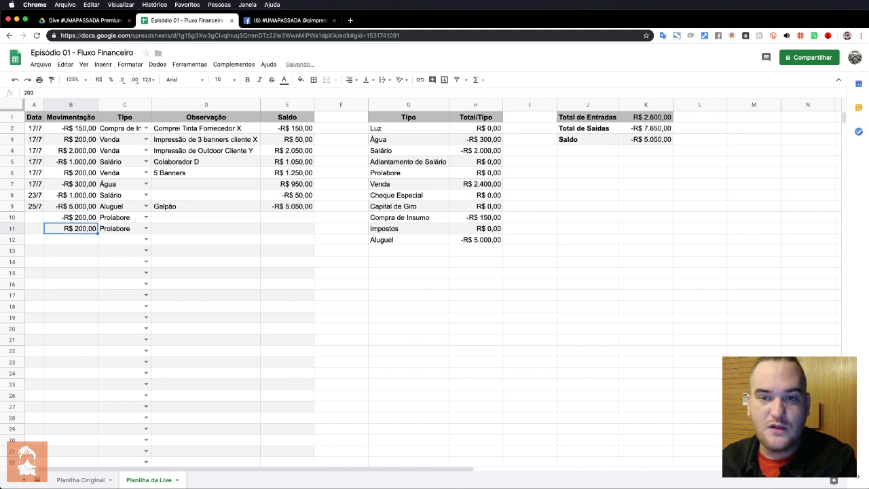
pyautogui.write('-200')
pyautogui.press('Return')
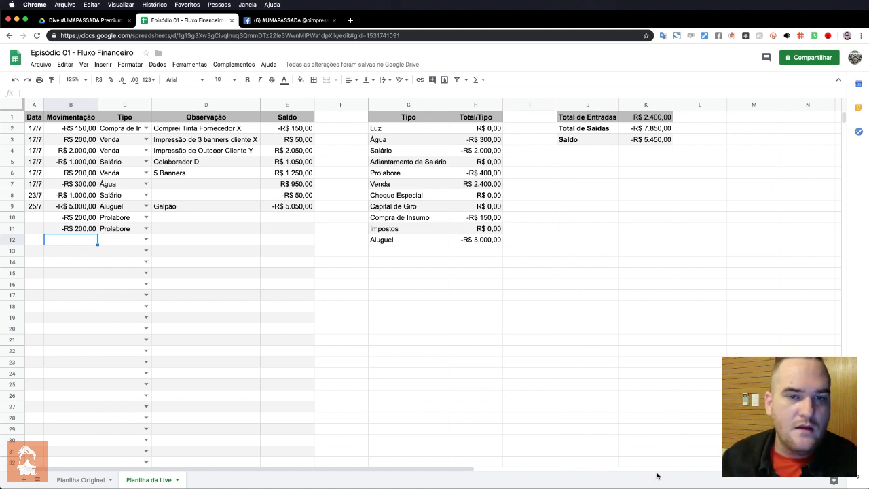
# Look at the Planilha Original sheet, then review the Saldo and Movimentação columns on Planilha da Live.
pyautogui.click(82, 479)
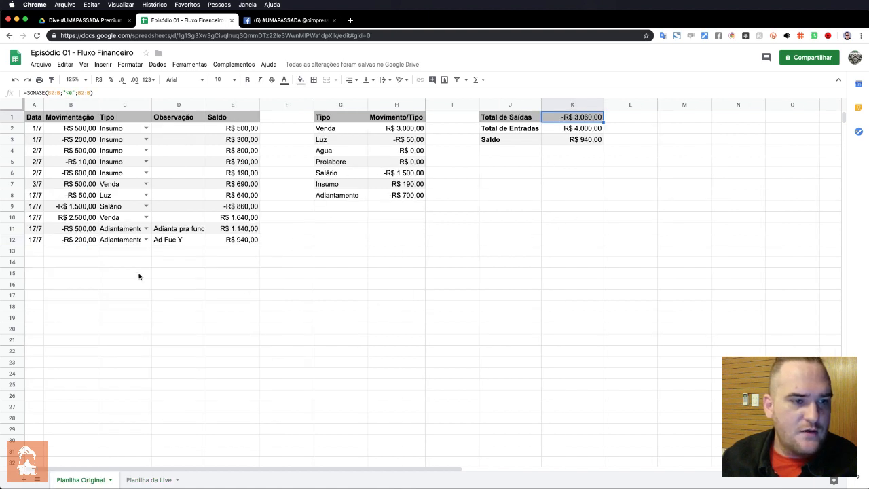
pyautogui.click(142, 480)
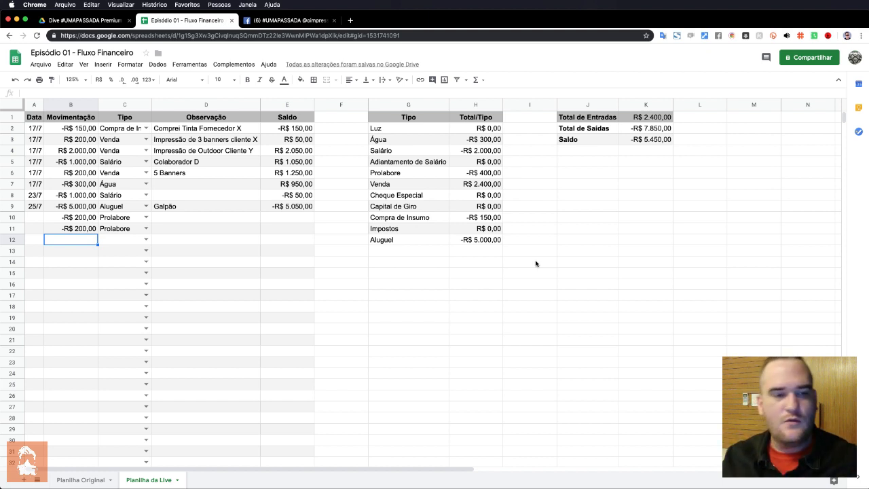
pyautogui.moveTo(297, 127); pyautogui.dragTo(297, 230)
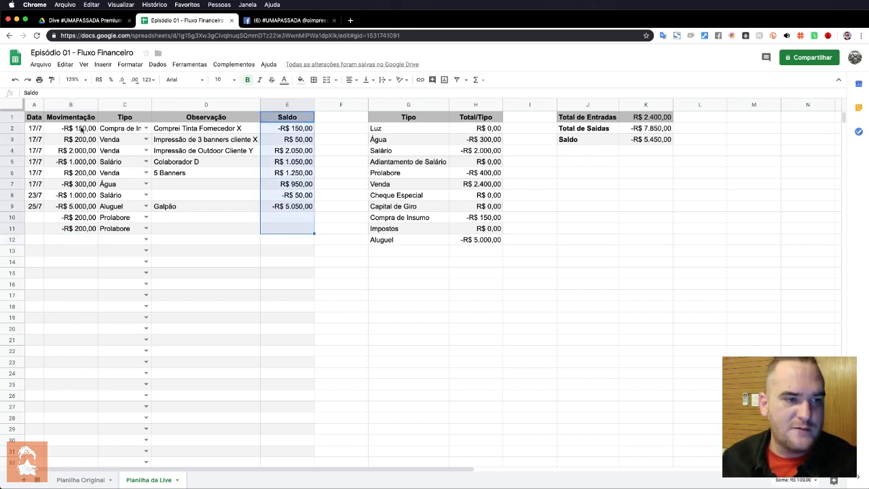
pyautogui.moveTo(82, 130); pyautogui.dragTo(84, 228)
pyautogui.click(266, 183)
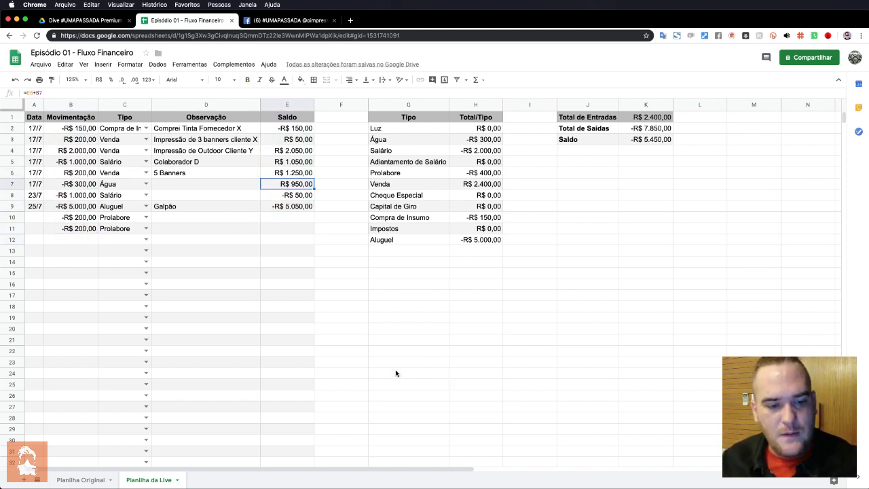
# Clear the two Prolabore test entries from B10:C11 and check the Saldo formula in E8.
pyautogui.moveTo(80, 217); pyautogui.dragTo(112, 233)
pyautogui.press('Delete')
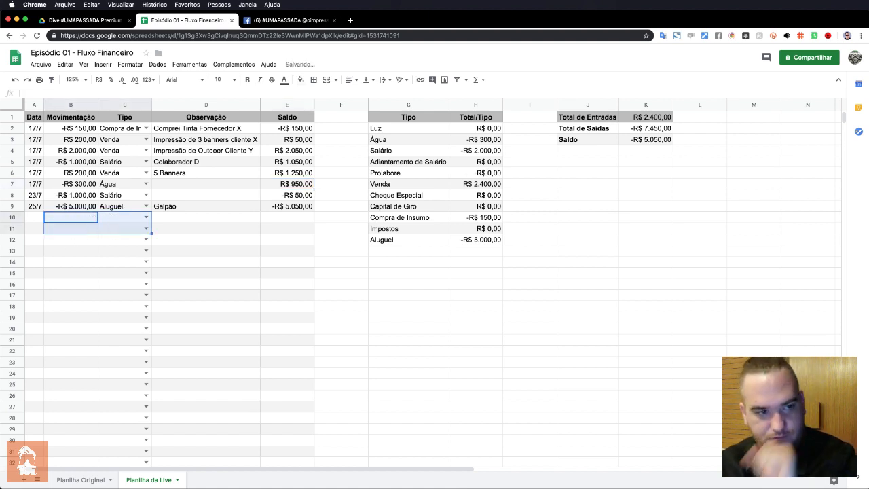
pyautogui.click(245, 209)
pyautogui.click(274, 197)
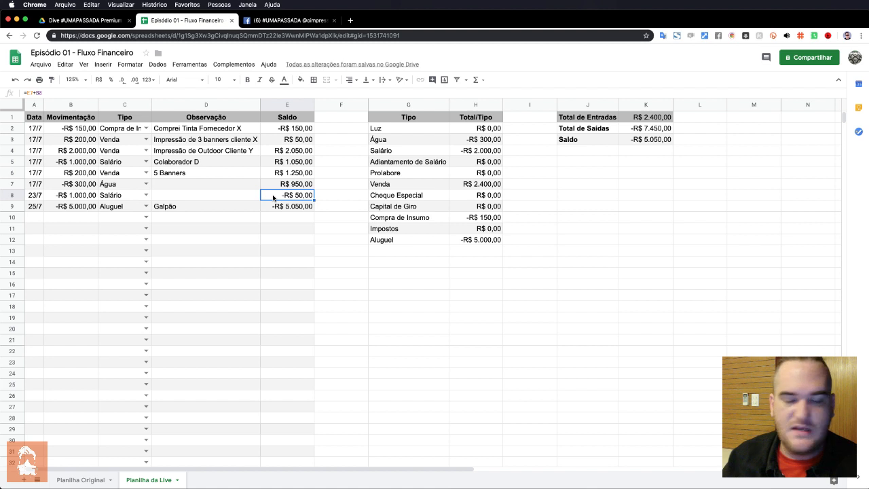